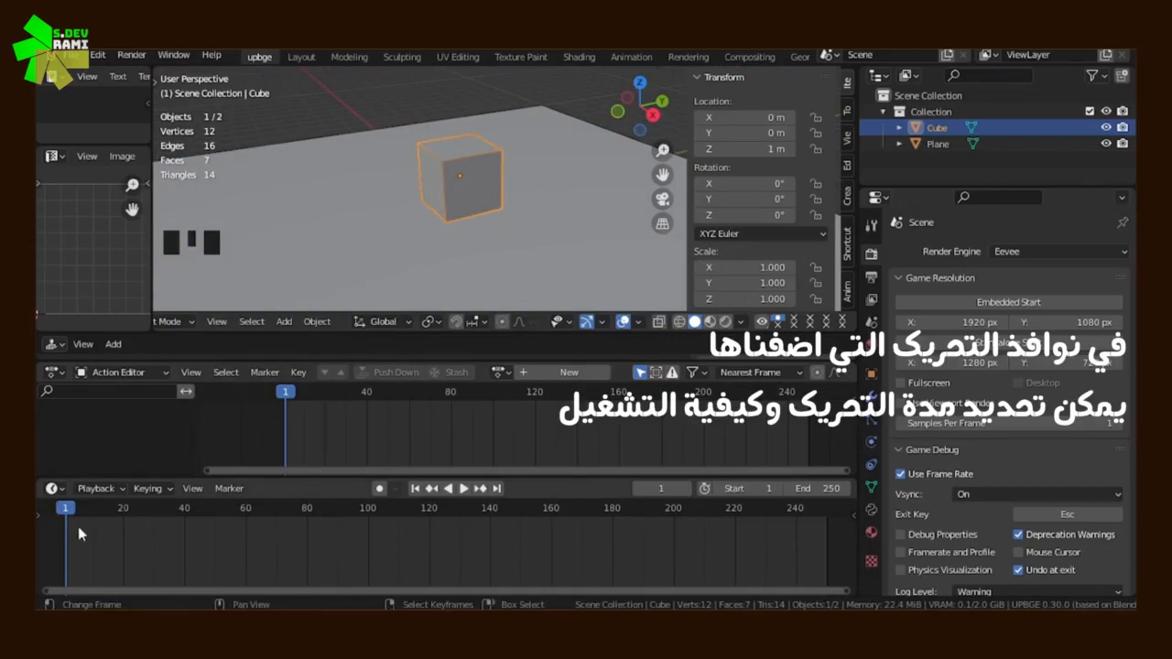
# Play the timeline and set the animation's frame range to start at 0 and end at 50
pyautogui.press('space')
pyautogui.moveTo(541, 583); pyautogui.dragTo(757, 585)
pyautogui.click(464, 489)
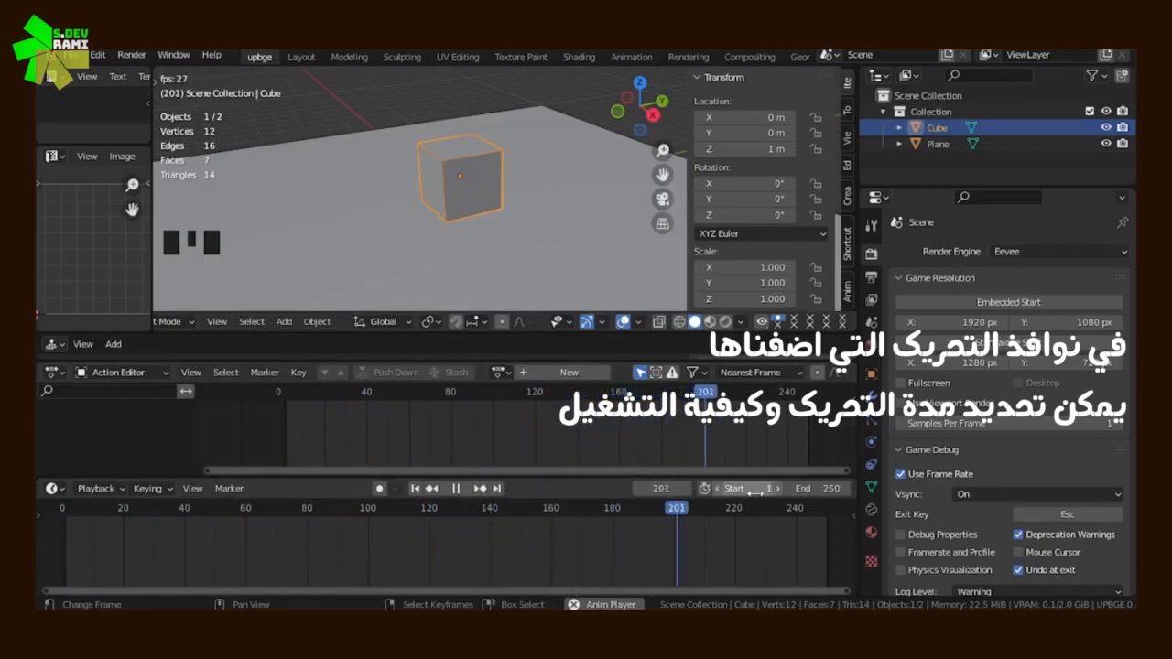
pyautogui.moveTo(818, 492)
pyautogui.mouseDown()
pyautogui.moveTo(715, 492)
pyautogui.moveTo(820, 488)
pyautogui.mouseUp()
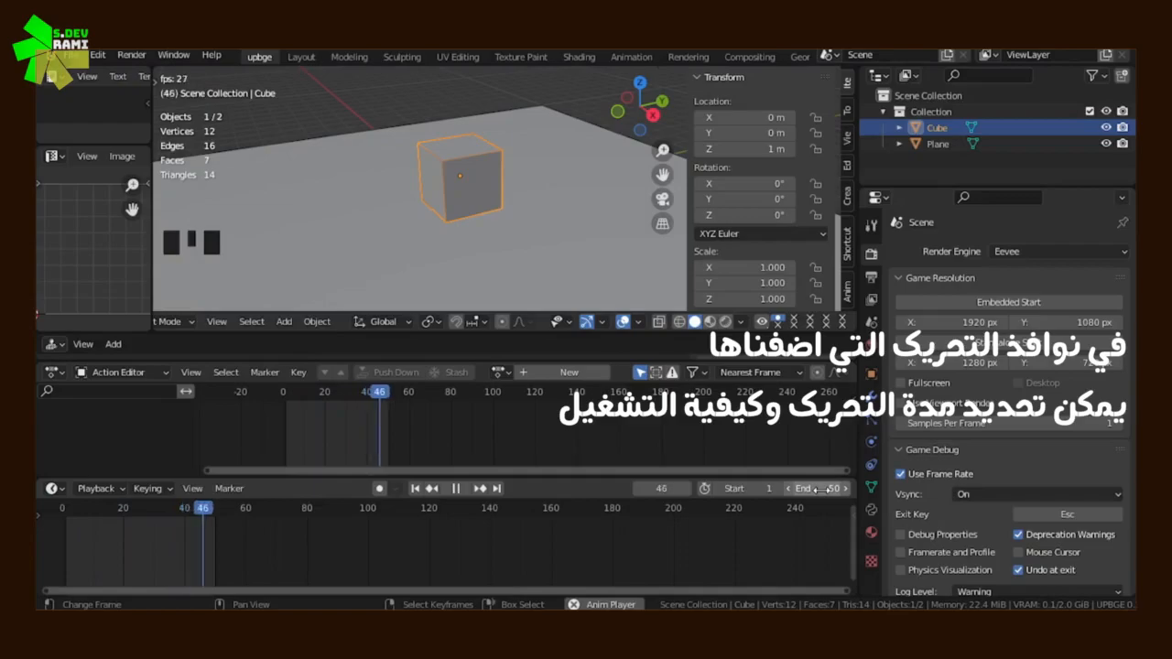
pyautogui.moveTo(737, 488); pyautogui.dragTo(760, 488)
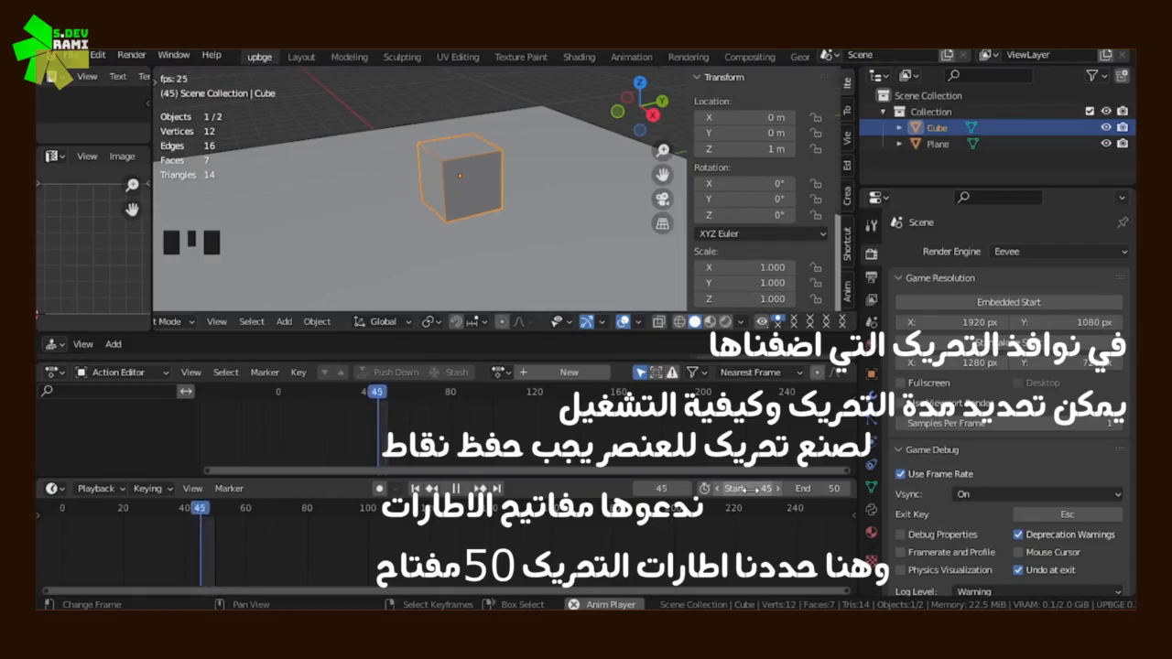
pyautogui.moveTo(749, 488); pyautogui.dragTo(719, 488)
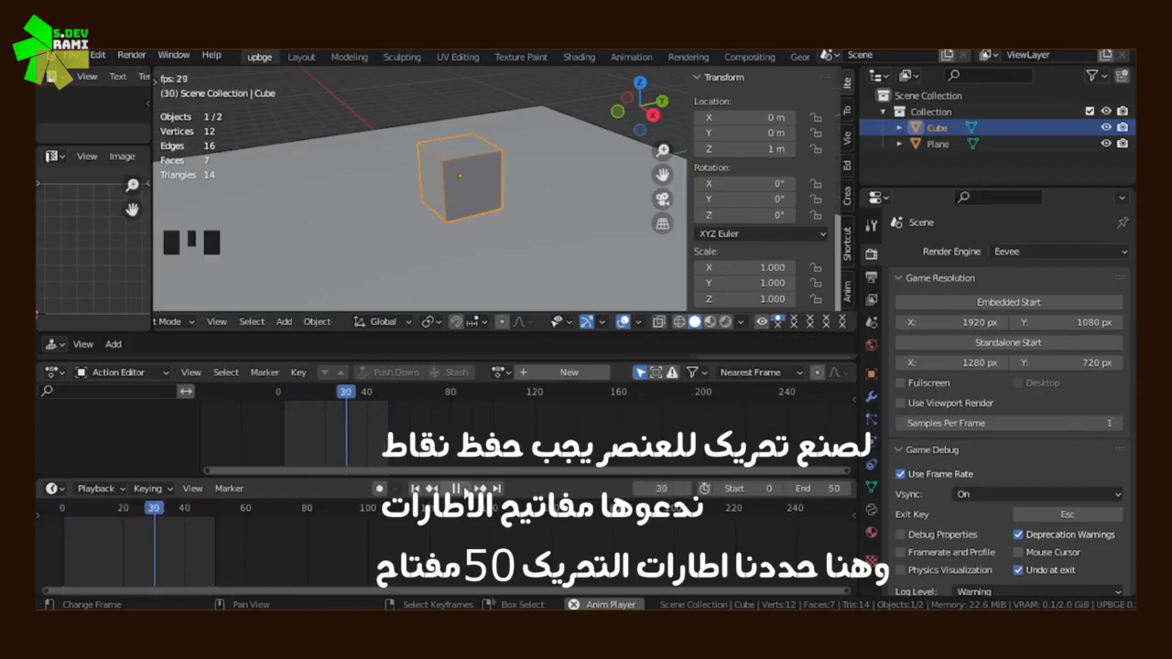
# Return to frame 0, play the shortened frame range, and stop playback back at frame 0
pyautogui.click(455, 489)
pyautogui.click(62, 545)
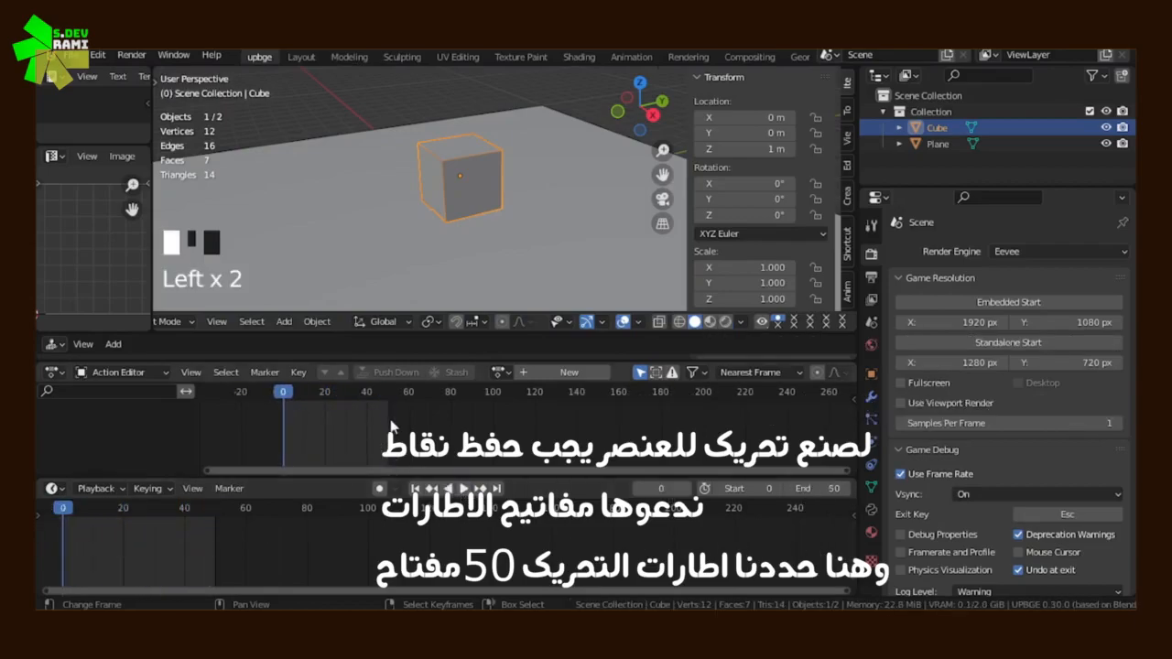
pyautogui.click(451, 489)
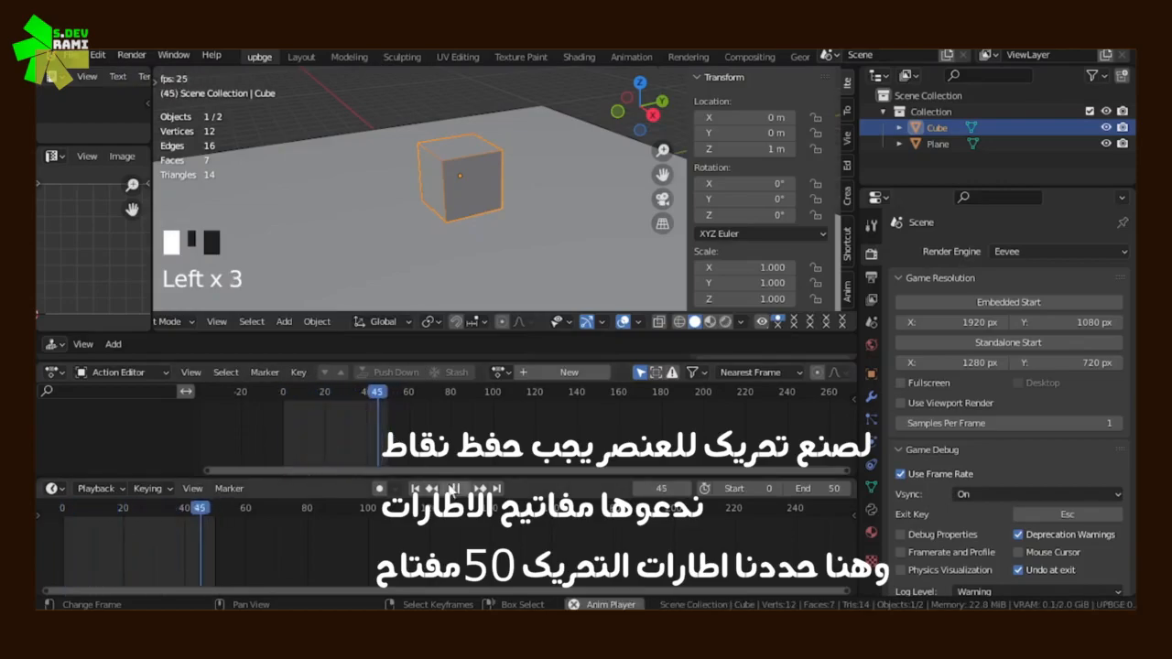
pyautogui.click(452, 487)
pyautogui.click(454, 488)
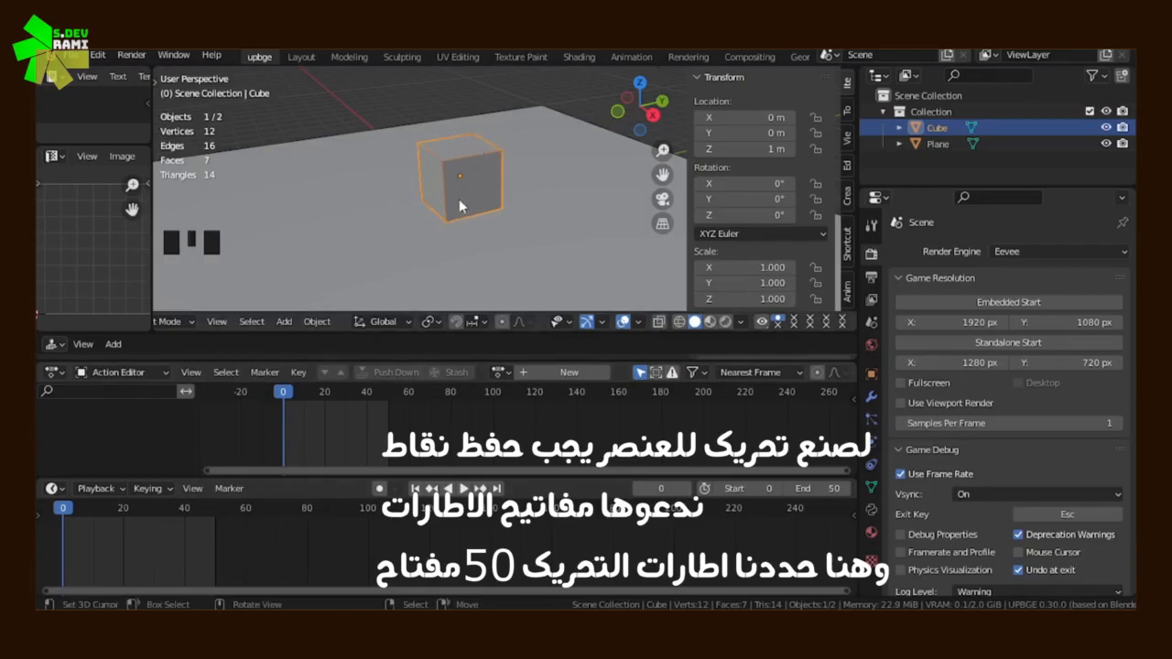
# Insert a Location keyframe for the cube at frame 0, keeping it at its original position
pyautogui.press('g')
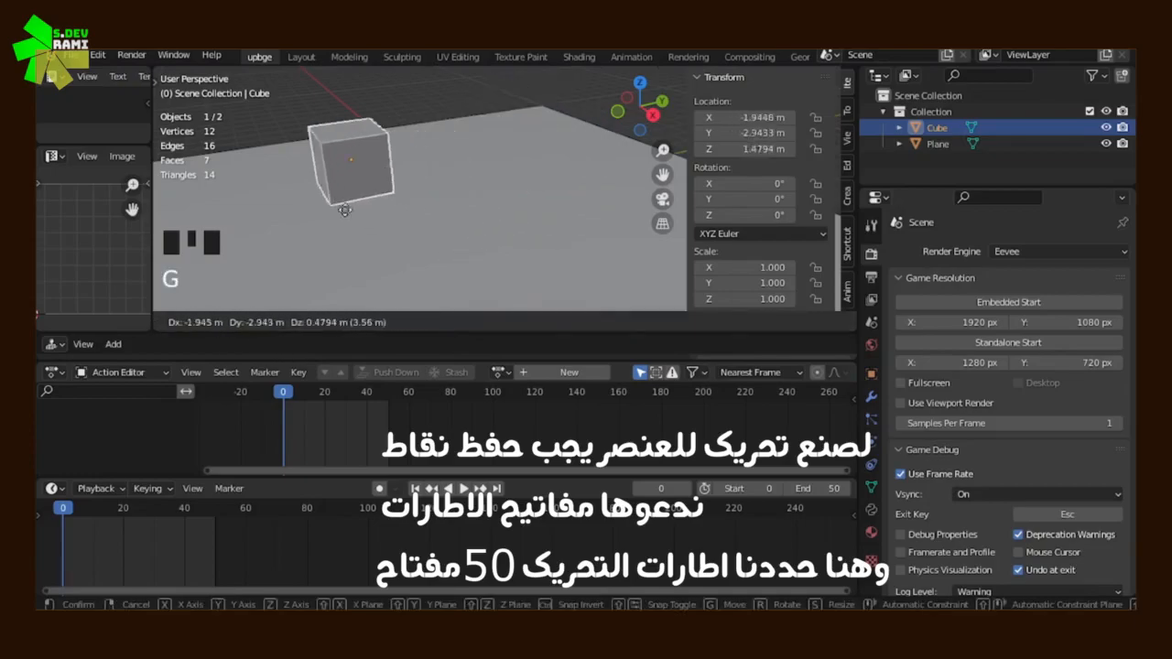
pyautogui.rightClick(774, 107)
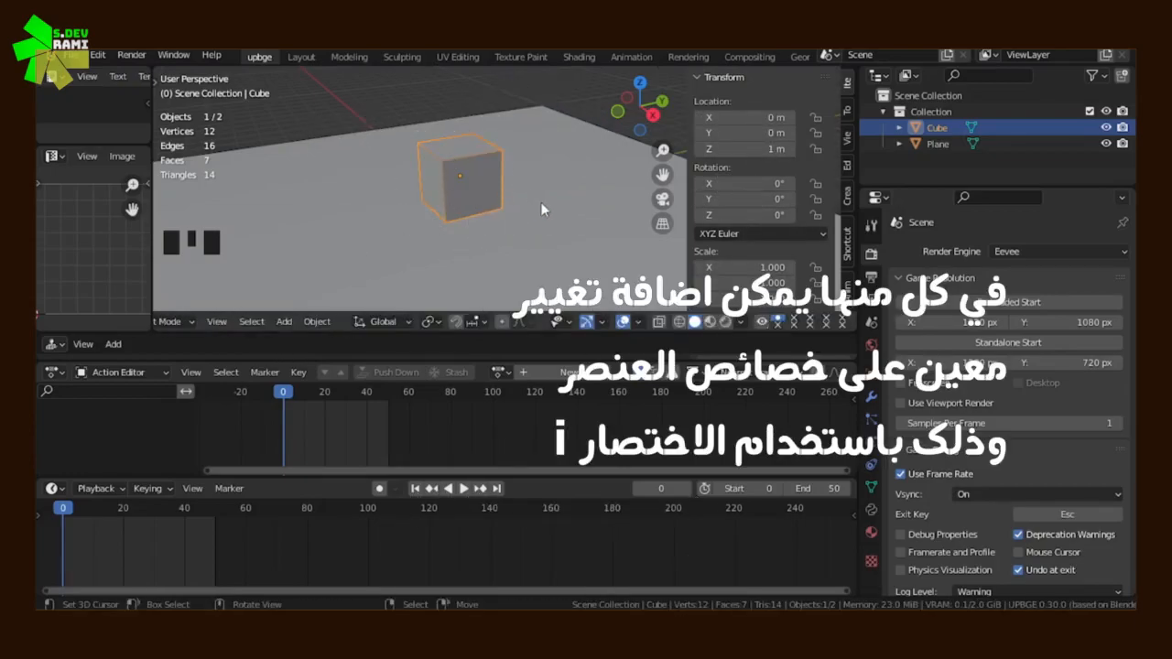
pyautogui.press('i')
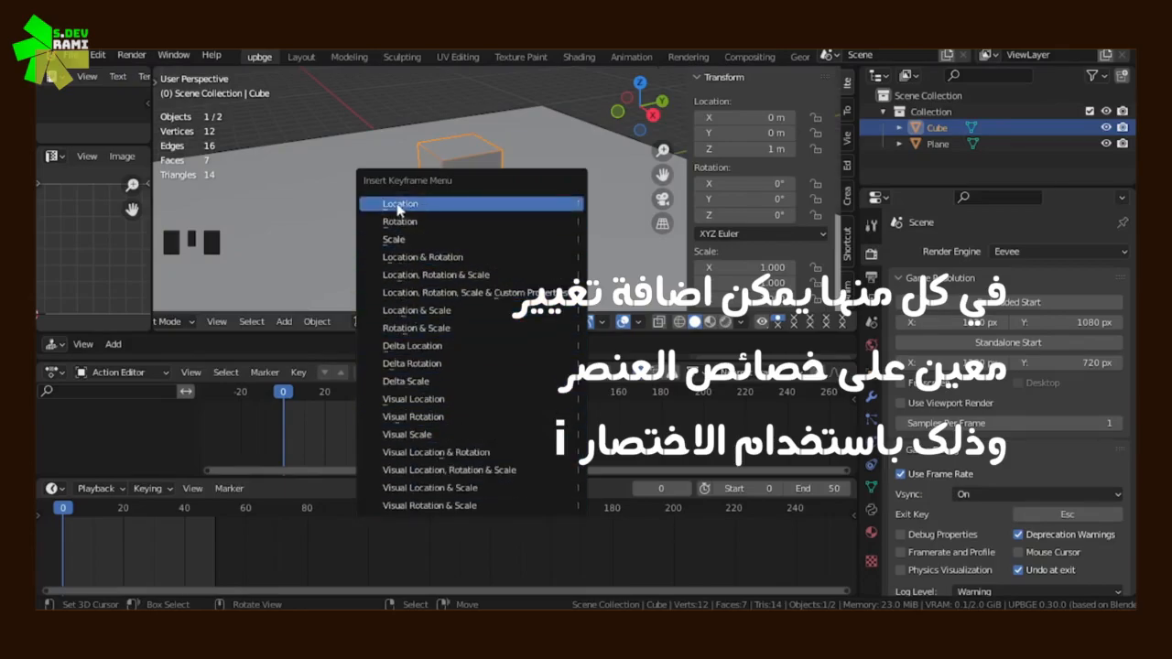
pyautogui.click(432, 210)
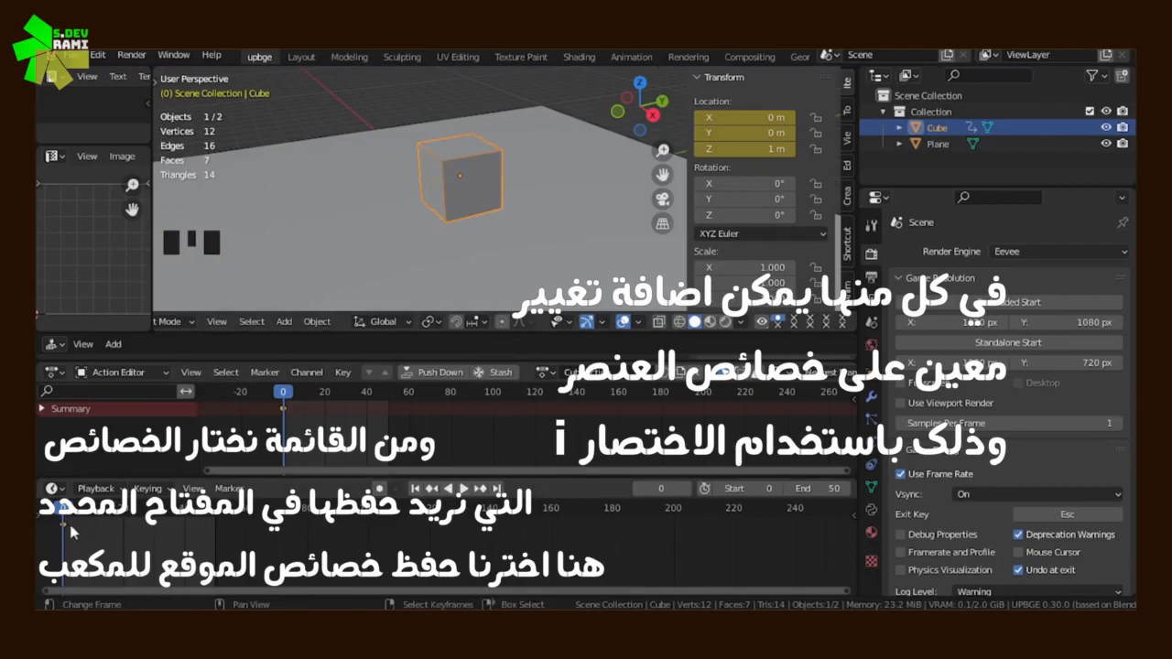
# Examine the cube's frame 0 keyframe up close in the timeline
pyautogui.scroll(4, 52, 555)
pyautogui.moveTo(59, 553); pyautogui.dragTo(466, 543, button='middle')
pyautogui.scroll(11, 311, 549)
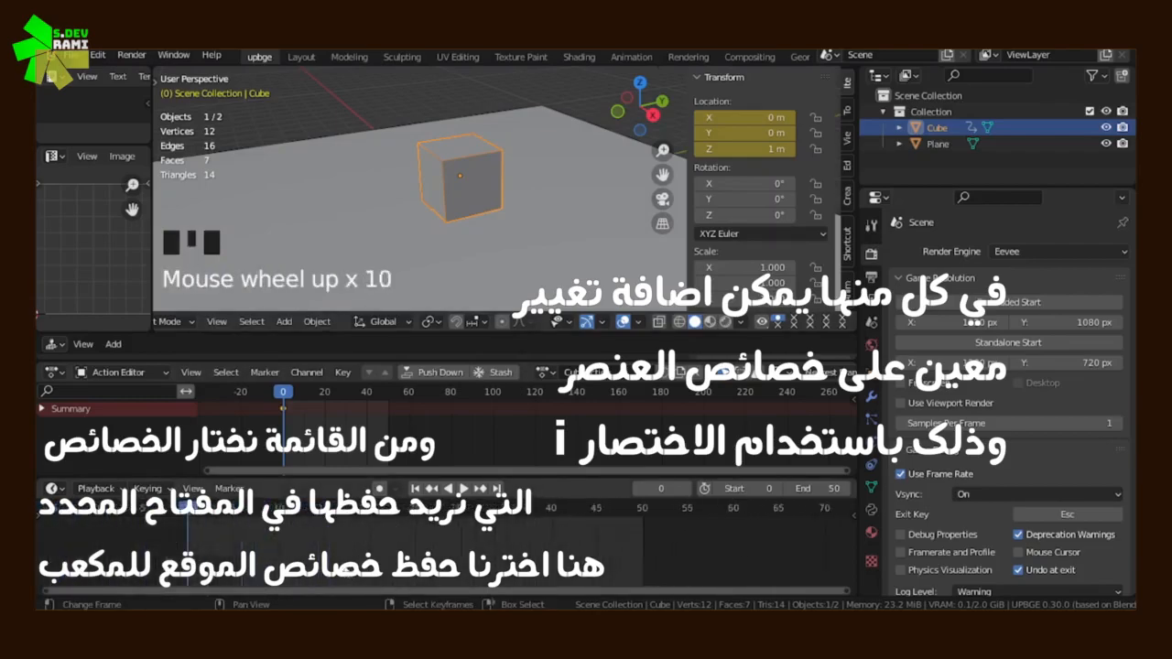
pyautogui.moveTo(301, 551); pyautogui.dragTo(456, 550, button='middle')
pyautogui.scroll(6, 456, 550)
pyautogui.scroll(-5, 452, 551)
pyautogui.moveTo(339, 575); pyautogui.dragTo(296, 583, button='middle')
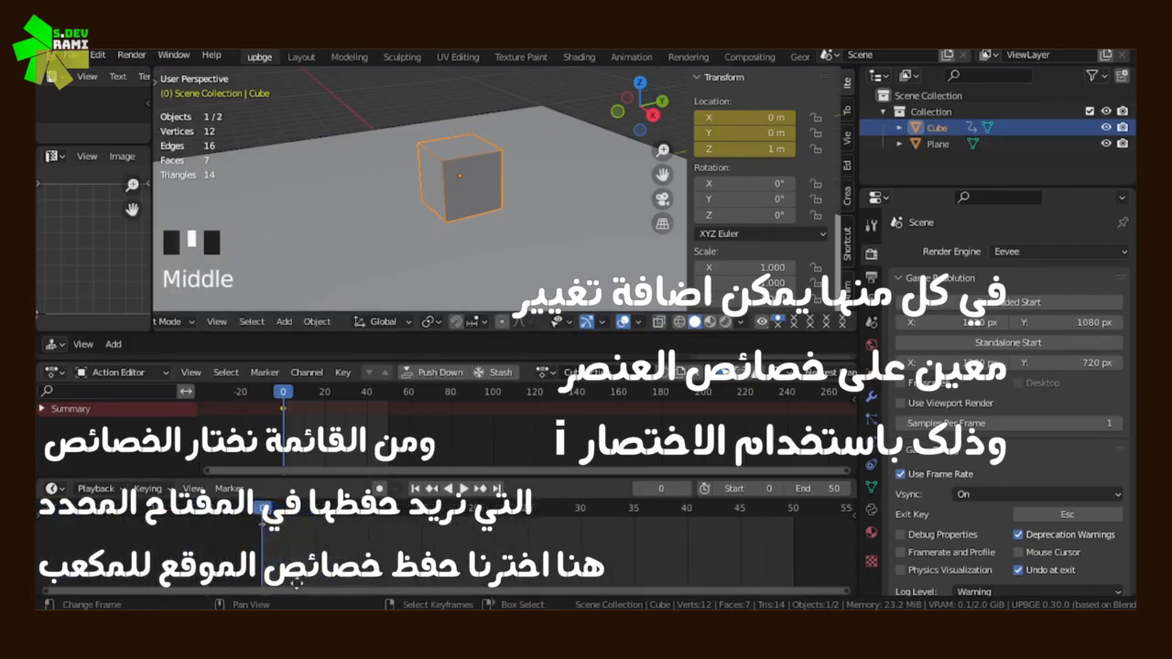
pyautogui.click(293, 547)
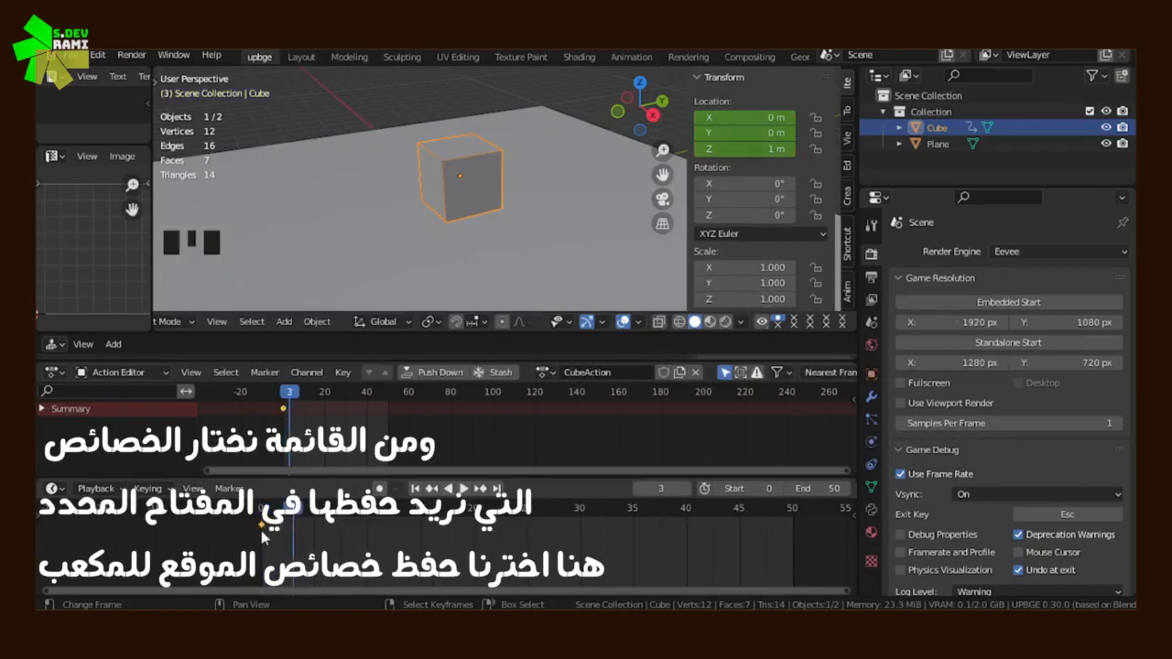
# Set the current frame to 10 using the Action Editor's frame range
pyautogui.scroll(5, 286, 419)
pyautogui.moveTo(286, 419); pyautogui.dragTo(400, 436, button='middle')
pyautogui.scroll(5, 599, 434)
pyautogui.scroll(2, 400, 436)
pyautogui.scroll(-2, 400, 435)
pyautogui.moveTo(275, 434); pyautogui.dragTo(375, 422)
pyautogui.click(294, 423)
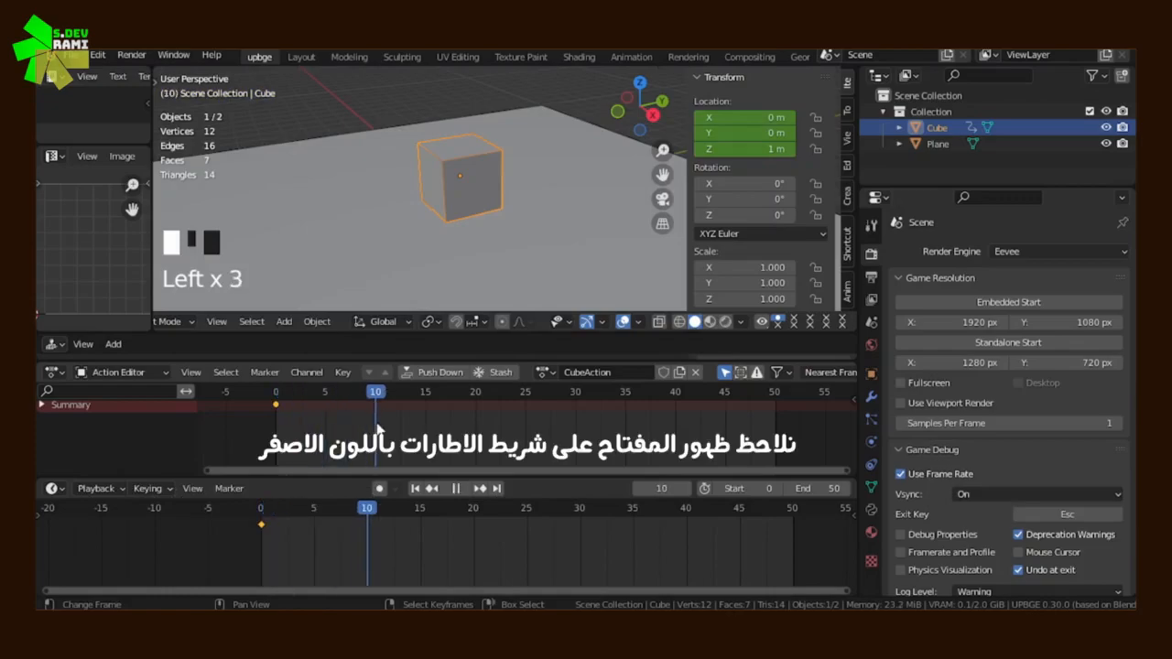
# Move the cube about 7.94 m along the Y axis and insert a Location keyframe at frame 10
pyautogui.scroll(-1, 458, 231)
pyautogui.keyDown('shift'); pyautogui.moveTo(458, 230); pyautogui.dragTo(398, 236, button='middle'); pyautogui.keyUp('shift')
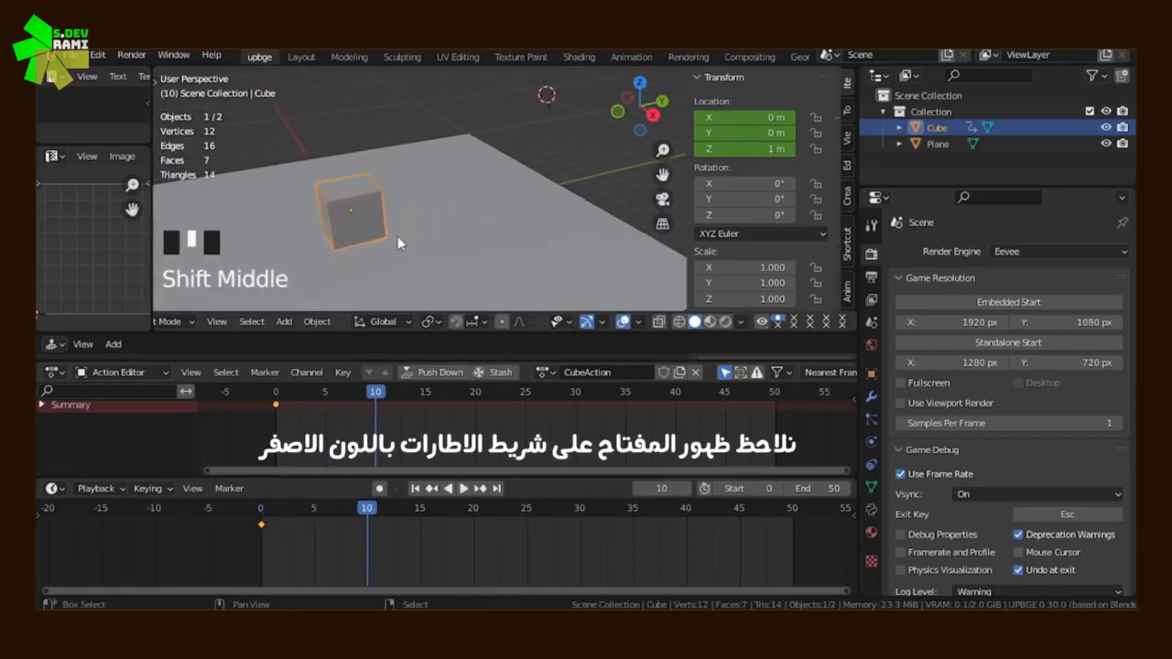
pyautogui.press('g')
pyautogui.press('y')
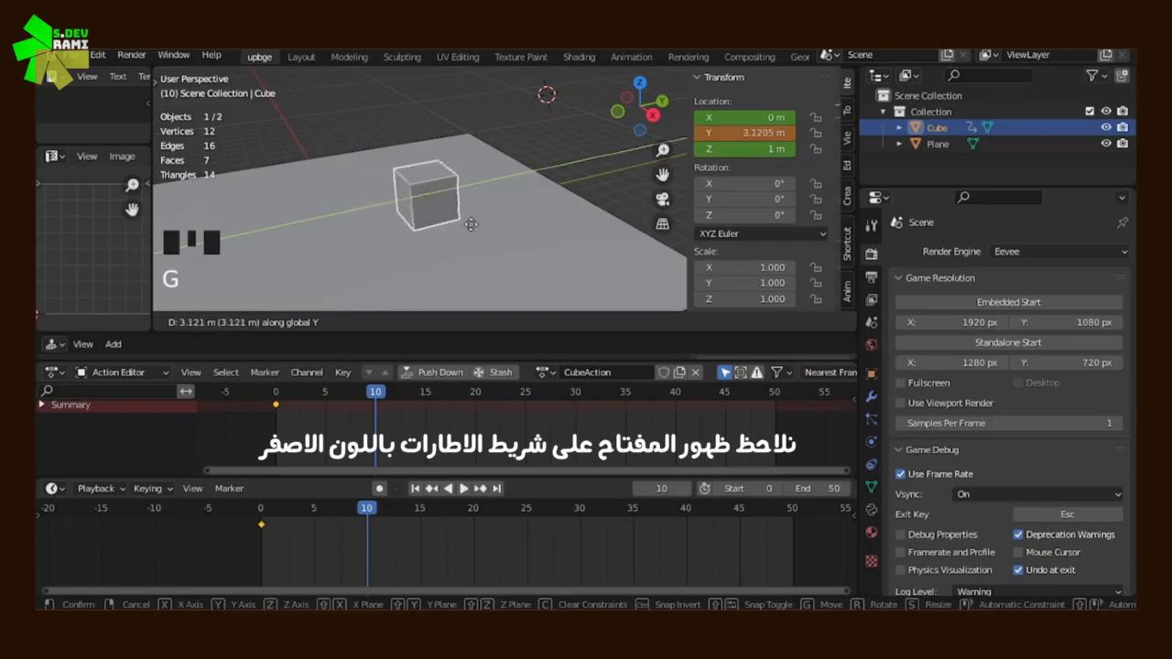
pyautogui.click(564, 203)
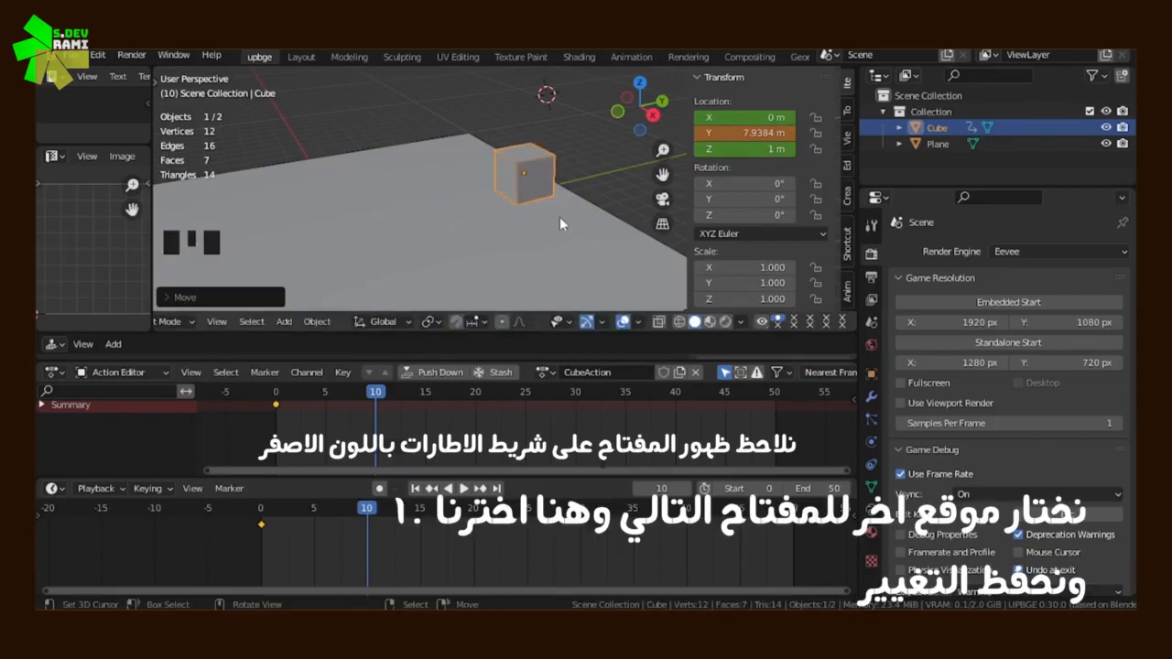
pyautogui.press('i')
pyautogui.click(470, 219)
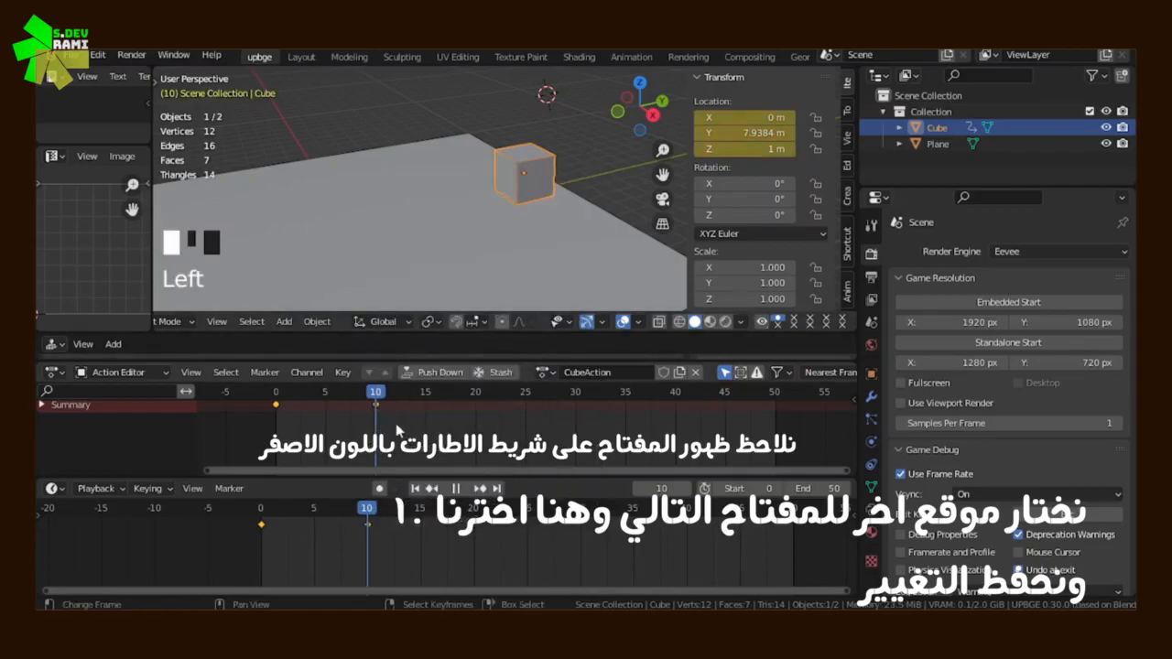
# Play back the cube's location animation from frame 0 and stop it
pyautogui.moveTo(355, 416); pyautogui.dragTo(275, 428)
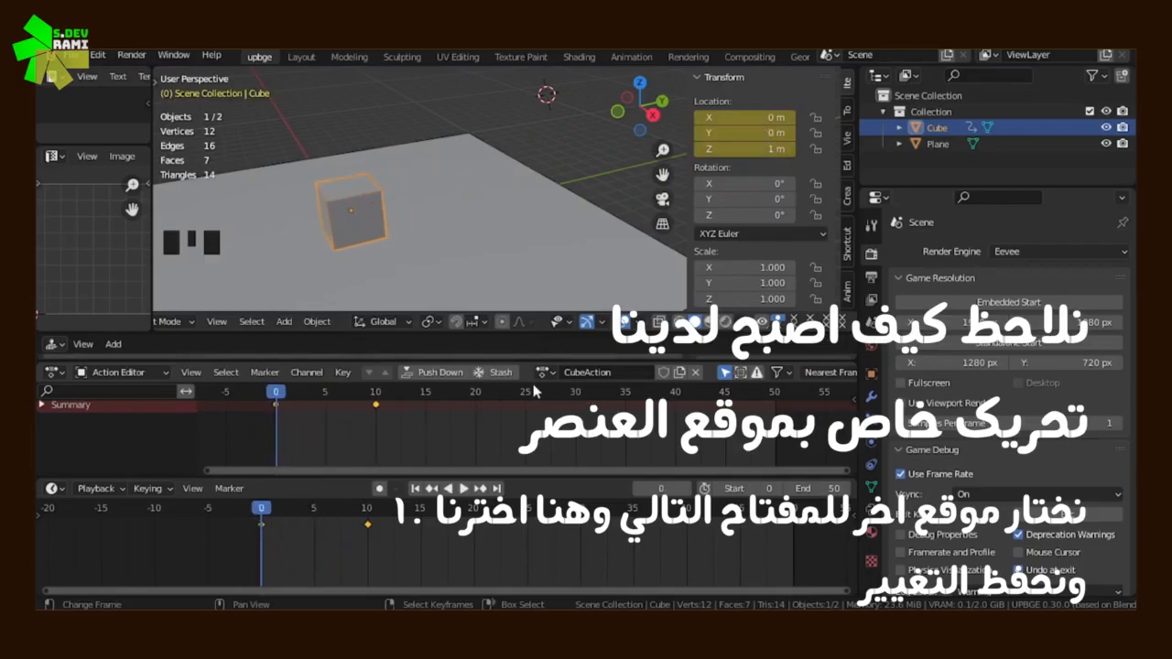
pyautogui.click(463, 488)
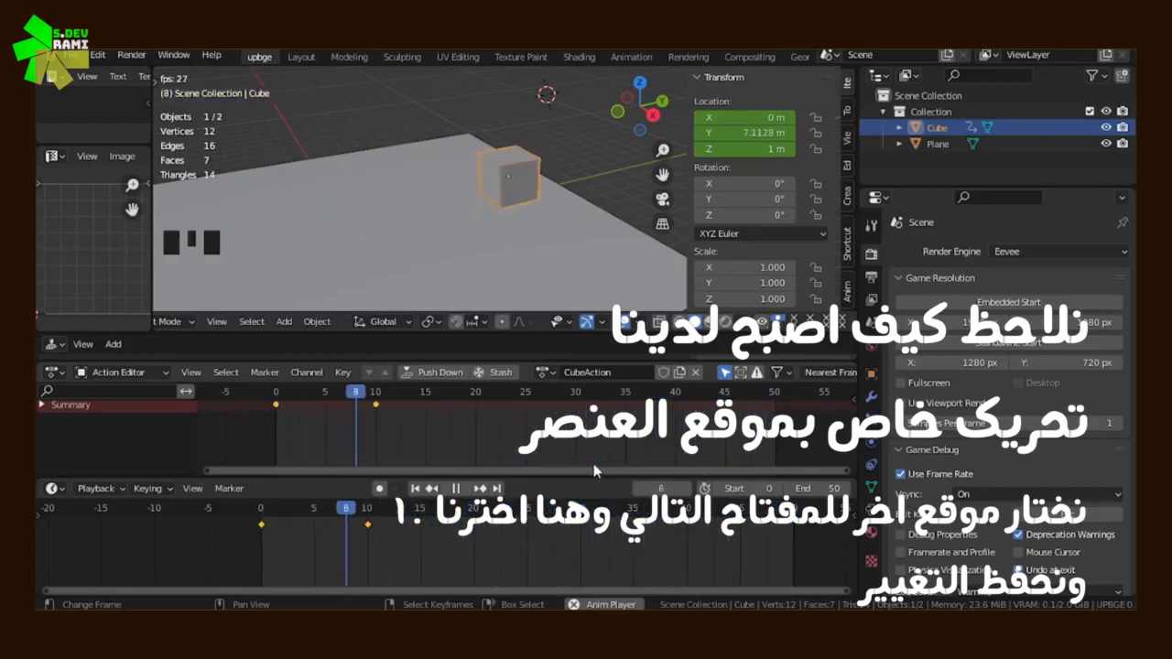
pyautogui.click(458, 489)
# Insert a Rotation keyframe for the cube at frame 10
pyautogui.click(374, 417)
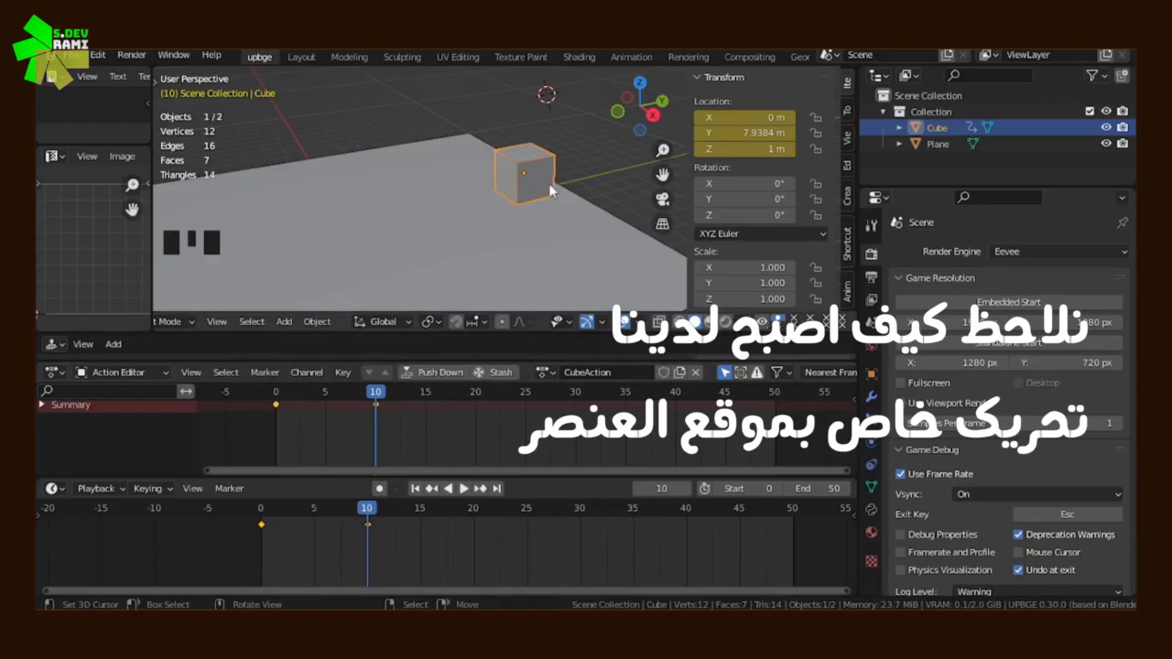
pyautogui.press('i')
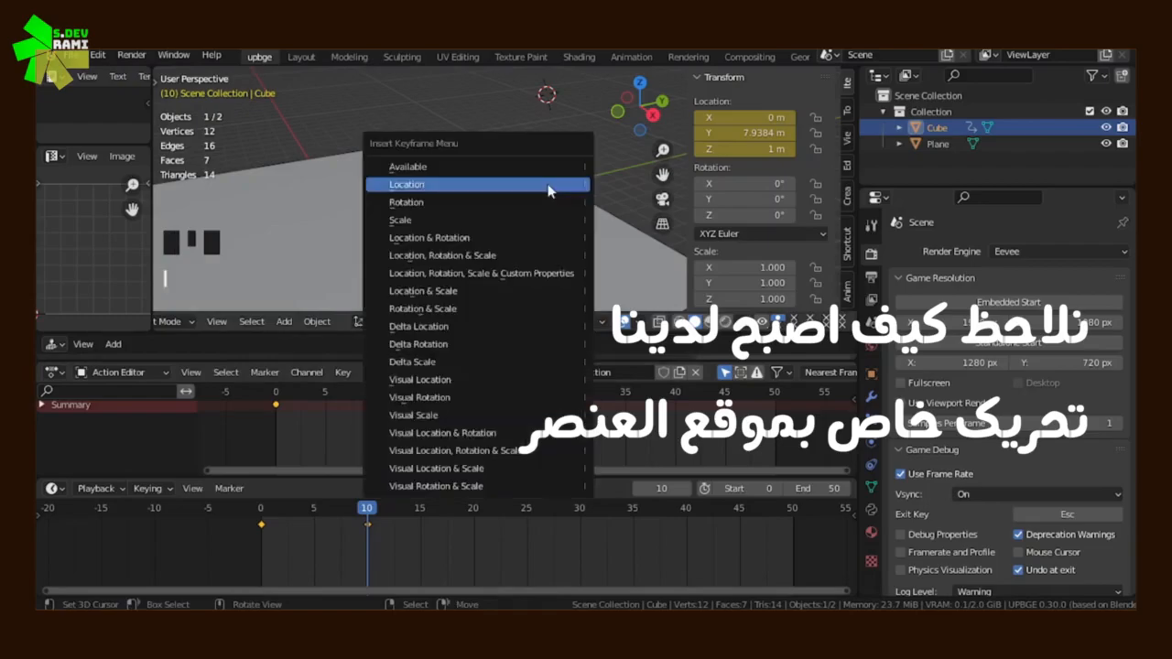
pyautogui.click(419, 204)
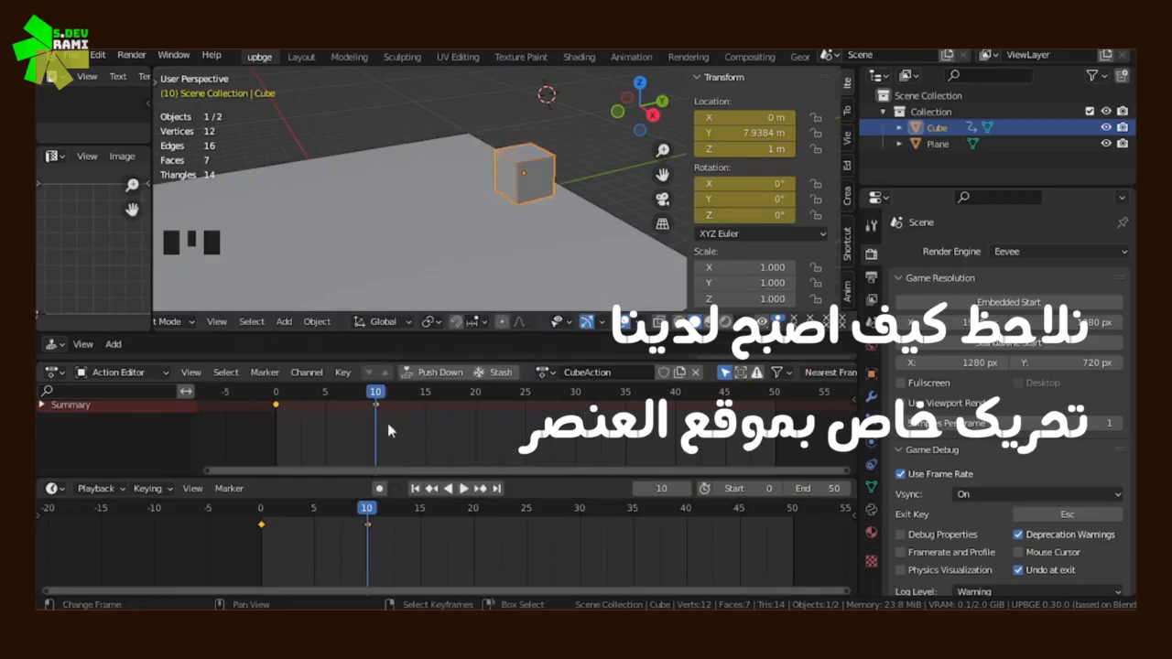
# At frame 20, rotate the cube about -57.7° around the Z axis and insert a Location & Rotation keyframe
pyautogui.moveTo(382, 424); pyautogui.dragTo(475, 422)
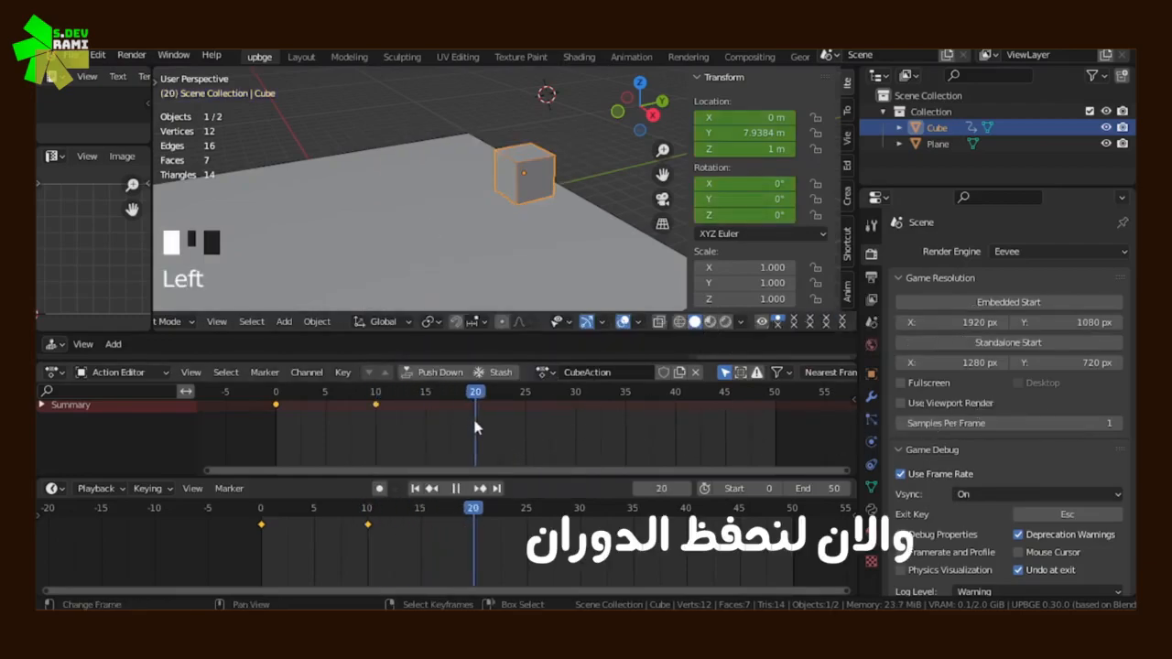
pyautogui.press('r')
pyautogui.press('z')
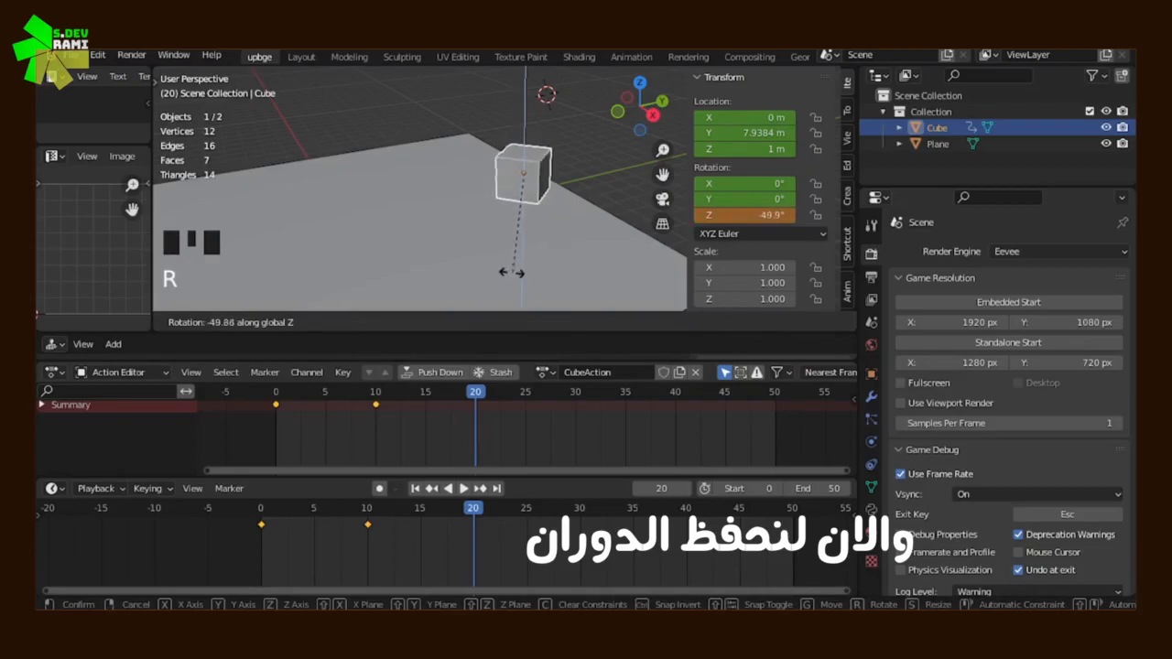
pyautogui.click(498, 275)
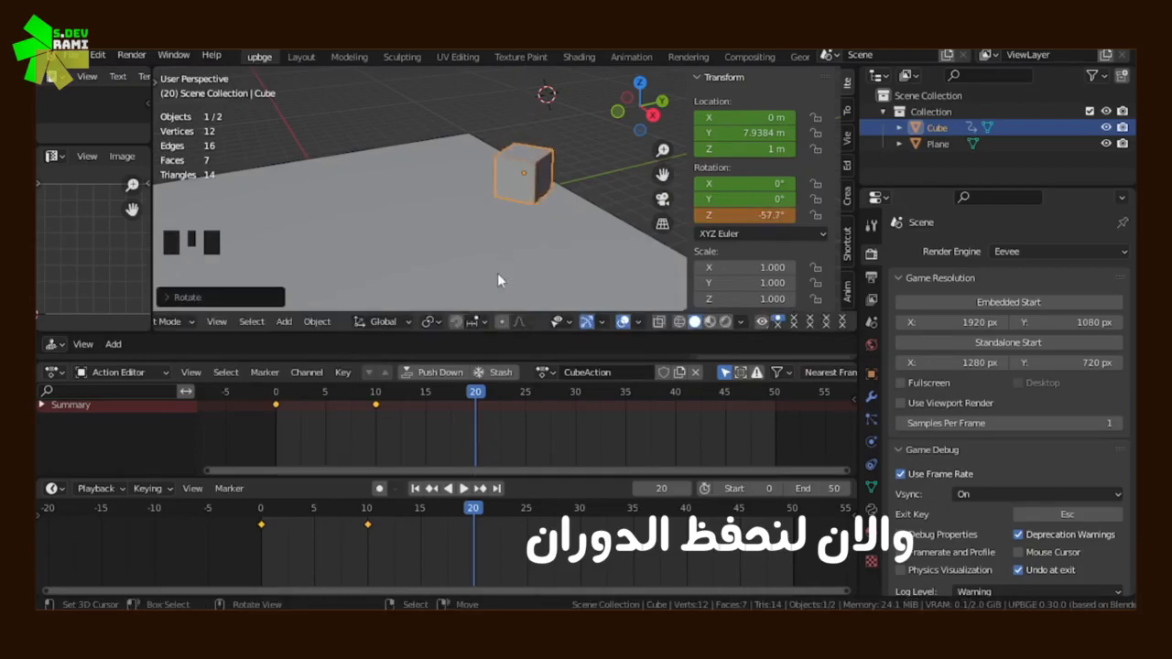
pyautogui.press('i')
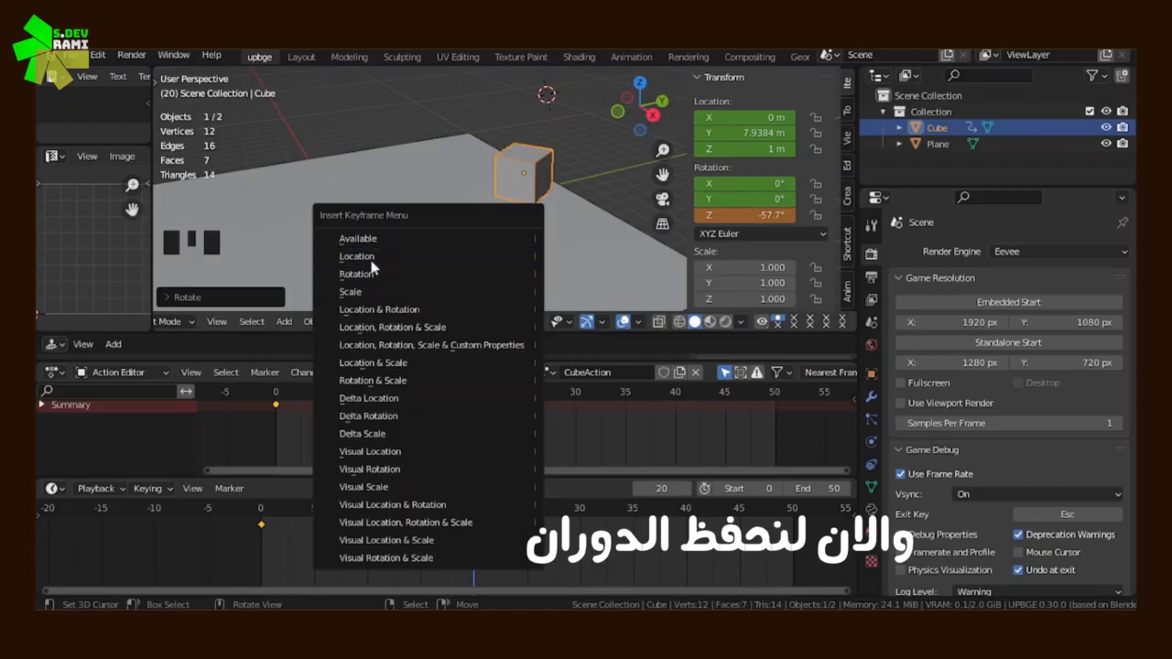
pyautogui.click(421, 311)
# Expand the Summary and Object Transforms channels, enlarge the Action Editor, and examine the keyed location and rotation channels
pyautogui.click(41, 404)
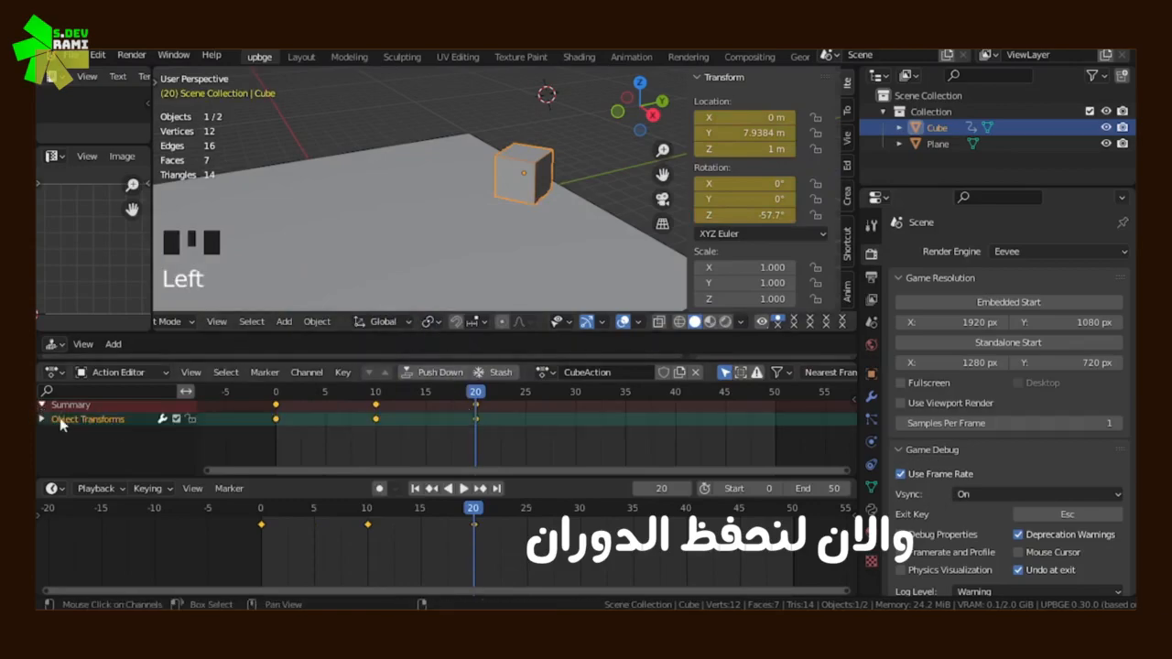
pyautogui.click(41, 419)
pyautogui.moveTo(103, 437)
pyautogui.mouseDown(button='middle')
pyautogui.moveTo(110, 400)
pyautogui.moveTo(112, 415)
pyautogui.mouseUp(button='middle')
pyautogui.moveTo(188, 360); pyautogui.dragTo(189, 344)
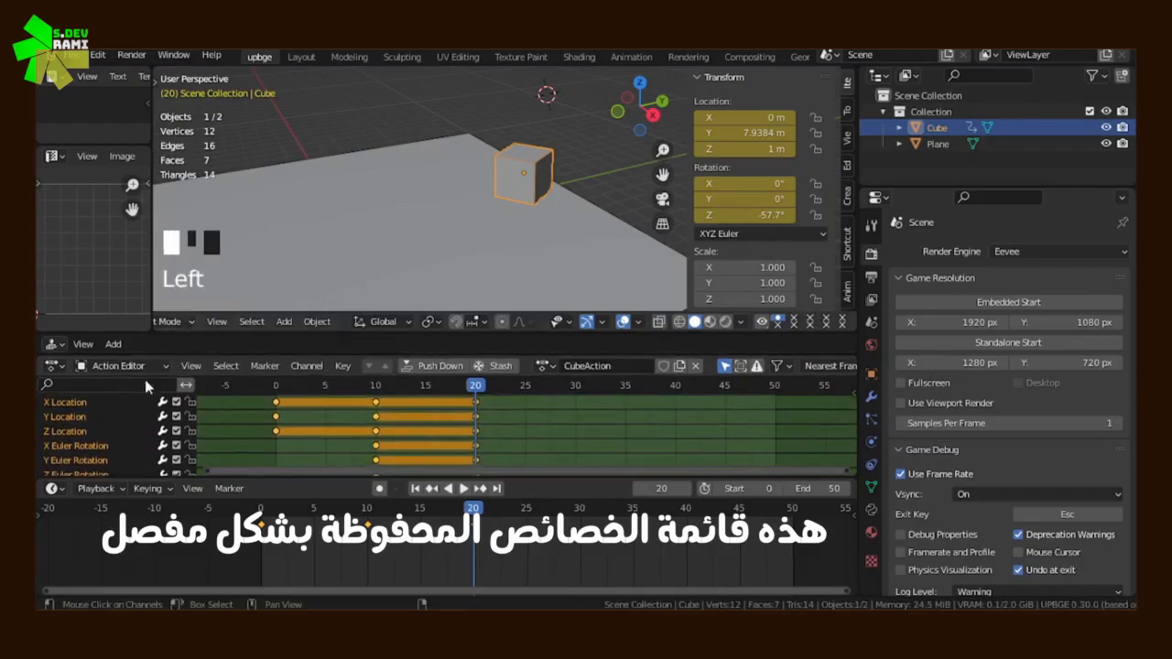
pyautogui.scroll(-2, 120, 408)
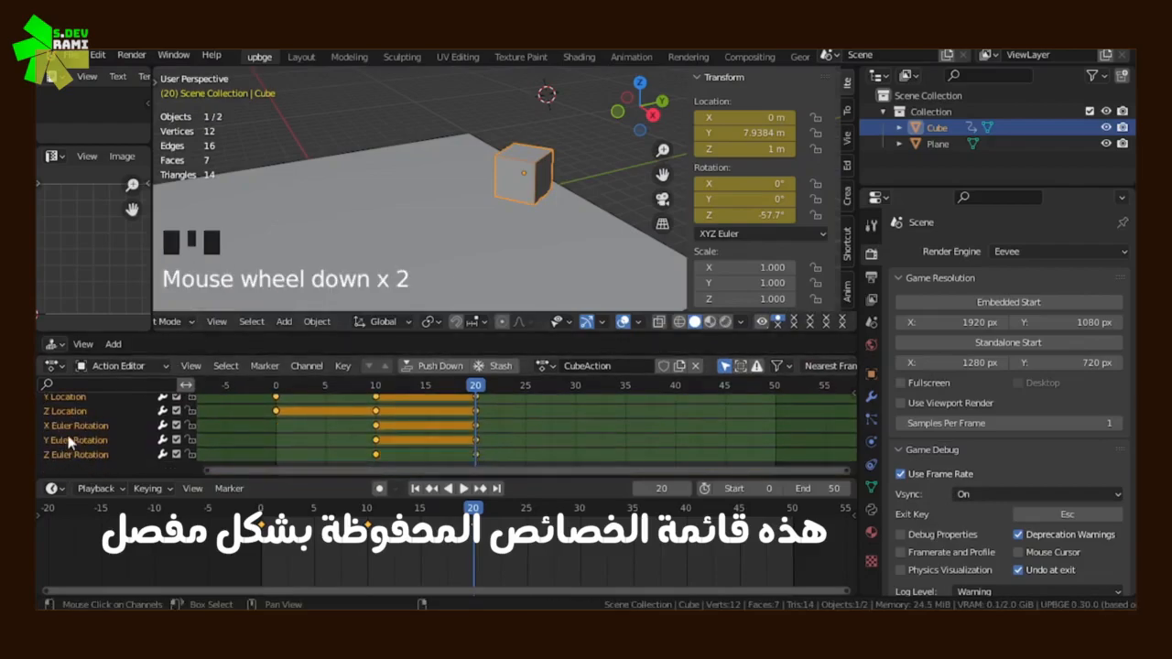
pyautogui.scroll(2, 86, 437)
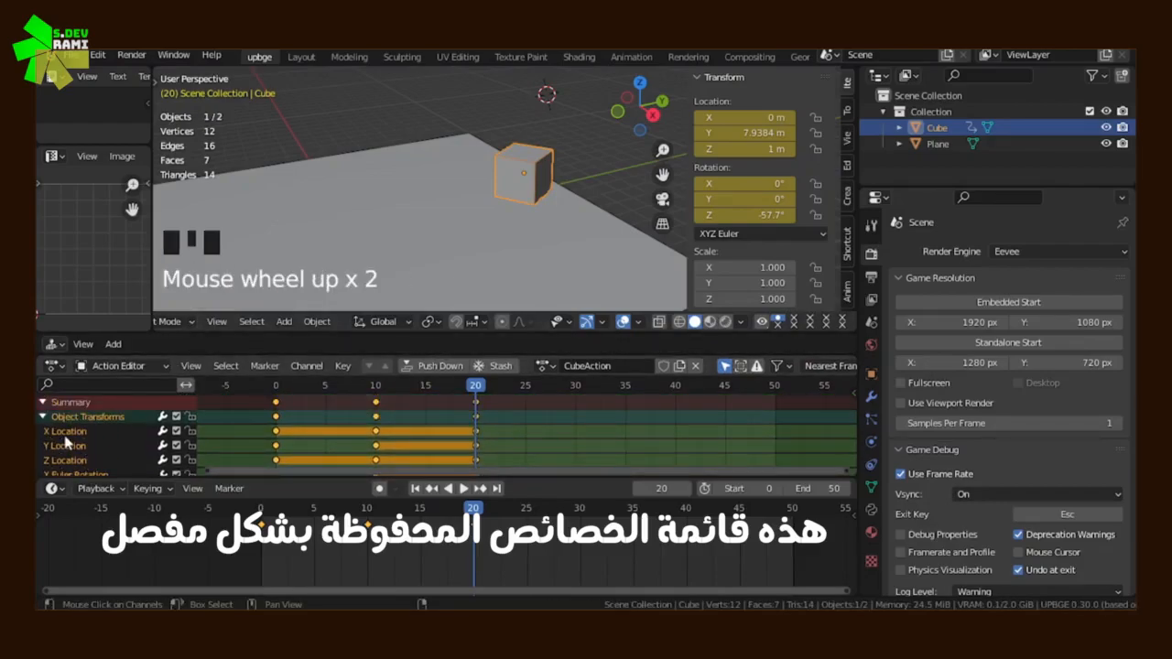
# Delete the X Location channel from the cube's action and undo the deletion
pyautogui.click(73, 431)
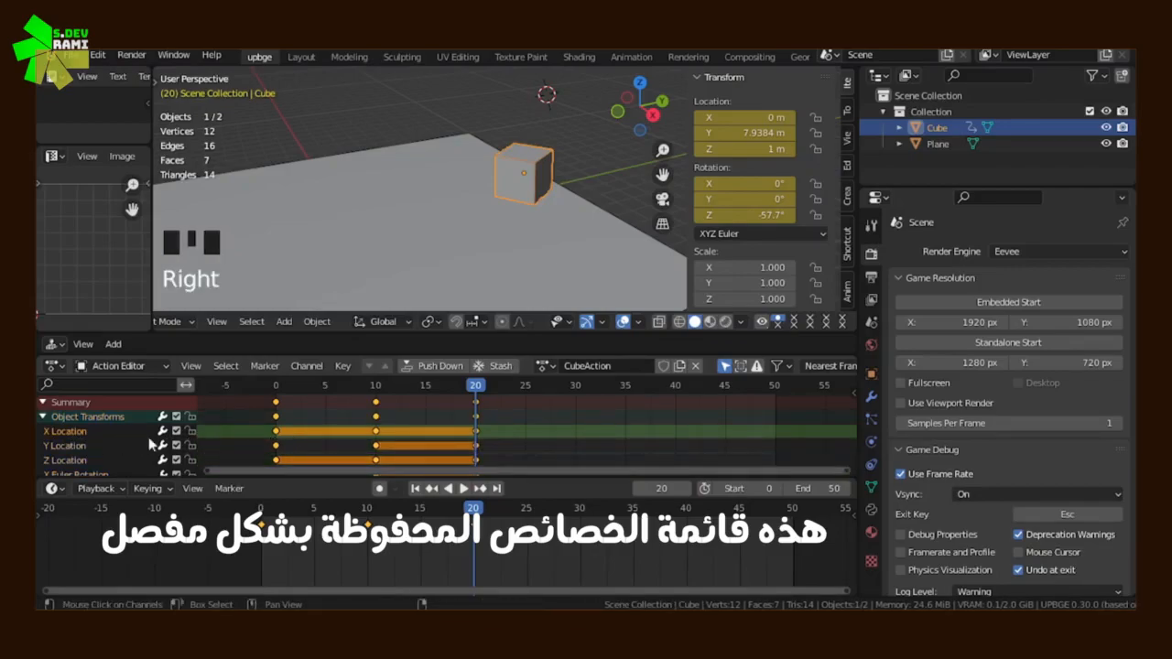
pyautogui.press('x')
pyautogui.click(90, 431)
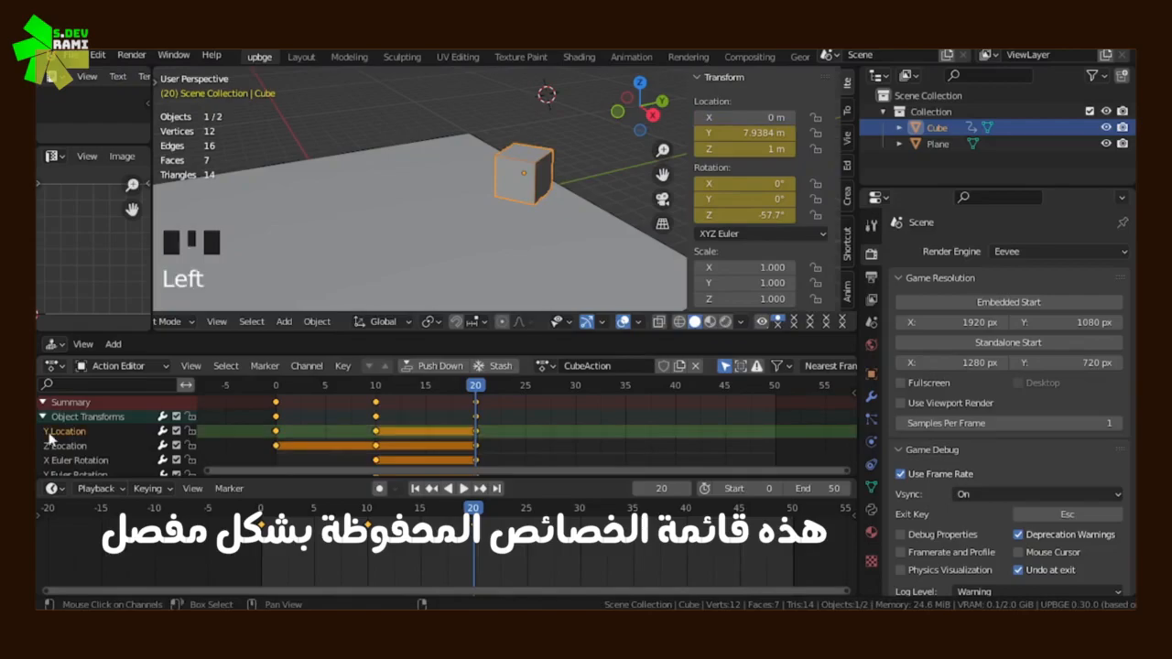
pyautogui.hotkey('ctrl', 'z')
pyautogui.hotkey('ctrl', 'z')
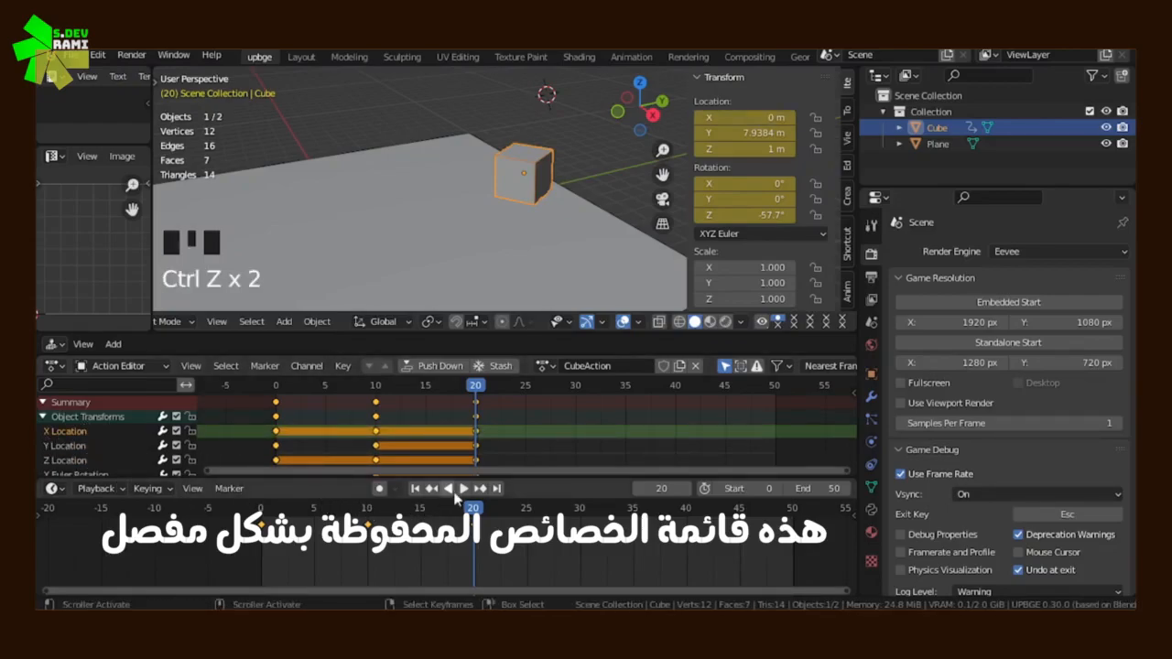
# At frame 25, move the cube along its local X axis to about X 6.21 m, Y -1.89 m and keyframe its location and rotation
pyautogui.moveTo(474, 536); pyautogui.dragTo(584, 545)
pyautogui.keyDown('shift'); pyautogui.moveTo(534, 254); pyautogui.dragTo(538, 228, button='middle'); pyautogui.keyUp('shift')
pyautogui.click(528, 568)
pyautogui.scroll(-2, 536, 234)
pyautogui.press('g')
pyautogui.press('x')
pyautogui.press('x')
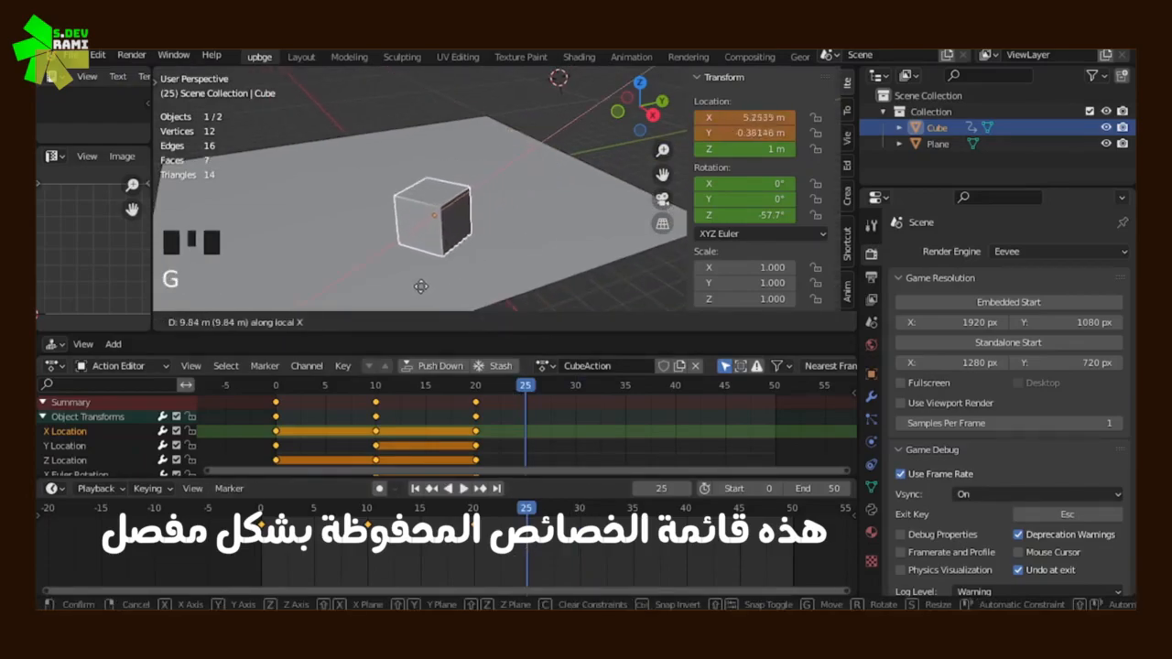
pyautogui.click(387, 304)
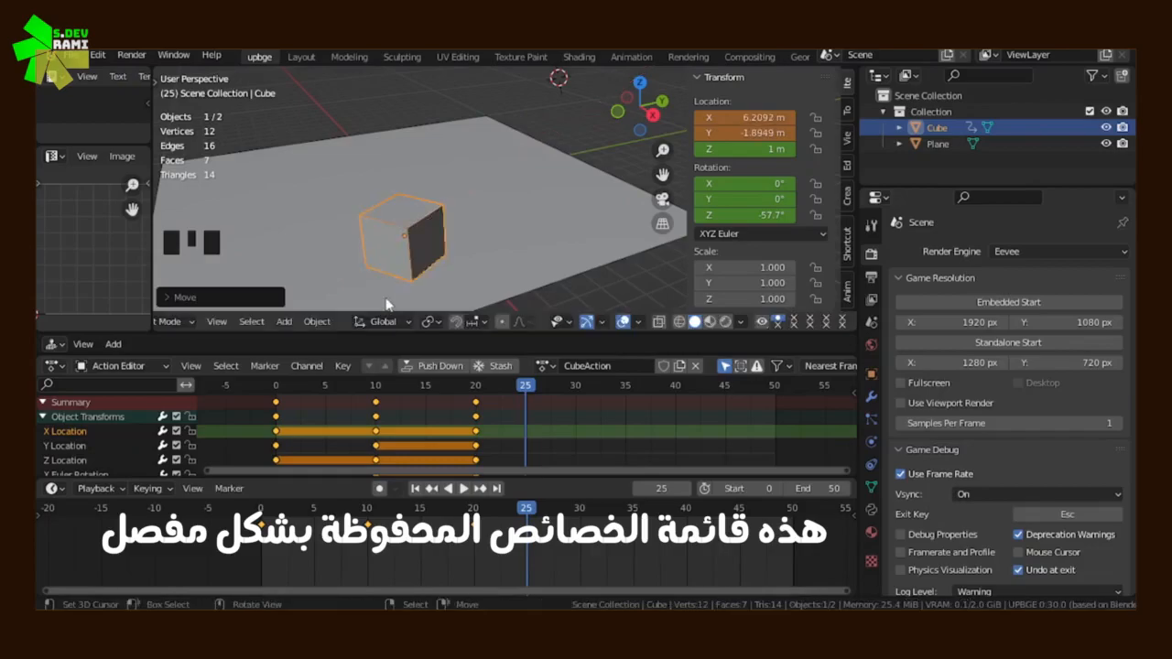
pyautogui.press('i')
pyautogui.click(385, 300)
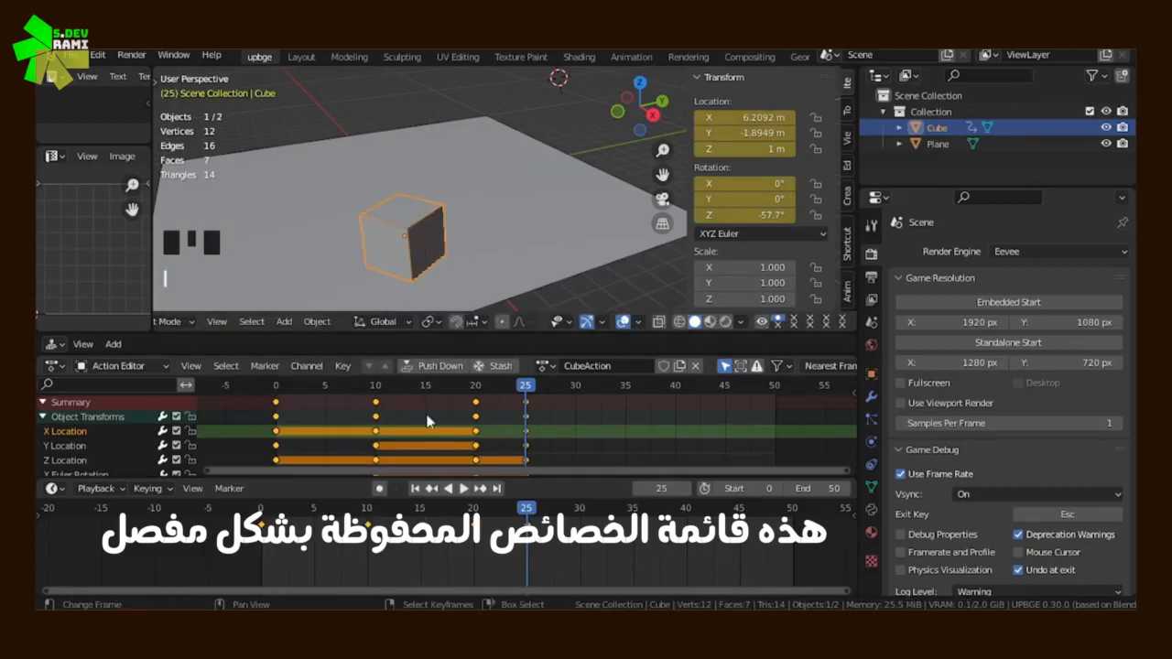
# Play the cube's animation from frame 0 and examine its motion from above
pyautogui.click(276, 450)
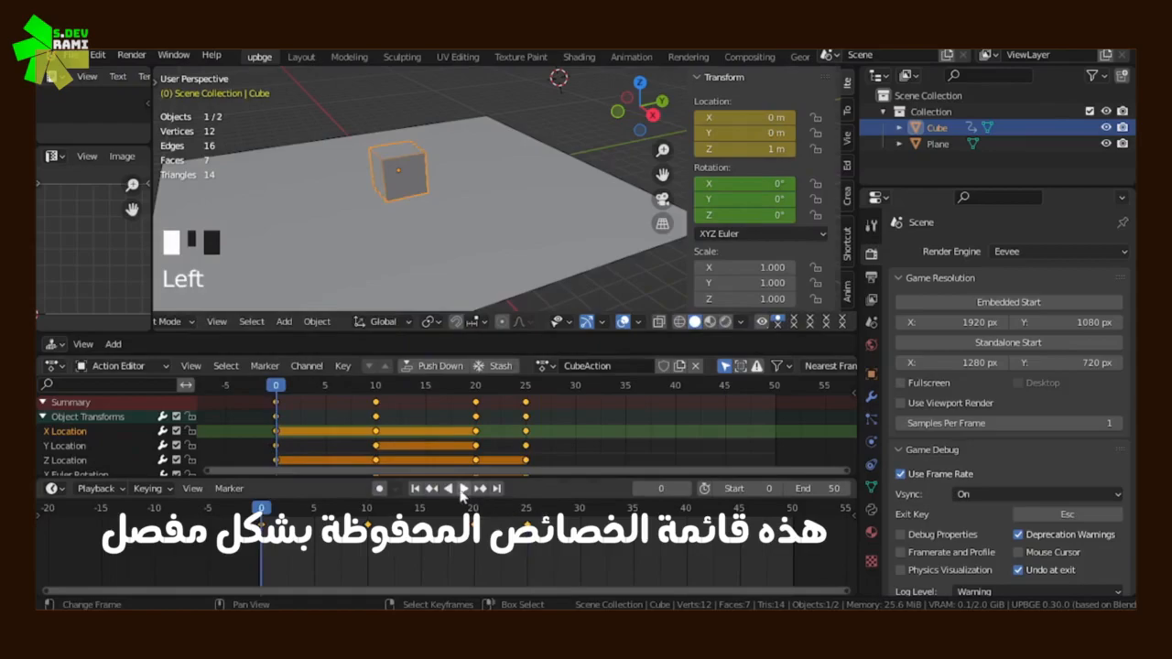
pyautogui.click(463, 489)
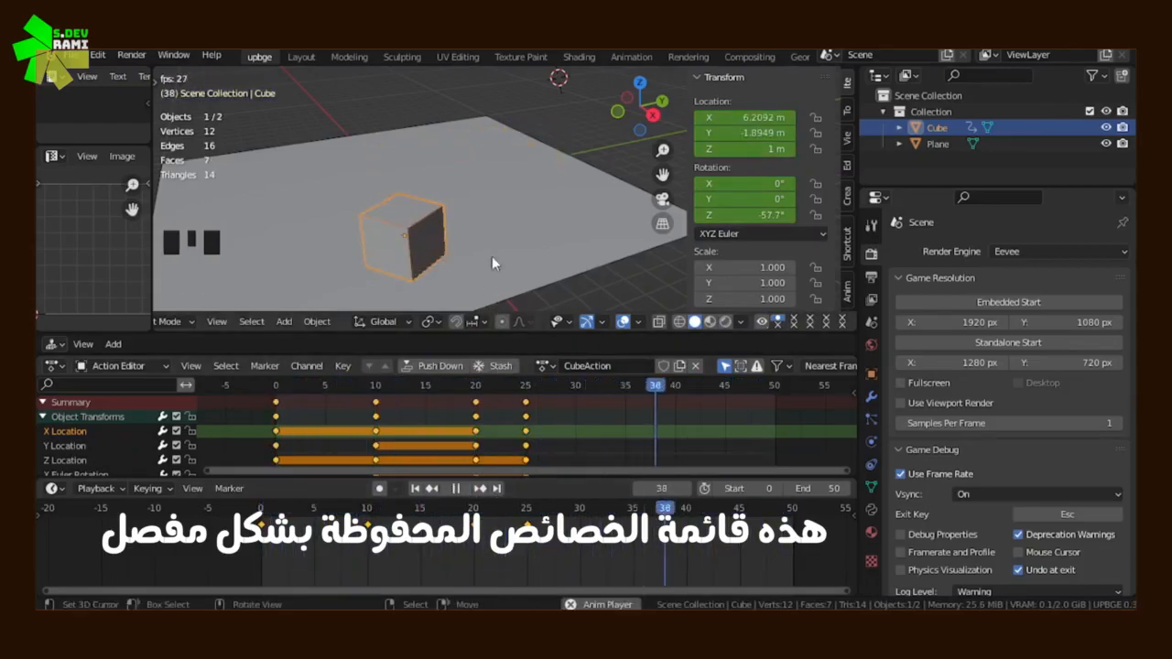
pyautogui.moveTo(492, 257); pyautogui.dragTo(455, 114, button='middle')
pyautogui.scroll(-2, 459, 105)
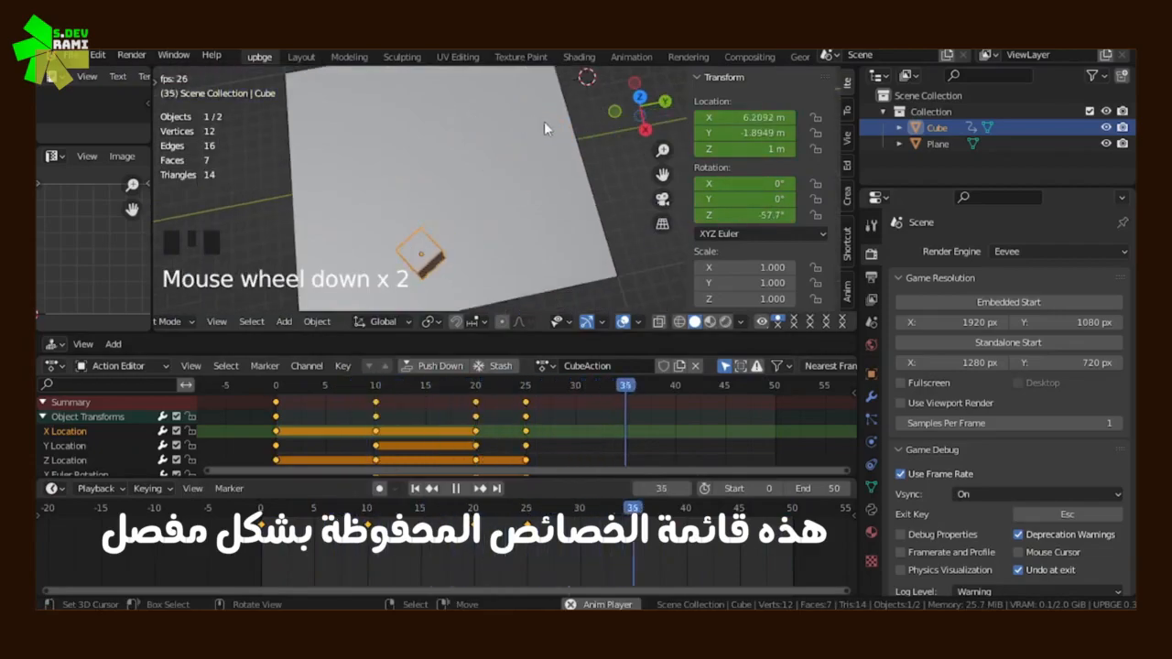
pyautogui.moveTo(544, 121); pyautogui.dragTo(504, 123, button='middle')
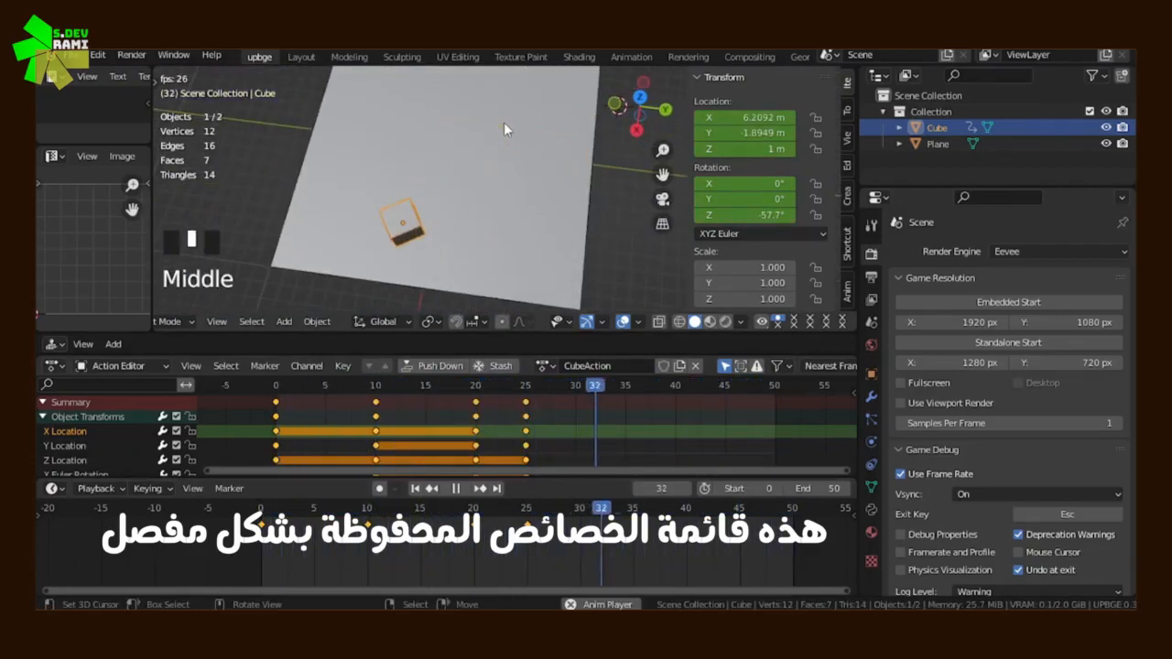
# Try moving the frame 25 keyframes earlier in the action, then place them back at frame 25
pyautogui.rightClick(526, 404)
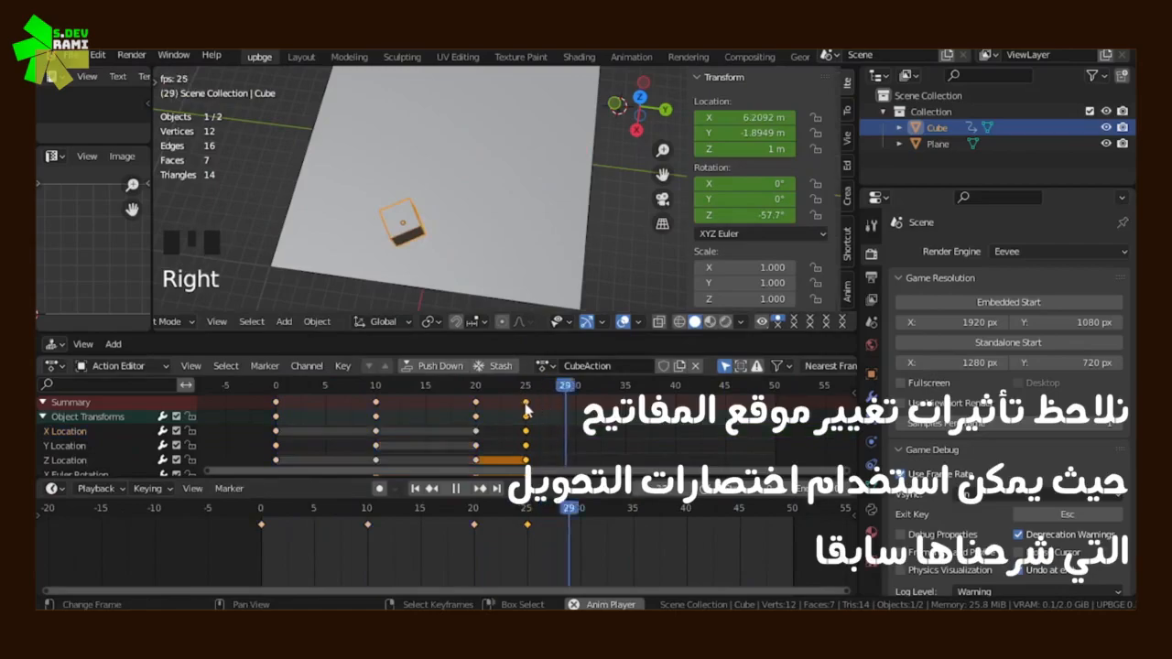
pyautogui.press('g')
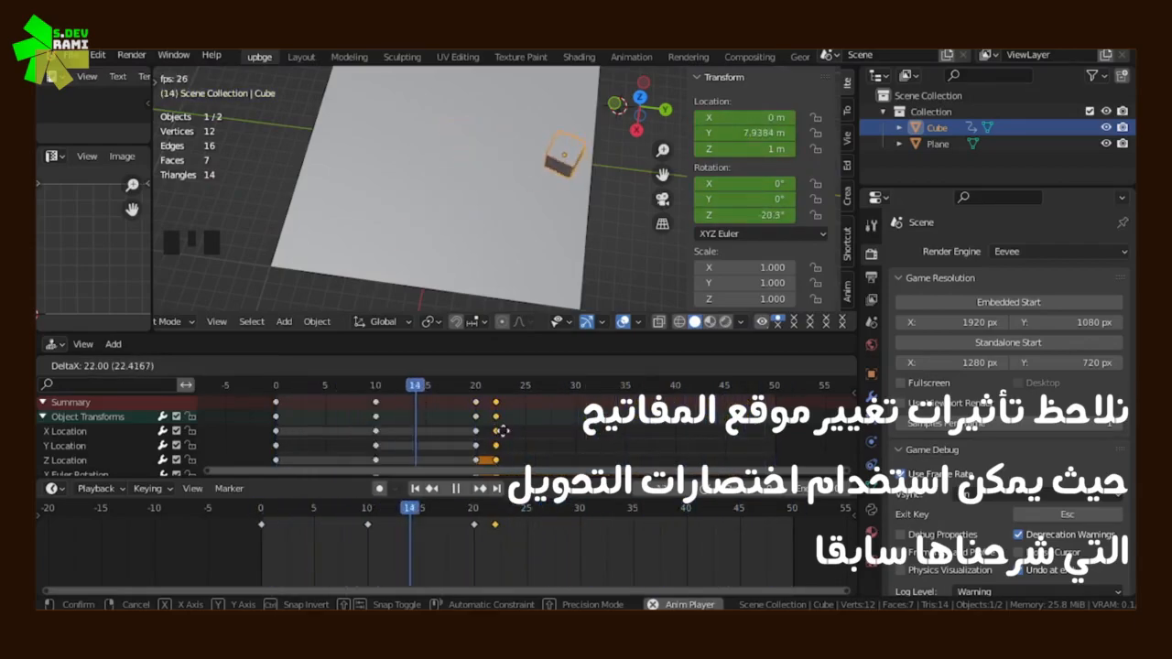
pyautogui.click(503, 431)
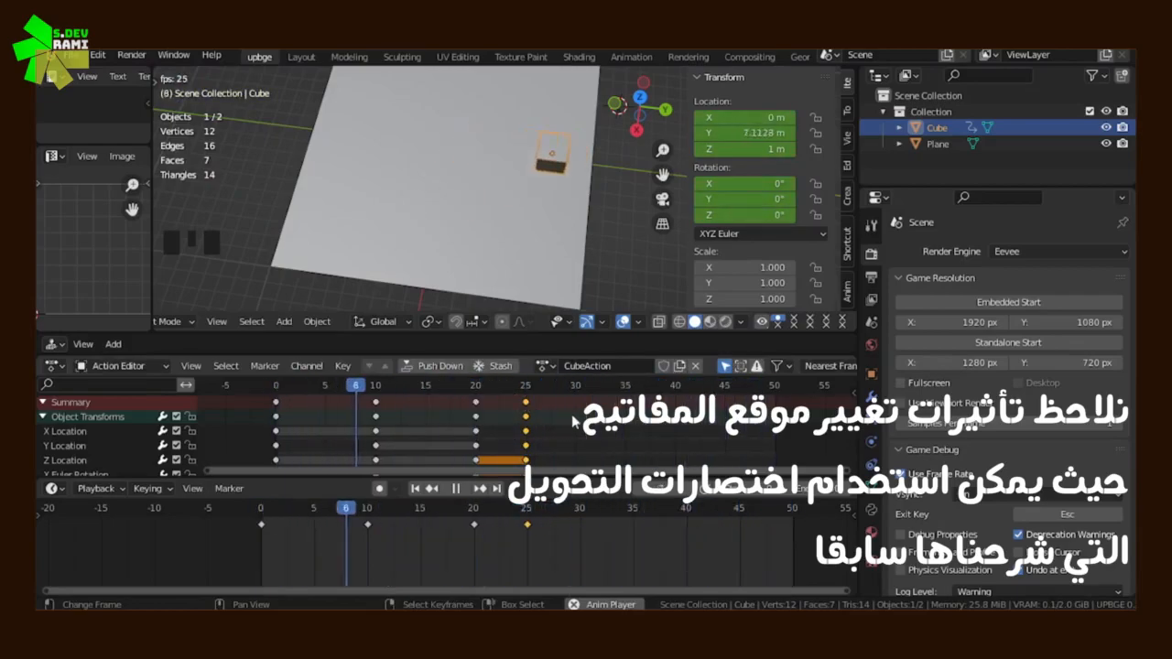
# Box-select the keyframes at frames 10, 20 and 25 and move them together to frames 5, 15 and 20
pyautogui.press('b')
pyautogui.moveTo(573, 396); pyautogui.dragTo(345, 470)
pyautogui.press('g')
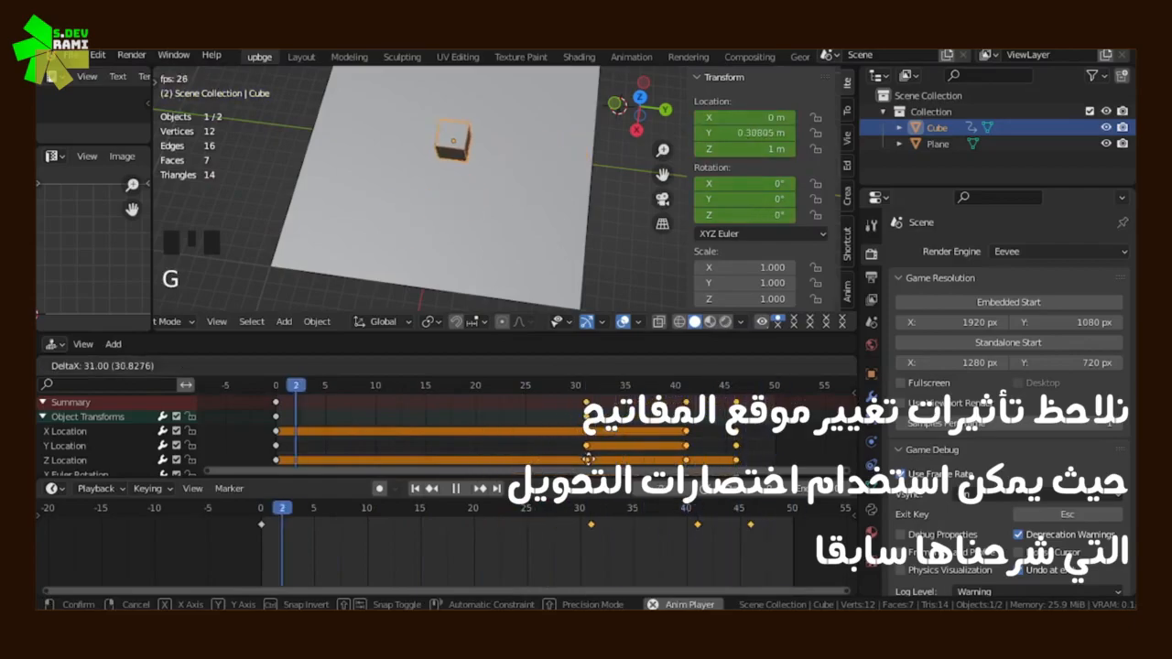
pyautogui.click(587, 458)
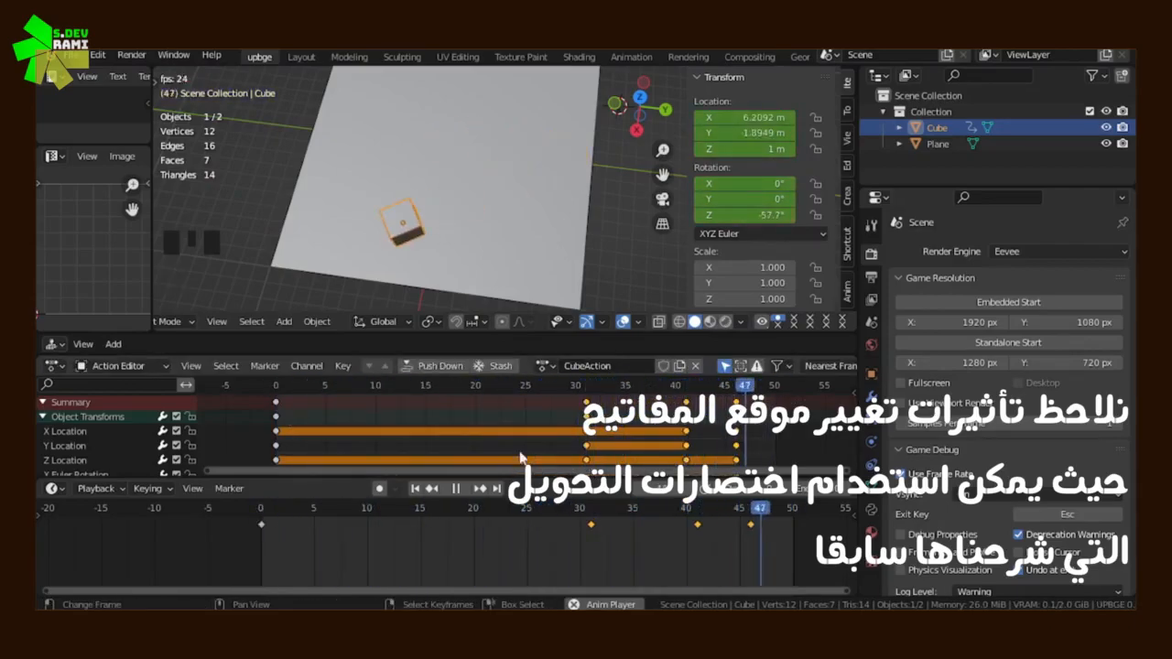
pyautogui.press('g')
pyautogui.click(302, 414)
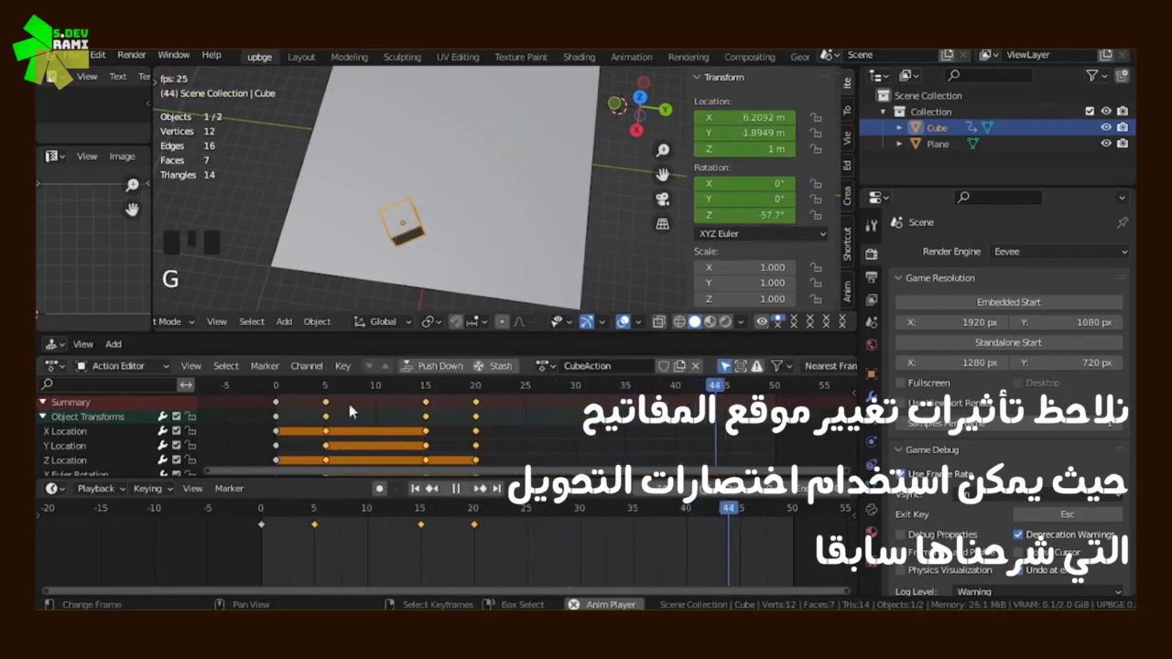
# Stop playback at frame 0, select all the keyframes and scale their timing by a factor of 2
pyautogui.click(456, 489)
pyautogui.click(244, 402)
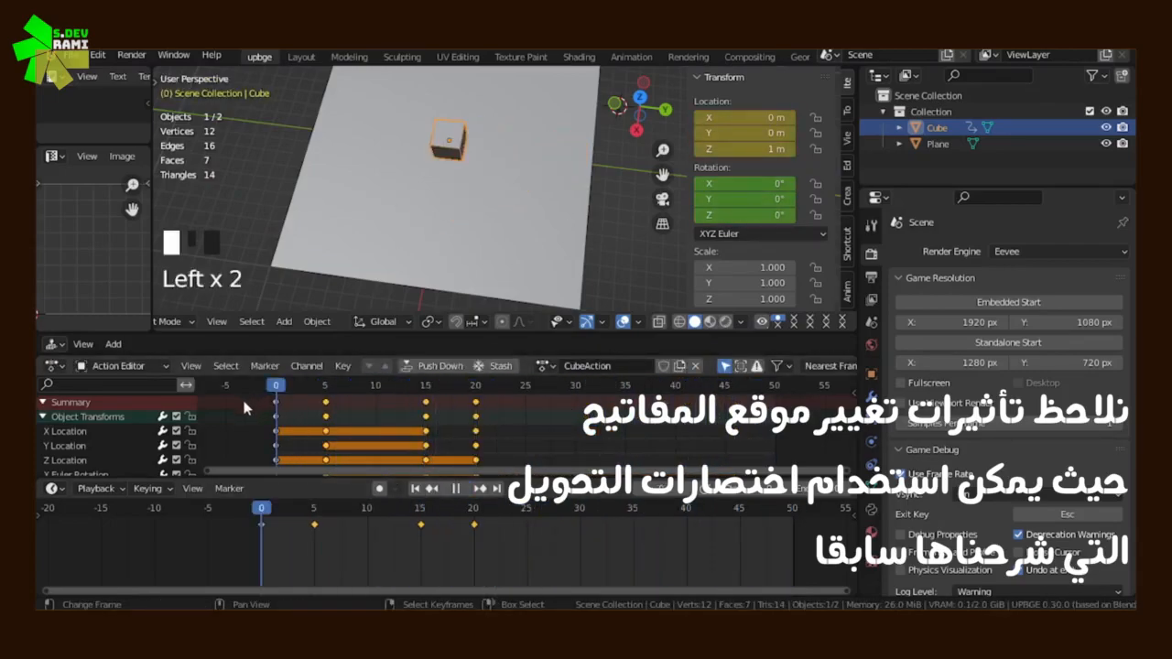
pyautogui.press('a')
pyautogui.press('a')
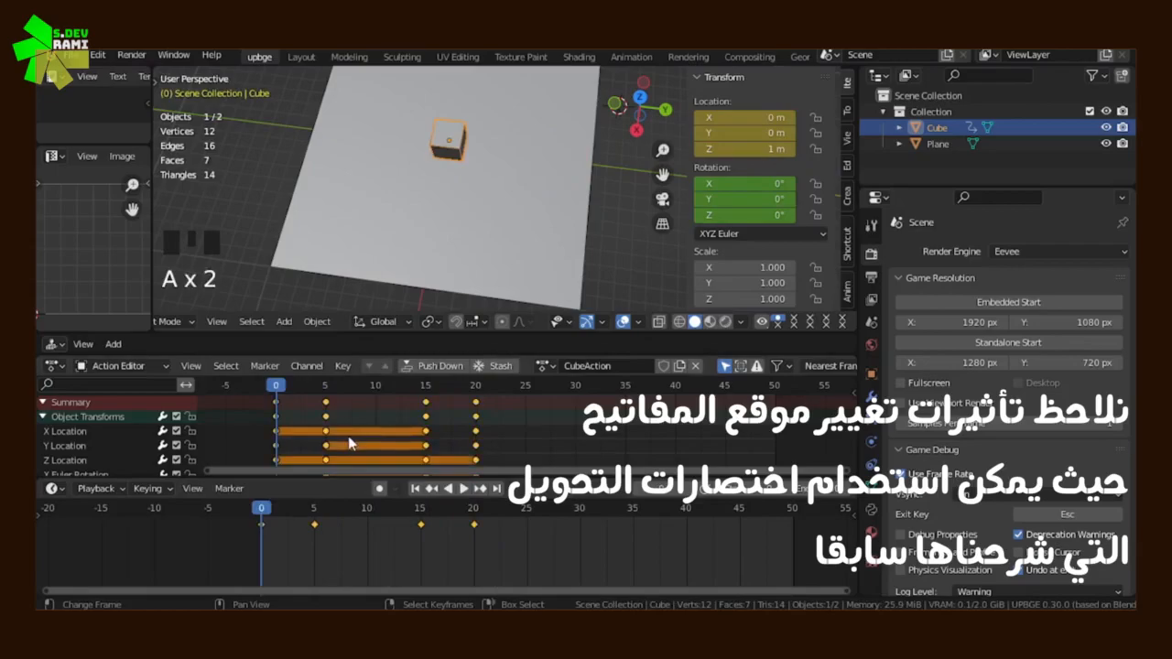
pyautogui.press('s')
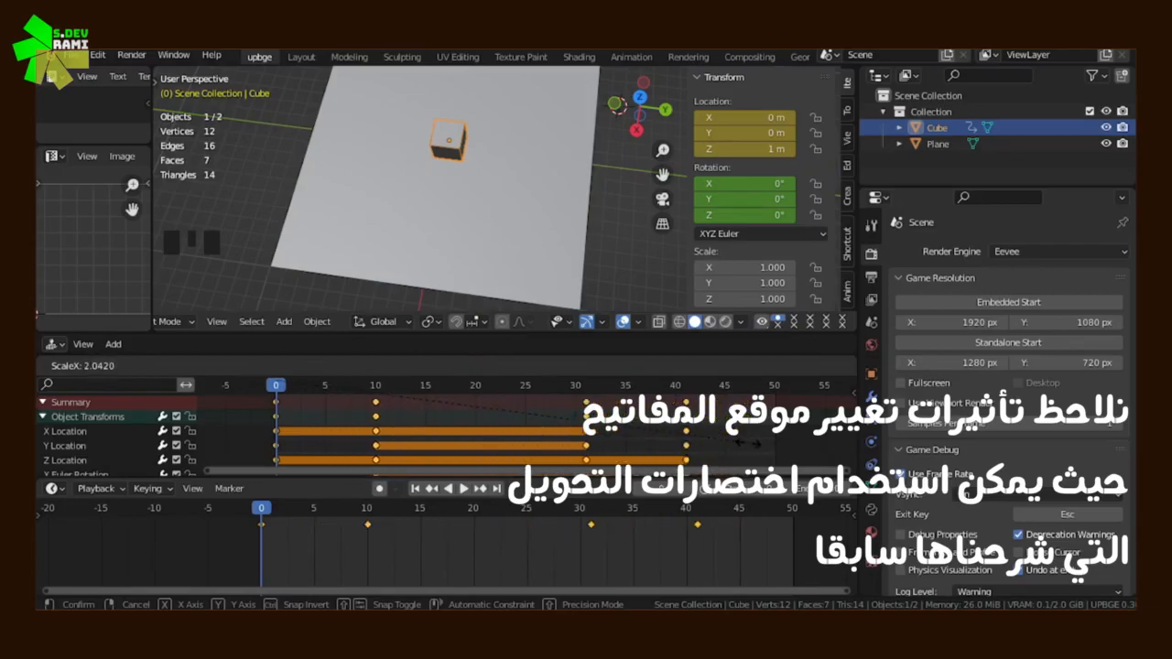
pyautogui.press('Return')
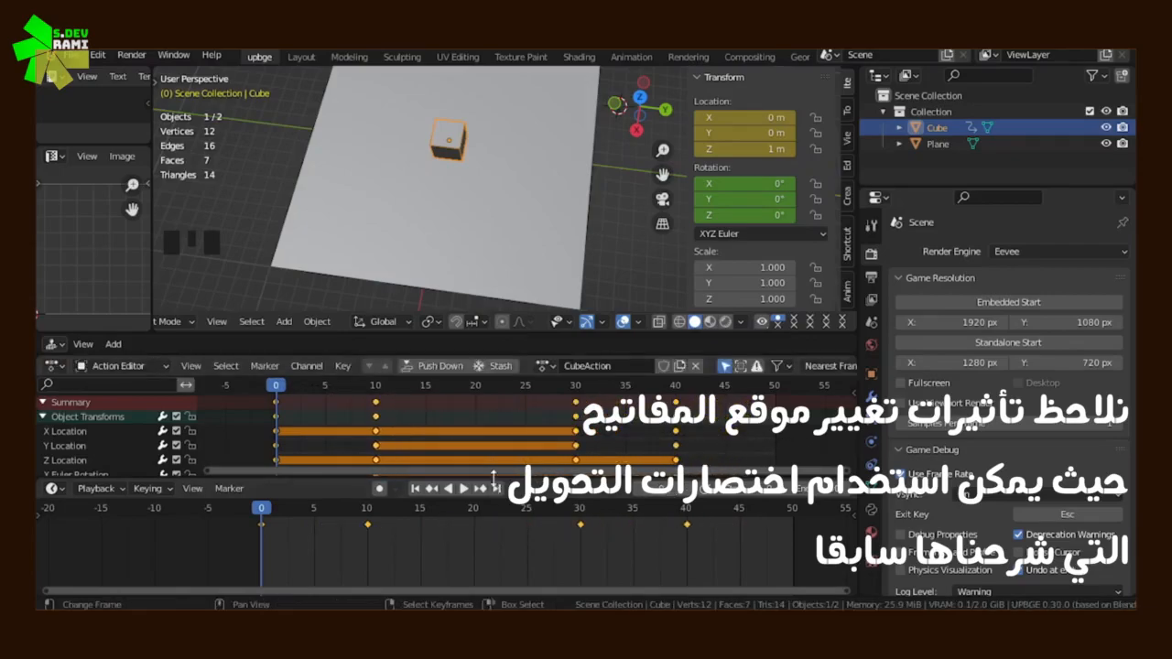
# Scale the timing of all the selected keyframes by 0.5 from frame 0
pyautogui.write('s')
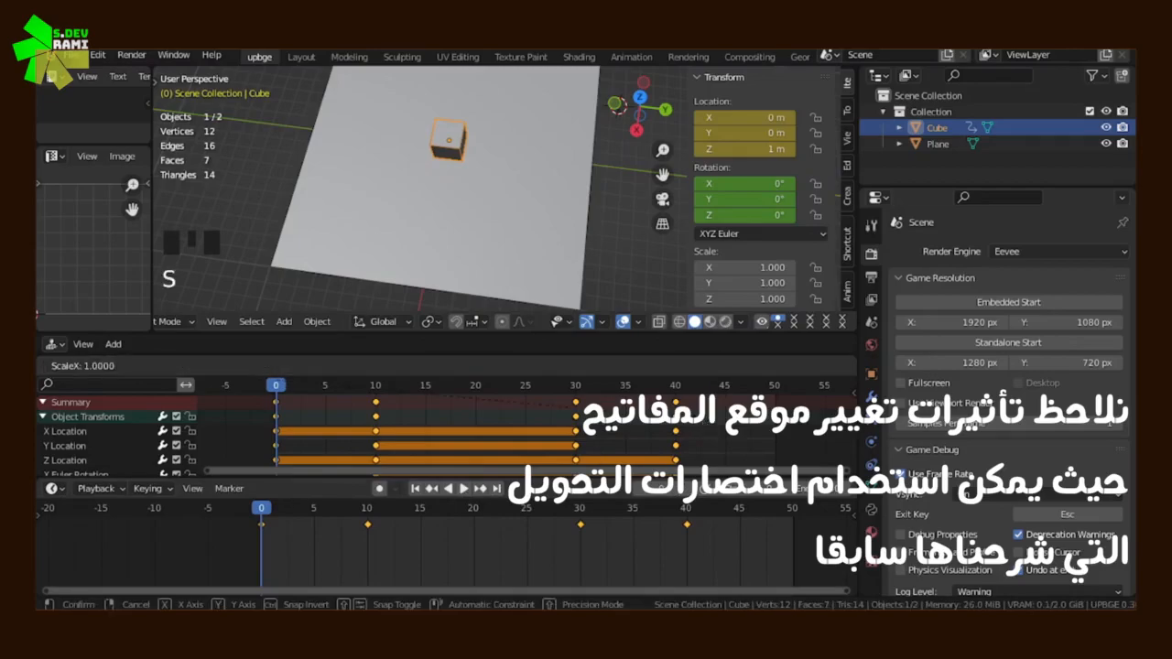
pyautogui.write('0.')
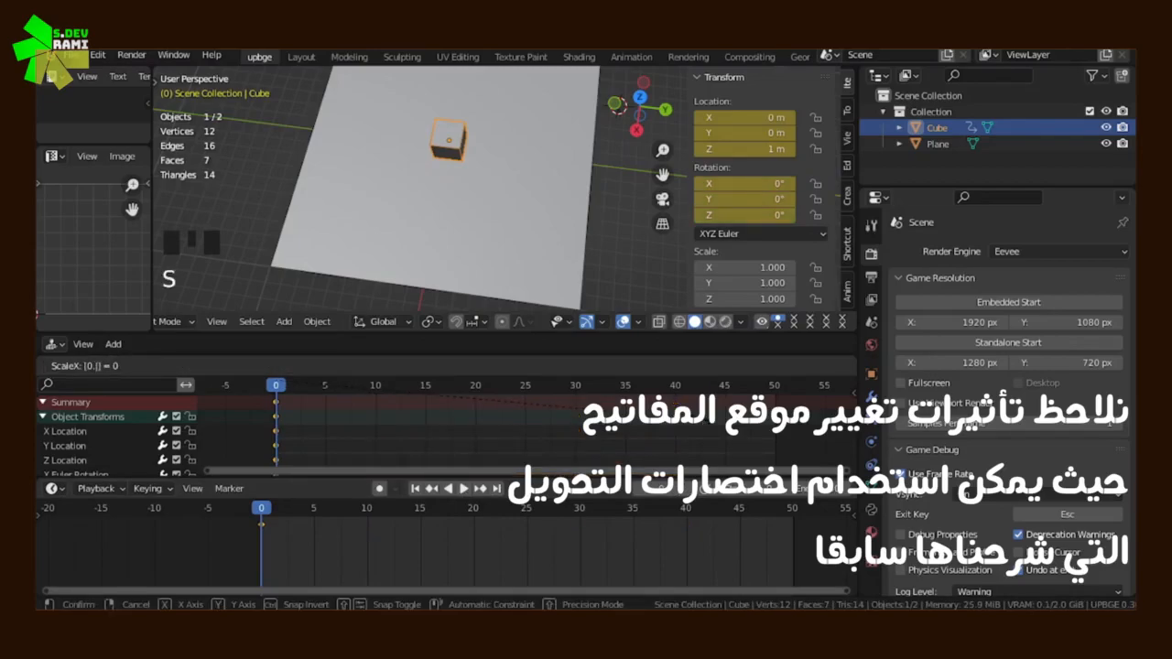
pyautogui.write('5')
pyautogui.press('Return')
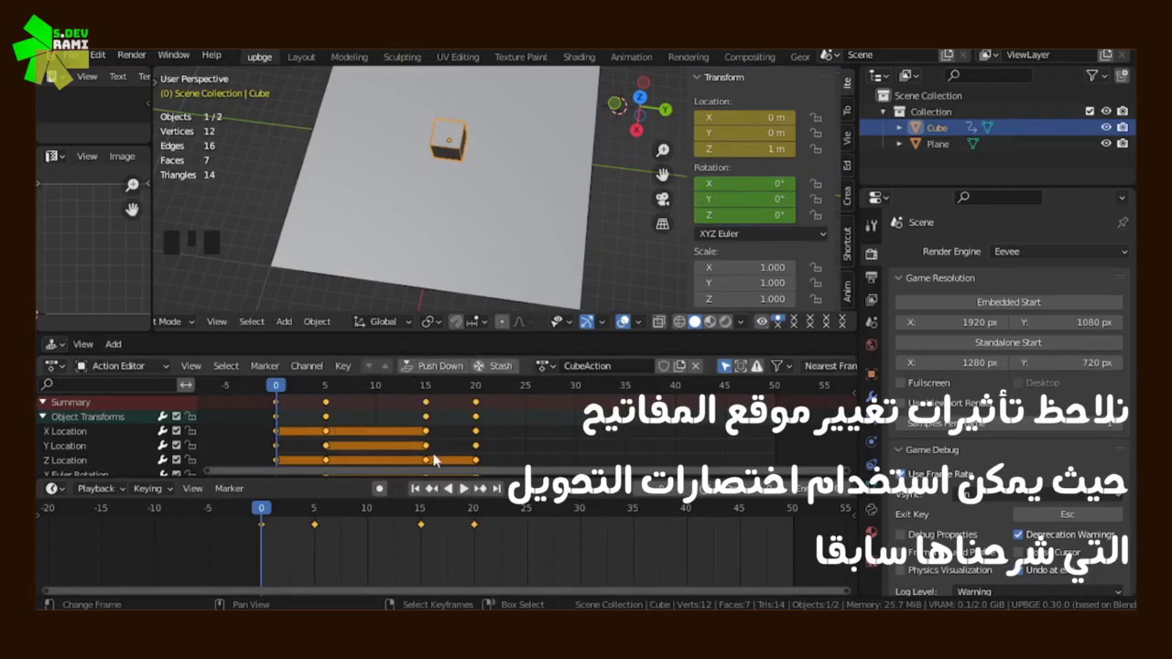
# Play the retimed cube animation, then stop it and return to frame 0
pyautogui.scroll(-1, 527, 423)
pyautogui.scroll(1, 526, 423)
pyautogui.click(463, 489)
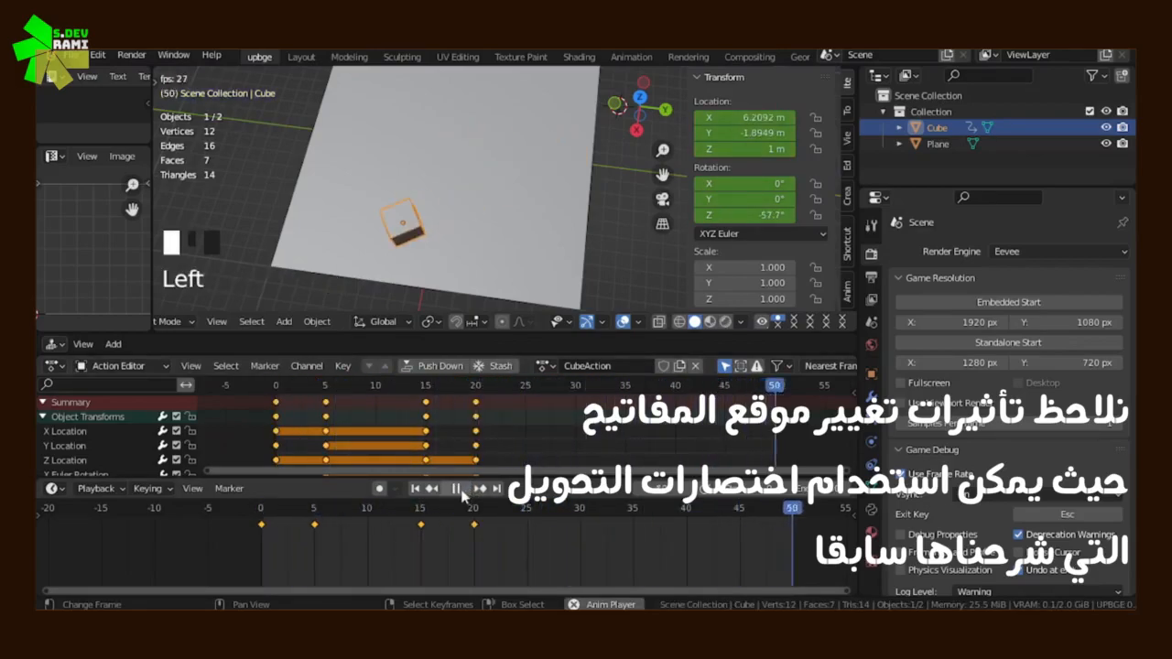
pyautogui.click(464, 490)
pyautogui.click(288, 440)
pyautogui.moveTo(288, 439); pyautogui.dragTo(272, 442)
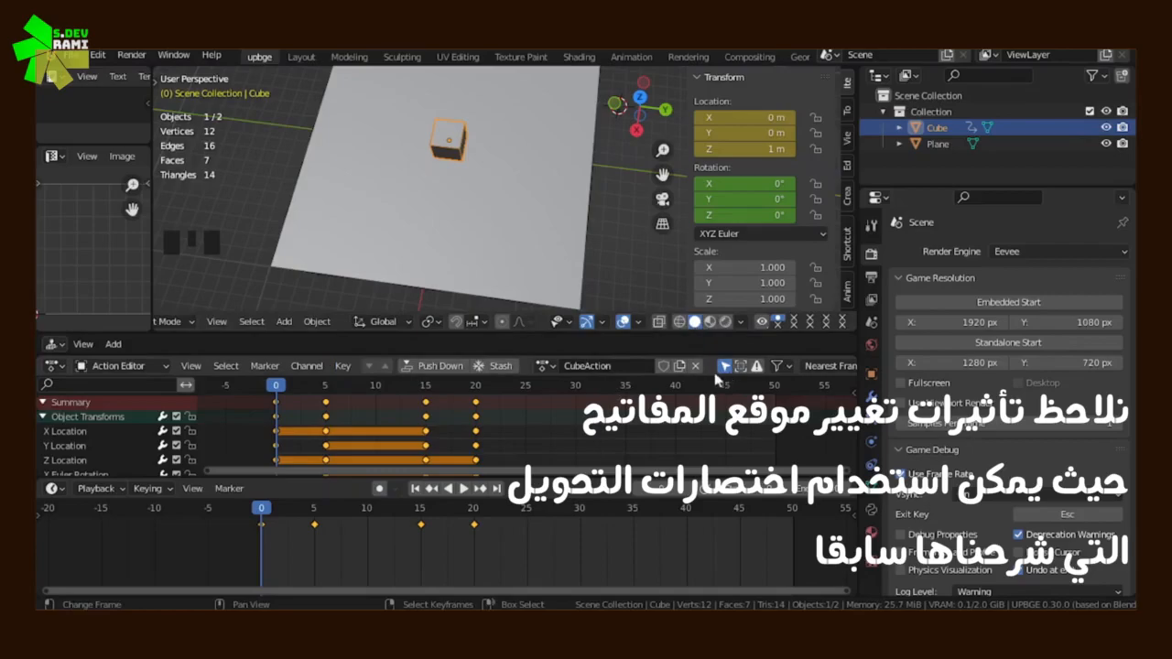
# Create a new action for the cube from the current one and rename it CubeAction.2
pyautogui.click(153, 369)
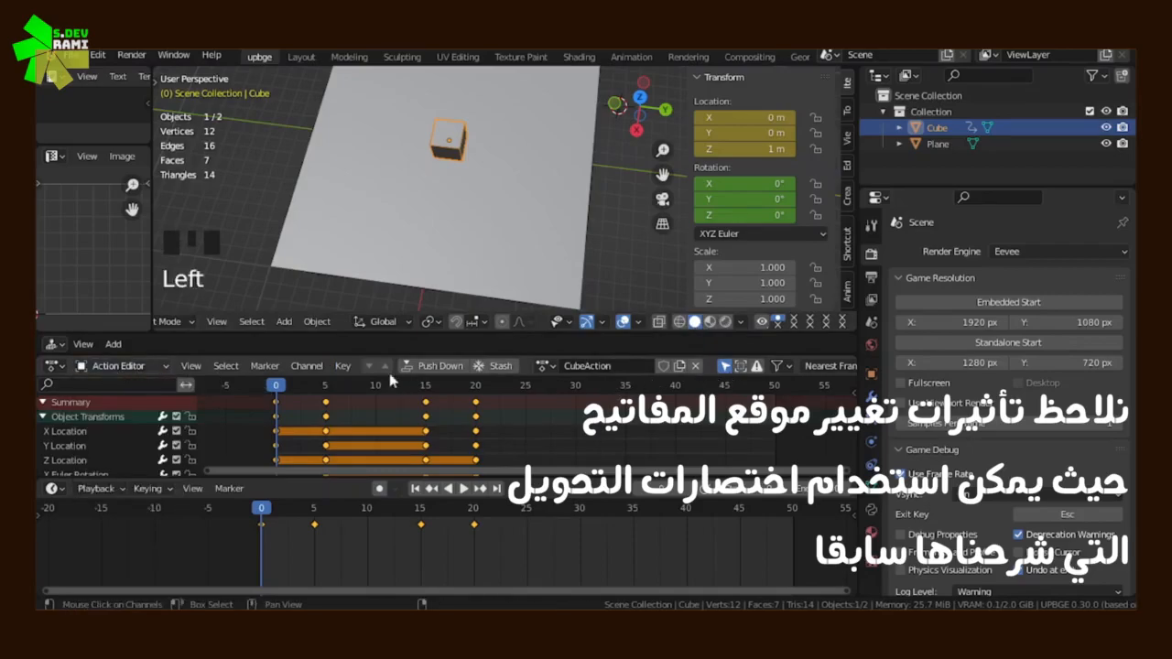
pyautogui.click(545, 366)
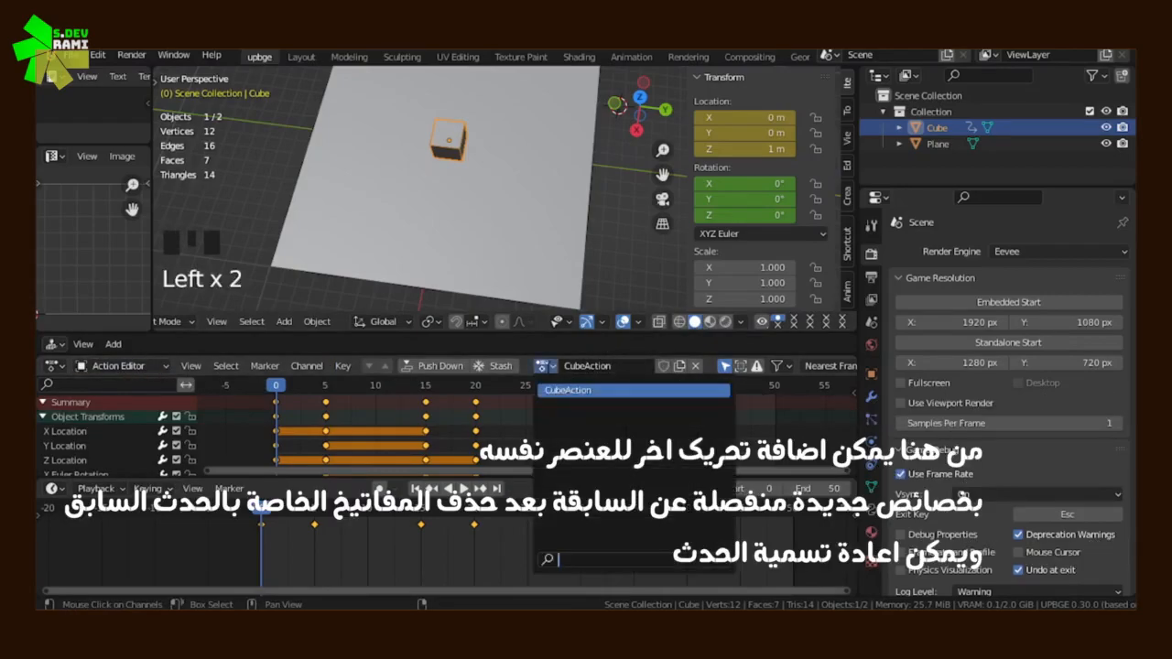
pyautogui.click(678, 366)
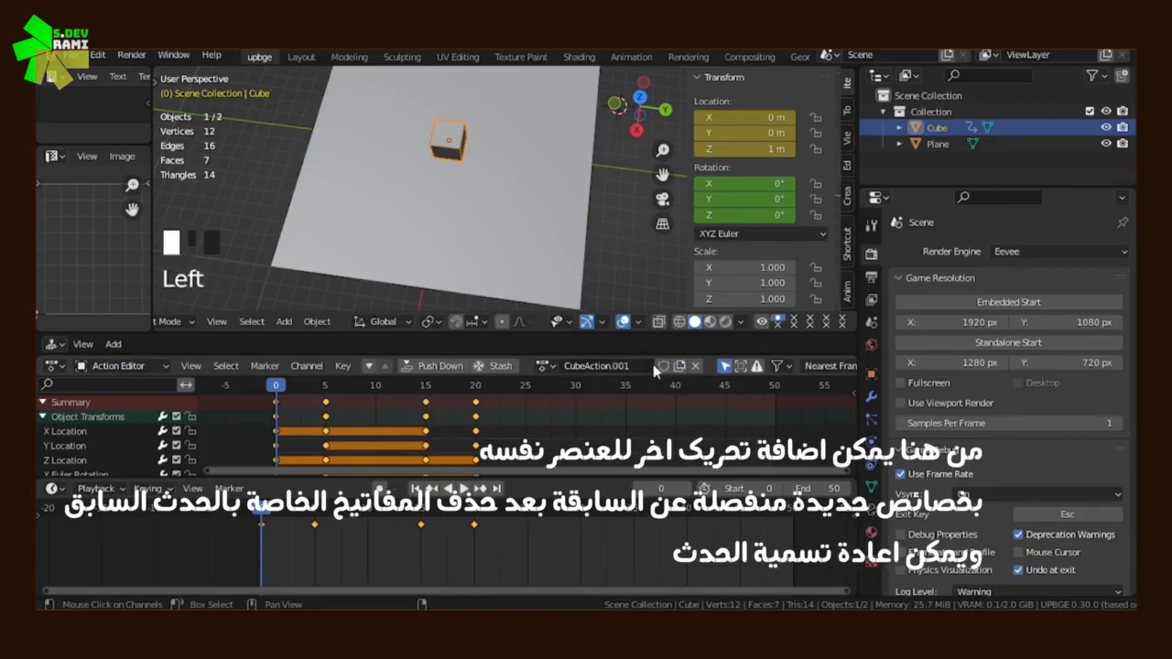
pyautogui.doubleClick(643, 366)
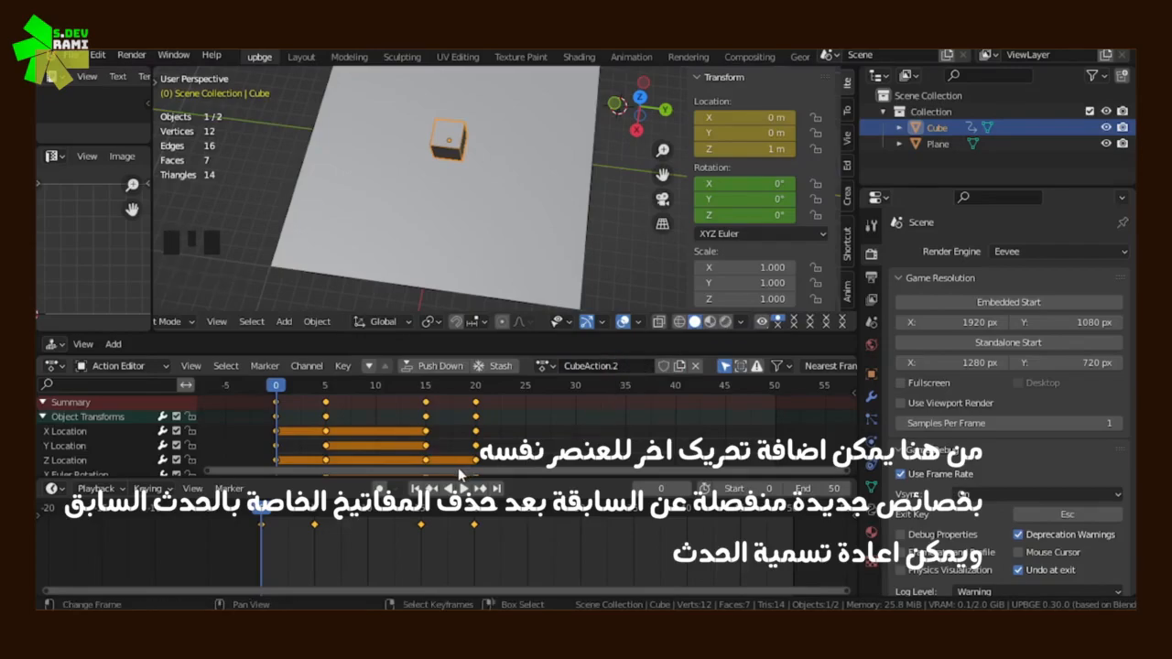
# Delete all the keyframes copied into CubeAction.2 and keep the playhead at frame 0
pyautogui.press('x')
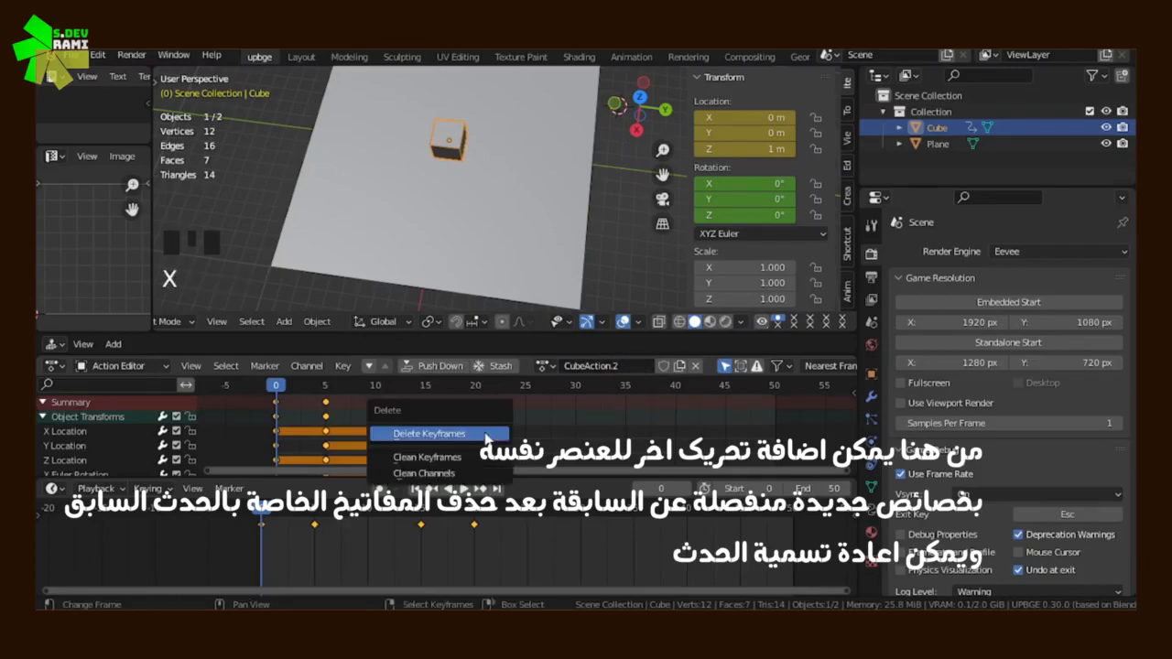
pyautogui.click(418, 433)
pyautogui.moveTo(302, 423); pyautogui.dragTo(238, 430)
# Insert a Location, Rotation & Scale keyframe for the cube at frame 0
pyautogui.scroll(3, 448, 206)
pyautogui.moveTo(448, 206); pyautogui.dragTo(505, 229, button='middle')
pyautogui.scroll(2, 479, 188)
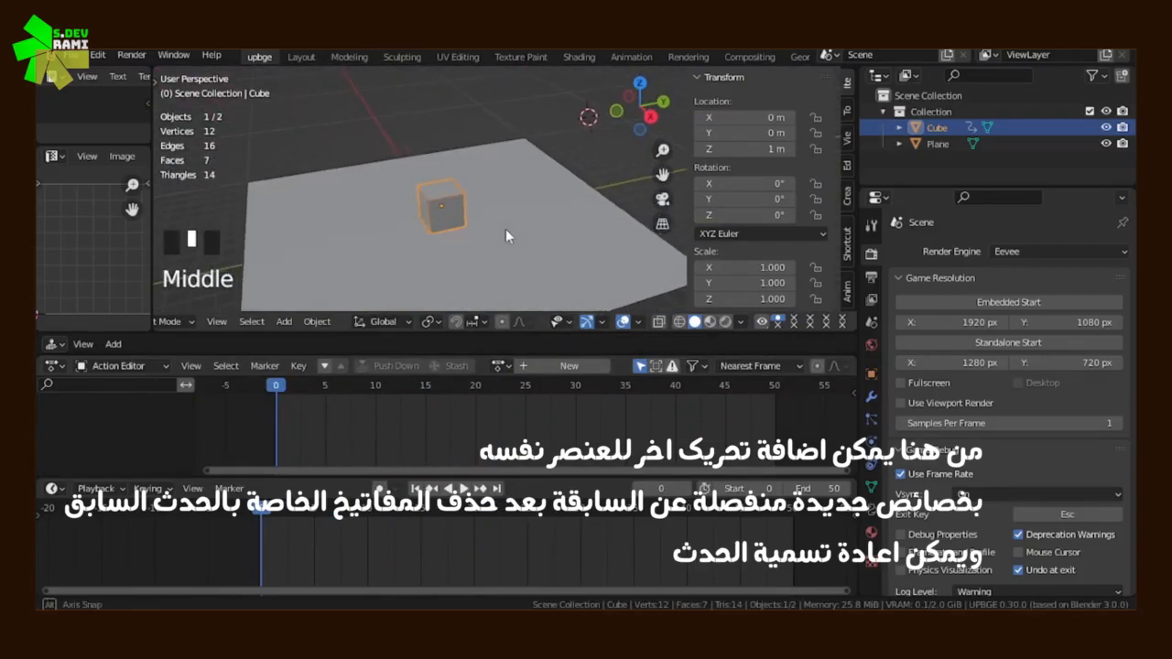
pyautogui.press('i')
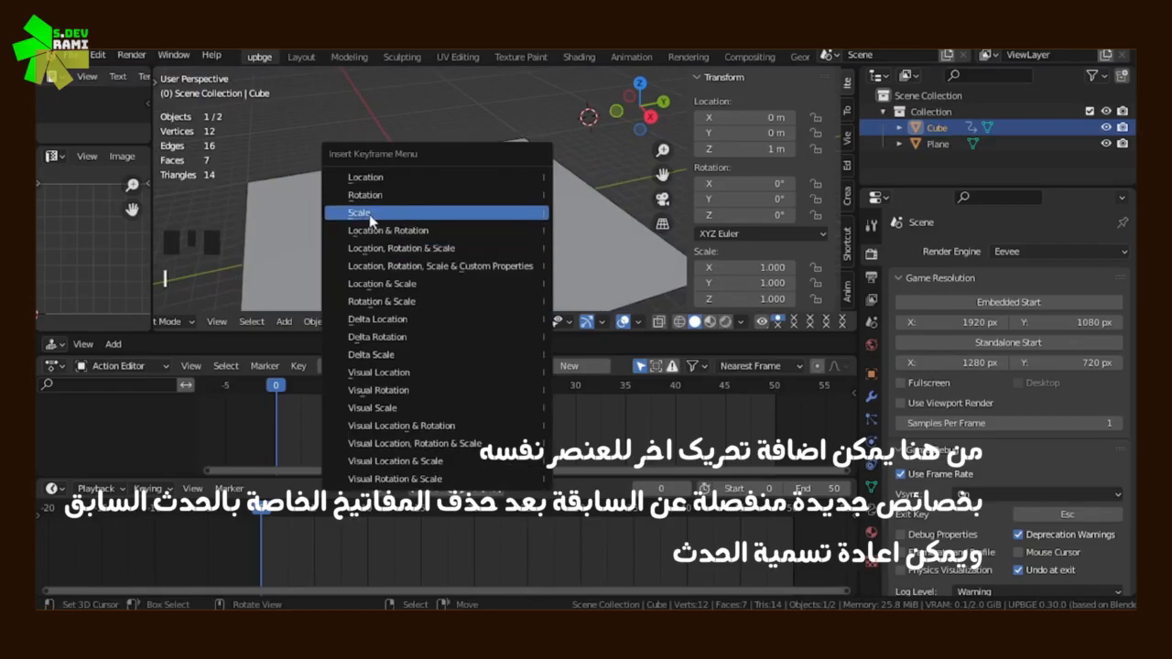
pyautogui.click(408, 248)
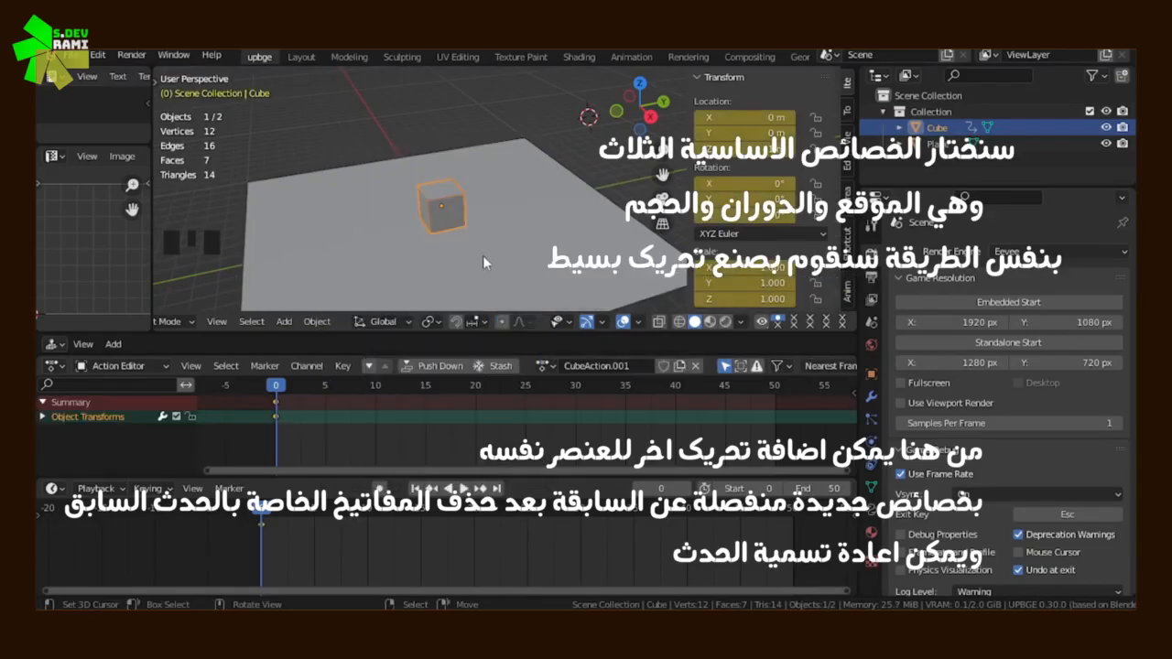
# At frame 10, raise the cube along Z, scale it to about 2.419 and insert a Location, Rotation & Scale keyframe
pyautogui.moveTo(328, 412); pyautogui.dragTo(374, 420)
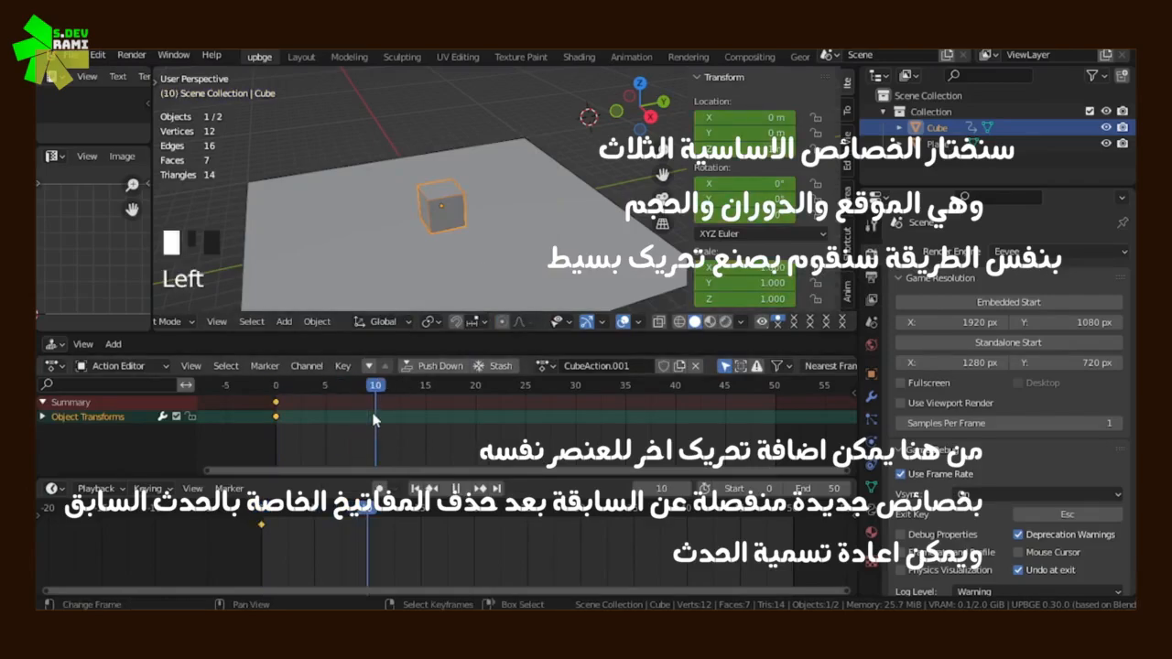
pyautogui.scroll(2, 488, 242)
pyautogui.press('g')
pyautogui.press('z')
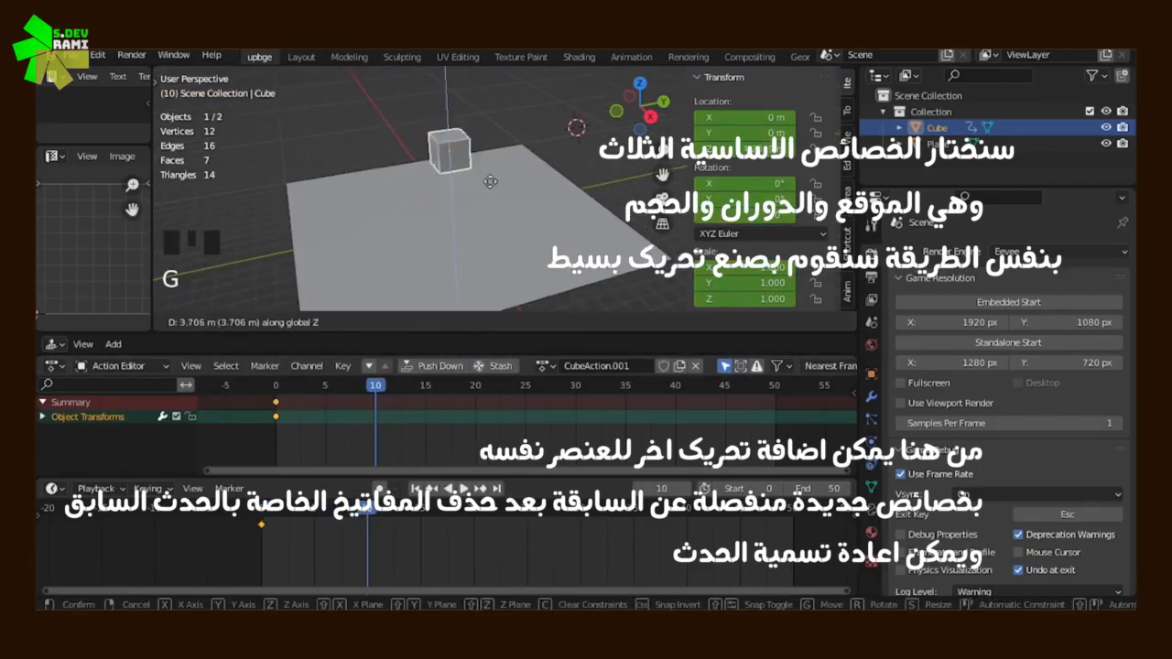
pyautogui.press('s')
pyautogui.click(595, 176)
pyautogui.press('i')
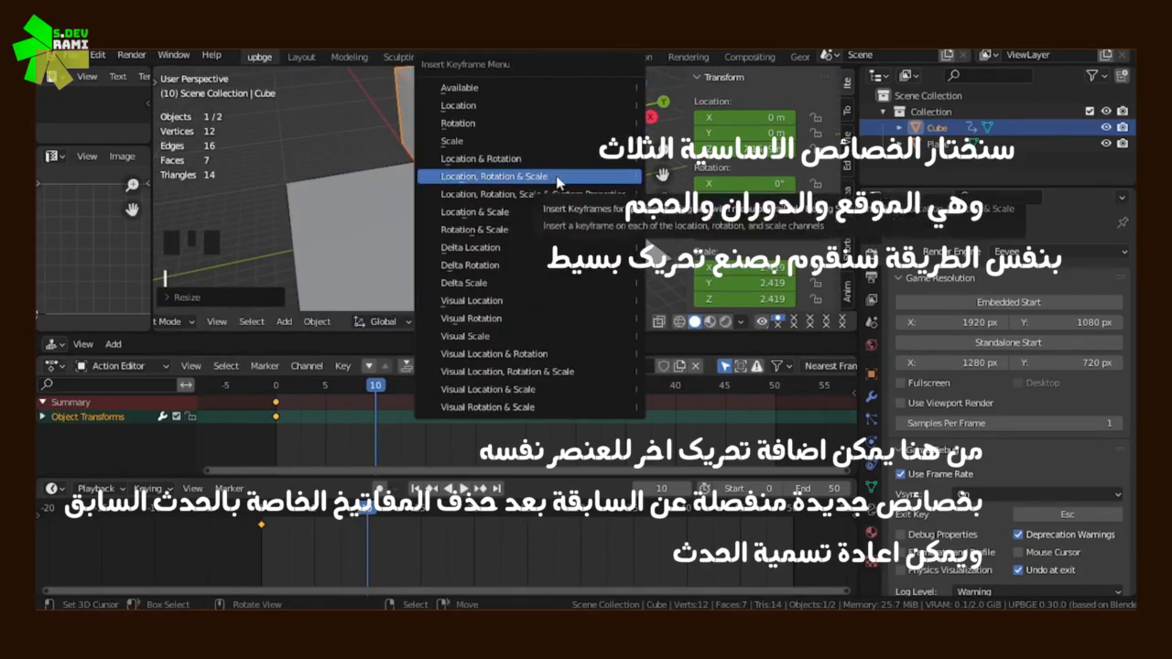
pyautogui.click(556, 176)
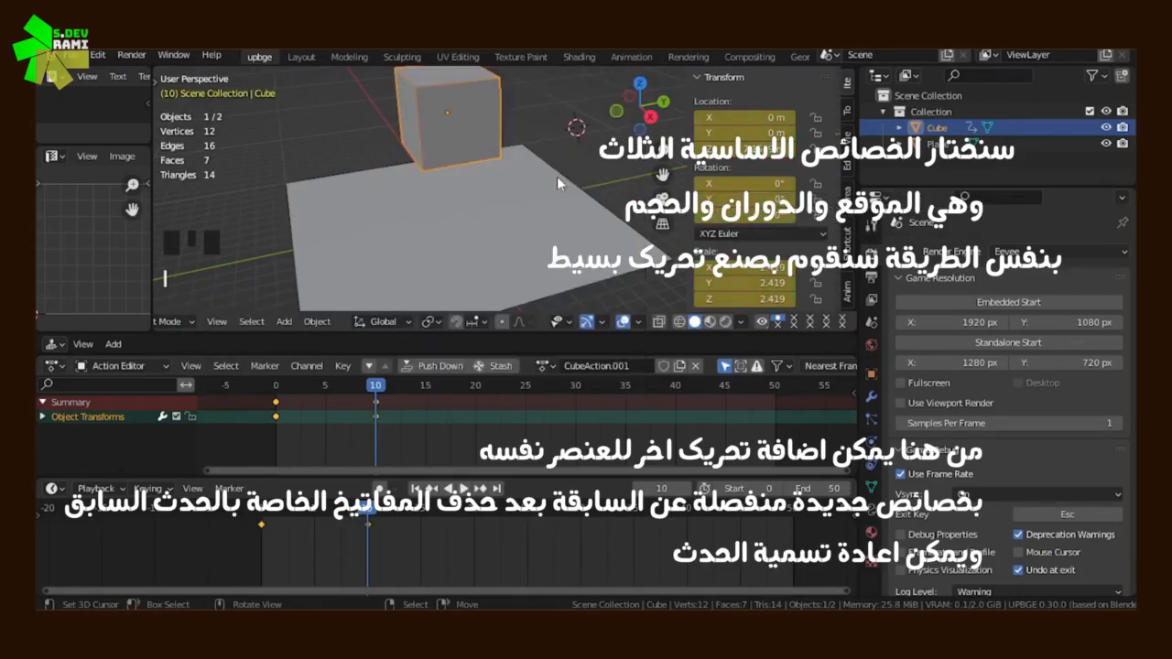
# At frame 20, rotate the cube freely to about 64.5°, 51.8°, 95.7° and insert a Location, Rotation & Scale keyframe
pyautogui.click(475, 415)
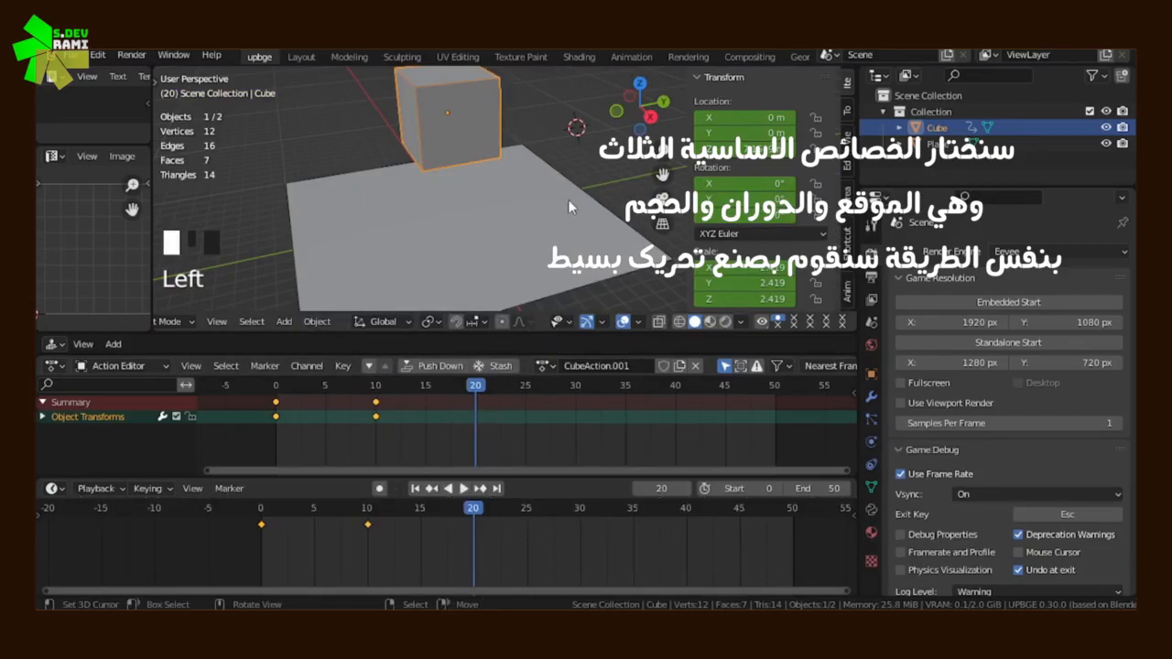
pyautogui.press('r')
pyautogui.press('r')
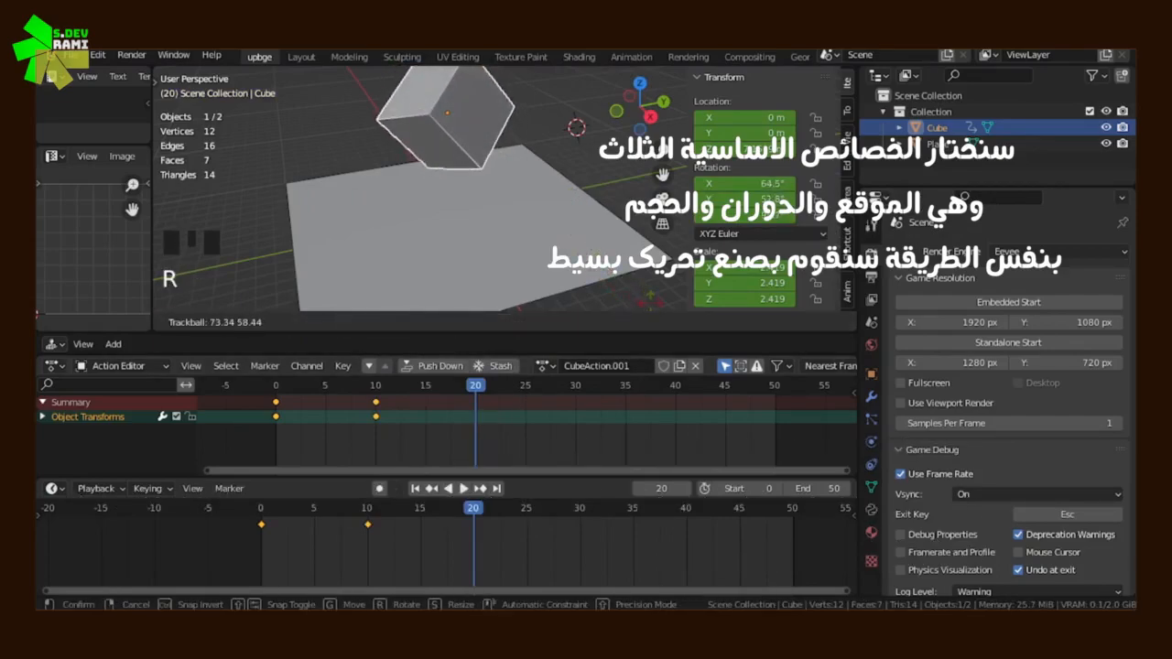
pyautogui.click(651, 311)
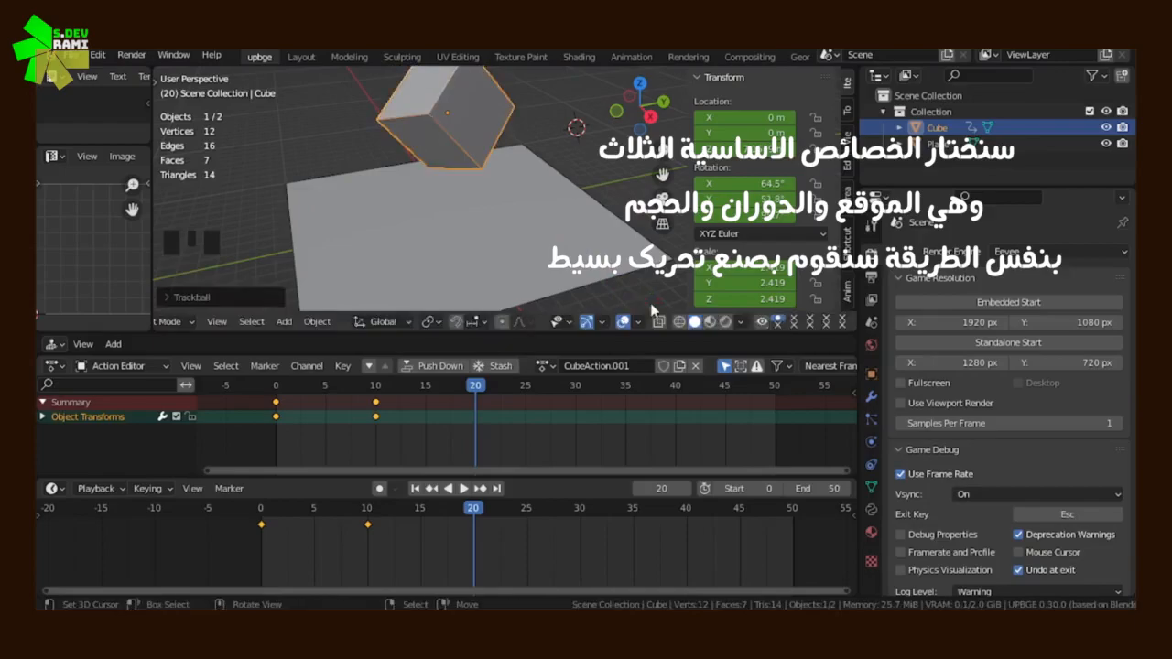
pyautogui.press('i')
pyautogui.click(615, 273)
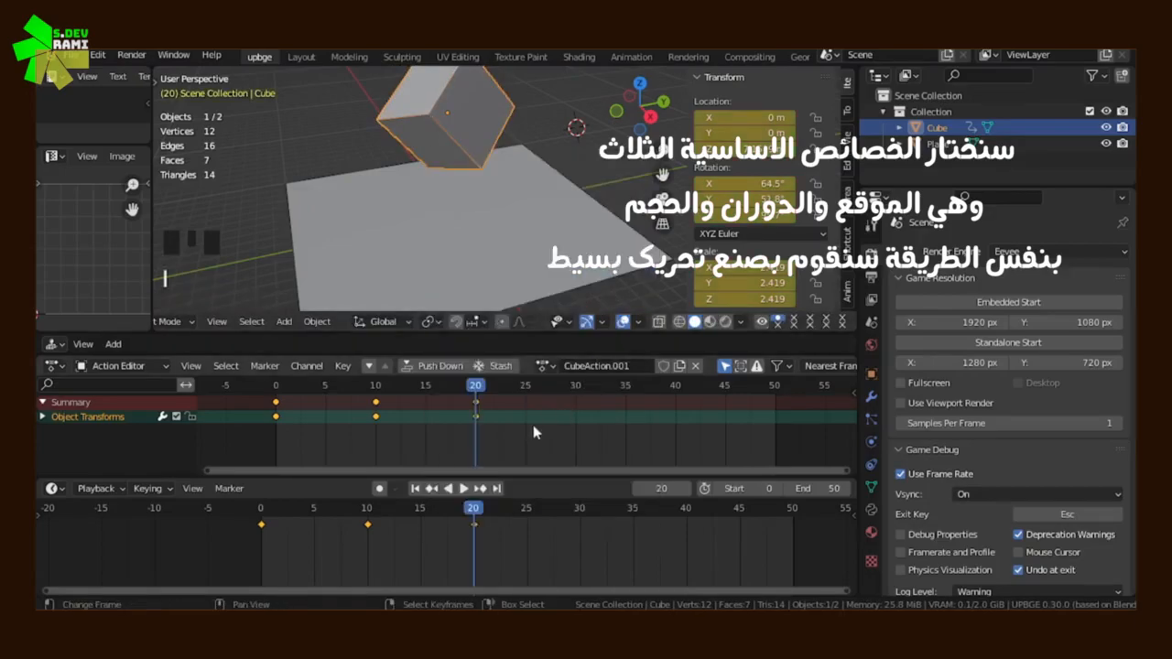
# Play the cube's animation briefly, stop it and place the playhead at frame 25
pyautogui.press('space')
pyautogui.press('Escape')
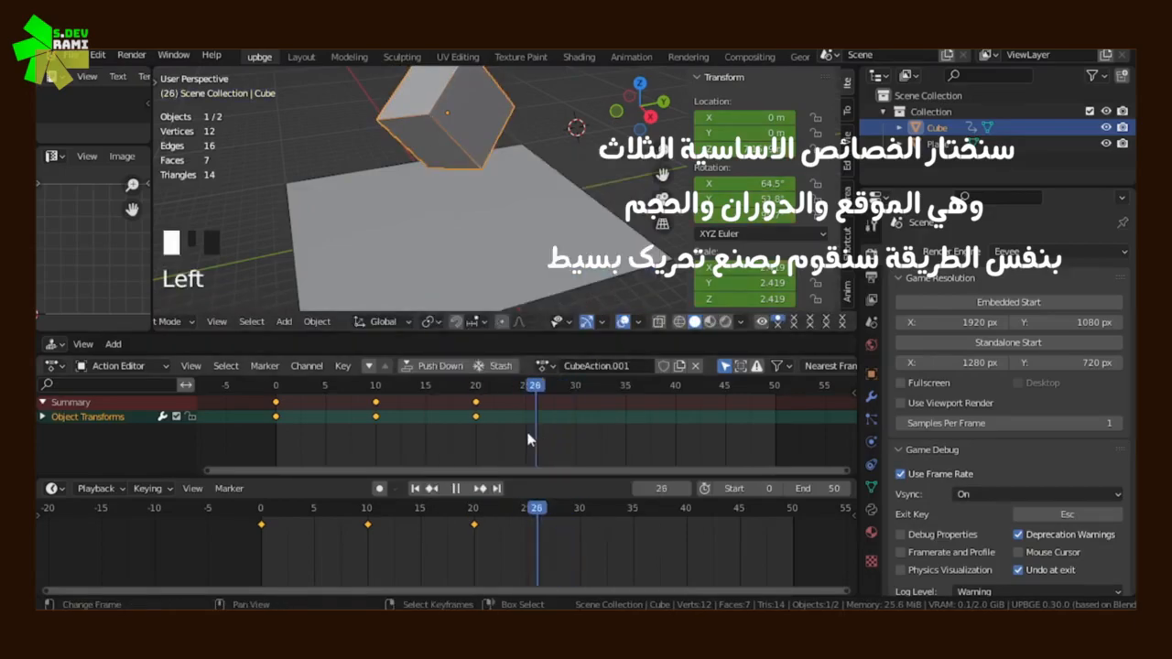
pyautogui.scroll(-3, 377, 214)
pyautogui.moveTo(376, 213)
pyautogui.mouseDown(button='middle')
pyautogui.moveTo(511, 197)
pyautogui.moveTo(379, 230)
pyautogui.mouseUp(button='middle')
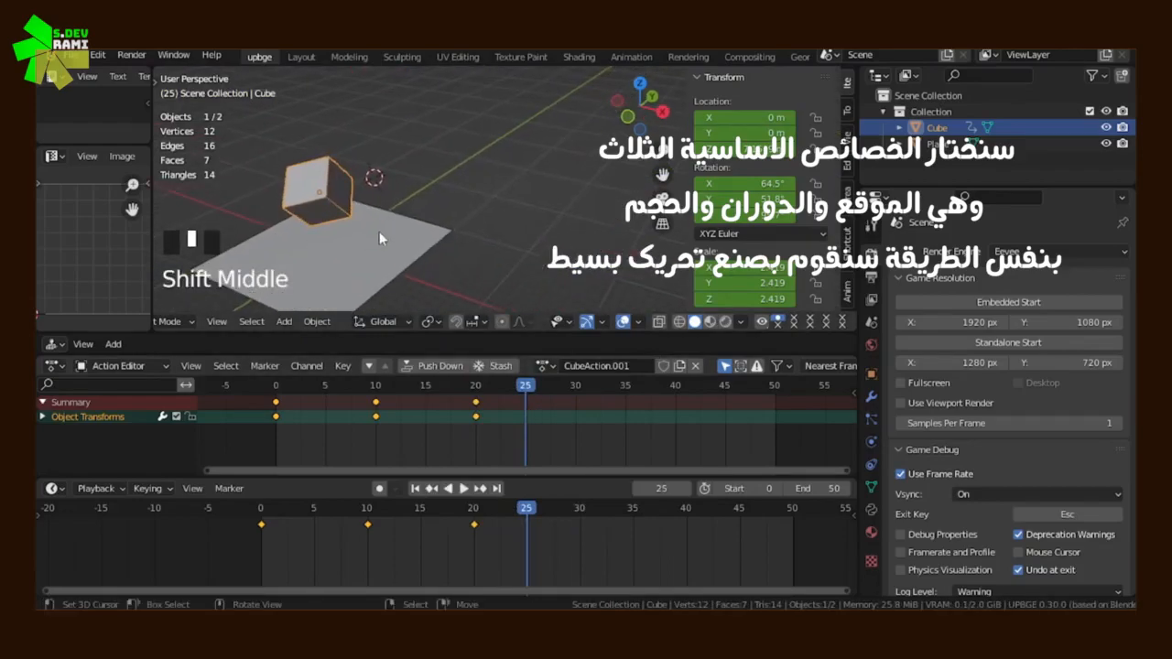
pyautogui.press('h')
pyautogui.hotkey('alt', 'h')
# Move the cube about 97.47 m along its local Z axis and insert a Location, Rotation & Scale keyframe at frame 25
pyautogui.press('g')
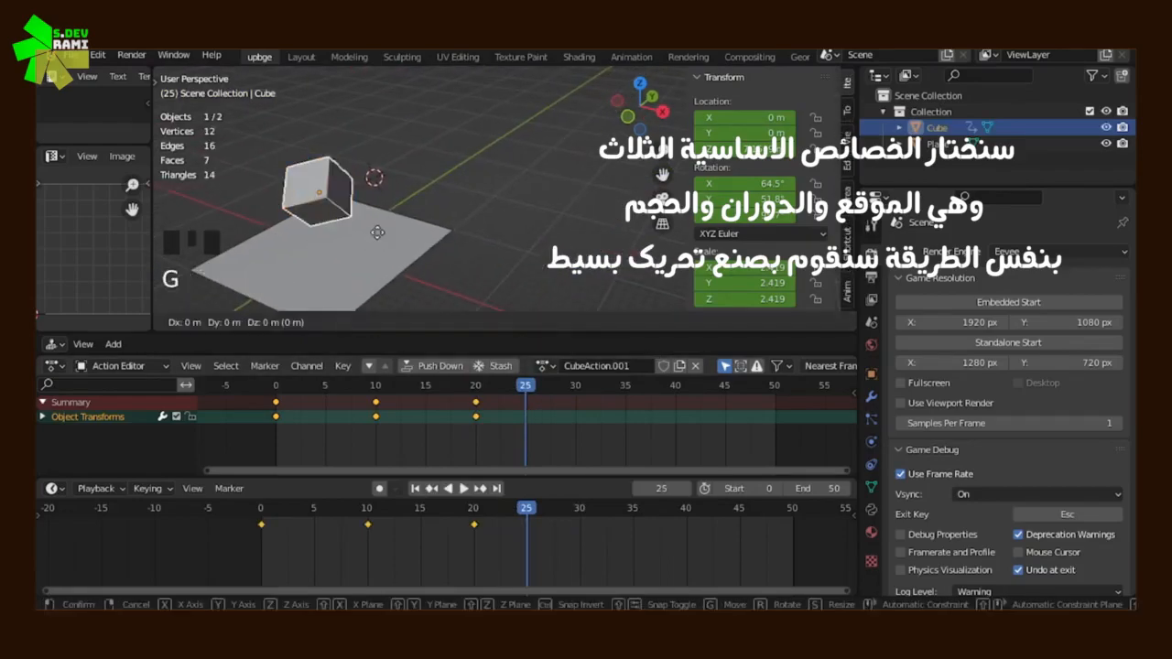
pyautogui.press('x')
pyautogui.press('y')
pyautogui.press('y')
pyautogui.press('z')
pyautogui.press('z')
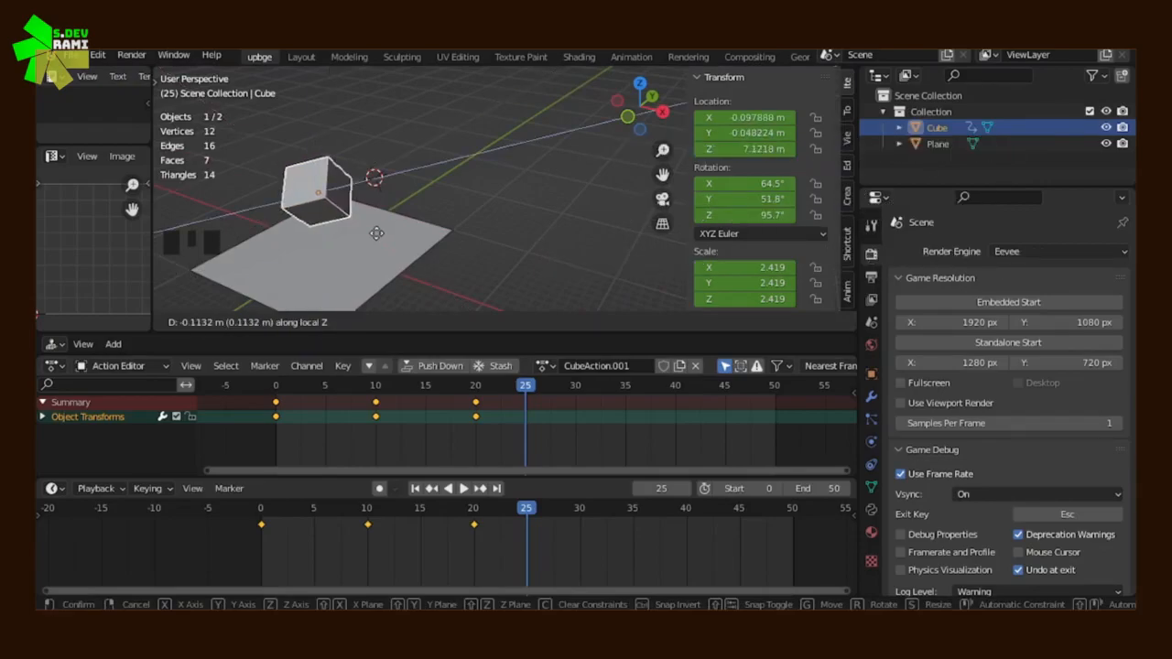
pyautogui.moveTo(292, 116)
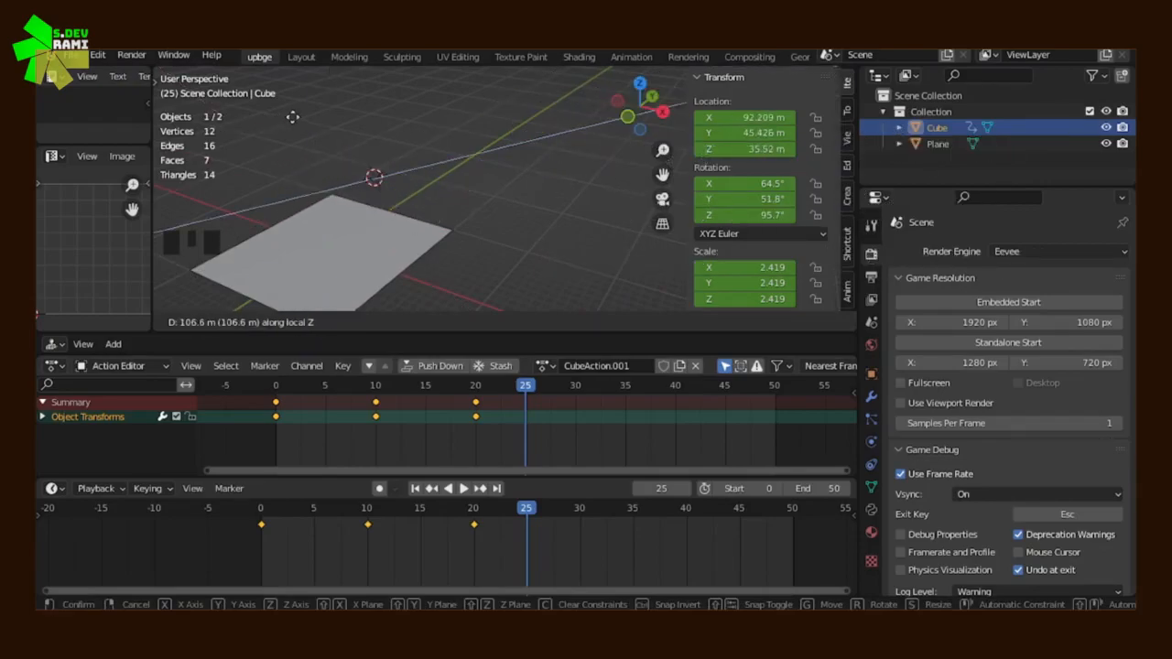
pyautogui.click(844, 165)
pyautogui.scroll(-5, 447, 226)
pyautogui.moveTo(527, 231); pyautogui.dragTo(448, 278, button='middle')
pyautogui.press('i')
pyautogui.click(629, 197)
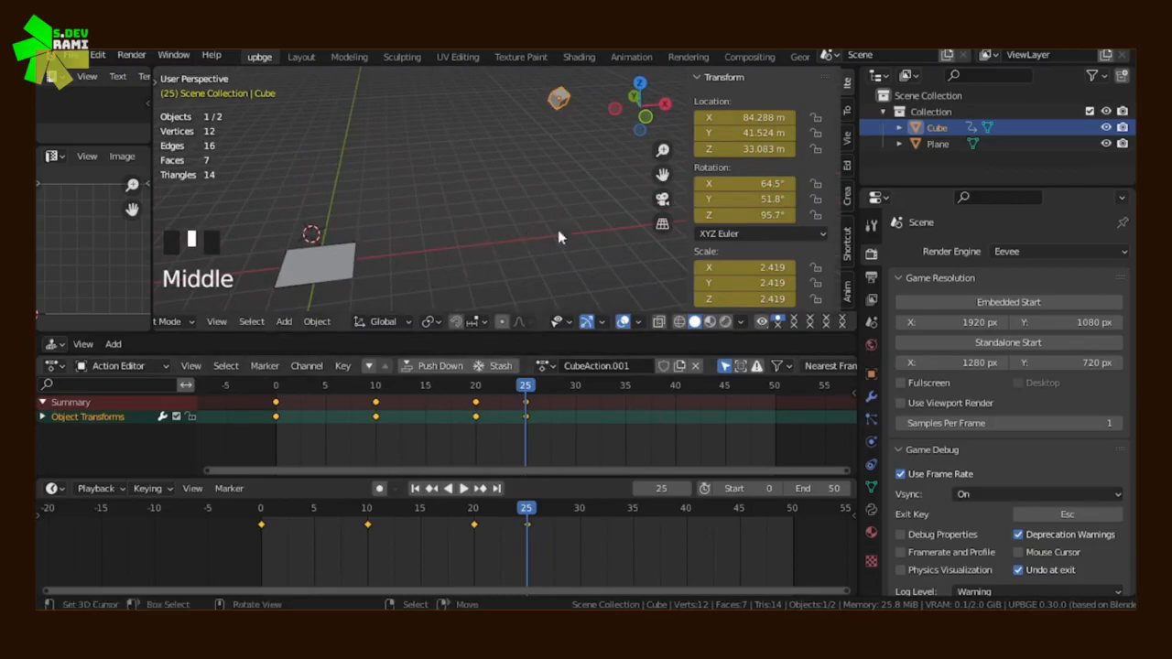
# Scale the cube up to about 8.983 at frame 25 and update its Location, Rotation & Scale keyframe
pyautogui.click(475, 421)
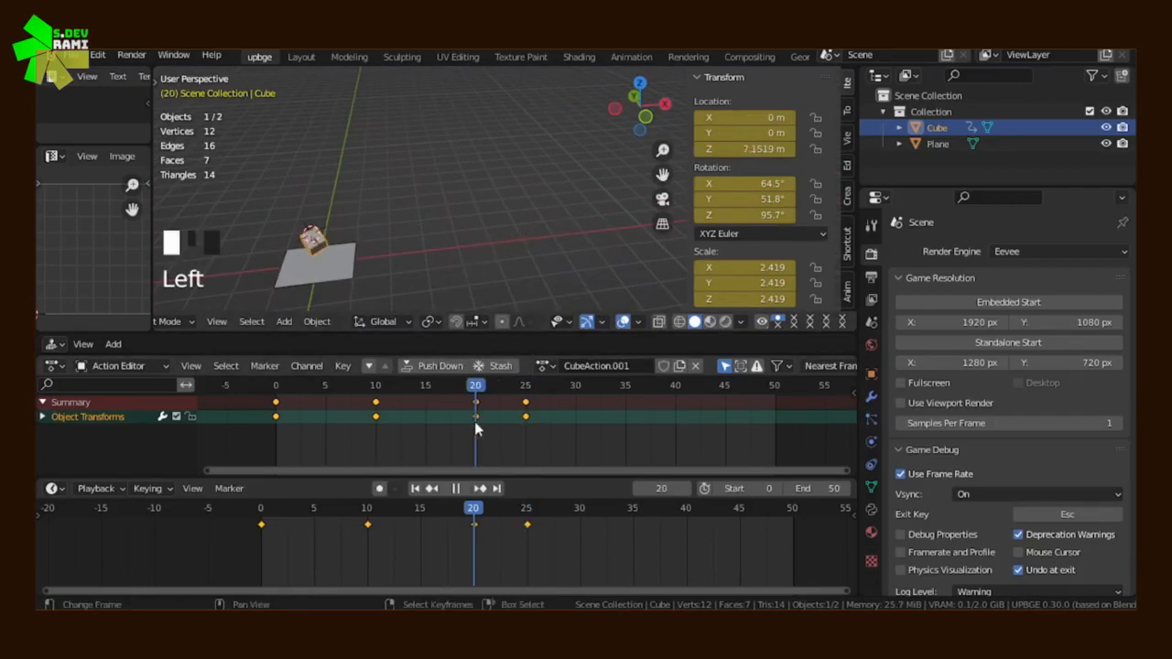
pyautogui.click(525, 423)
pyautogui.press('s')
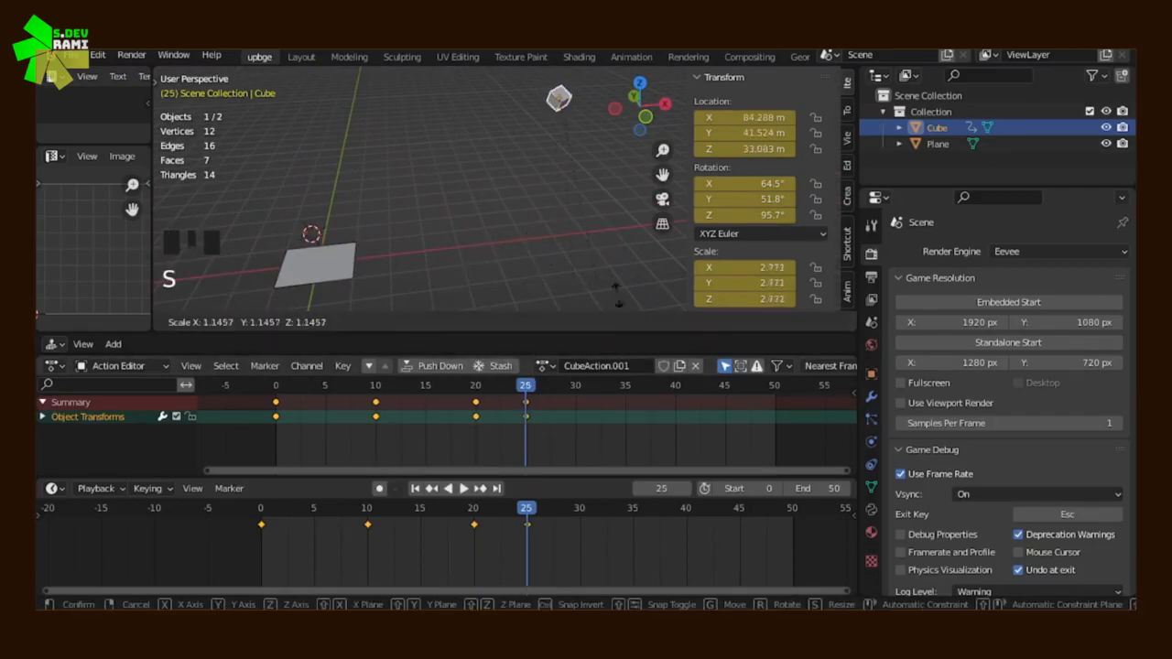
pyautogui.click(426, 236)
pyautogui.press('i')
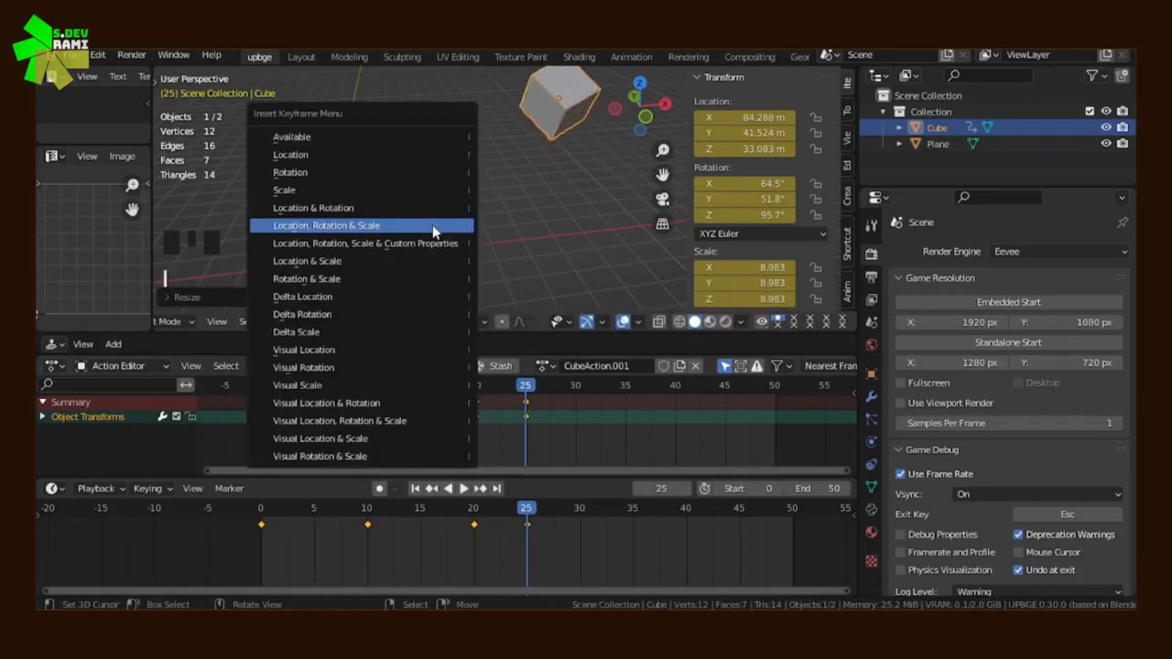
pyautogui.click(432, 224)
# Play the animation from frame 0 and watch the cube's movement from several angles
pyautogui.click(516, 438)
pyautogui.moveTo(518, 438); pyautogui.dragTo(275, 441)
pyautogui.moveTo(291, 275); pyautogui.dragTo(460, 205, button='middle')
pyautogui.scroll(5, 328, 213)
pyautogui.scroll(-2, 508, 199)
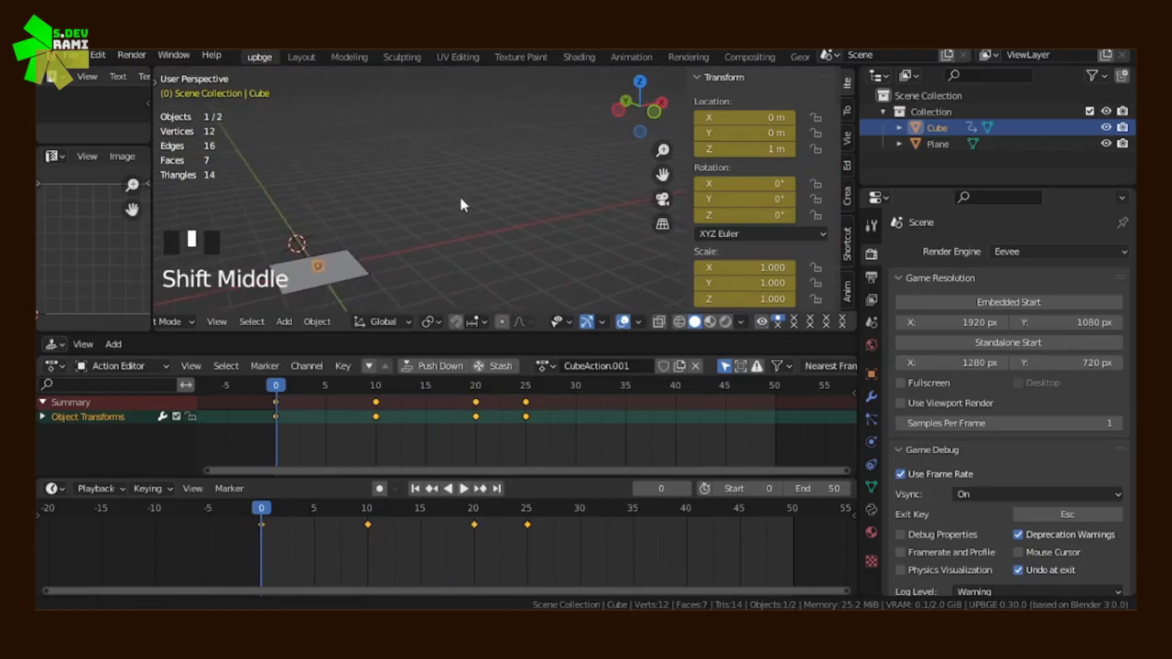
pyautogui.click(463, 488)
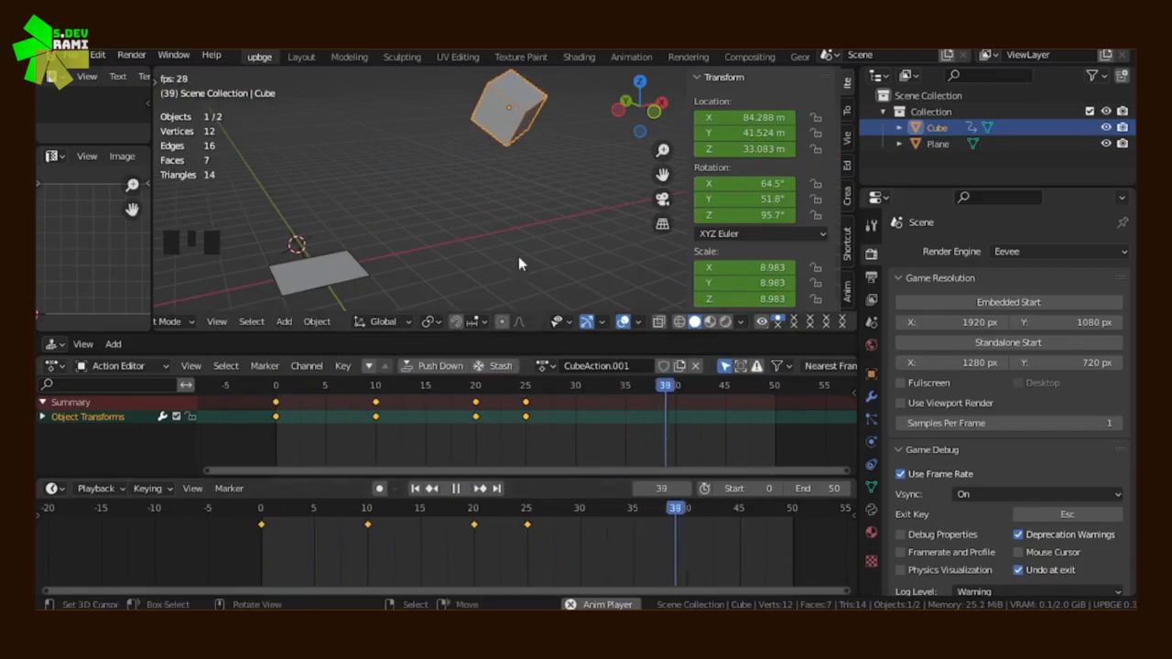
pyautogui.moveTo(522, 246); pyautogui.dragTo(430, 197, button='middle')
pyautogui.scroll(2, 381, 213)
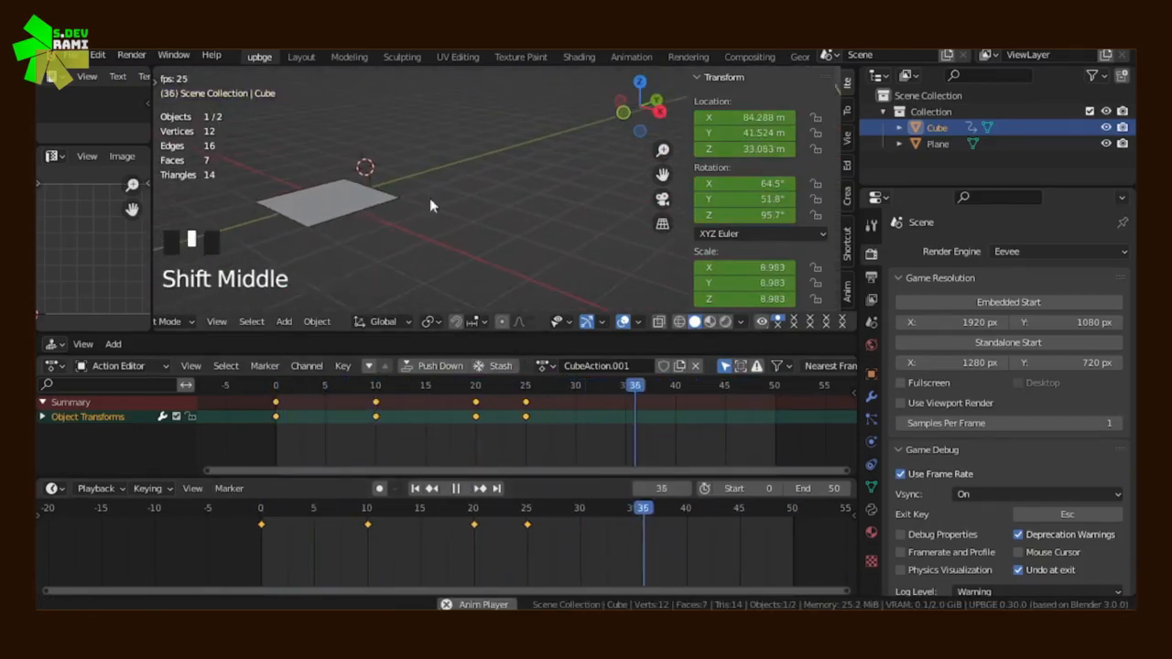
pyautogui.scroll(6, 394, 256)
pyautogui.keyDown('shift'); pyautogui.moveTo(394, 256); pyautogui.dragTo(564, 242, button='middle'); pyautogui.keyUp('shift')
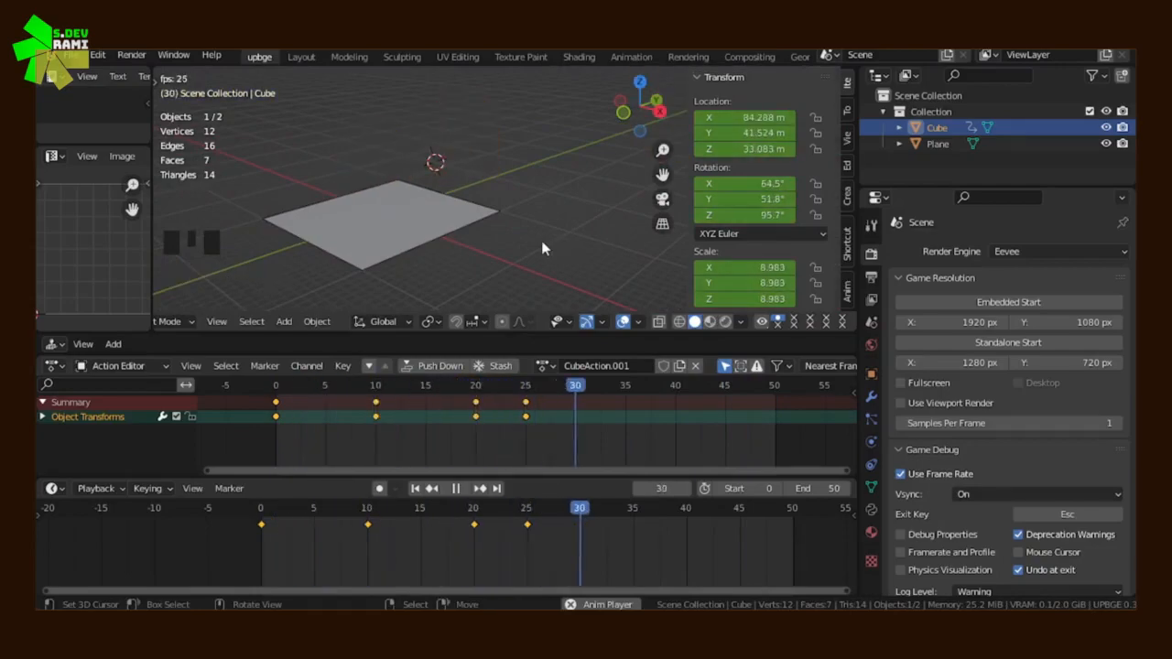
pyautogui.scroll(-5, 577, 240)
pyautogui.moveTo(578, 240); pyautogui.dragTo(159, 244, button='middle')
pyautogui.moveTo(448, 236); pyautogui.dragTo(389, 237, button='middle')
pyautogui.scroll(-5, 389, 237)
pyautogui.moveTo(481, 229)
pyautogui.keyDown('shift'); pyautogui.mouseDown(button='middle')
pyautogui.moveTo(494, 250)
pyautogui.moveTo(493, 240)
pyautogui.mouseUp(button='middle'); pyautogui.keyUp('shift')
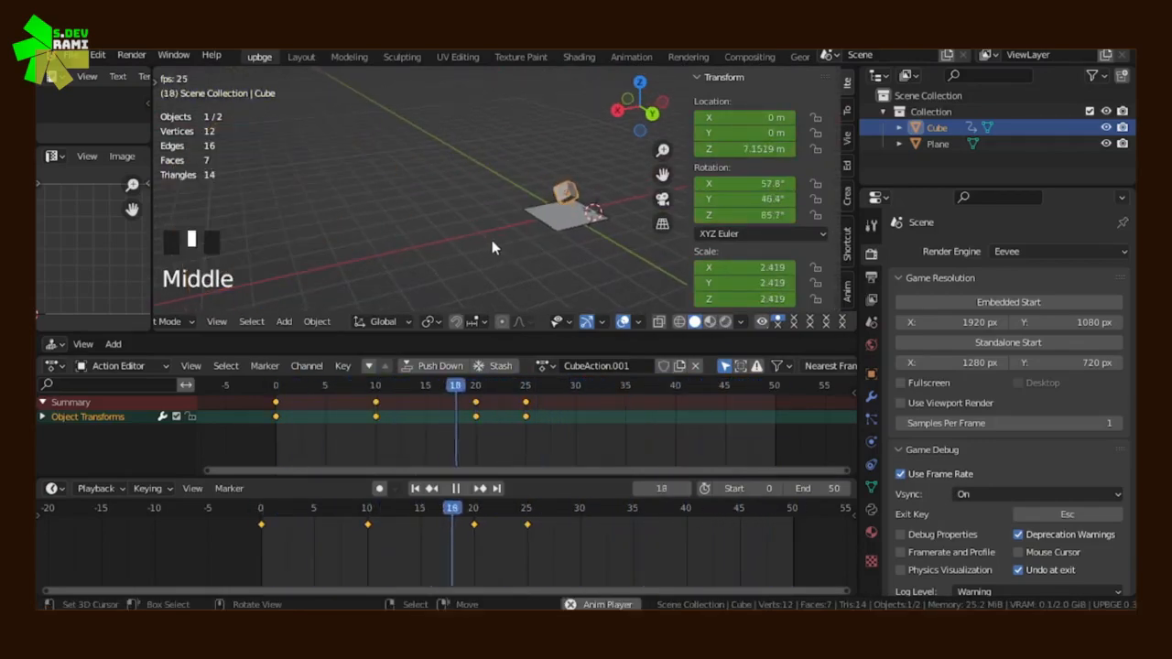
# Stop the playback and return the playhead to frame 0
pyautogui.click(456, 489)
pyautogui.moveTo(347, 386); pyautogui.dragTo(277, 430)
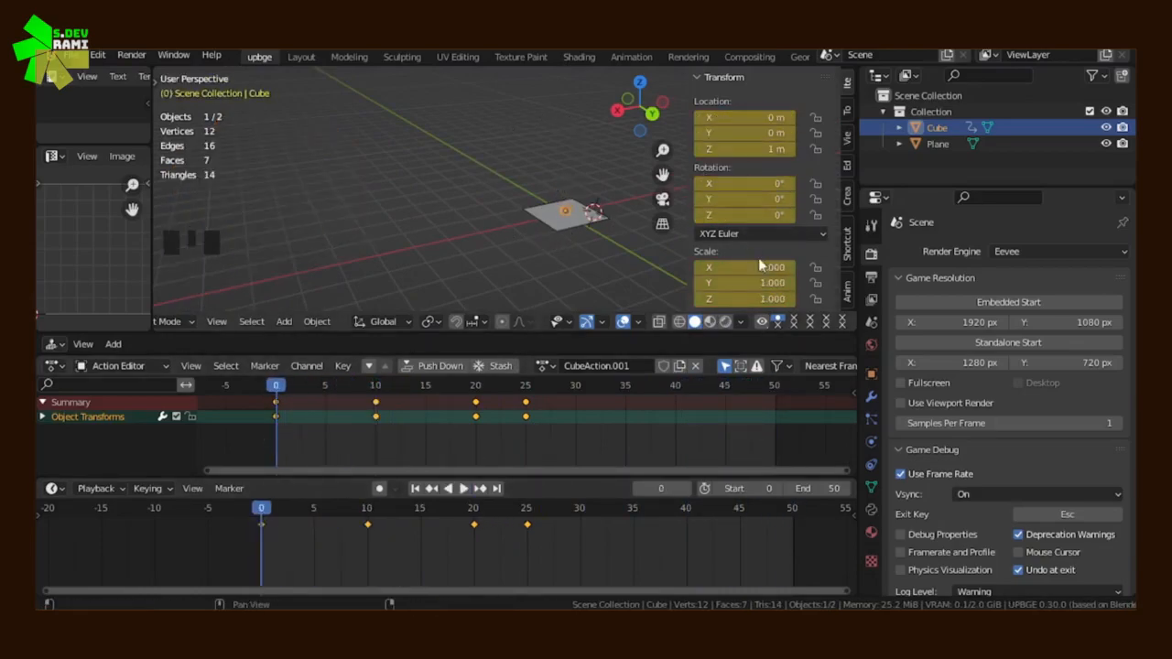
pyautogui.scroll(-1, 759, 265)
pyautogui.scroll(2, 760, 234)
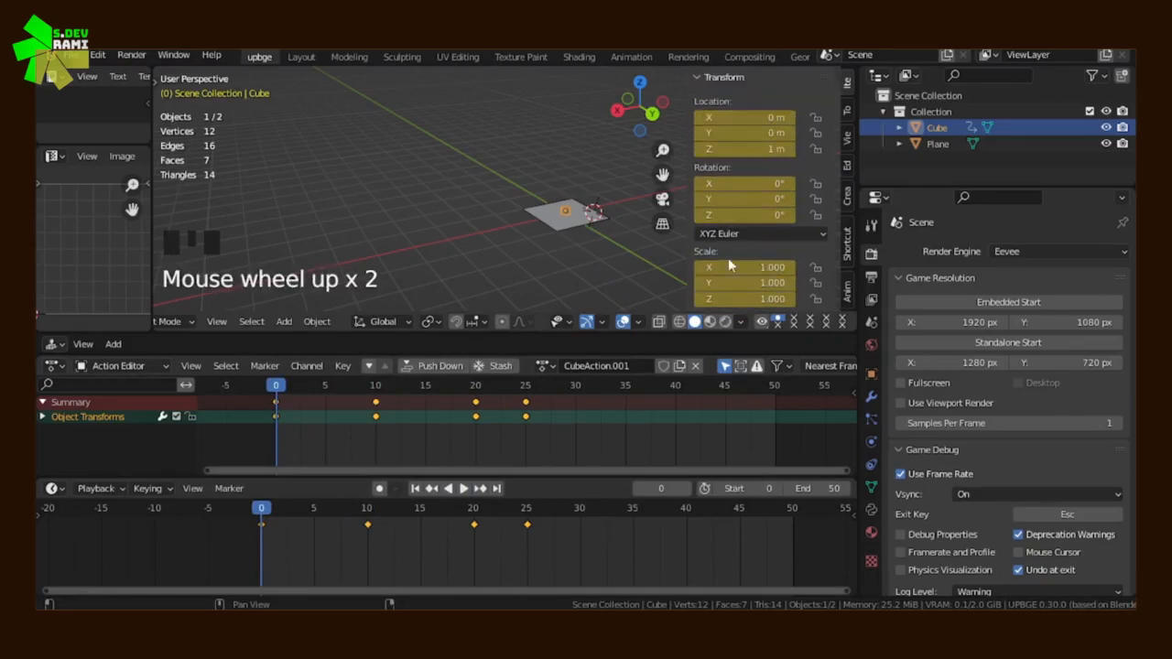
# Switch the cube to the action CubeAction.2 and enable its fake user
pyautogui.press('KP_Decimal')
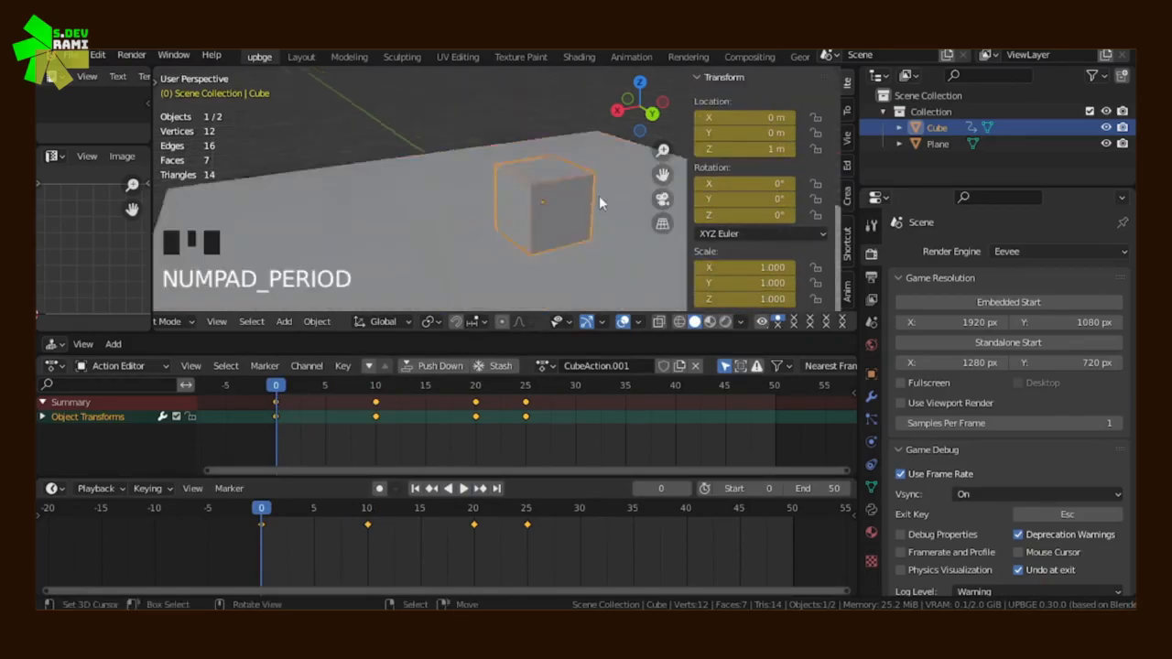
pyautogui.moveTo(598, 196); pyautogui.dragTo(400, 250, button='middle')
pyautogui.scroll(-4, 489, 256)
pyautogui.scroll(3, 595, 412)
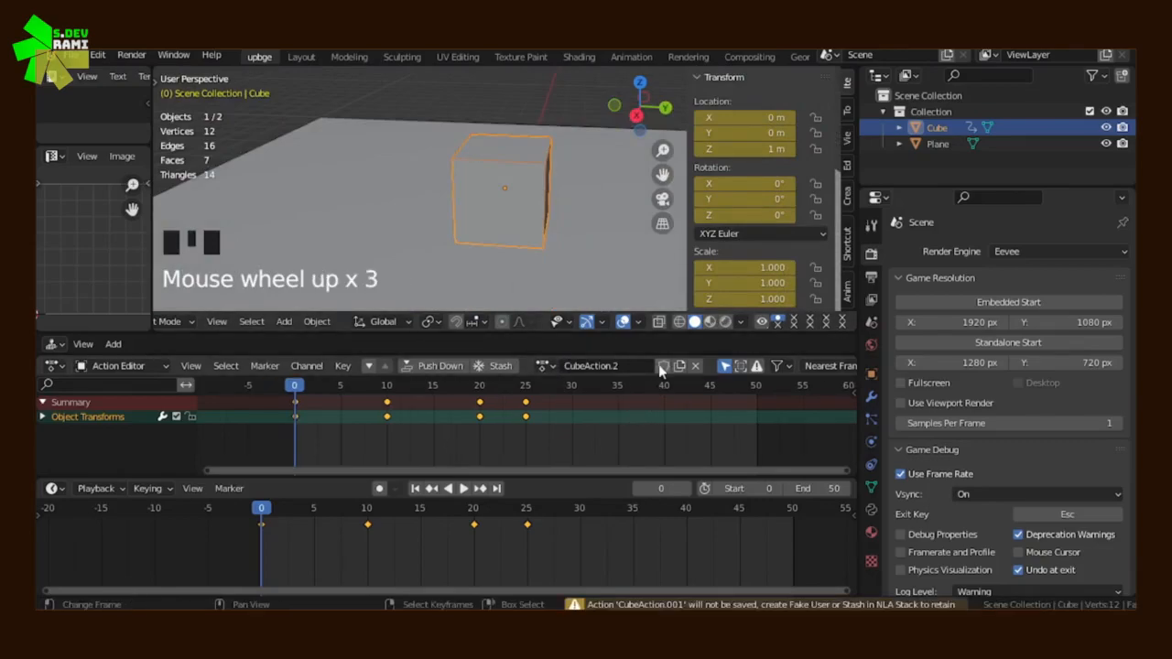
pyautogui.click(664, 366)
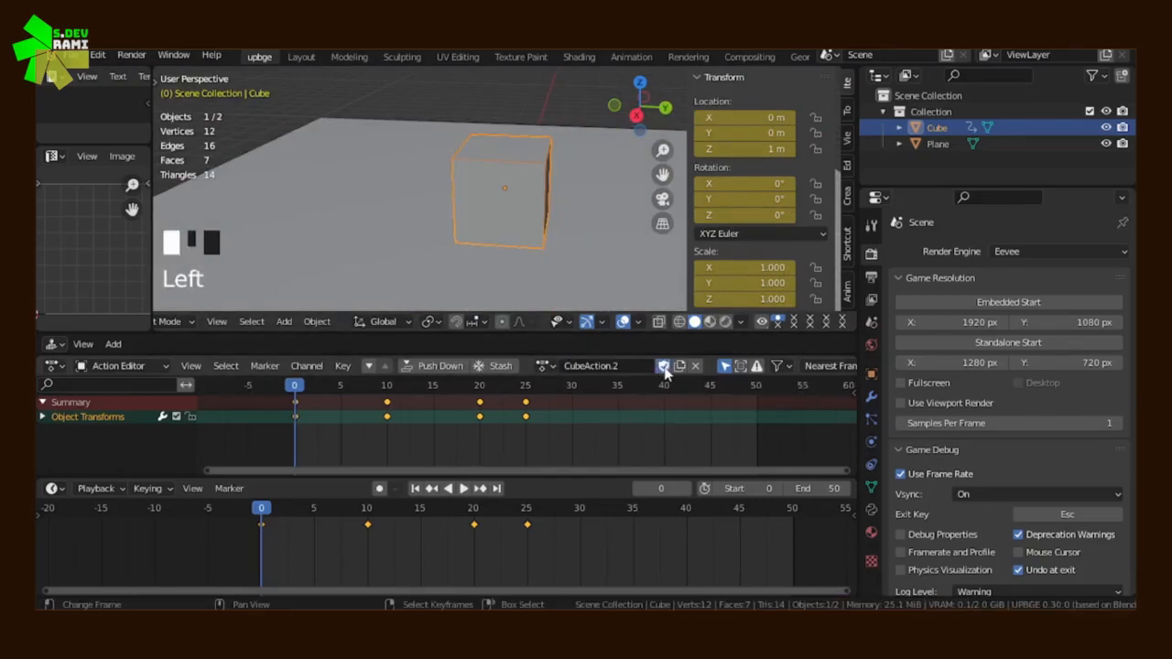
# Unlink the current action from the cube and assign the original CubeAction instead
pyautogui.click(544, 367)
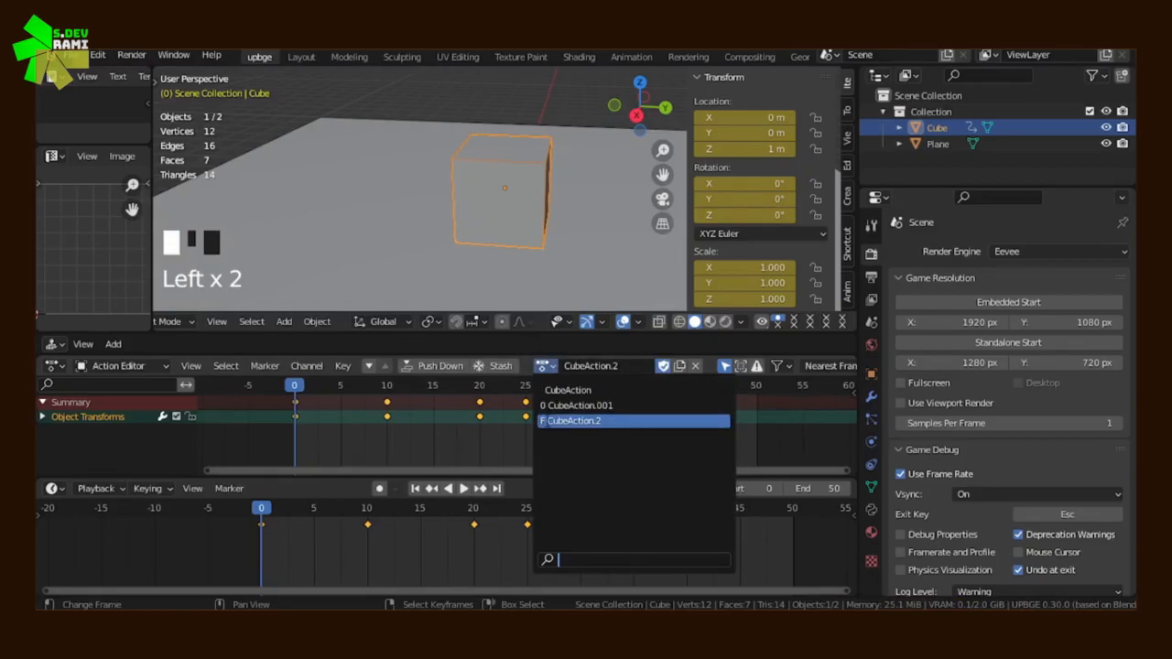
pyautogui.press('Up')
pyautogui.press('Return')
pyautogui.press('x')
pyautogui.click(541, 415)
pyautogui.click(498, 366)
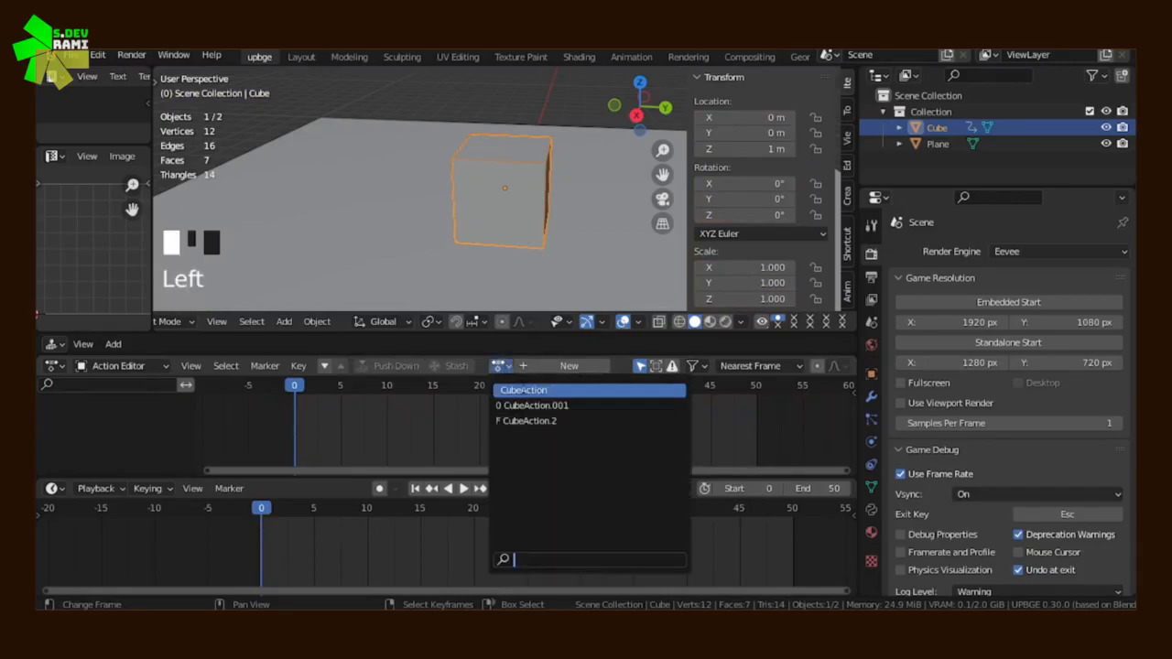
pyautogui.click(522, 391)
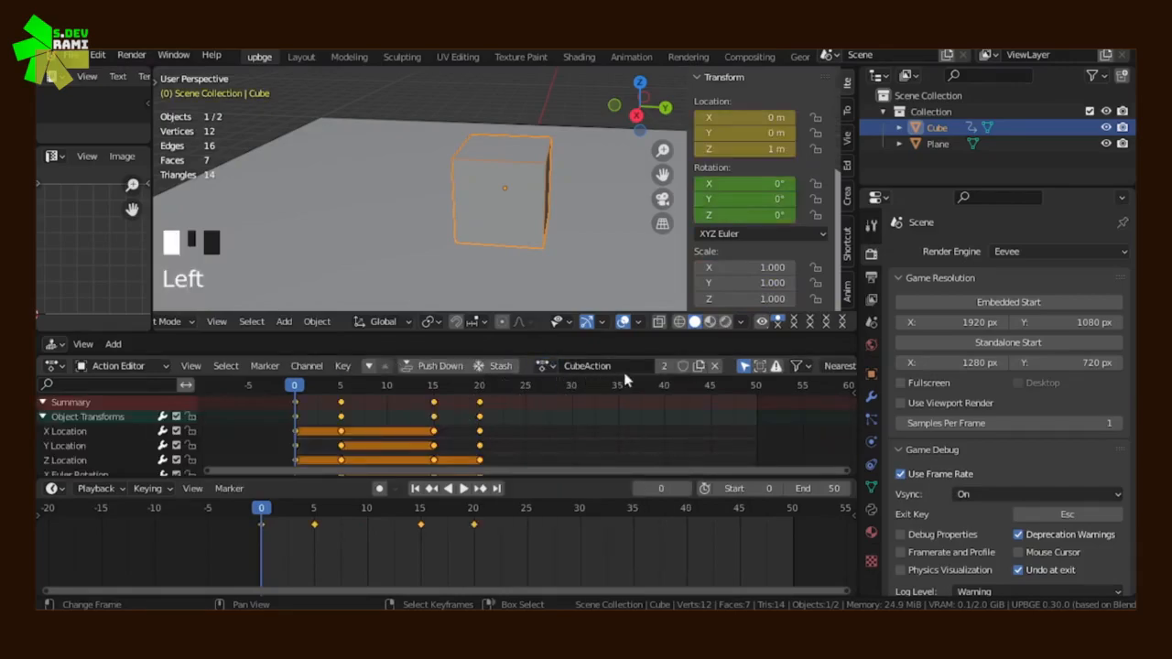
# Enable the fake user for CubeAction and play its animation
pyautogui.scroll(-4, 512, 411)
pyautogui.scroll(3, 504, 419)
pyautogui.moveTo(356, 440); pyautogui.dragTo(332, 439, button='middle')
pyautogui.click(464, 488)
pyautogui.scroll(-9, 445, 197)
pyautogui.moveTo(445, 197); pyautogui.dragTo(521, 217, button='middle')
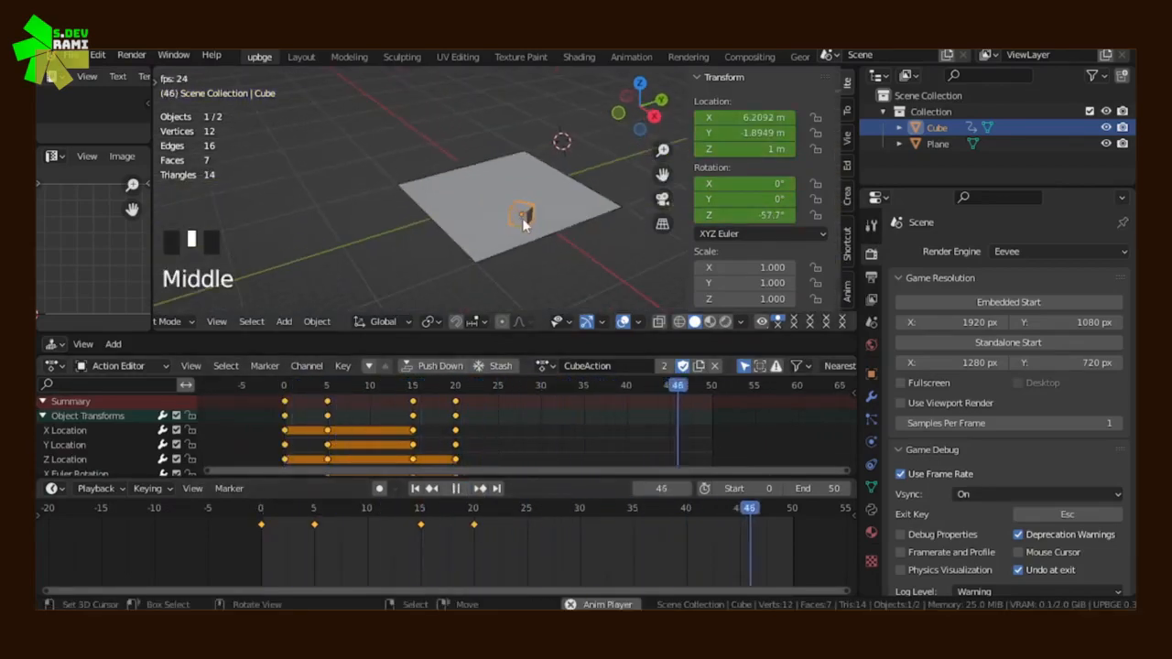
# During playback, alternate the cube between CubeAction.2 and CubeAction to compare how they affect its scale
pyautogui.click(545, 365)
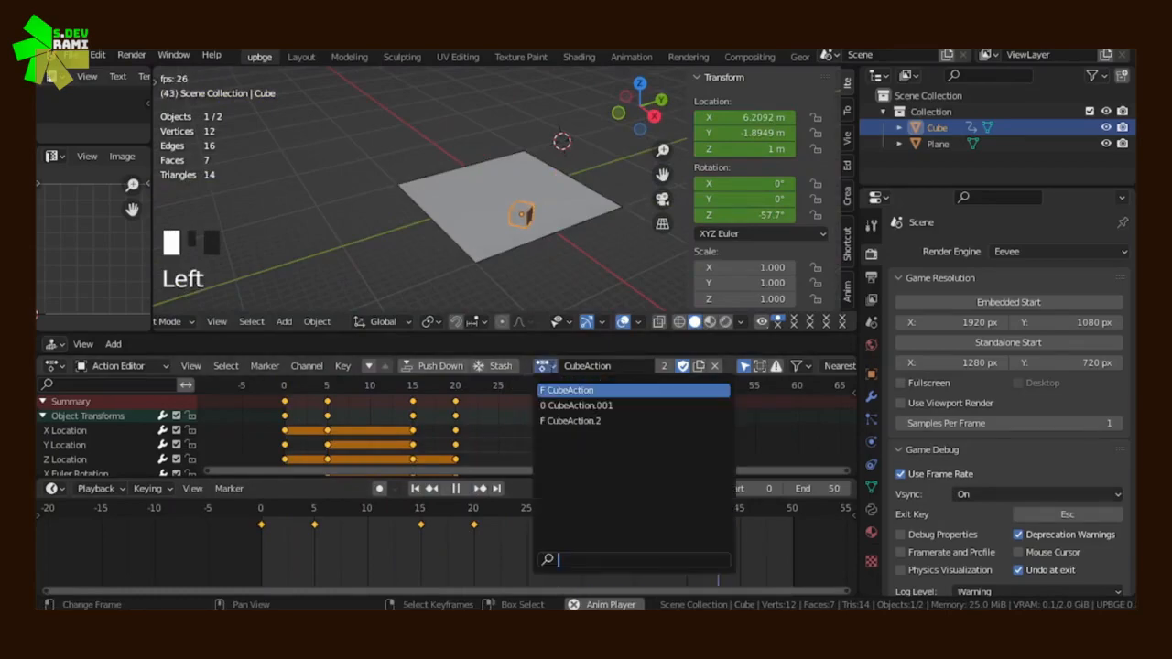
pyautogui.click(569, 421)
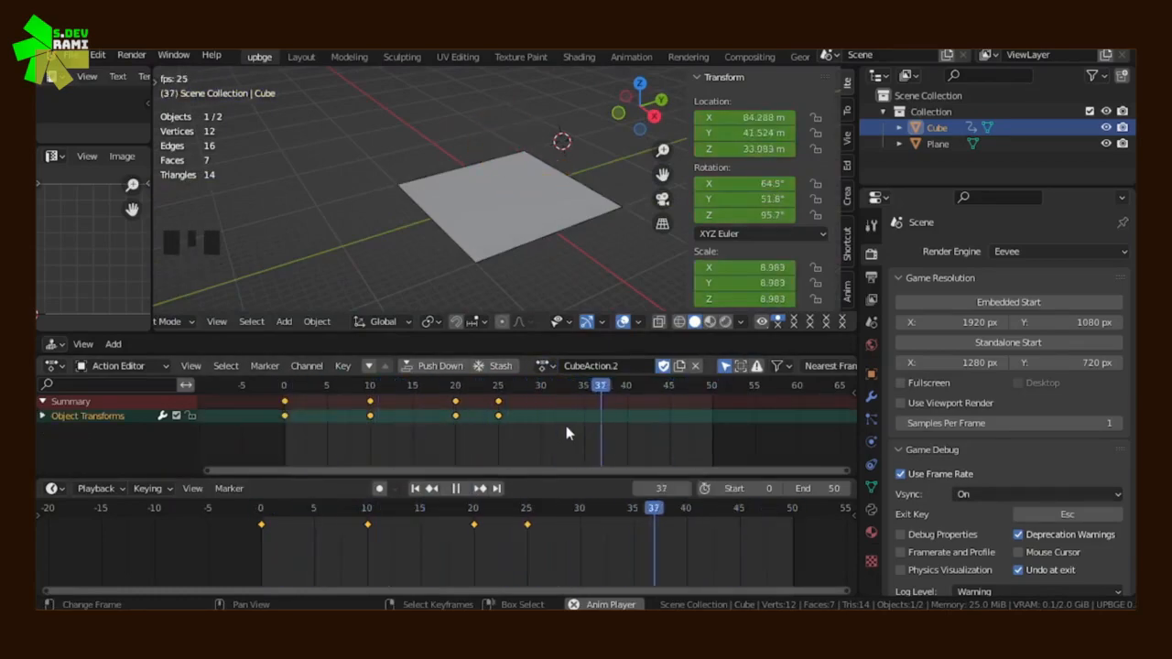
pyautogui.click(544, 365)
pyautogui.click(568, 388)
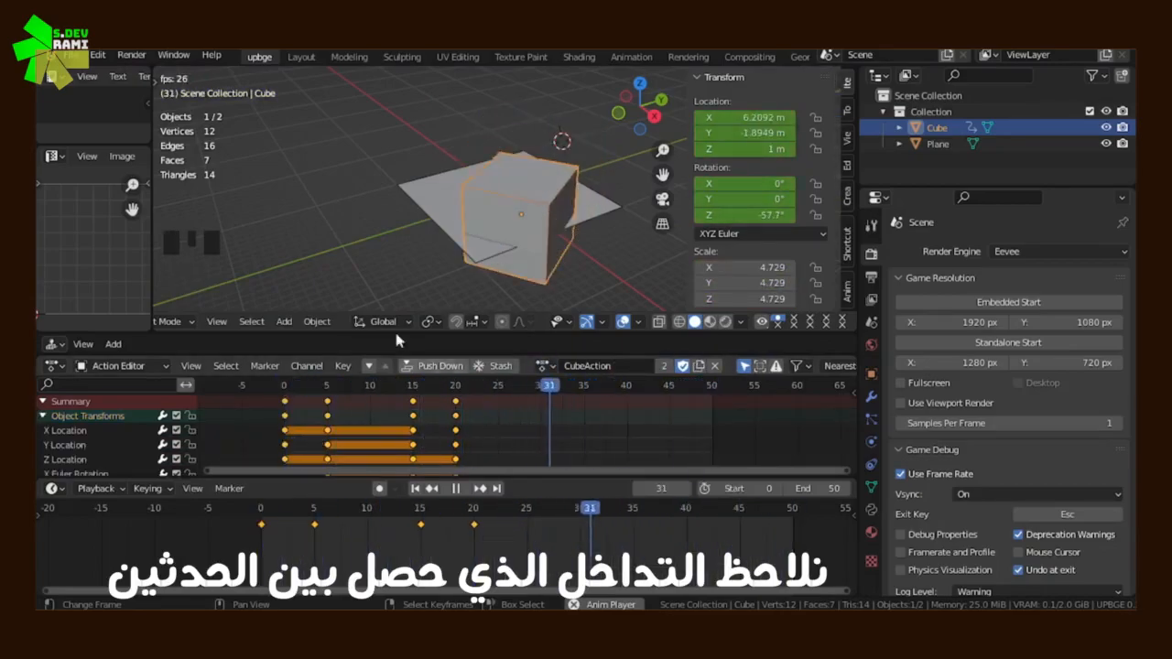
pyautogui.click(545, 365)
pyautogui.click(565, 421)
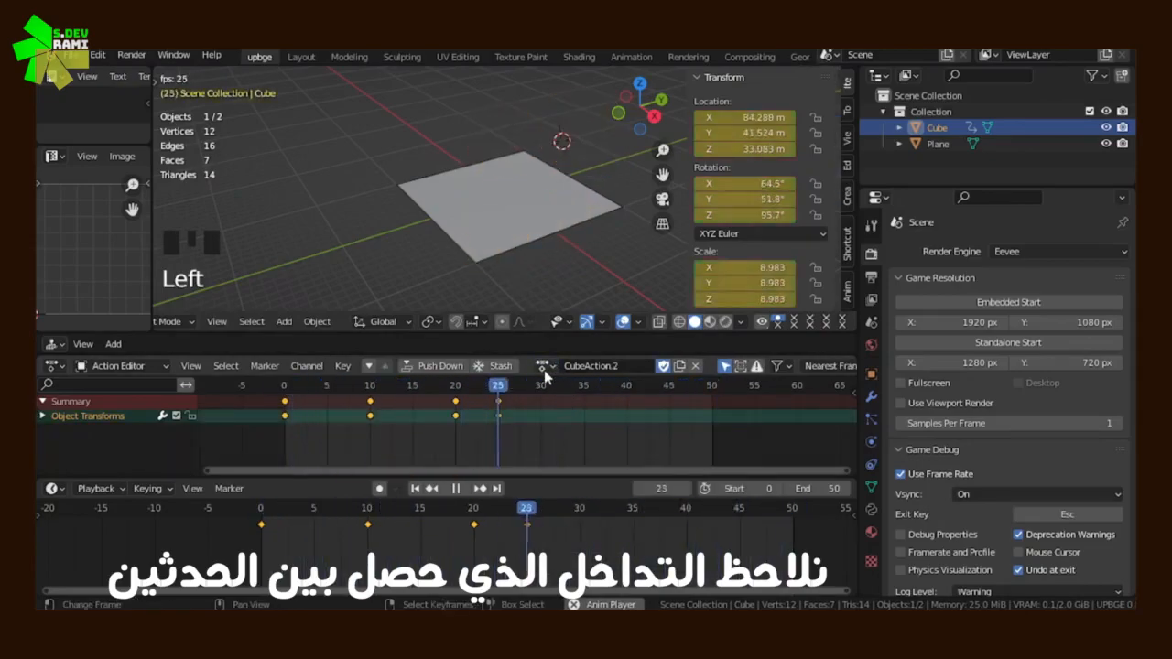
pyautogui.click(545, 369)
pyautogui.click(554, 387)
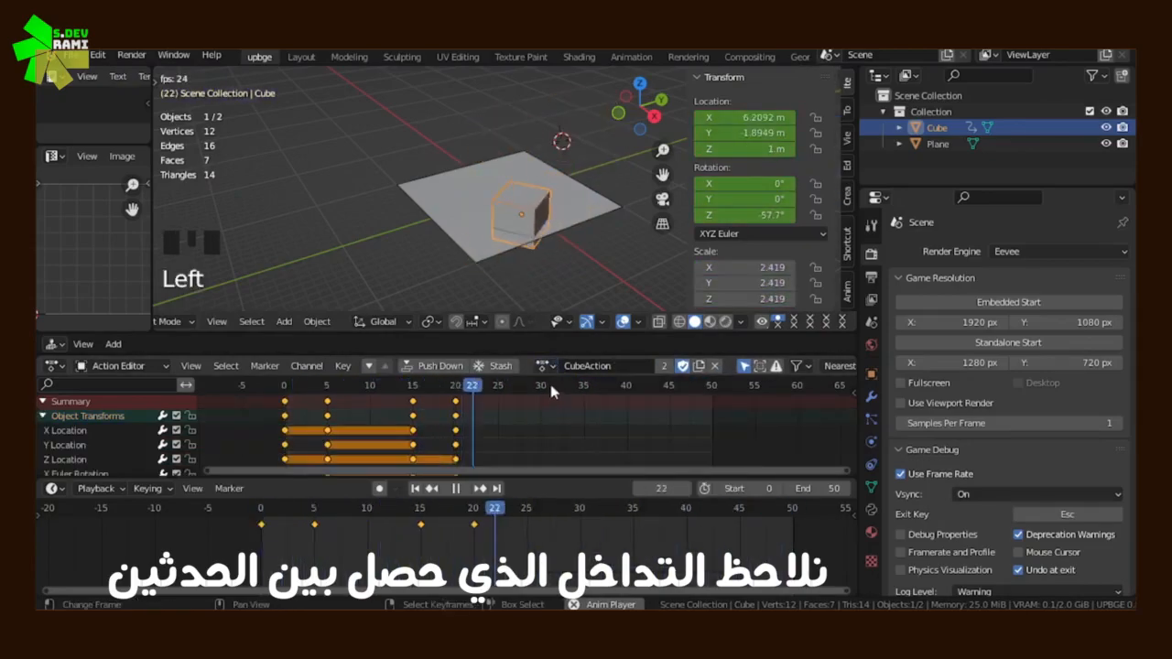
# Stop the playback with the playhead at frame 0, and switch the cube to CubeAction.2 and back to CubeAction
pyautogui.press('Escape')
pyautogui.moveTo(302, 426); pyautogui.dragTo(357, 430)
pyautogui.press('Escape')
pyautogui.click(542, 365)
pyautogui.click(567, 421)
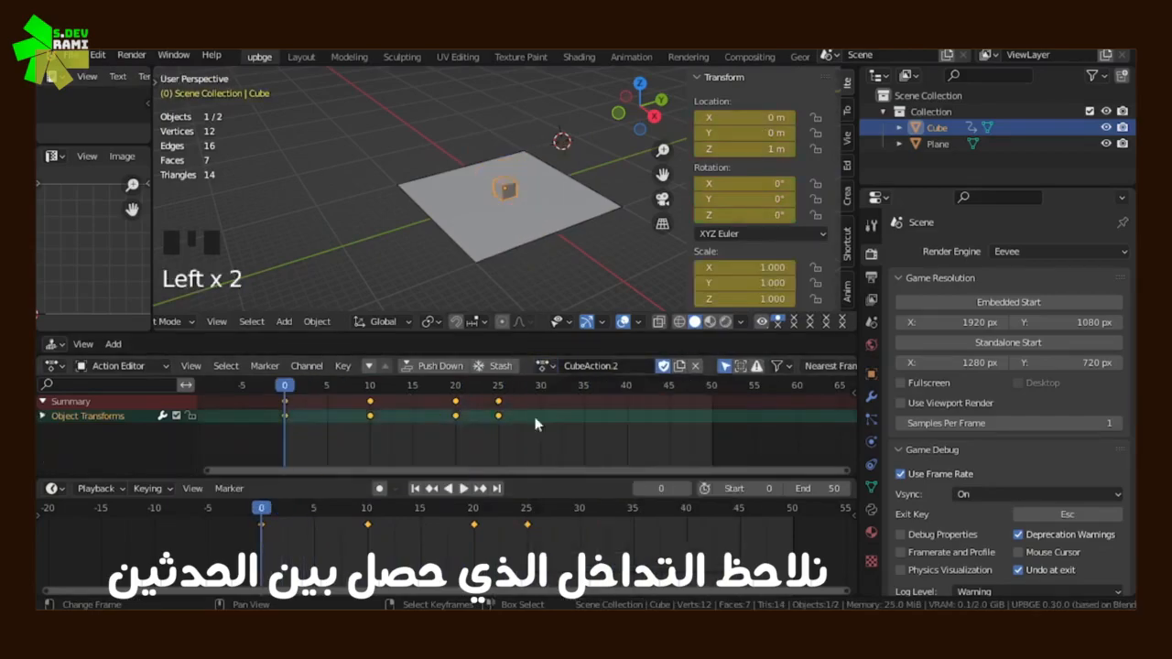
pyautogui.click(542, 365)
pyautogui.click(567, 388)
# Insert a Scale keyframe for the cube at frame 0 in CubeAction
pyautogui.moveTo(136, 435); pyautogui.dragTo(59, 421, button='middle')
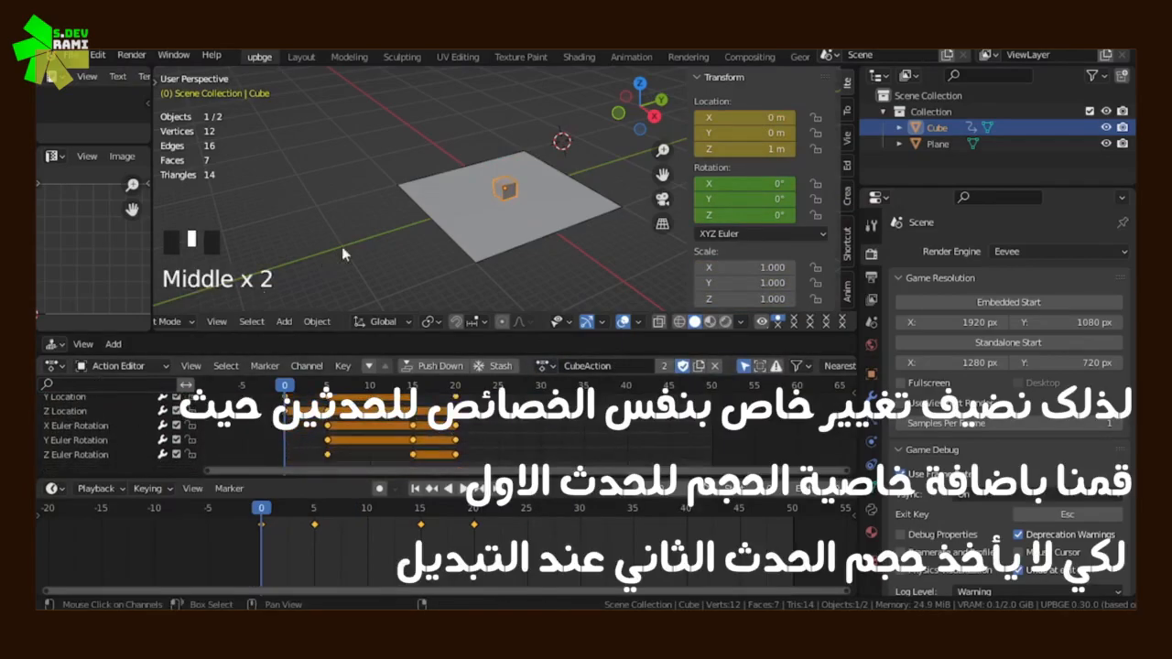
pyautogui.press('x')
pyautogui.press('i')
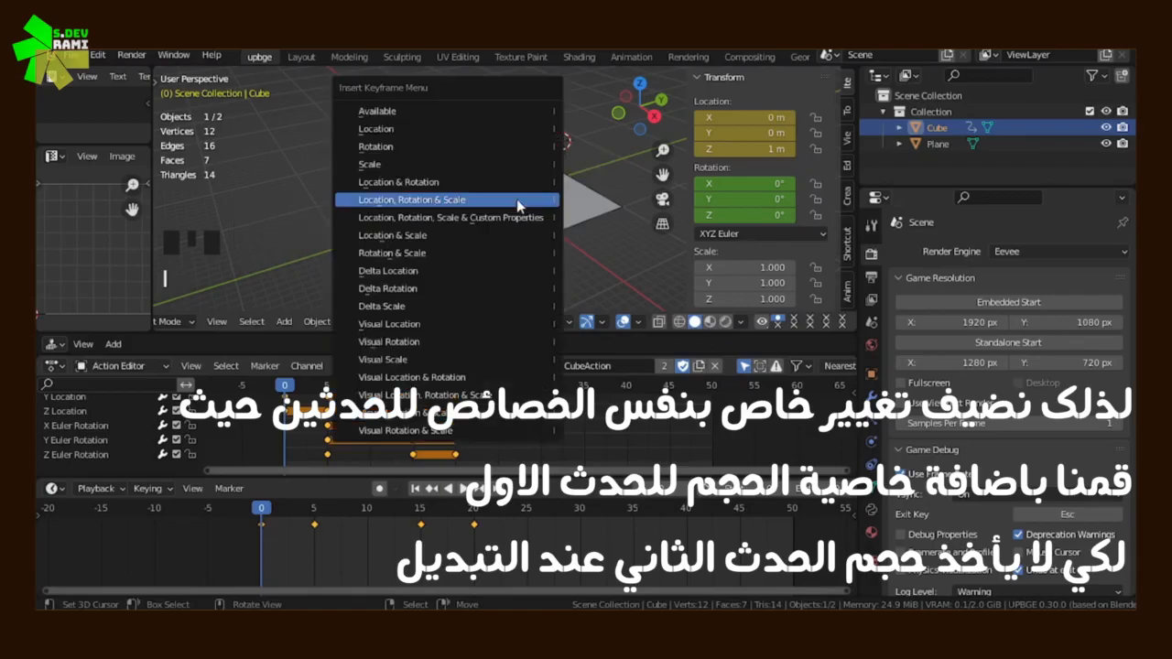
pyautogui.click(442, 164)
pyautogui.moveTo(291, 438); pyautogui.dragTo(456, 435)
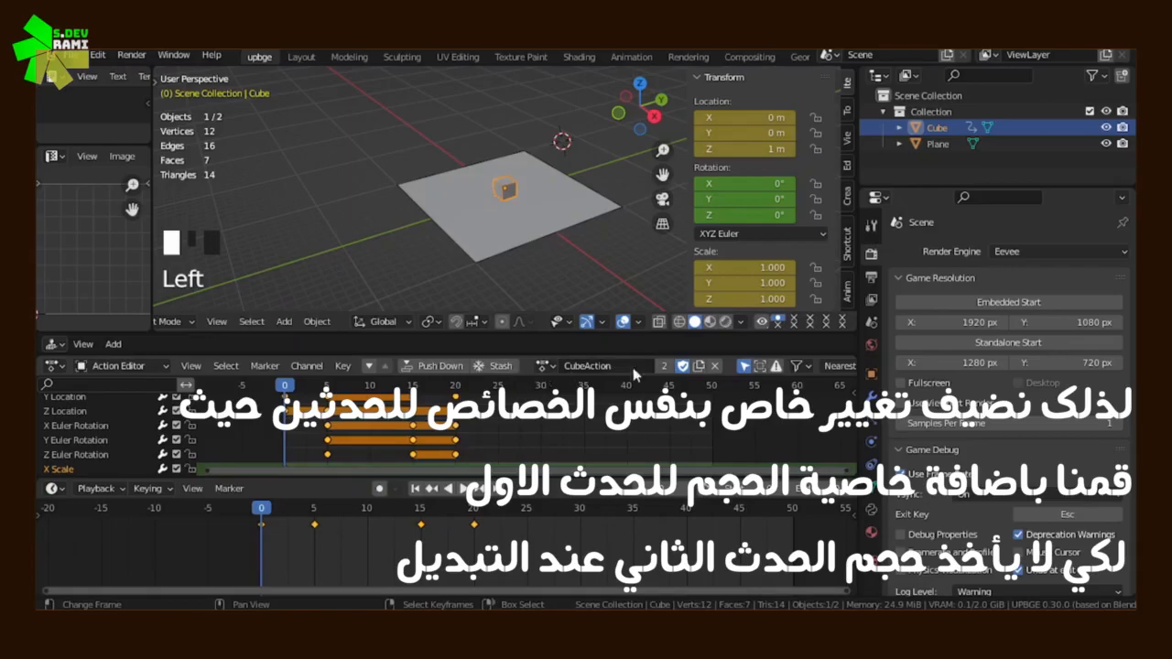
# Play the animation, switch the cube to CubeAction.2 and back to CubeAction to compare its scale, and stop the playback
pyautogui.click(455, 488)
pyautogui.click(463, 489)
pyautogui.click(463, 489)
pyautogui.click(545, 366)
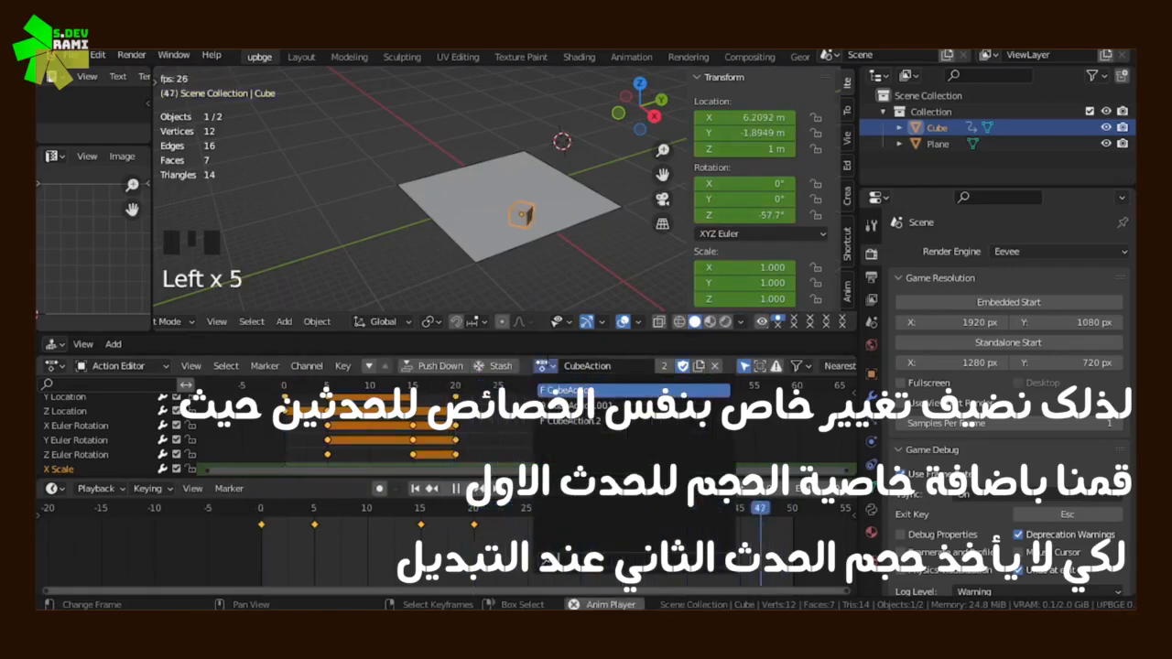
pyautogui.click(572, 421)
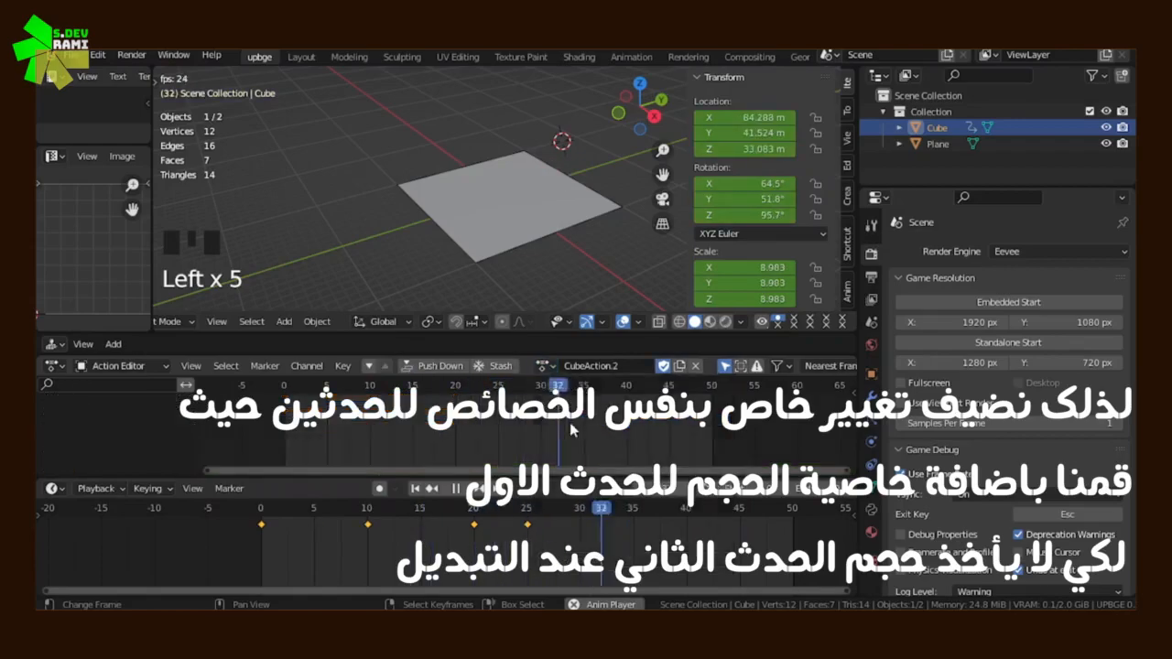
pyautogui.click(546, 366)
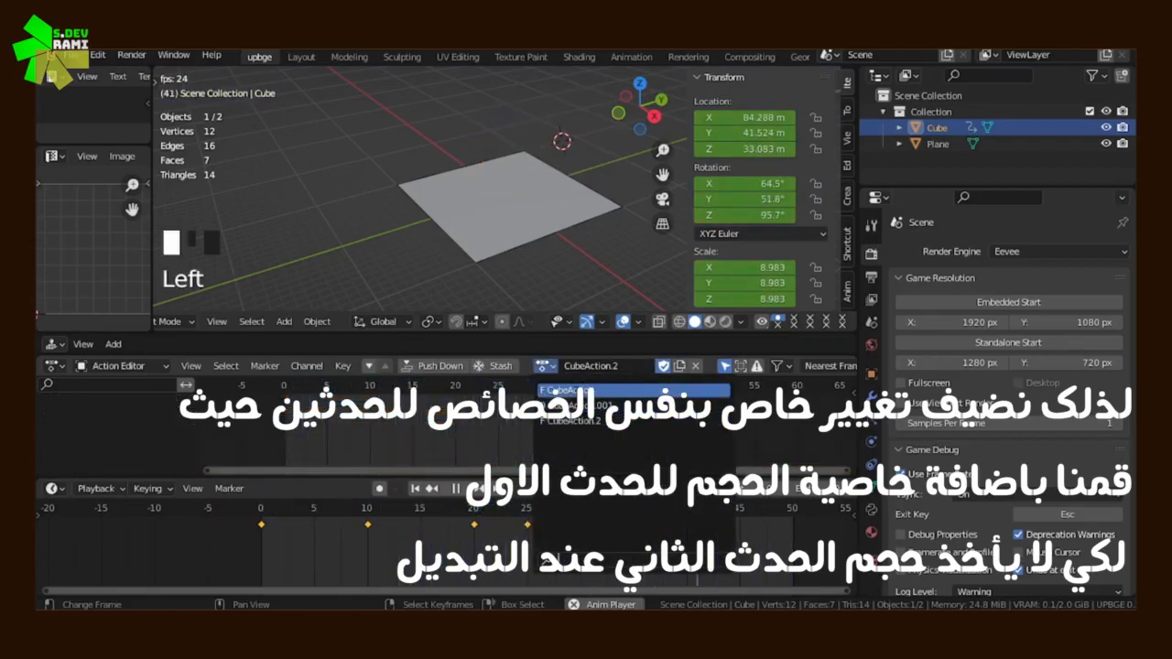
pyautogui.click(586, 390)
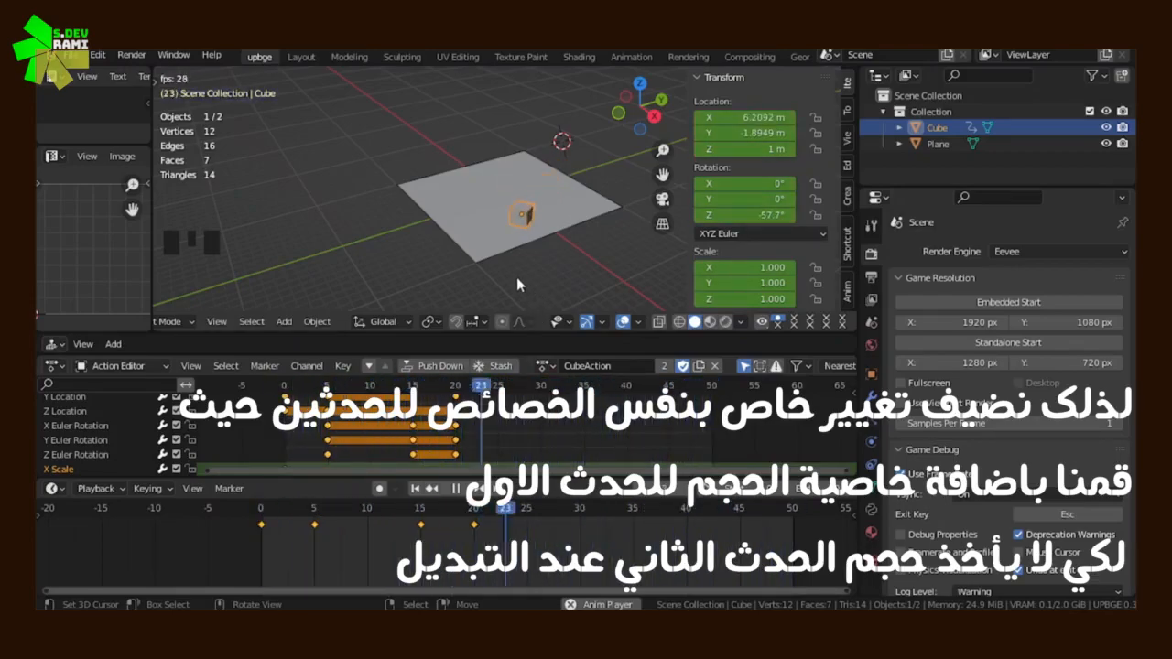
pyautogui.press('Escape')
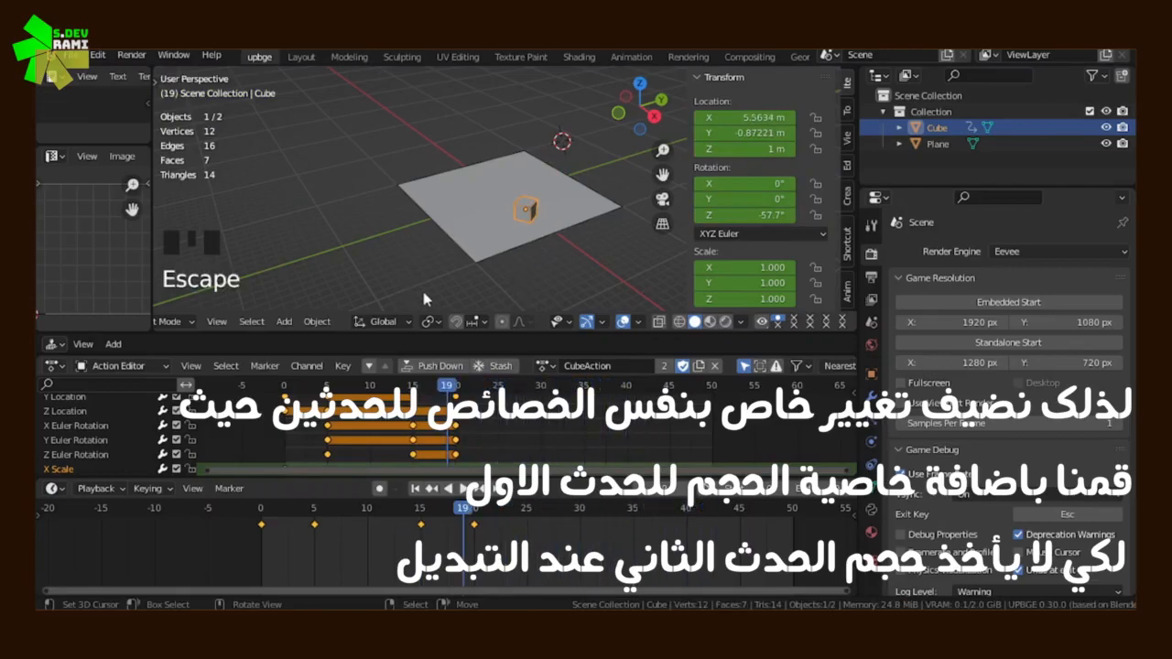
pyautogui.scroll(-2, 541, 265)
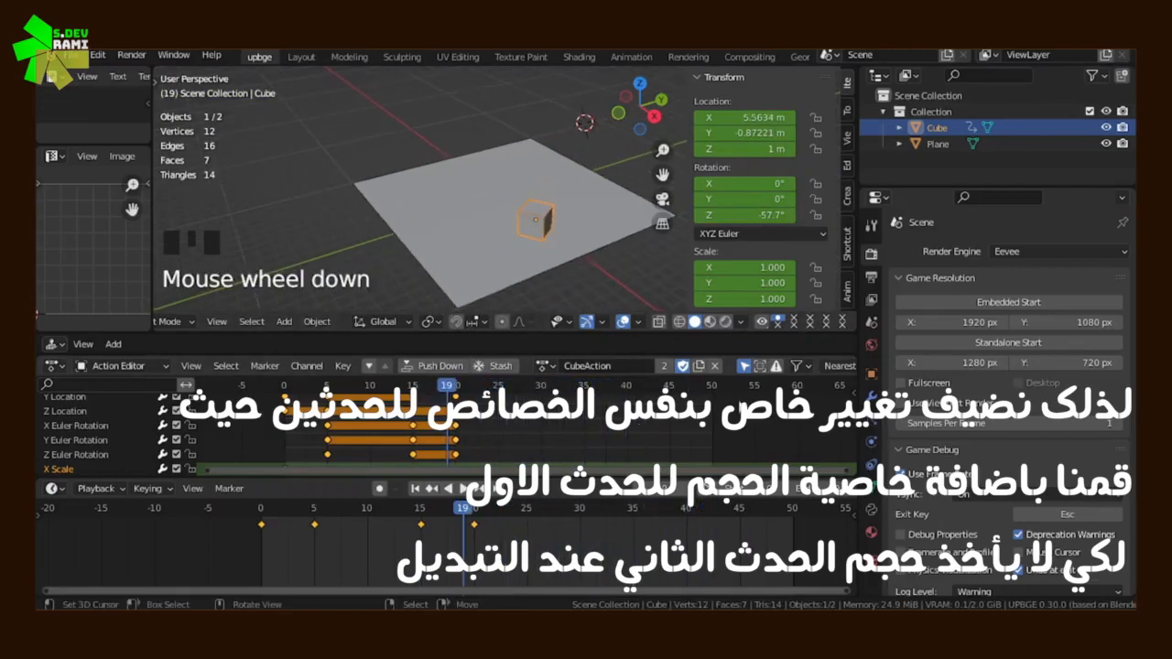
pyautogui.click(717, 366)
pyautogui.click(252, 421)
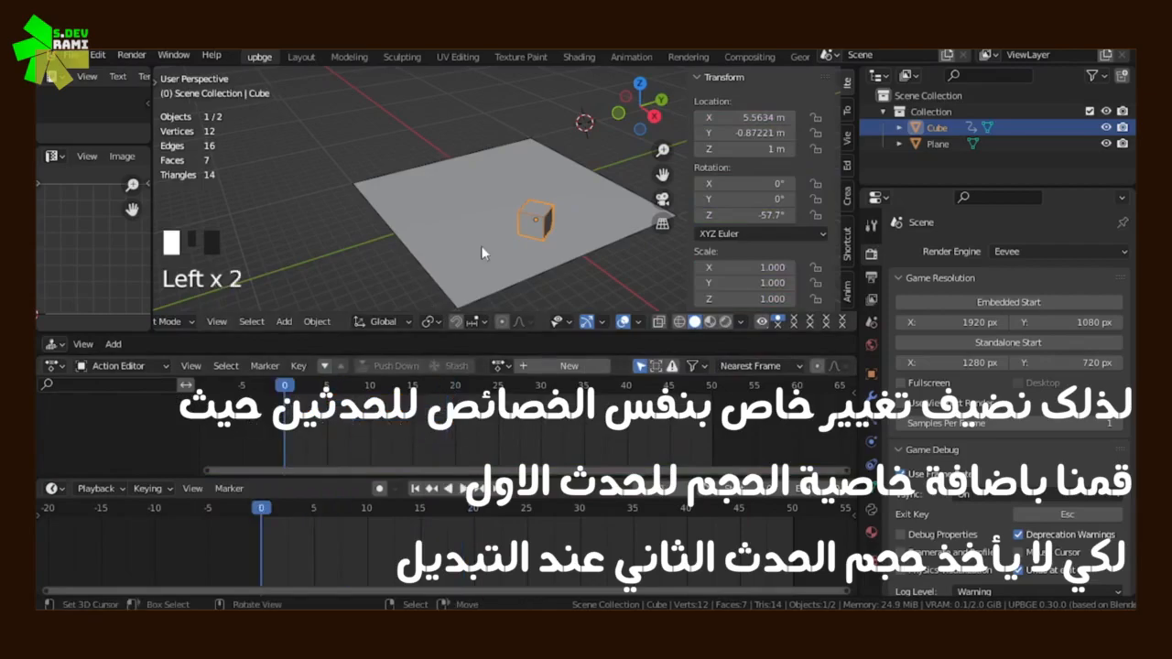
pyautogui.hotkey('ctrl', 'z')
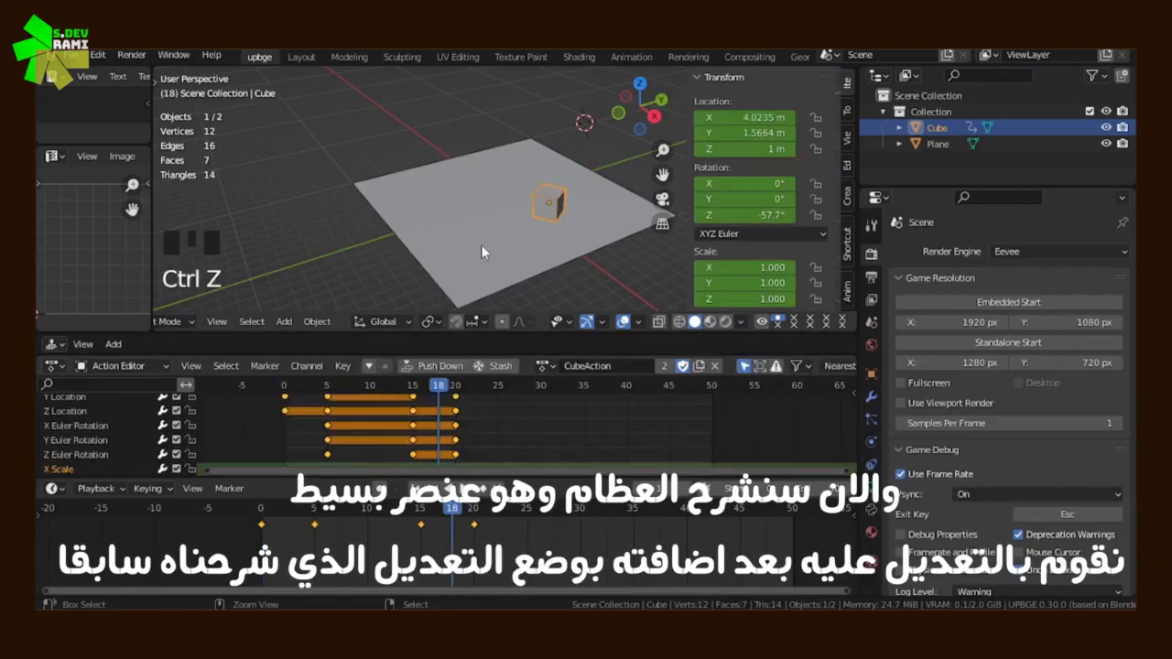
# Unlink the cube's action with the playhead at frame 0, and scrub the timeline to check that the cube is no longer animated
pyautogui.click(546, 366)
pyautogui.click(216, 421)
pyautogui.click(216, 421)
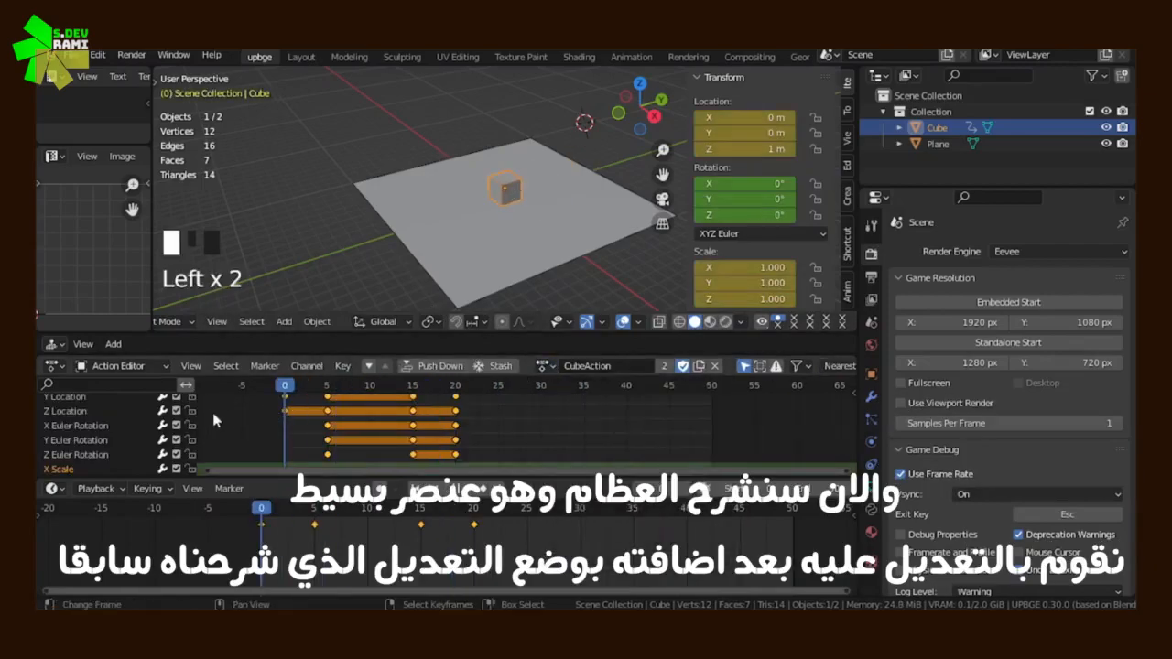
pyautogui.click(693, 365)
pyautogui.moveTo(595, 265); pyautogui.dragTo(540, 252, button='middle')
pyautogui.scroll(5, 599, 257)
pyautogui.scroll(-5, 491, 245)
pyautogui.scroll(1, 568, 248)
pyautogui.moveTo(355, 434); pyautogui.dragTo(526, 430)
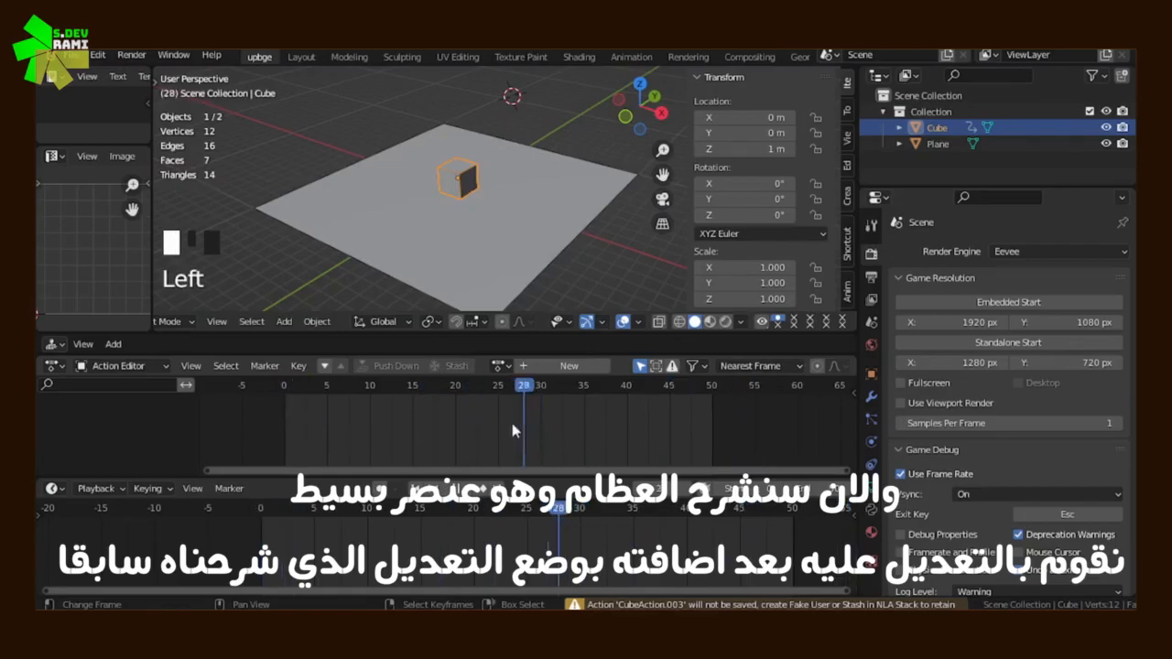
# Hide the transform sidebar, add an armature to the scene and move it freehand towards the top of the cube
pyautogui.scroll(4, 440, 196)
pyautogui.keyDown('shift'); pyautogui.moveTo(440, 195); pyautogui.dragTo(540, 205, button='middle'); pyautogui.keyUp('shift')
pyautogui.press('n')
pyautogui.hotkey('shift', 'a')
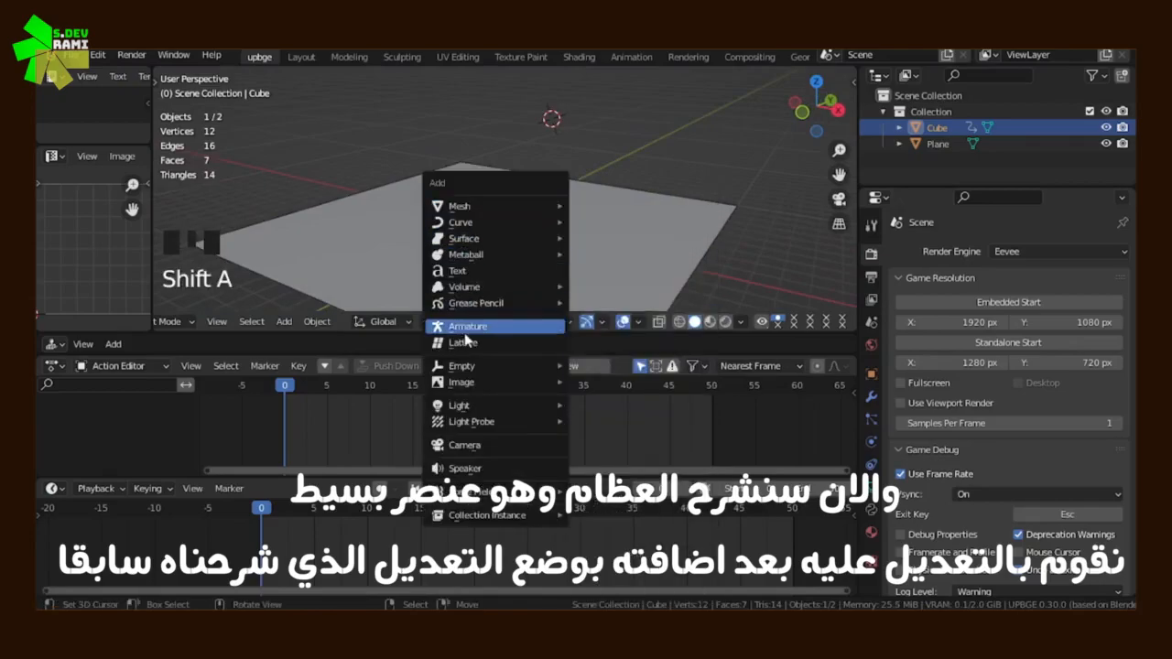
pyautogui.click(477, 326)
pyautogui.moveTo(512, 201); pyautogui.dragTo(598, 208, button='middle')
pyautogui.press('s')
pyautogui.click(751, 106)
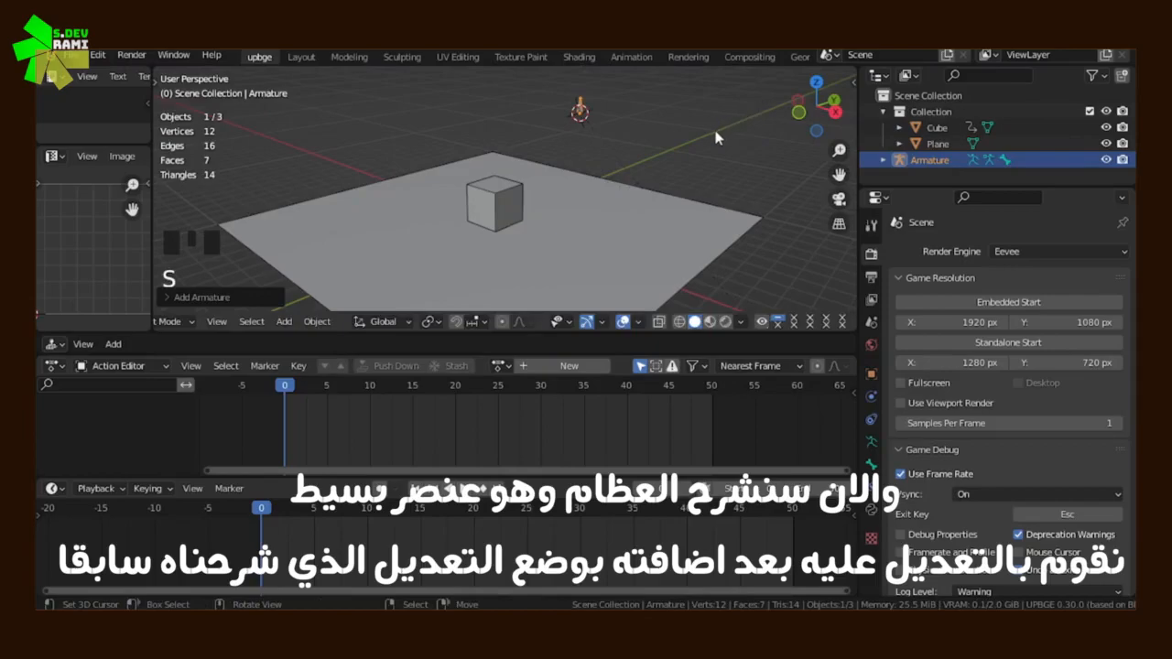
pyautogui.press('g')
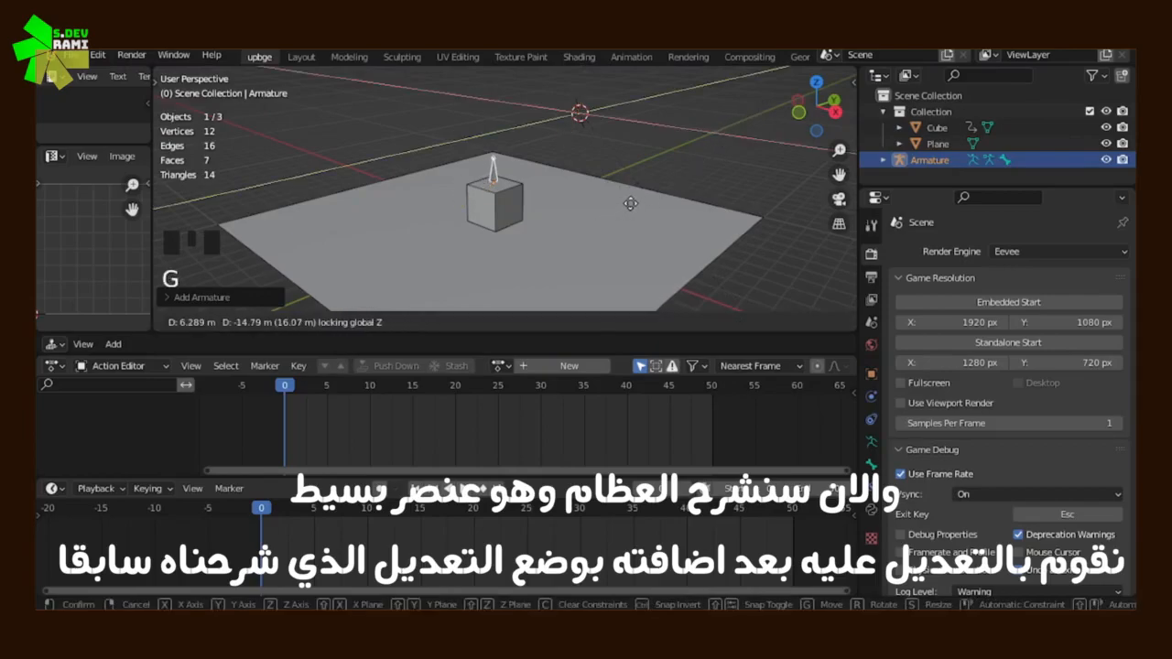
pyautogui.click(630, 203)
pyautogui.moveTo(630, 203); pyautogui.dragTo(602, 200, button='middle')
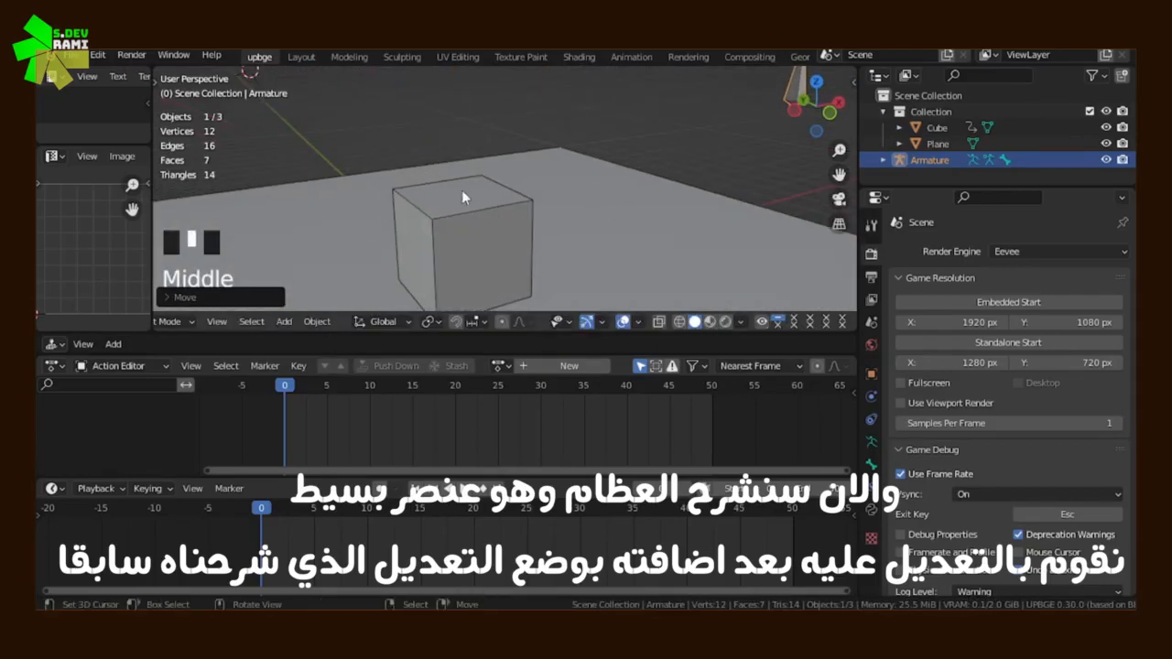
# Use 3D cursor snapping and a small move to stand the armature on the cube's top face
pyautogui.hotkey('shift', 's')
pyautogui.click(424, 138)
pyautogui.moveTo(424, 140); pyautogui.dragTo(544, 215, button='middle')
pyautogui.scroll(4, 476, 183)
pyautogui.scroll(-2, 531, 209)
pyautogui.press('g')
# Extrude three more bones from the armature's tip in Edit Mode to form an arched chain, the first about 1.7 m long
pyautogui.press('Tab')
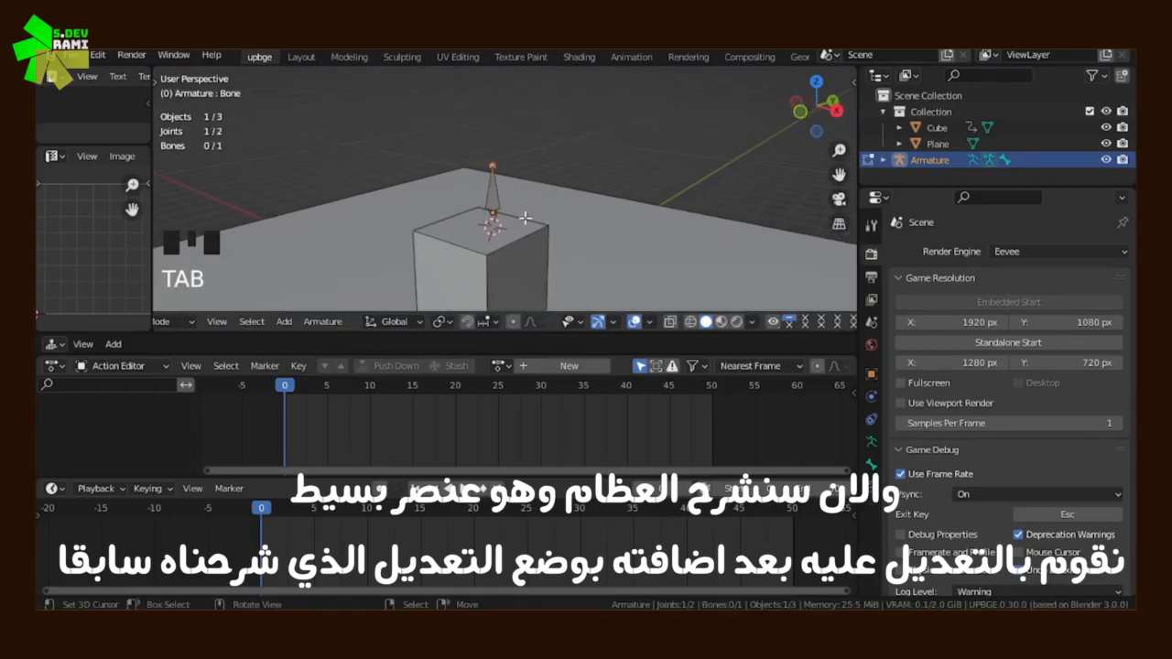
pyautogui.press('e')
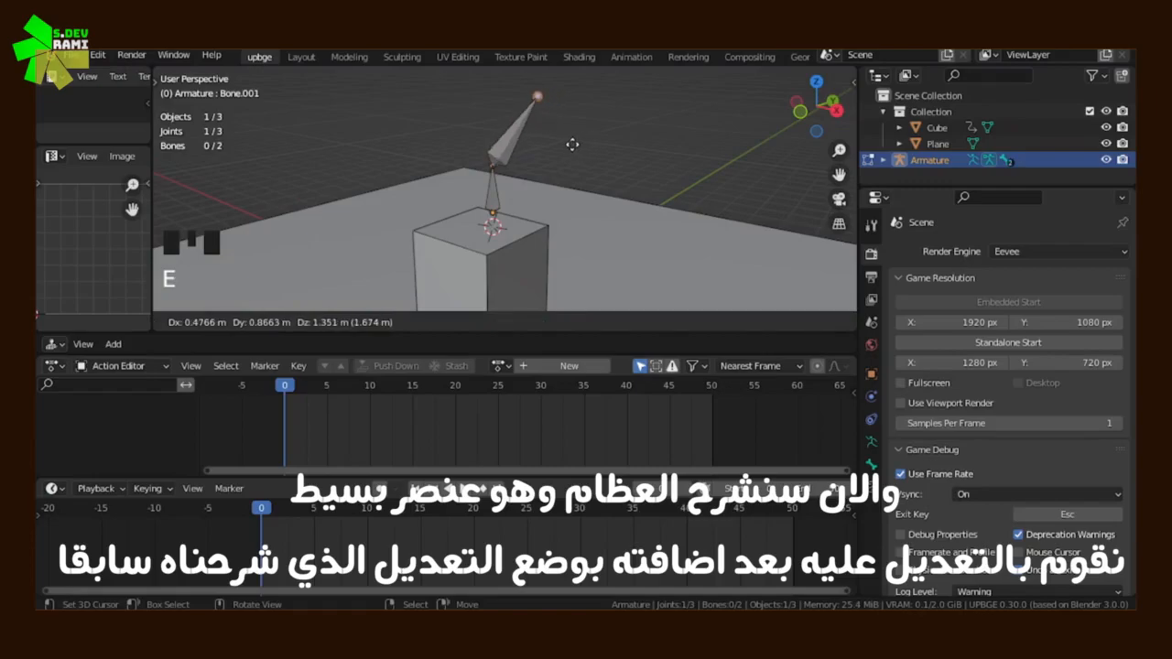
pyautogui.click(572, 145)
pyautogui.press('e')
pyautogui.click(678, 139)
pyautogui.press('e')
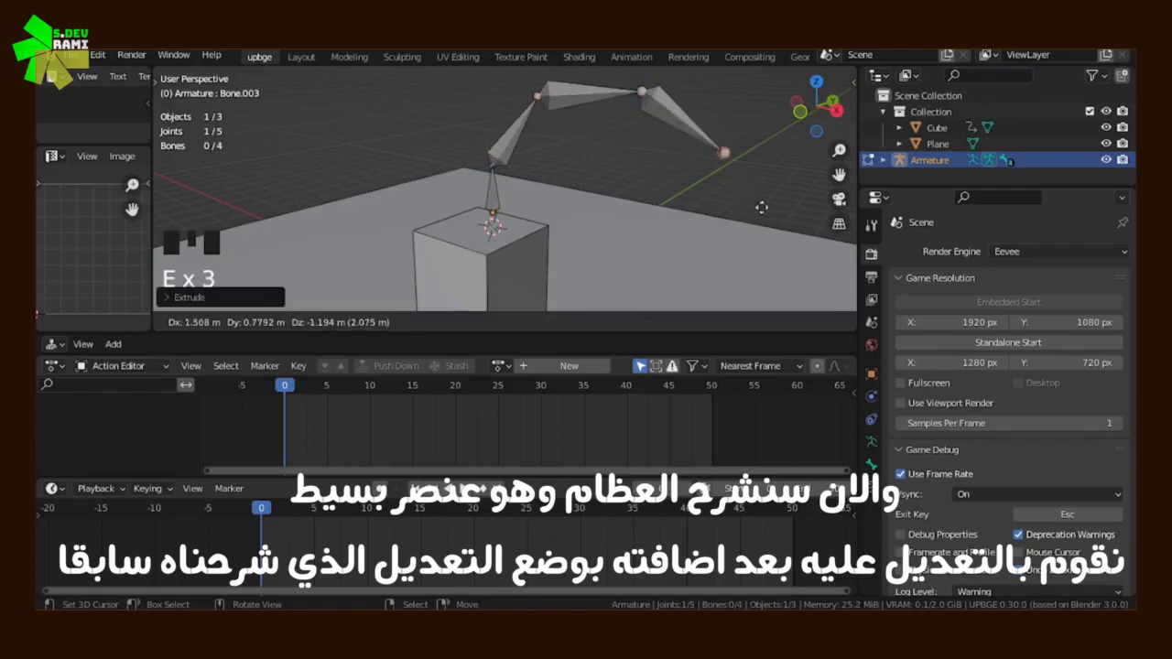
pyautogui.click(764, 213)
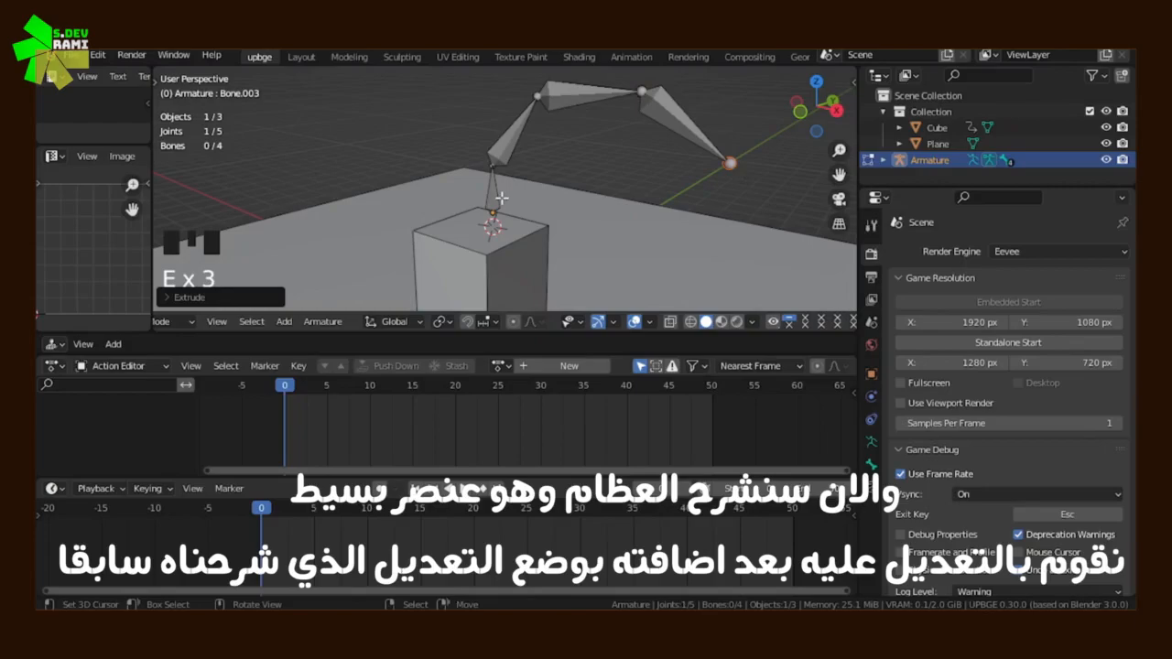
pyautogui.press('Tab')
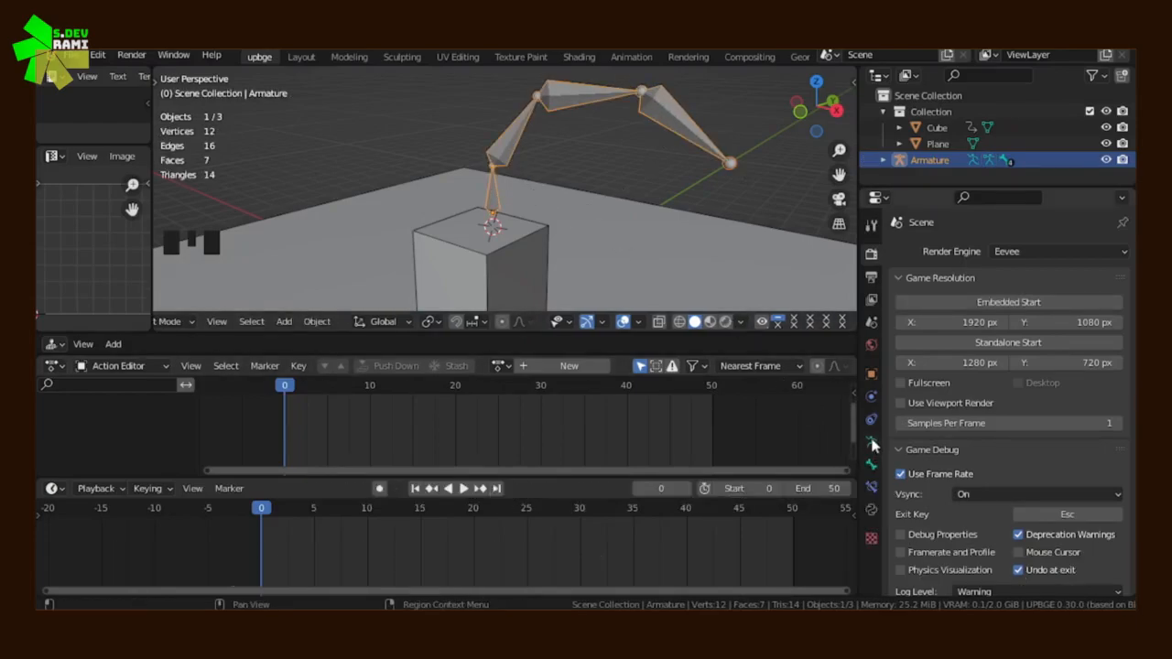
# Switch the armature to Pose Mode
pyautogui.click(873, 489)
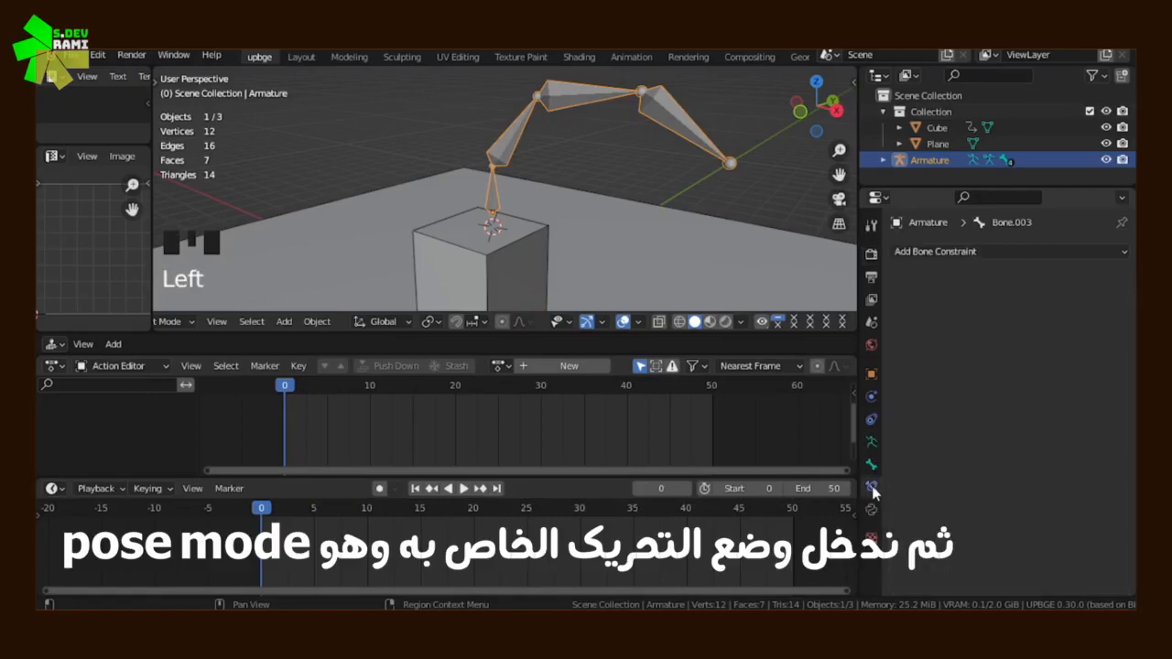
pyautogui.click(952, 251)
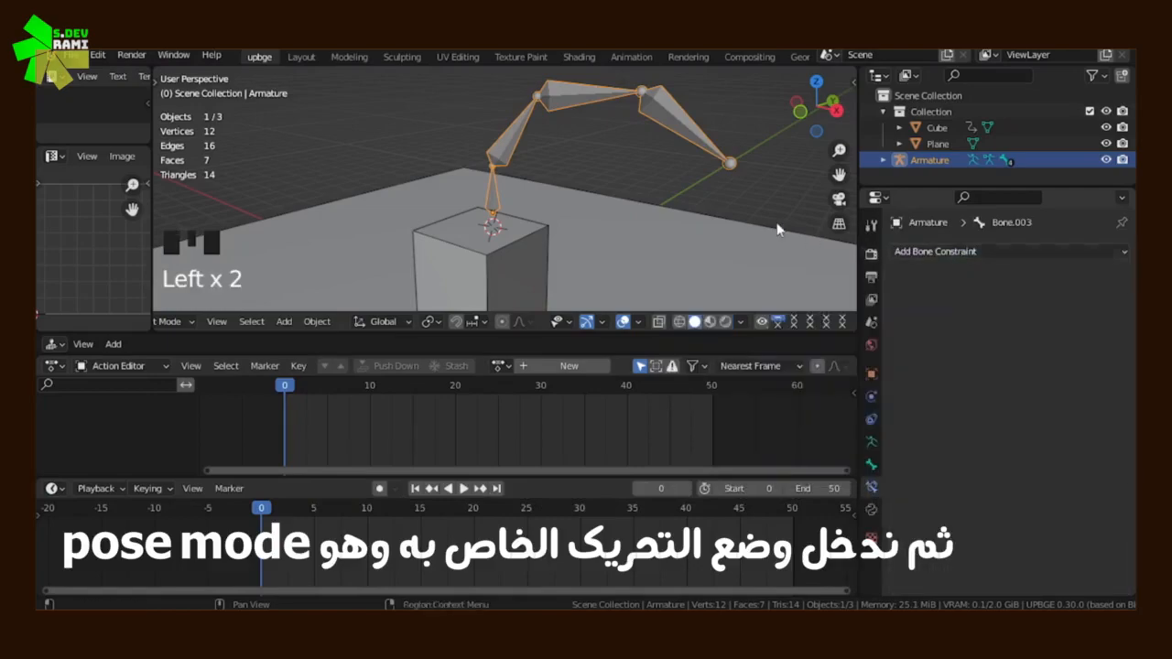
pyautogui.press('Tab')
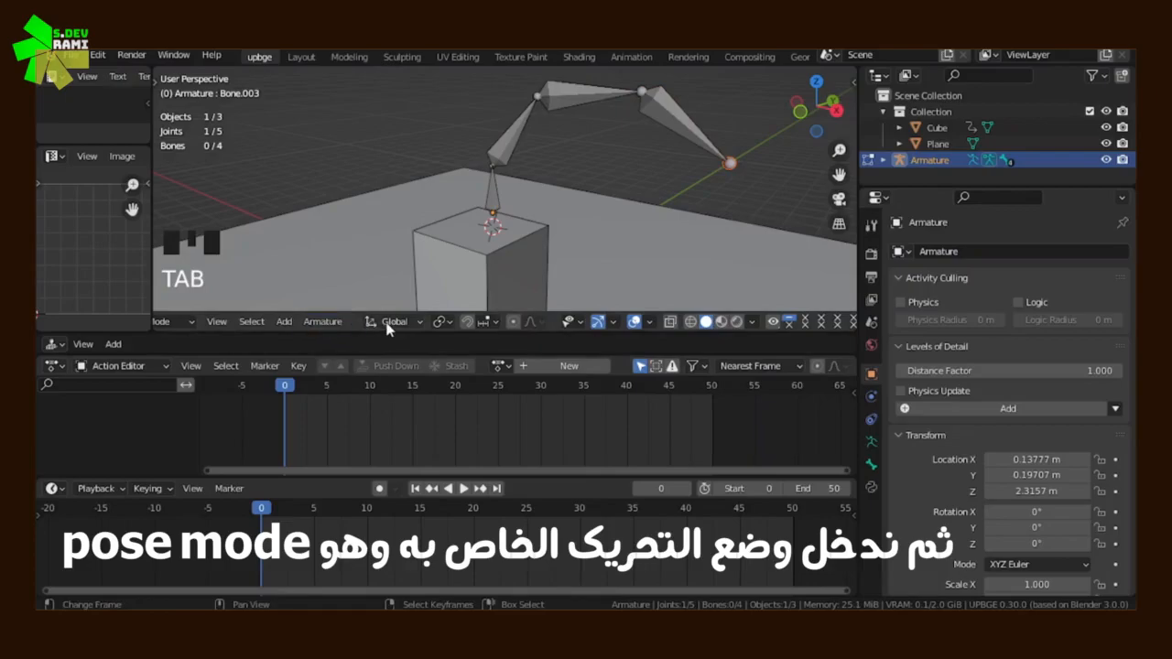
pyautogui.scroll(4, 387, 328)
pyautogui.click(236, 322)
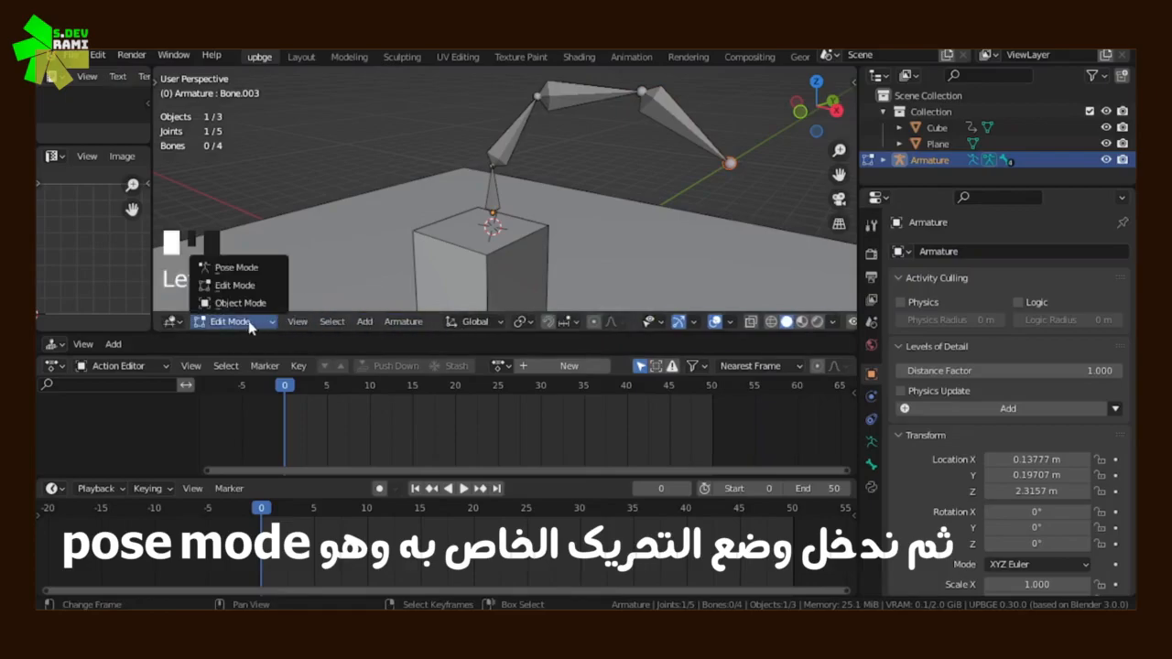
pyautogui.click(240, 267)
# Try rotating the bones of the chain one by one in Pose Mode, cancelling each transform
pyautogui.rightClick(713, 133)
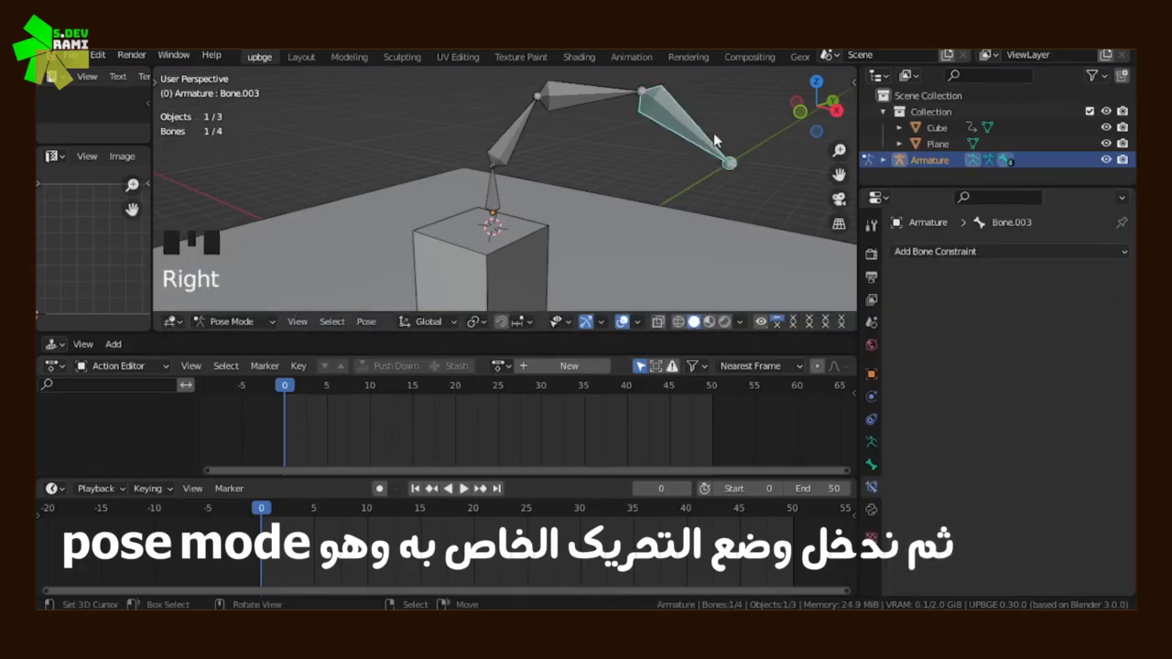
pyautogui.press('r')
pyautogui.rightClick(720, 210)
pyautogui.press('g')
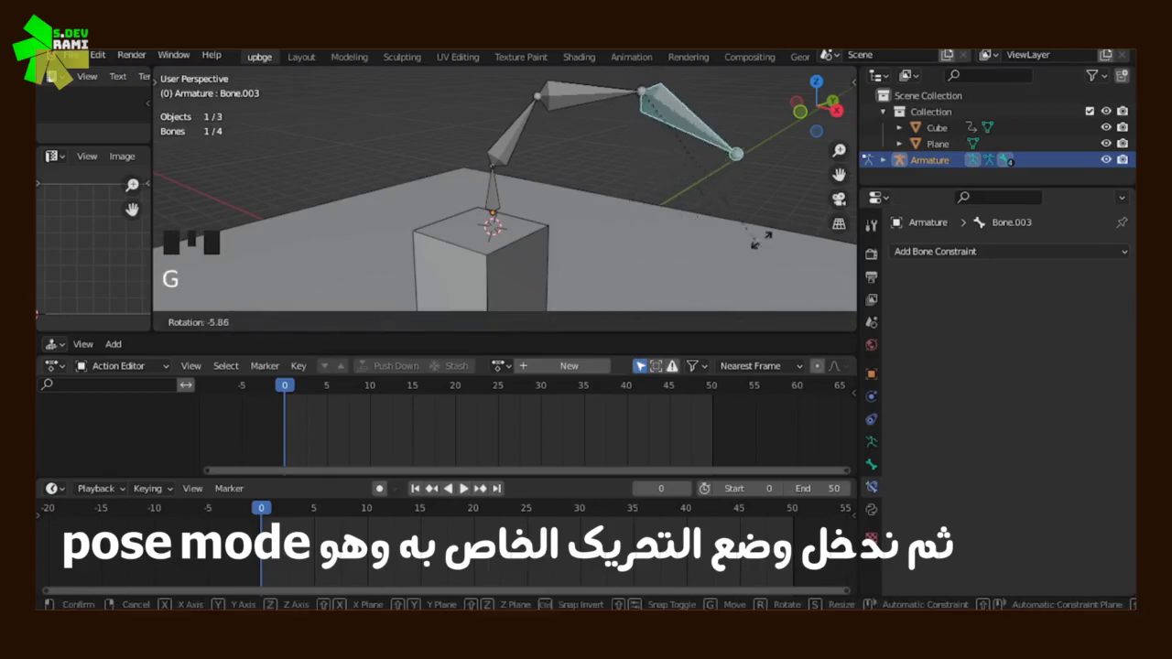
pyautogui.rightClick(810, 163)
pyautogui.rightClick(589, 103)
pyautogui.press('g')
pyautogui.rightClick(555, 134)
pyautogui.press('g')
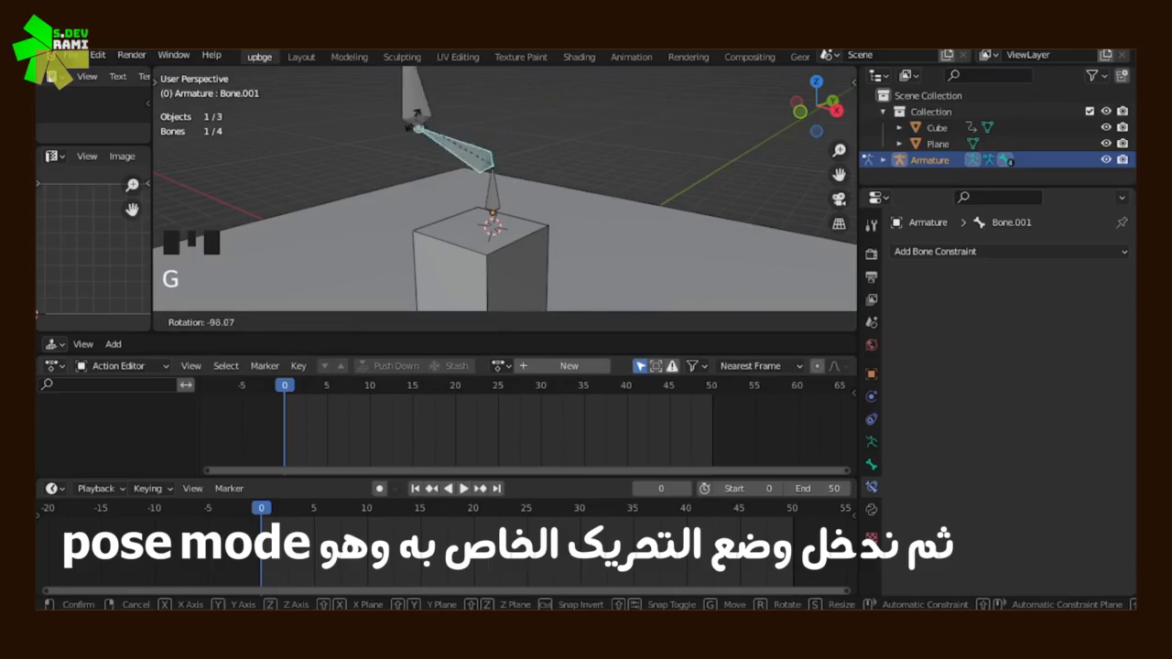
pyautogui.rightClick(556, 163)
pyautogui.rightClick(492, 203)
pyautogui.press('g')
pyautogui.rightClick(549, 191)
# Add an Inverse Kinematics constraint to the last bone of the chain
pyautogui.rightClick(691, 136)
pyautogui.press('g')
pyautogui.rightClick(790, 200)
pyautogui.click(934, 251)
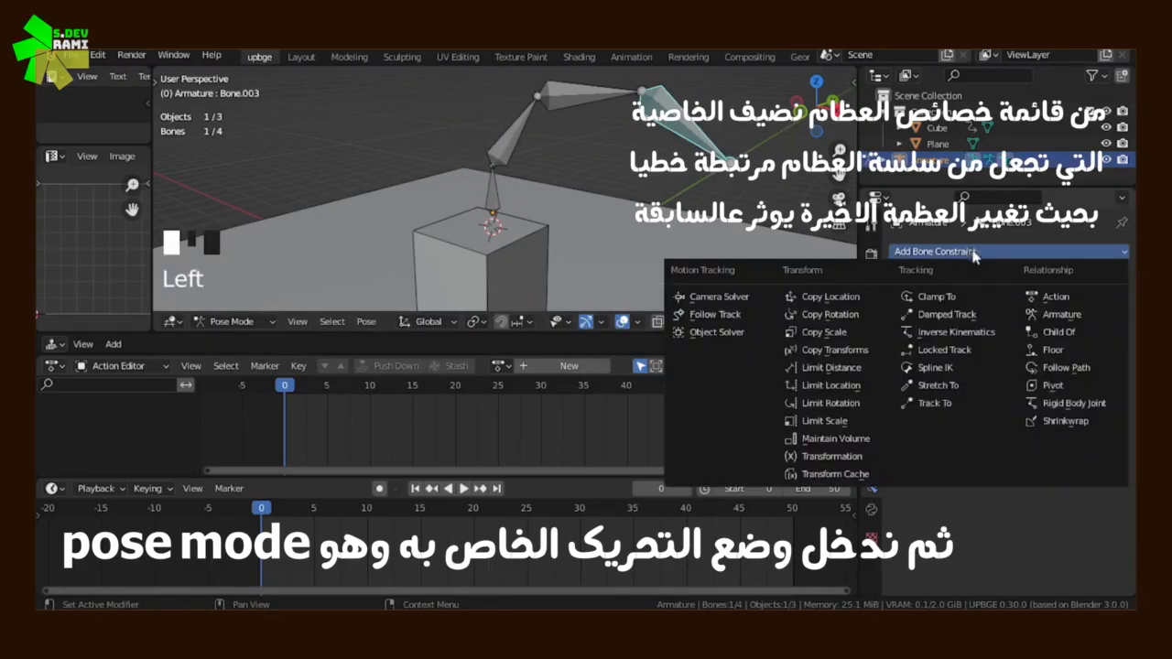
pyautogui.click(952, 331)
# Test the constrained chain by moving its last bone around from two view angles, cancelling each move
pyautogui.press('g')
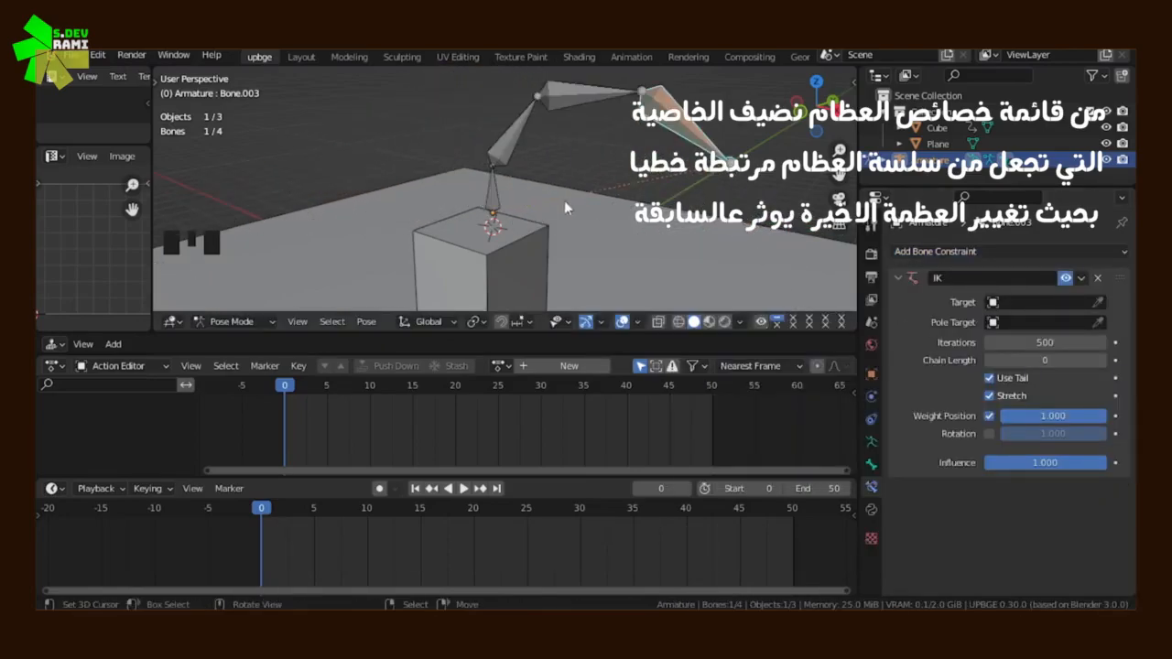
pyautogui.scroll(4, 463, 206)
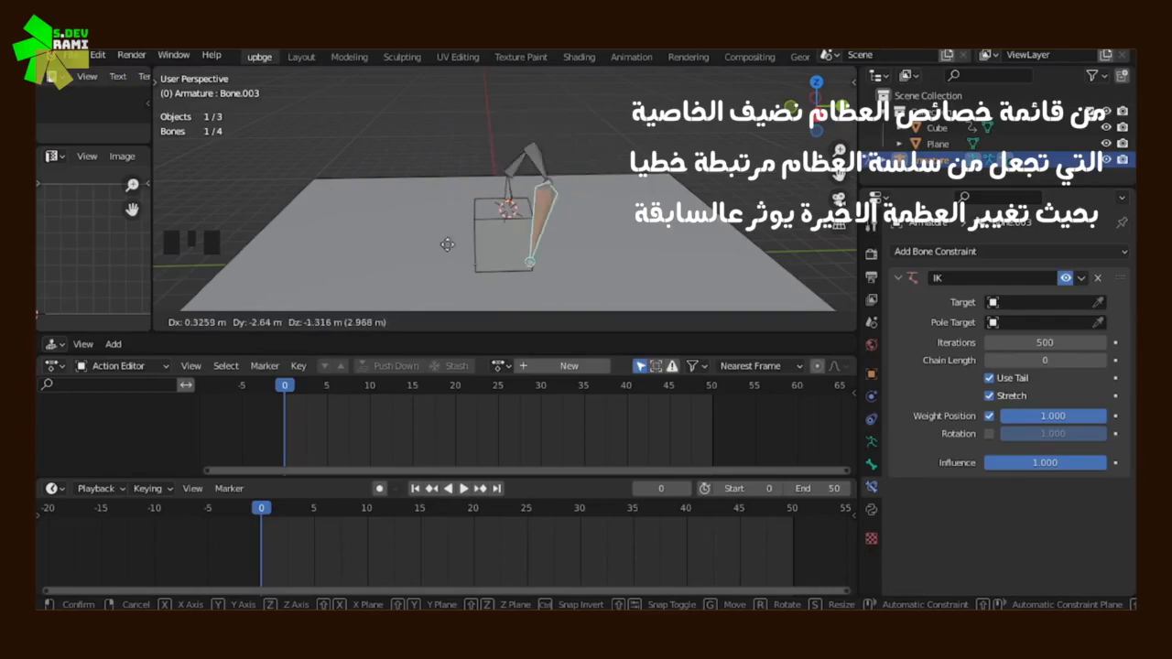
pyautogui.rightClick(416, 245)
pyautogui.moveTo(416, 246); pyautogui.dragTo(491, 249, button='middle')
pyautogui.press('g')
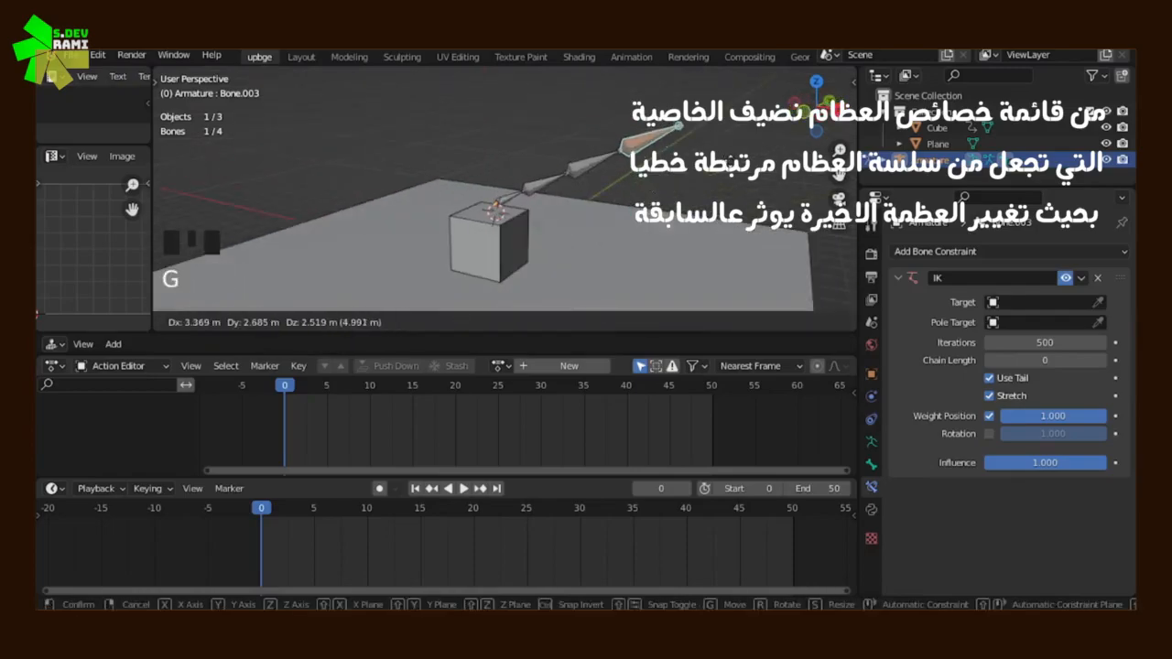
pyautogui.rightClick(574, 239)
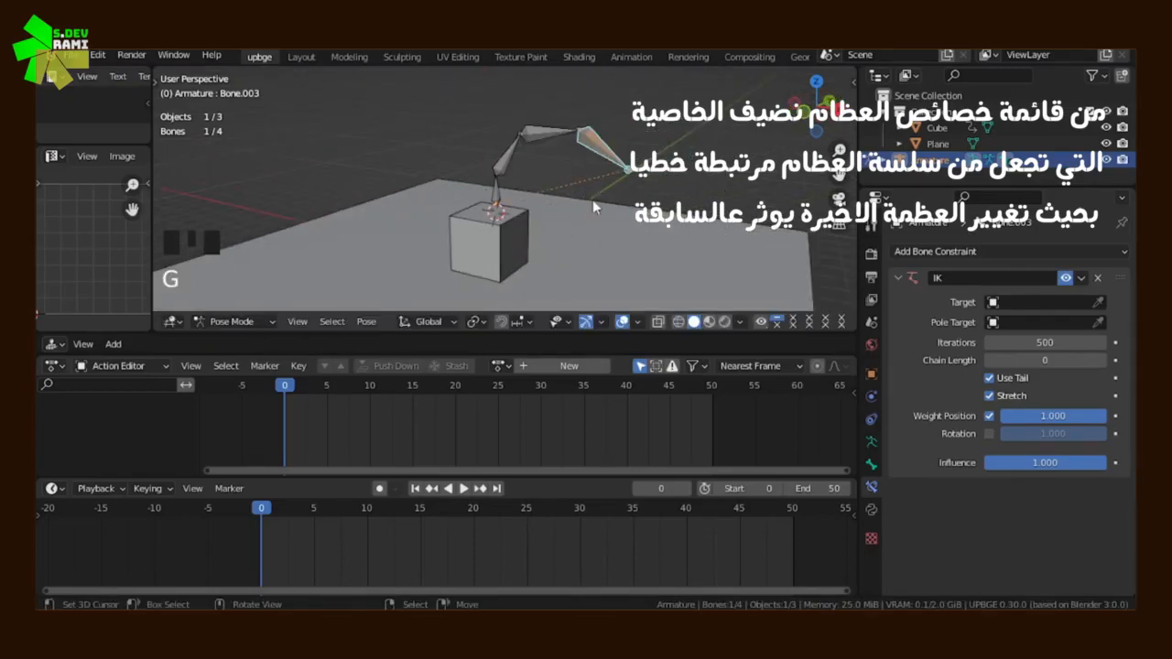
# Switch the armature to Object Mode and select the cube
pyautogui.press('Tab')
pyautogui.scroll(3, 535, 214)
pyautogui.scroll(-2, 529, 231)
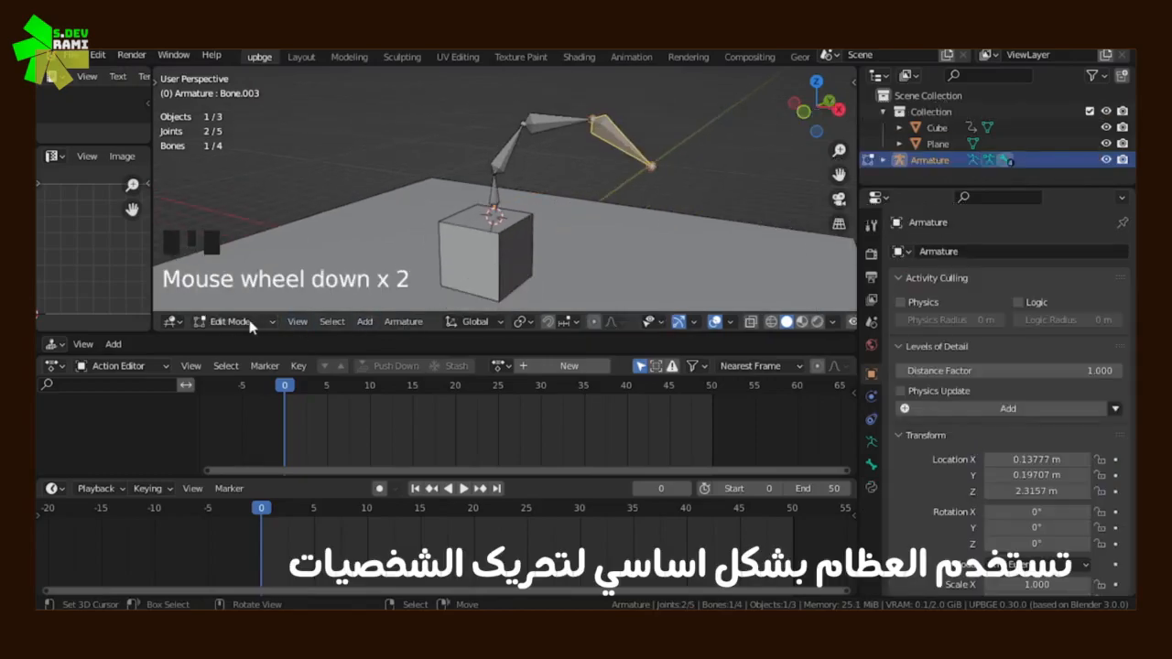
pyautogui.click(249, 322)
pyautogui.click(234, 263)
pyautogui.rightClick(515, 240)
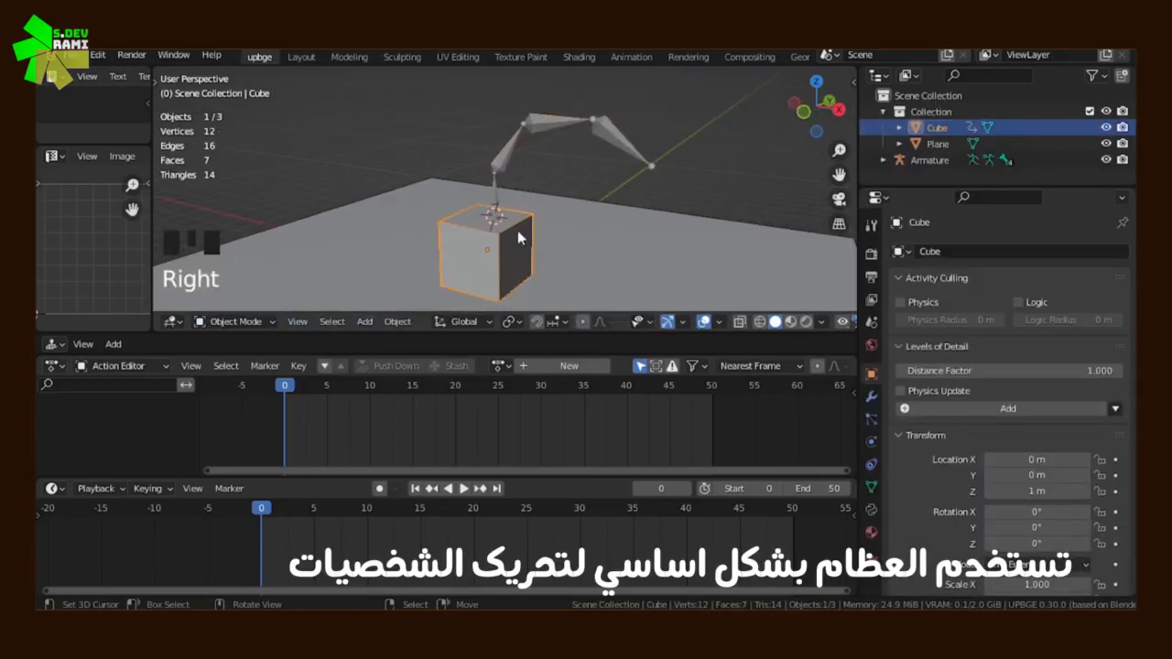
# Reselect the armature, enter Edit Mode and select the last bone of the chain
pyautogui.keyDown('shift'); pyautogui.moveTo(518, 238); pyautogui.dragTo(482, 221, button='middle'); pyautogui.keyUp('shift')
pyautogui.rightClick(583, 135)
pyautogui.press('Tab')
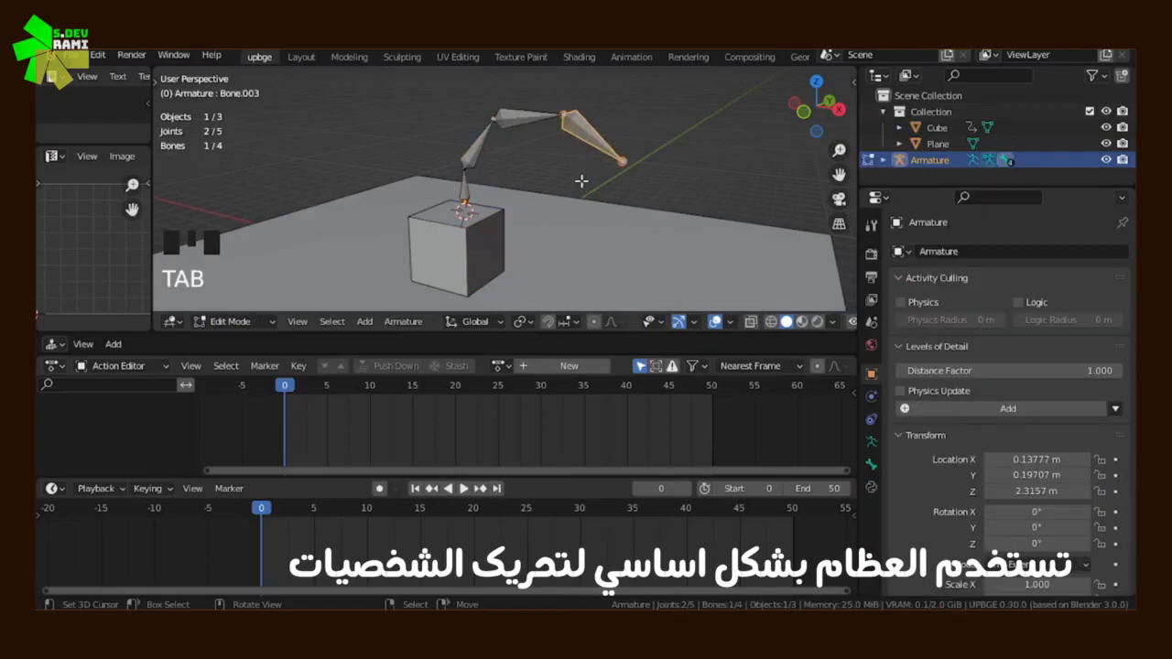
pyautogui.rightClick(538, 122)
pyautogui.rightClick(575, 124)
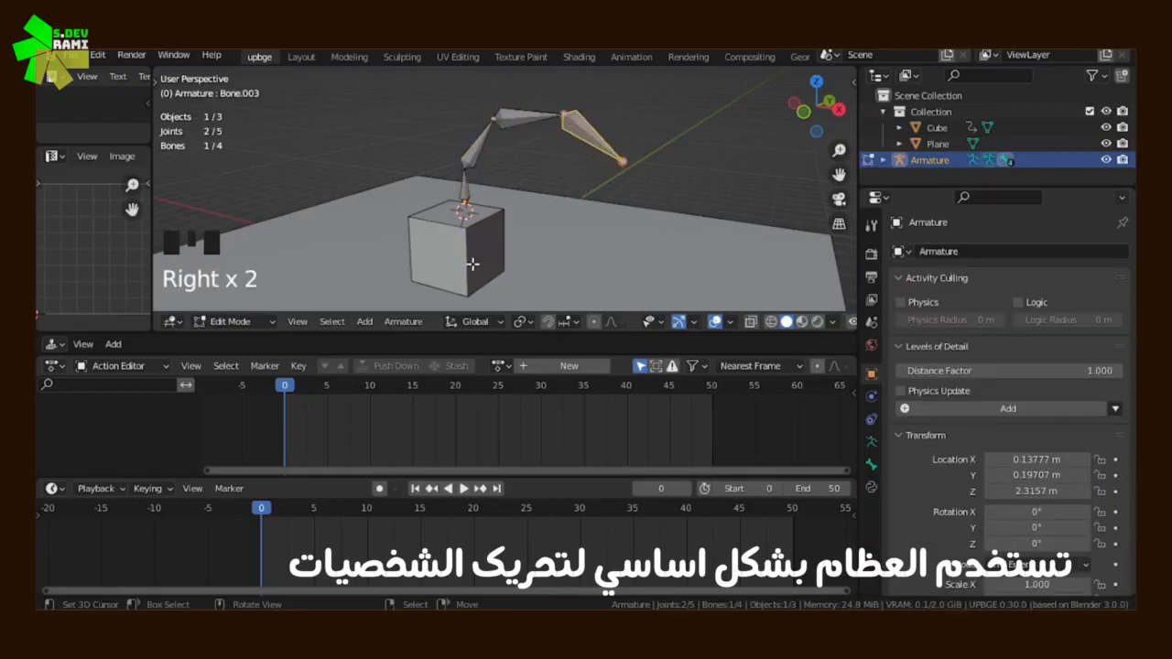
# Return to Object Mode and snap the cube to the 3D cursor at the last bone's tip
pyautogui.click(261, 322)
pyautogui.click(234, 264)
pyautogui.rightClick(431, 228)
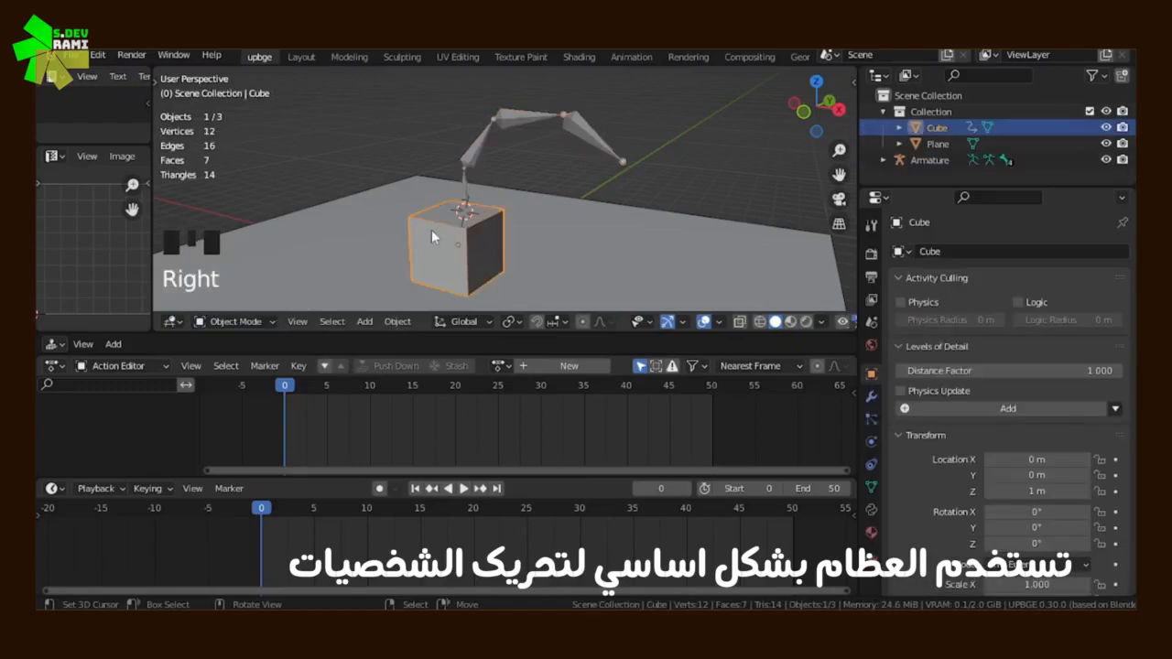
pyautogui.hotkey('shift', 's')
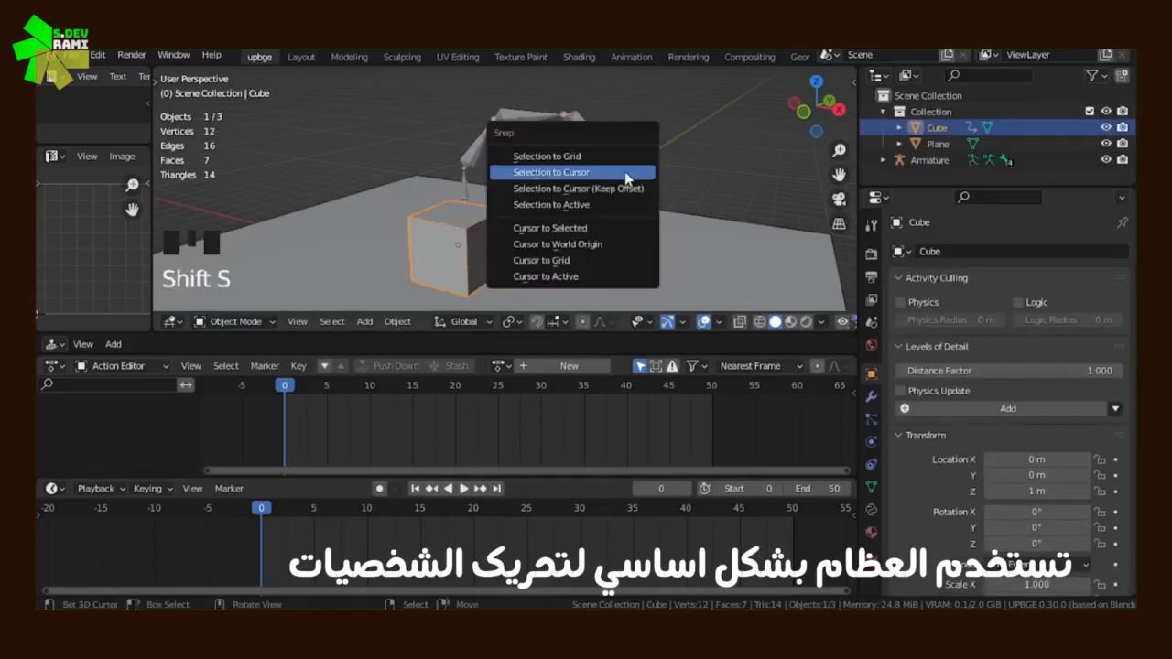
pyautogui.click(625, 173)
# Scale the cube down to about 0.37 and move it just below the tip of the last bone
pyautogui.press('s')
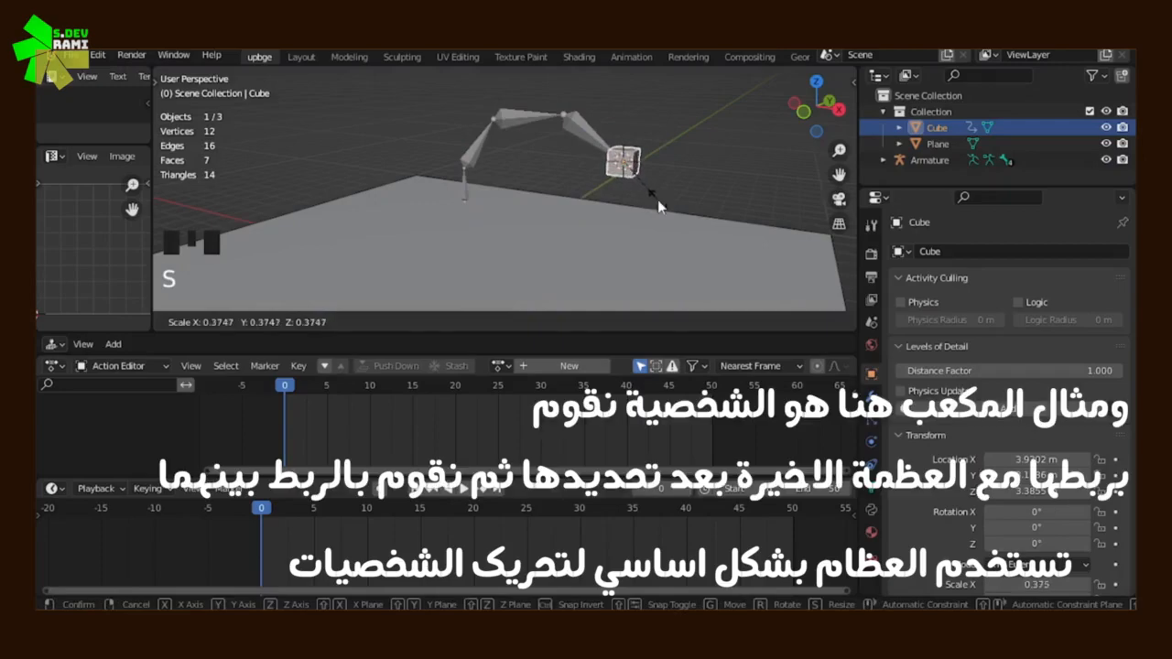
pyautogui.click(658, 196)
pyautogui.press('g')
pyautogui.click(668, 222)
pyautogui.moveTo(659, 218)
pyautogui.mouseDown(button='middle')
pyautogui.moveTo(482, 201)
pyautogui.moveTo(660, 211)
pyautogui.mouseUp(button='middle')
pyautogui.press('g')
pyautogui.click(514, 227)
# Add the armature to the selection and parent the cube to its last bone with the Bone option
pyautogui.keyDown('shift'); pyautogui.rightClick(595, 142); pyautogui.keyUp('shift')
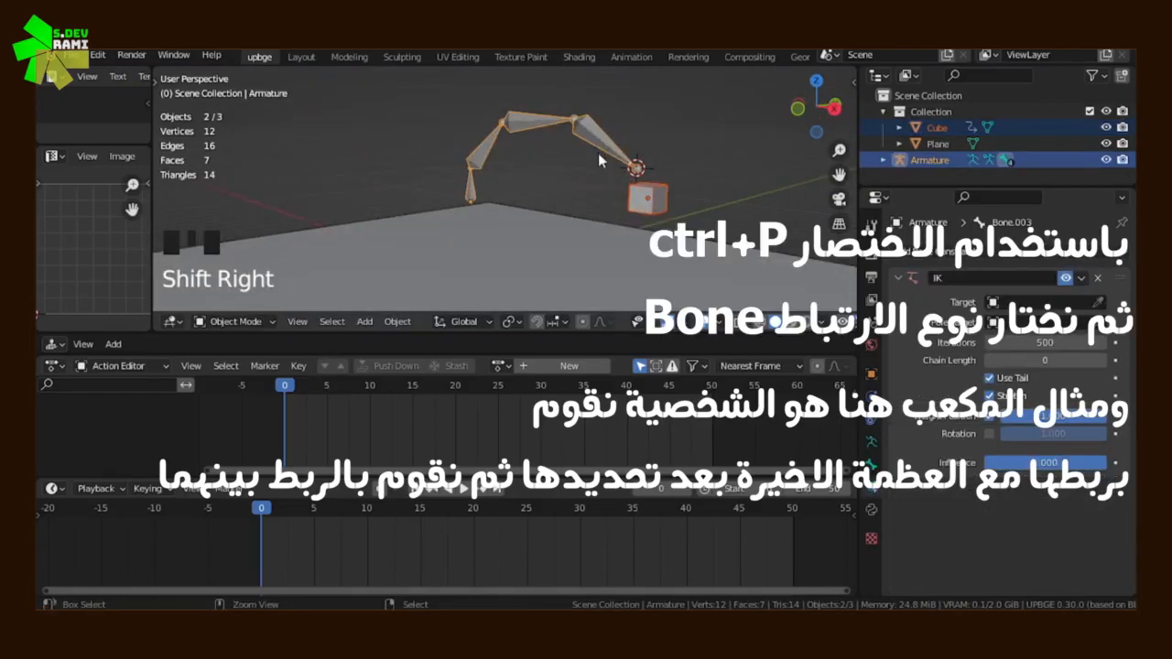
pyautogui.hotkey('ctrl', 'p')
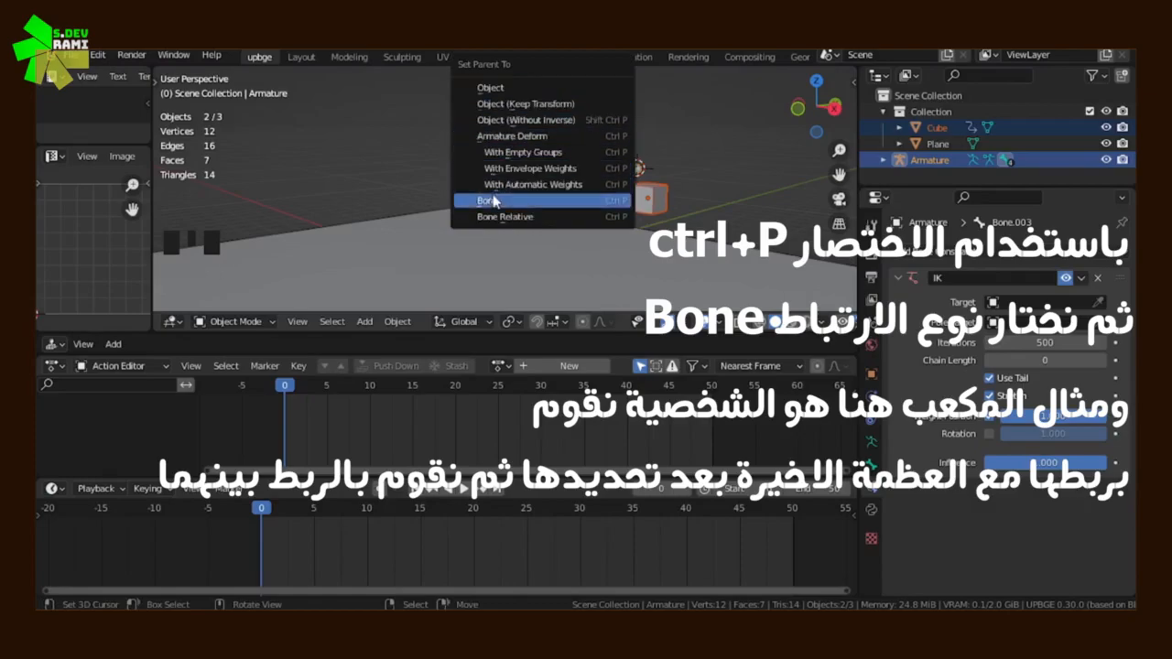
pyautogui.click(592, 208)
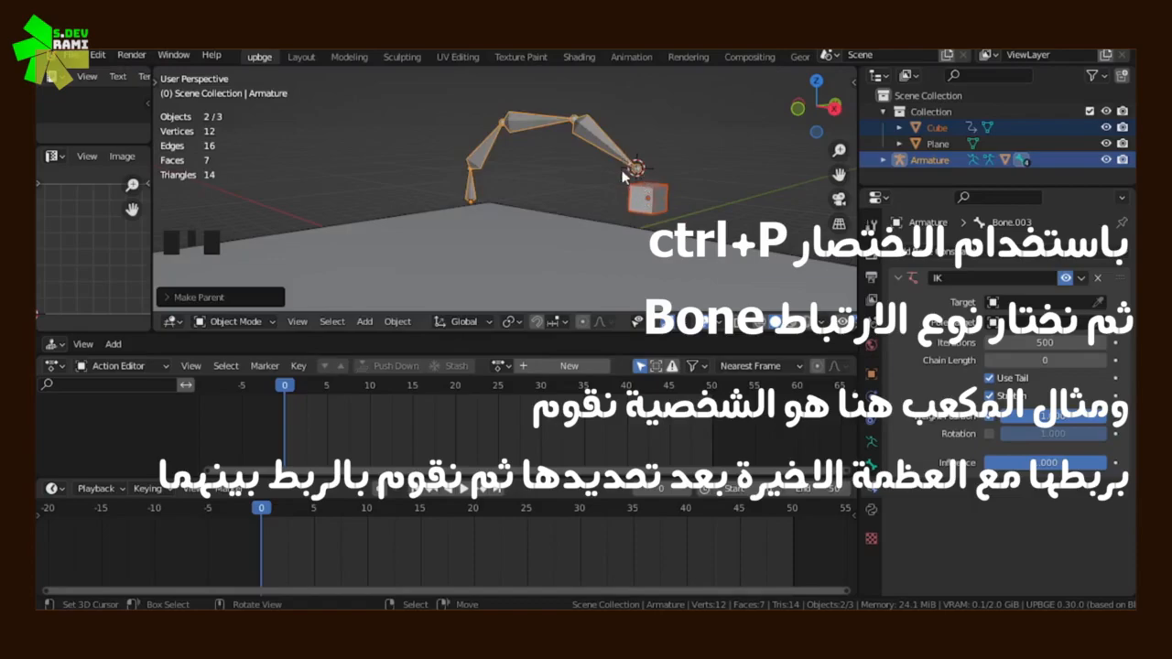
# Switch the armature from Object Mode to Pose Mode
pyautogui.press('Tab')
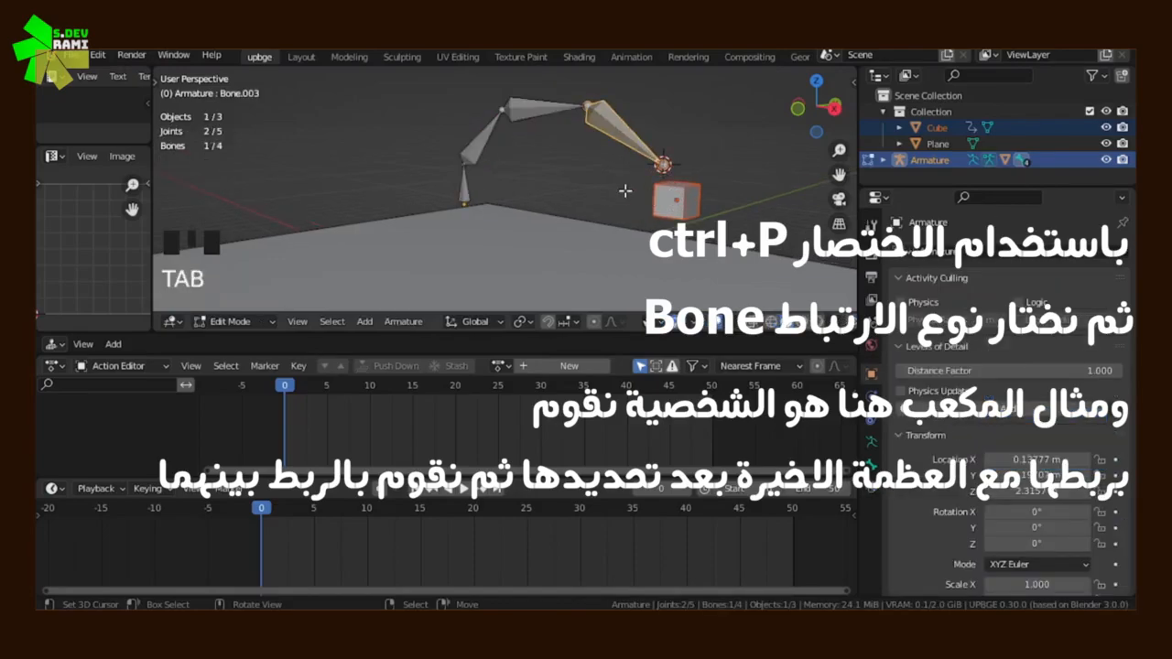
pyautogui.click(233, 322)
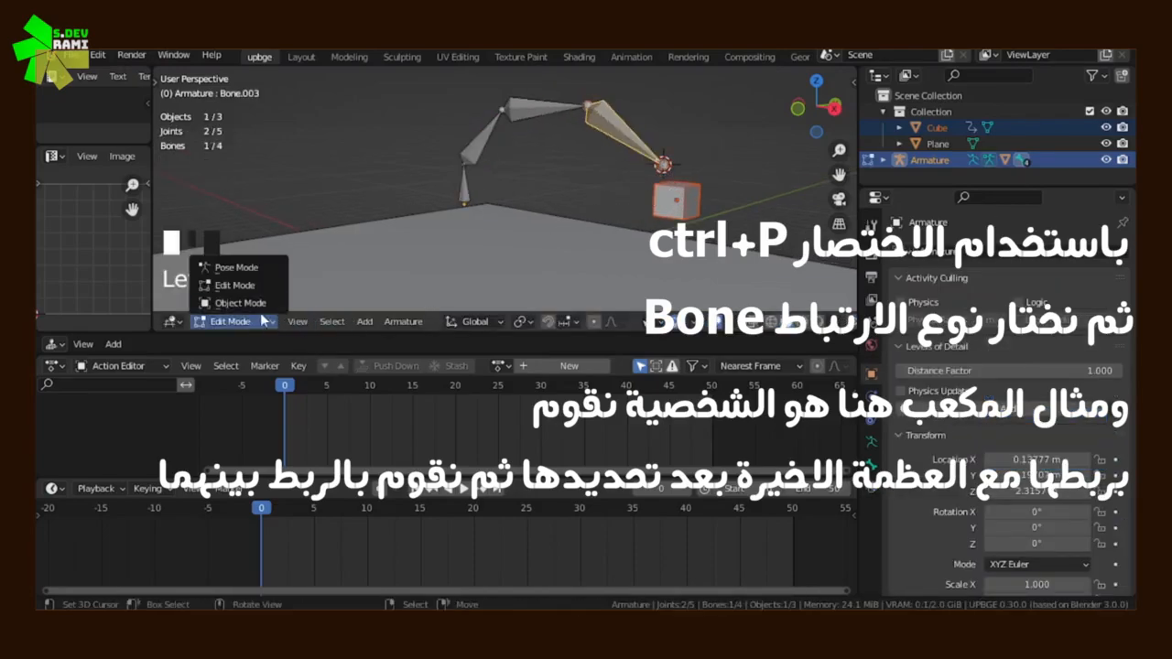
pyautogui.click(236, 267)
# Try rotating the bones that precede the last one, one at a time, cancelling each rotation
pyautogui.rightClick(542, 116)
pyautogui.press('r')
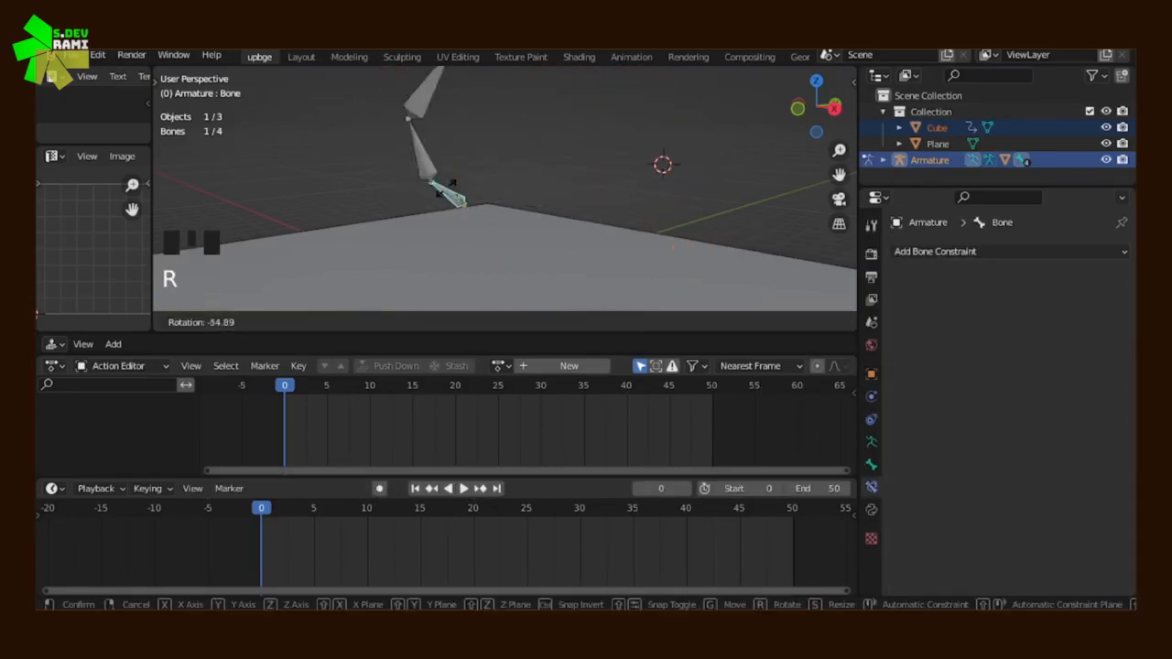
pyautogui.rightClick(447, 186)
pyautogui.press('r')
pyautogui.rightClick(494, 142)
pyautogui.rightClick(548, 110)
pyautogui.press('r')
pyautogui.rightClick(591, 123)
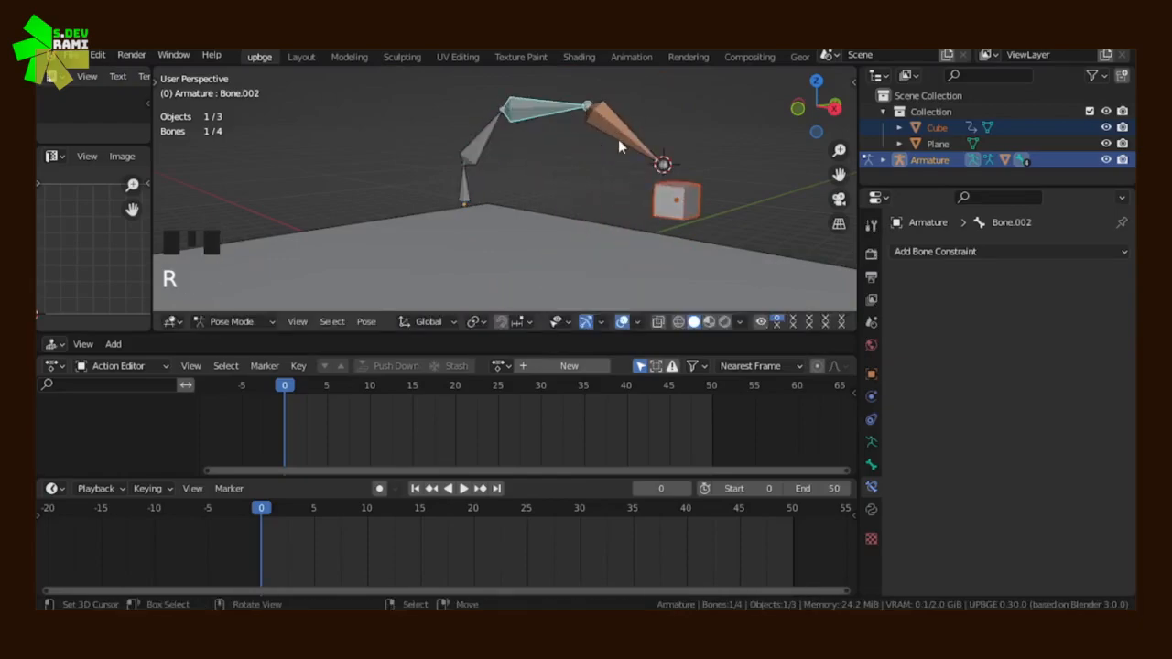
# Try rotating and moving the last bone with the parented cube, cancelling each transform
pyautogui.rightClick(616, 151)
pyautogui.press('r')
pyautogui.rightClick(618, 156)
pyautogui.press('g')
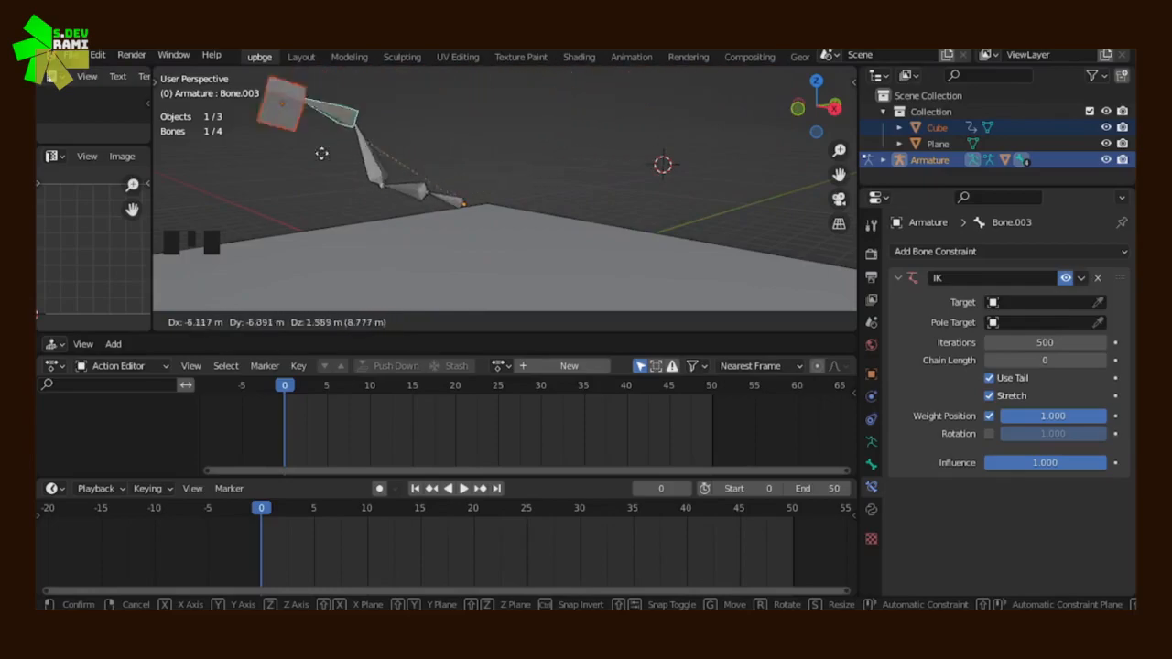
pyautogui.click(561, 110)
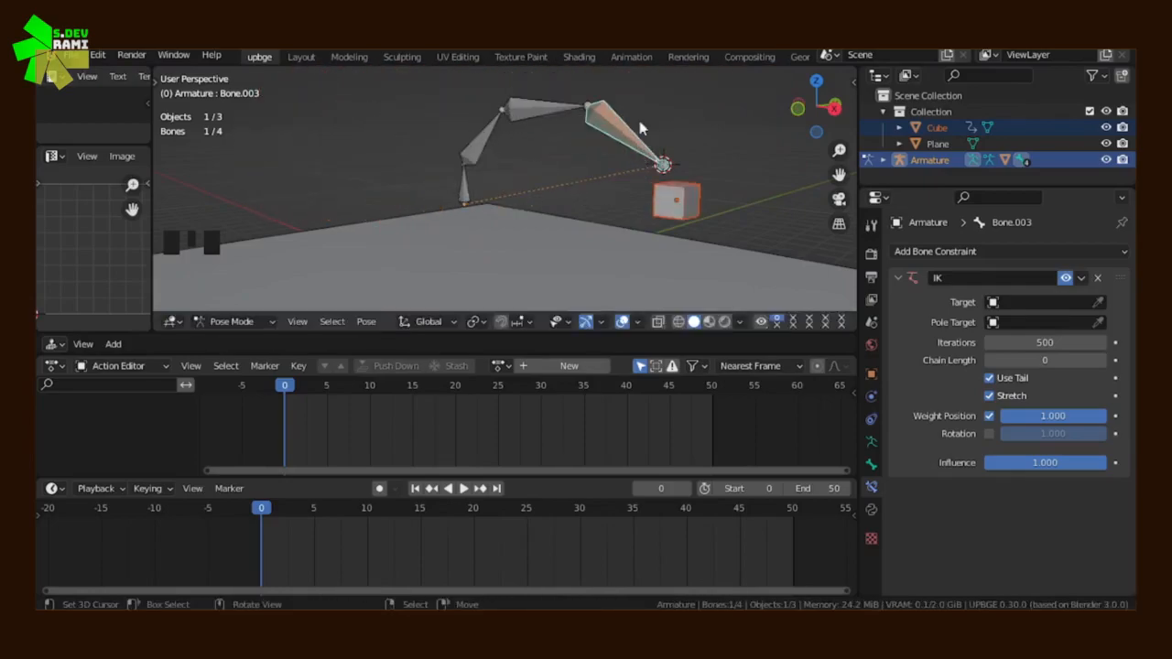
# Insert a Whole Character (Selected Bones Only) keyframe for the last bone at frame 0
pyautogui.scroll(-2, 488, 181)
pyautogui.keyDown('shift'); pyautogui.moveTo(531, 169); pyautogui.dragTo(524, 202, button='middle'); pyautogui.keyUp('shift')
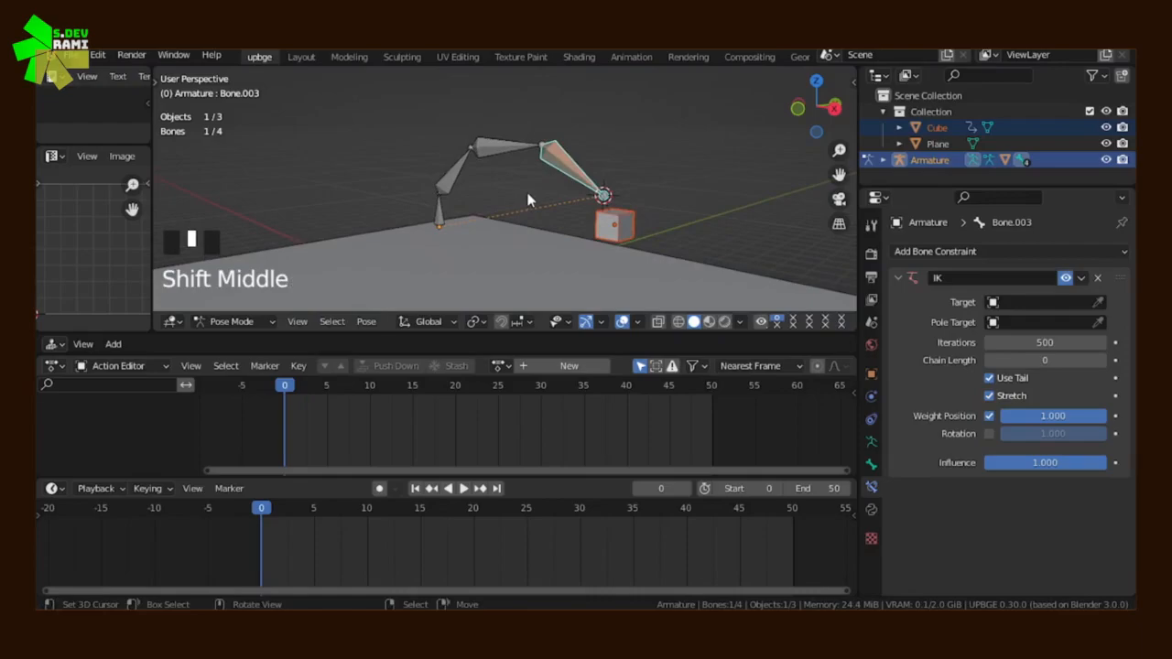
pyautogui.press('i')
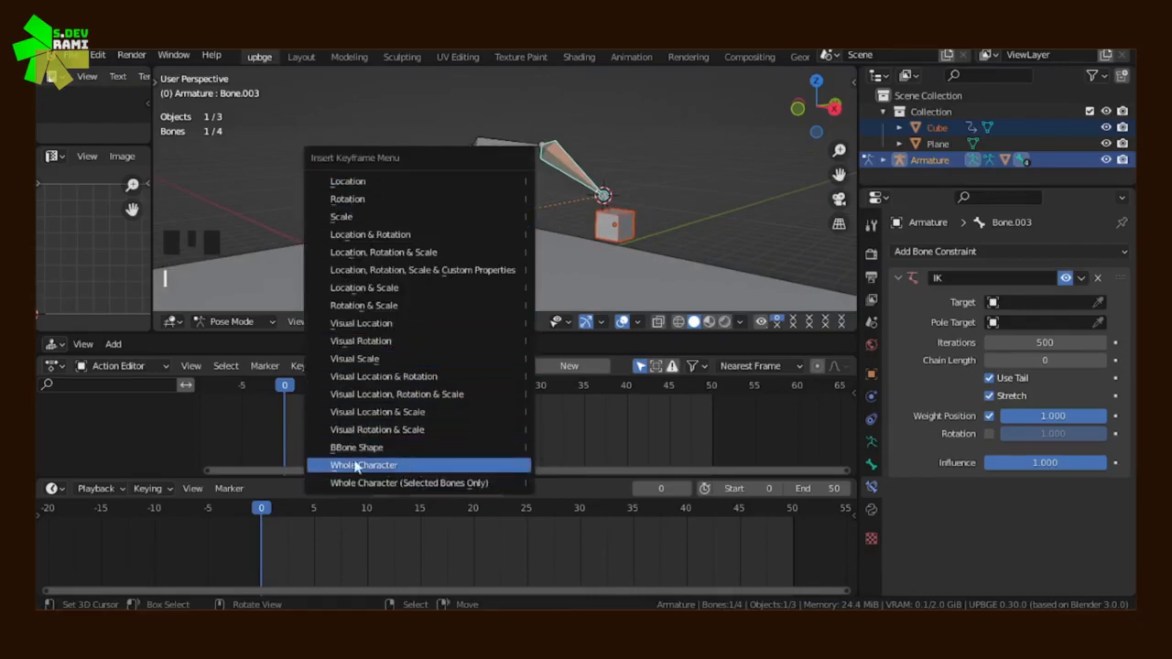
pyautogui.click(444, 480)
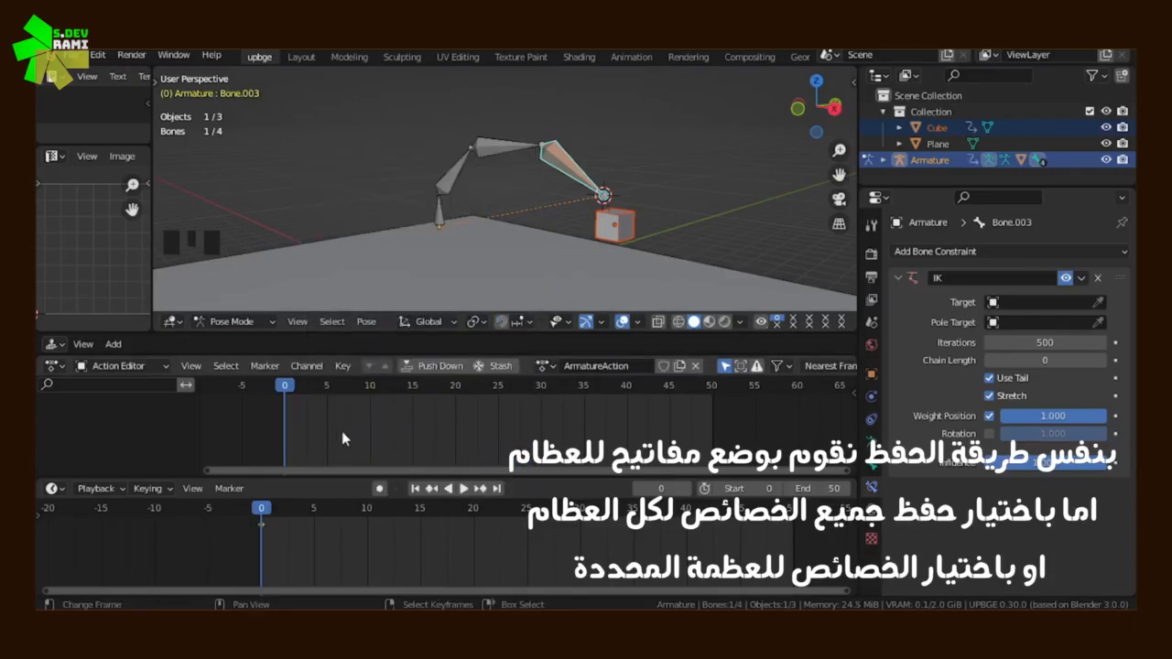
pyautogui.click(545, 367)
pyautogui.click(547, 370)
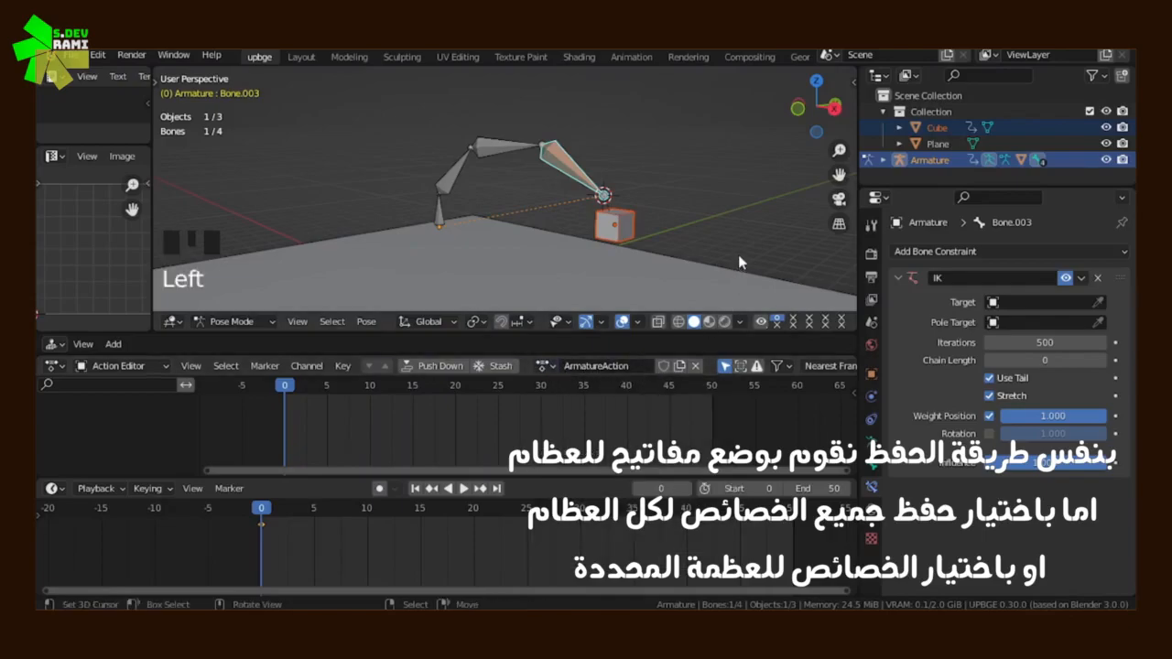
# At frame 10, move the last bone to the opposite side of the chain's base and insert a Whole Character keyframe
pyautogui.click(311, 435)
pyautogui.moveTo(331, 398); pyautogui.dragTo(321, 414, button='middle')
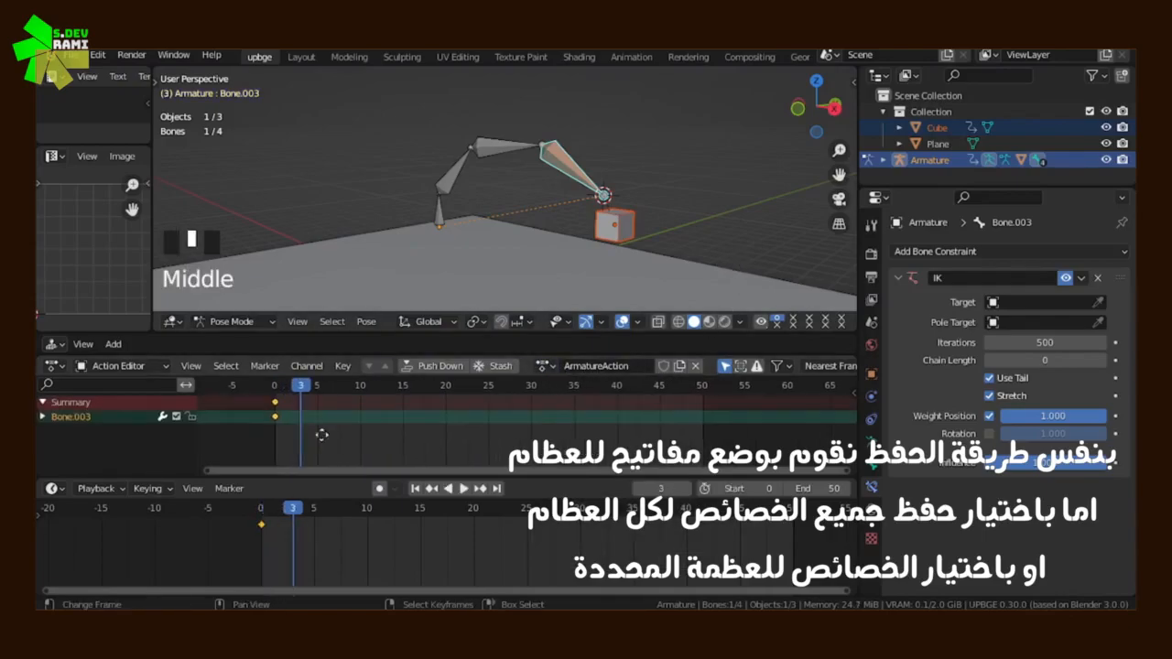
pyautogui.moveTo(315, 435); pyautogui.dragTo(333, 427)
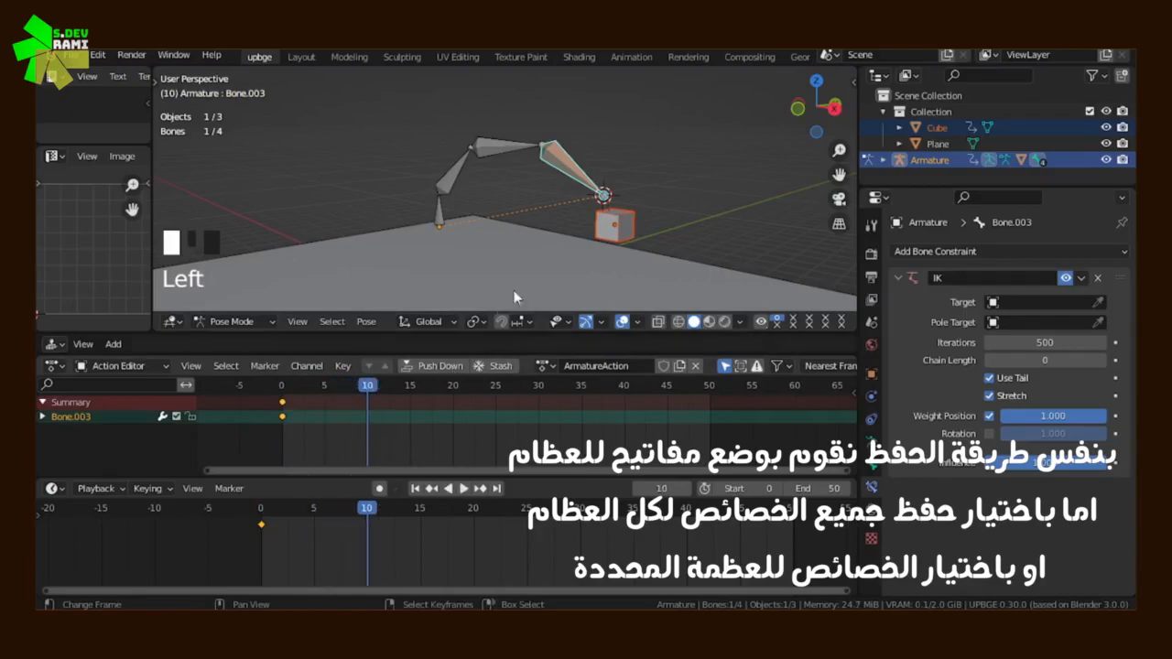
pyautogui.press('g')
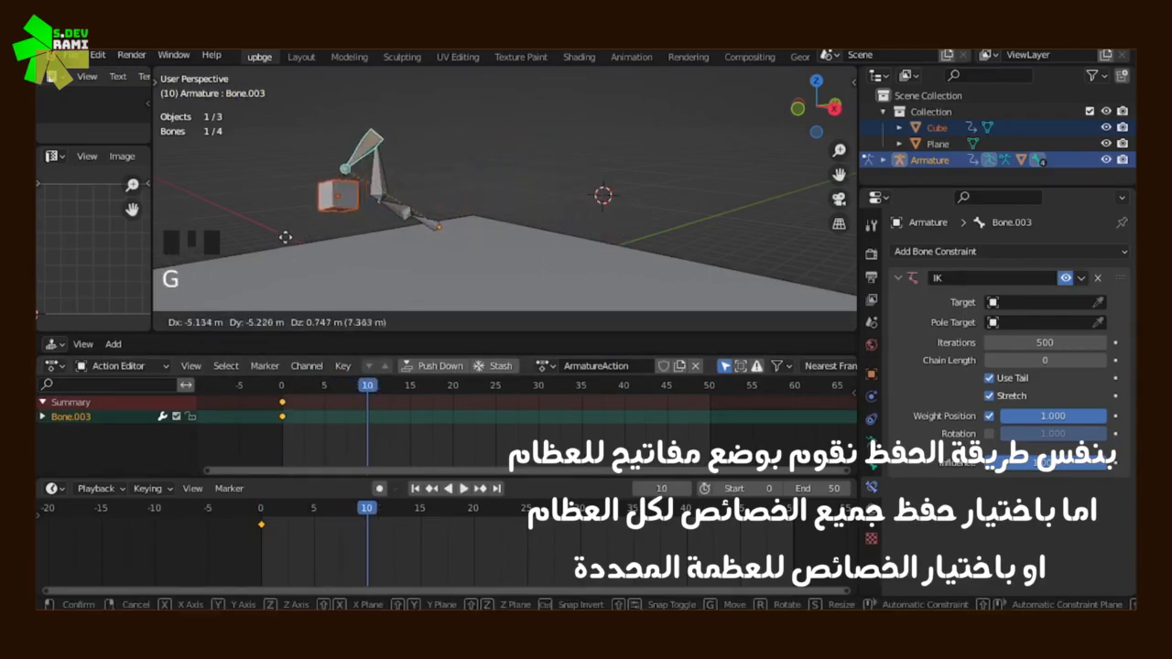
pyautogui.click(280, 248)
pyautogui.moveTo(418, 216); pyautogui.dragTo(566, 225, button='middle')
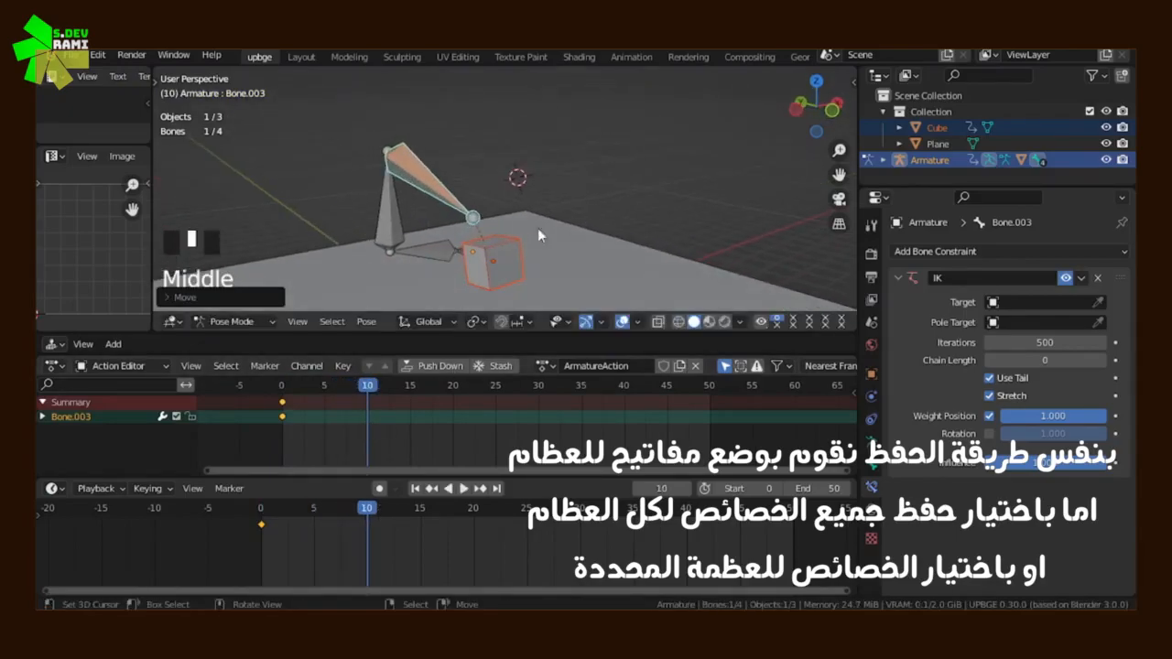
pyautogui.press('g')
pyautogui.click(513, 273)
pyautogui.press('i')
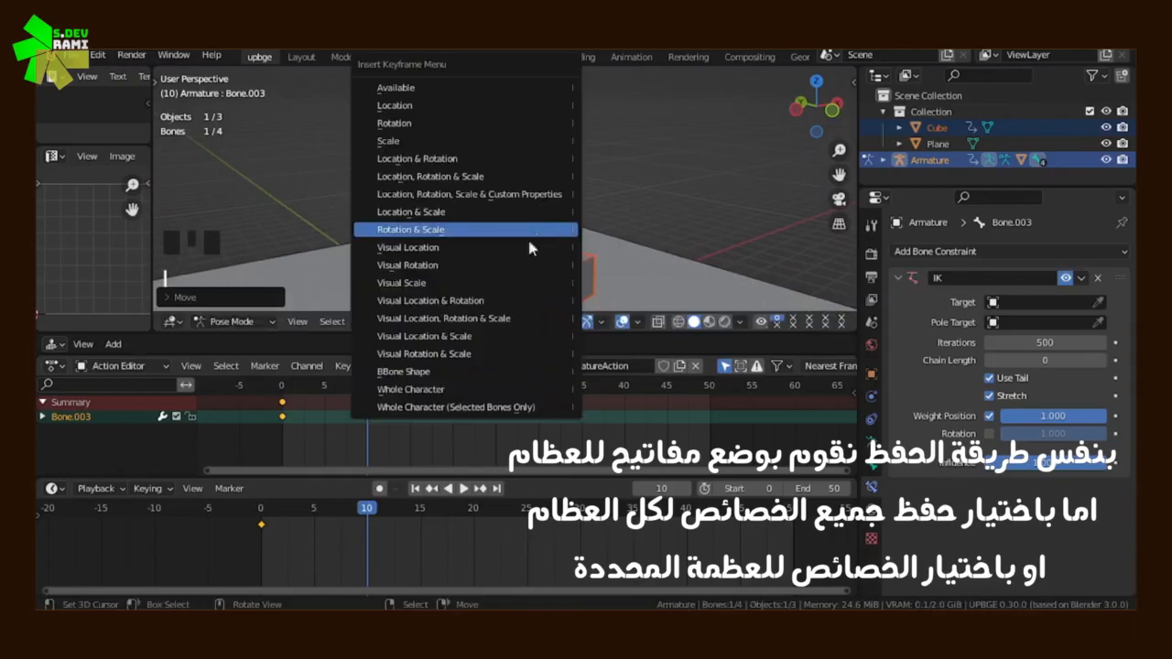
pyautogui.click(453, 391)
# At frame 20, raise the last bone high above the plane and insert a Whole Character keyframe
pyautogui.moveTo(513, 265)
pyautogui.mouseDown(button='middle')
pyautogui.moveTo(595, 261)
pyautogui.moveTo(512, 275)
pyautogui.mouseUp(button='middle')
pyautogui.moveTo(389, 432); pyautogui.dragTo(451, 427)
pyautogui.moveTo(481, 284)
pyautogui.mouseDown(button='middle')
pyautogui.moveTo(496, 221)
pyautogui.moveTo(465, 279)
pyautogui.mouseUp(button='middle')
pyautogui.press('i')
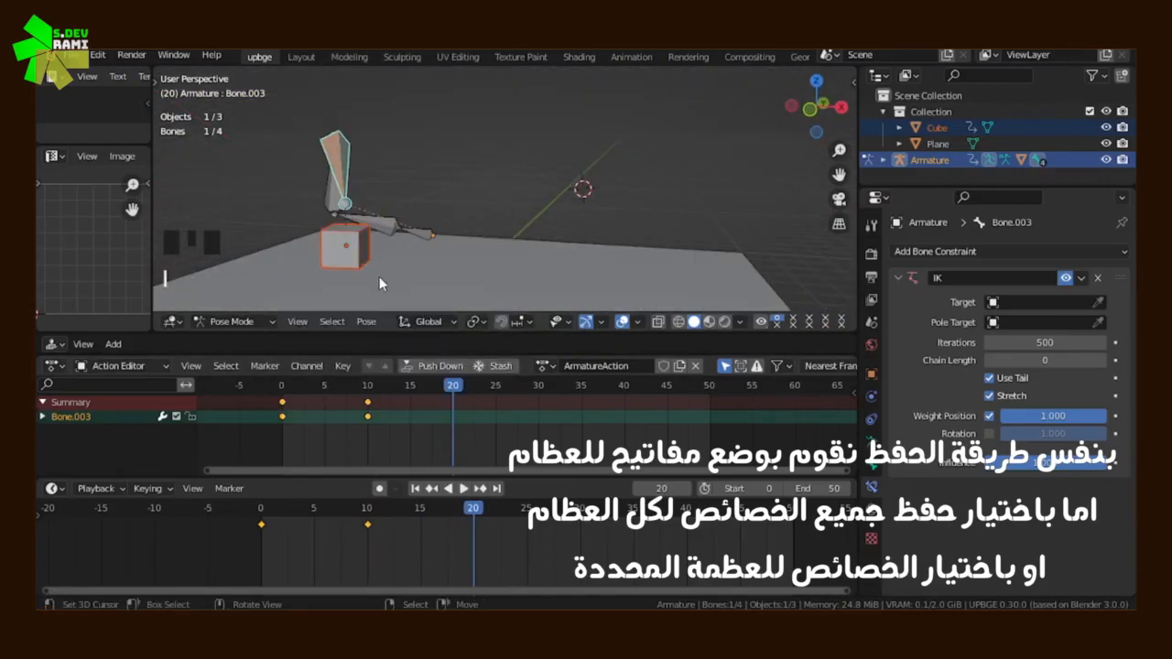
pyautogui.scroll(-2, 394, 266)
pyautogui.press('g')
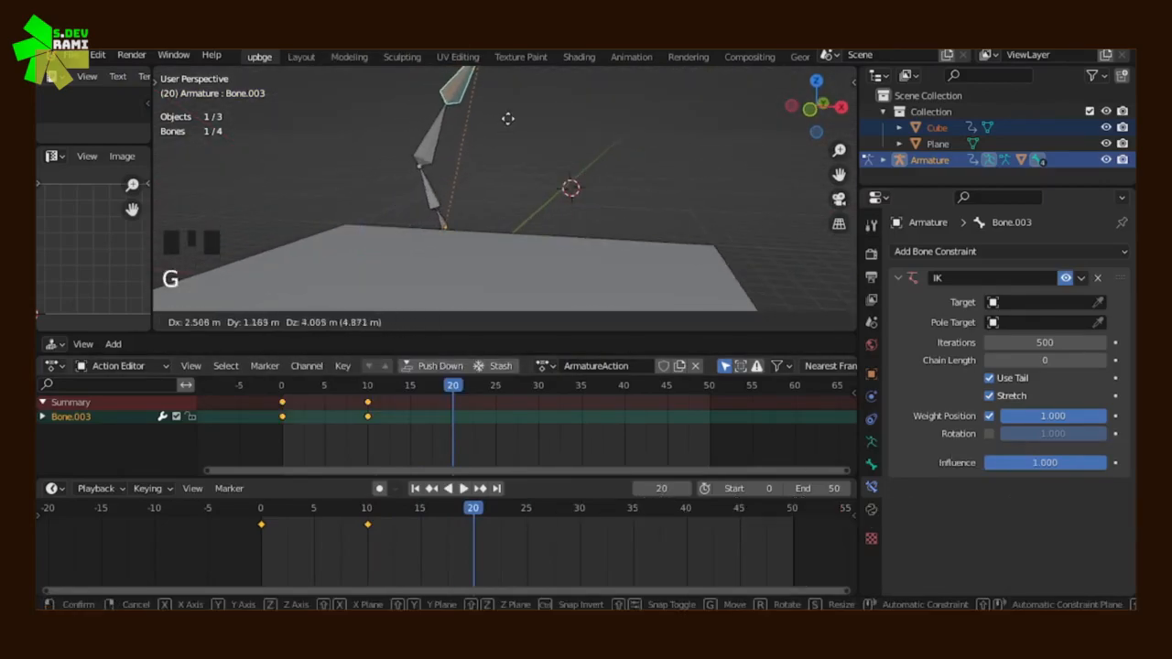
pyautogui.click(510, 125)
pyautogui.press('i')
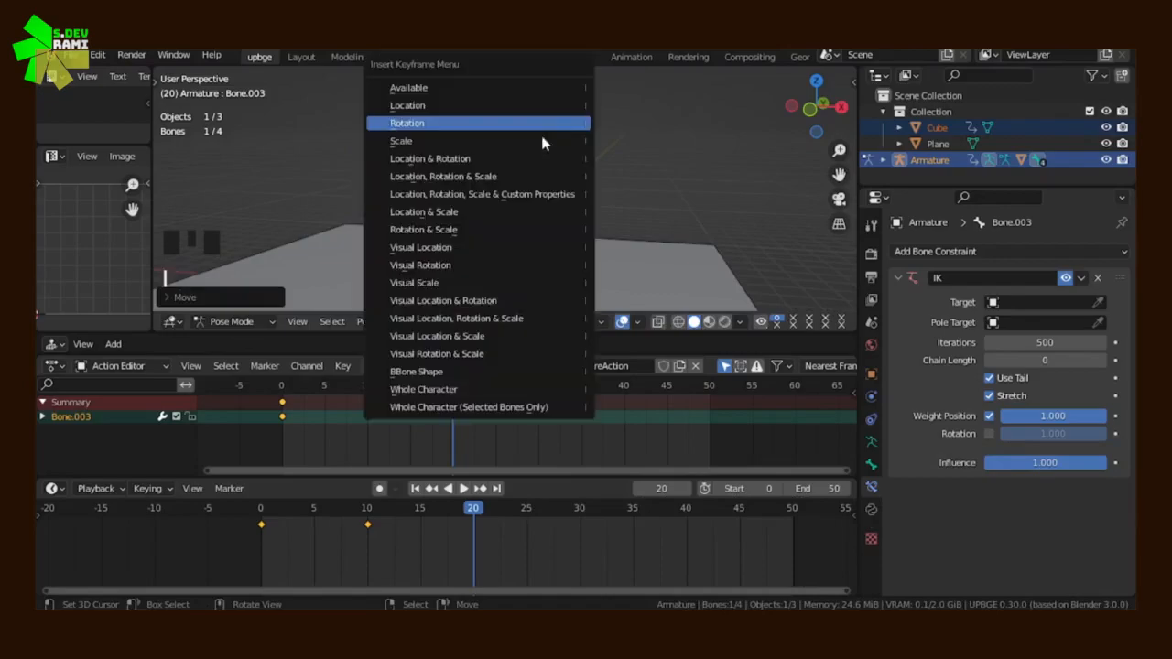
pyautogui.click(472, 392)
# Play the armature animation from frame 0, view it from another angle, then stop it and return to frame 0
pyautogui.moveTo(494, 265)
pyautogui.mouseDown(button='middle')
pyautogui.moveTo(537, 209)
pyautogui.moveTo(494, 275)
pyautogui.mouseUp(button='middle')
pyautogui.moveTo(422, 438); pyautogui.dragTo(281, 432)
pyautogui.moveTo(499, 298); pyautogui.dragTo(528, 286, button='middle')
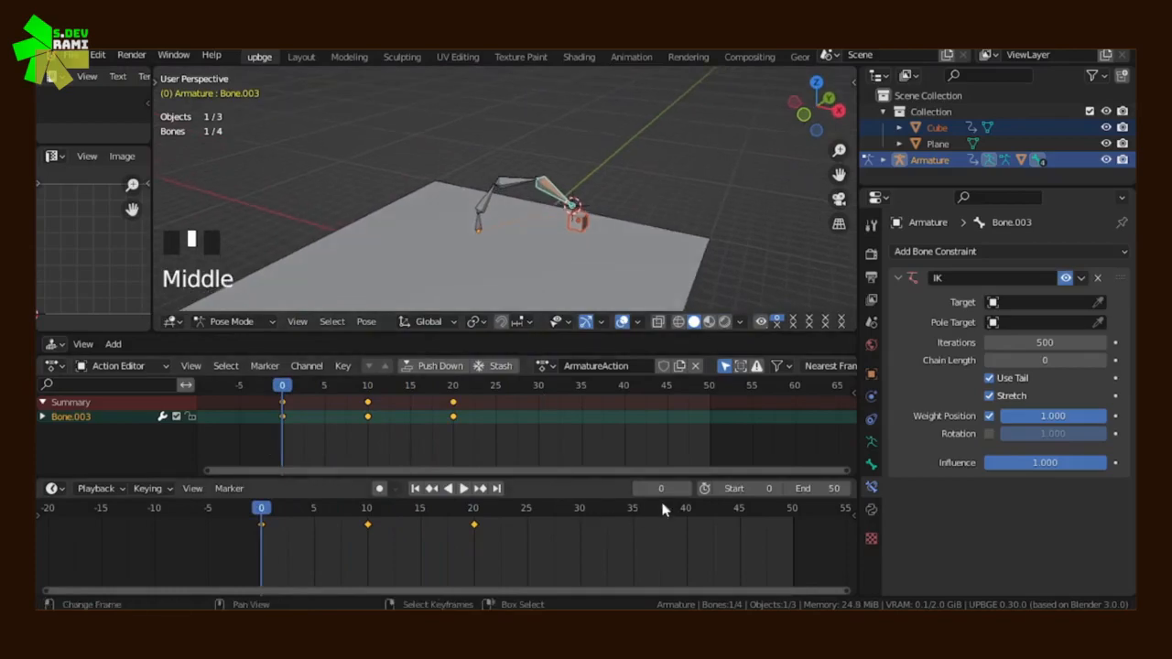
pyautogui.click(462, 489)
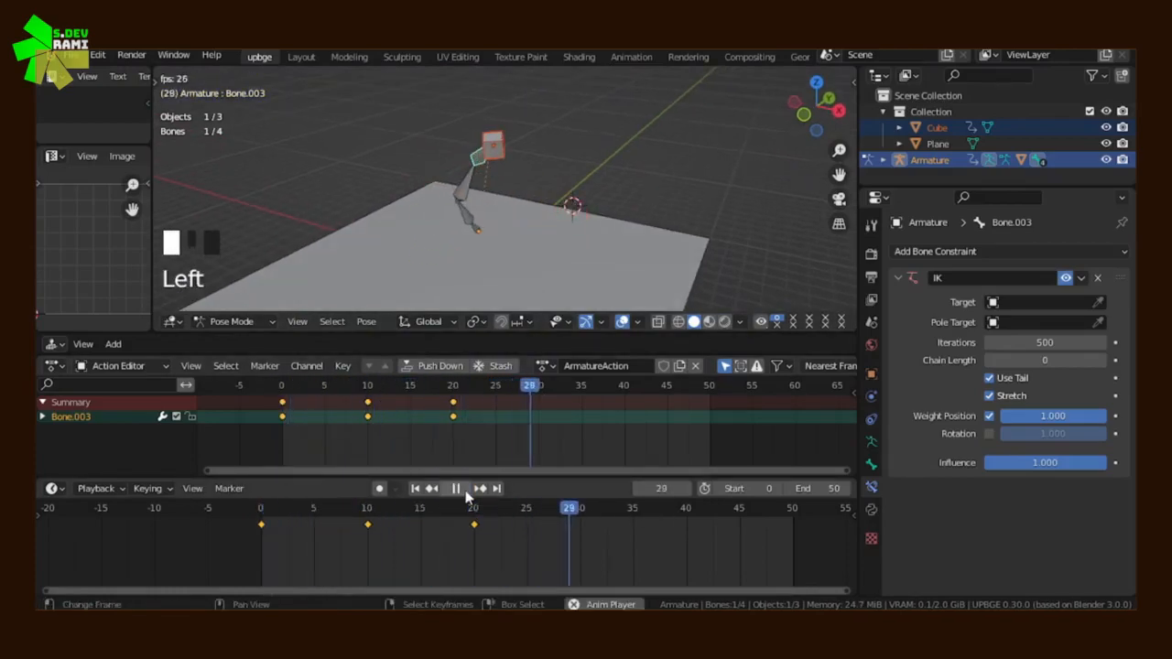
pyautogui.click(276, 440)
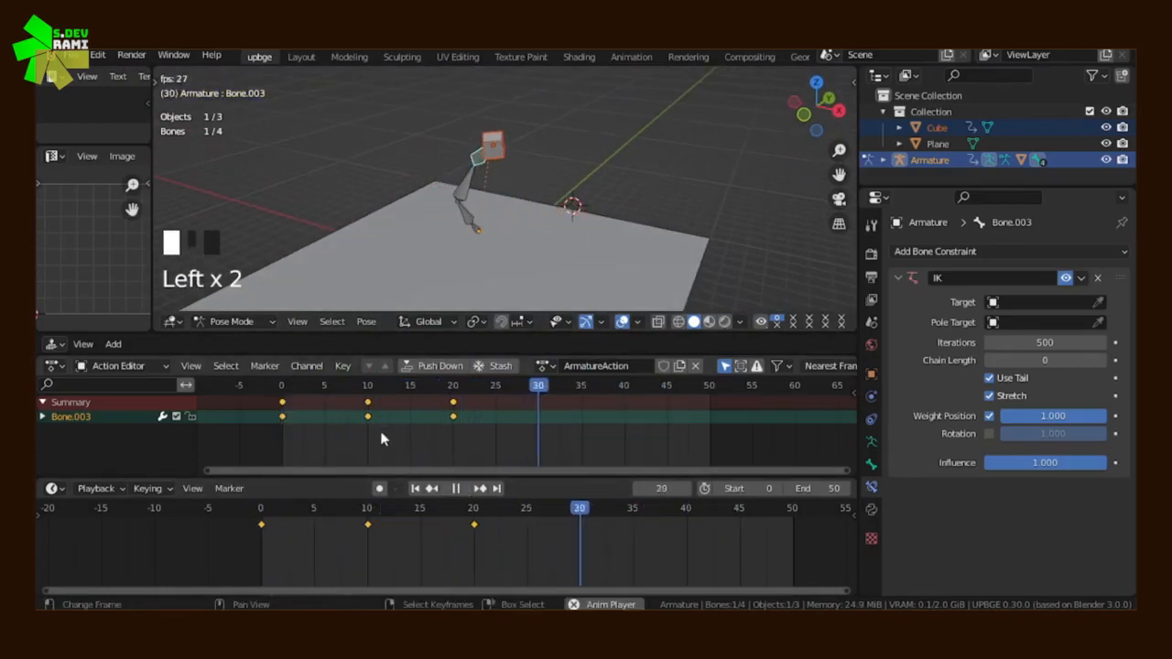
pyautogui.moveTo(469, 275); pyautogui.dragTo(473, 199, button='middle')
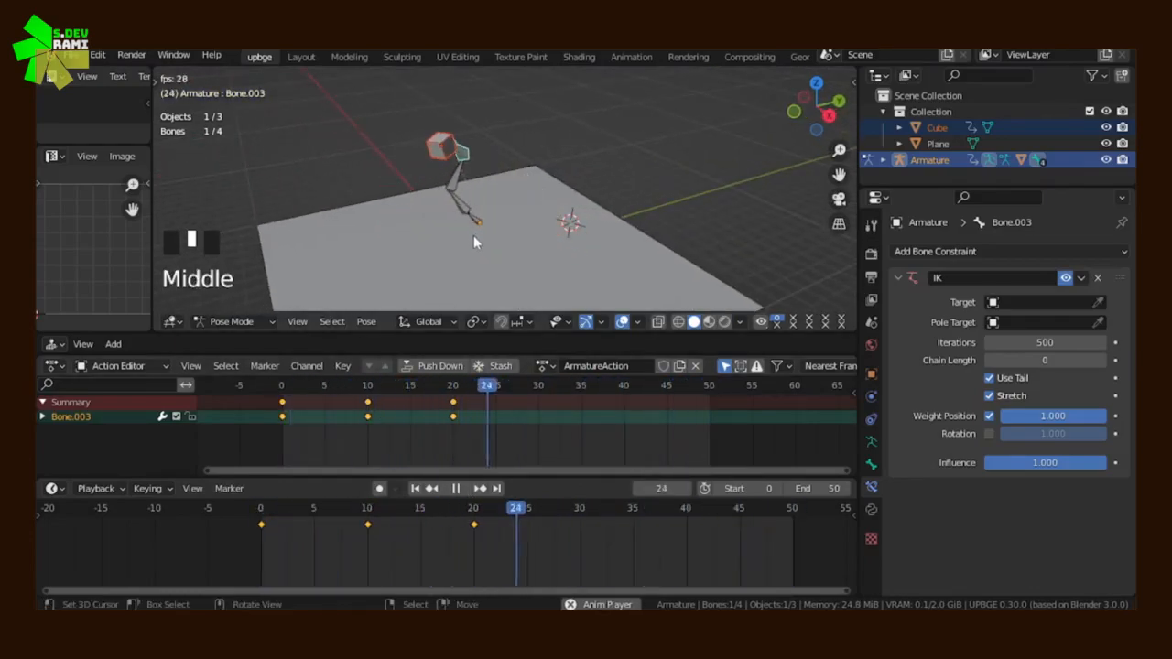
pyautogui.click(457, 488)
pyautogui.click(260, 443)
pyautogui.moveTo(260, 444)
pyautogui.mouseDown()
pyautogui.moveTo(461, 432)
pyautogui.moveTo(262, 434)
pyautogui.mouseUp()
pyautogui.moveTo(402, 229); pyautogui.dragTo(537, 198, button='middle')
pyautogui.scroll(3, 624, 211)
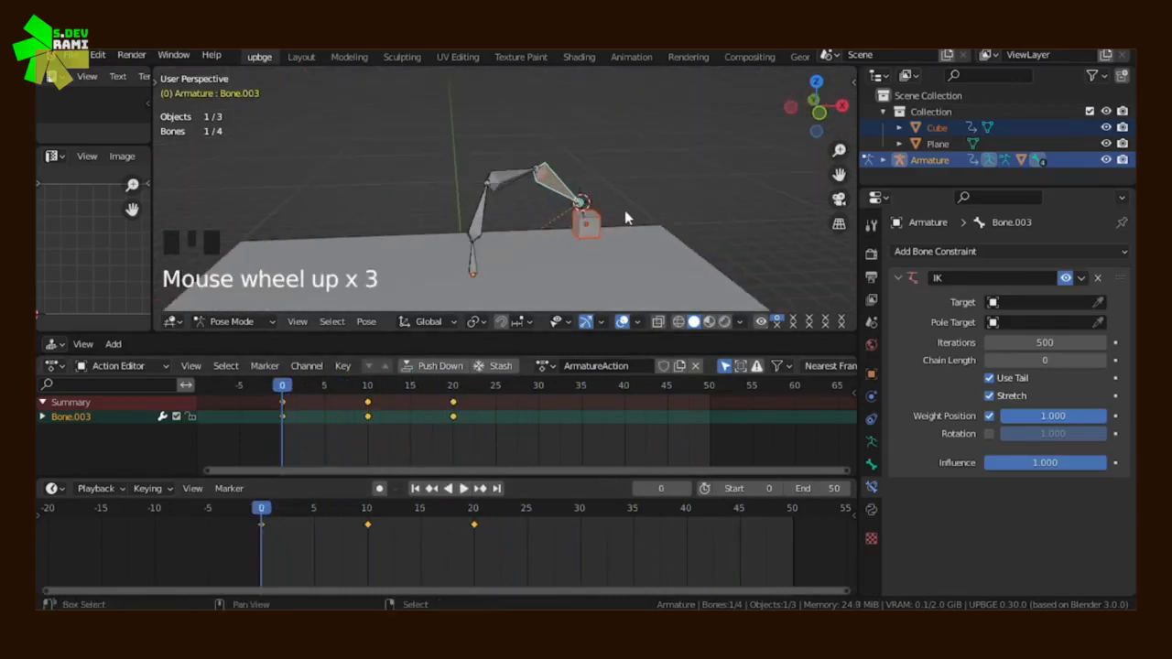
pyautogui.keyDown('shift'); pyautogui.moveTo(624, 211); pyautogui.dragTo(574, 196, button='middle'); pyautogui.keyUp('shift')
pyautogui.click(341, 434)
pyautogui.click(282, 439)
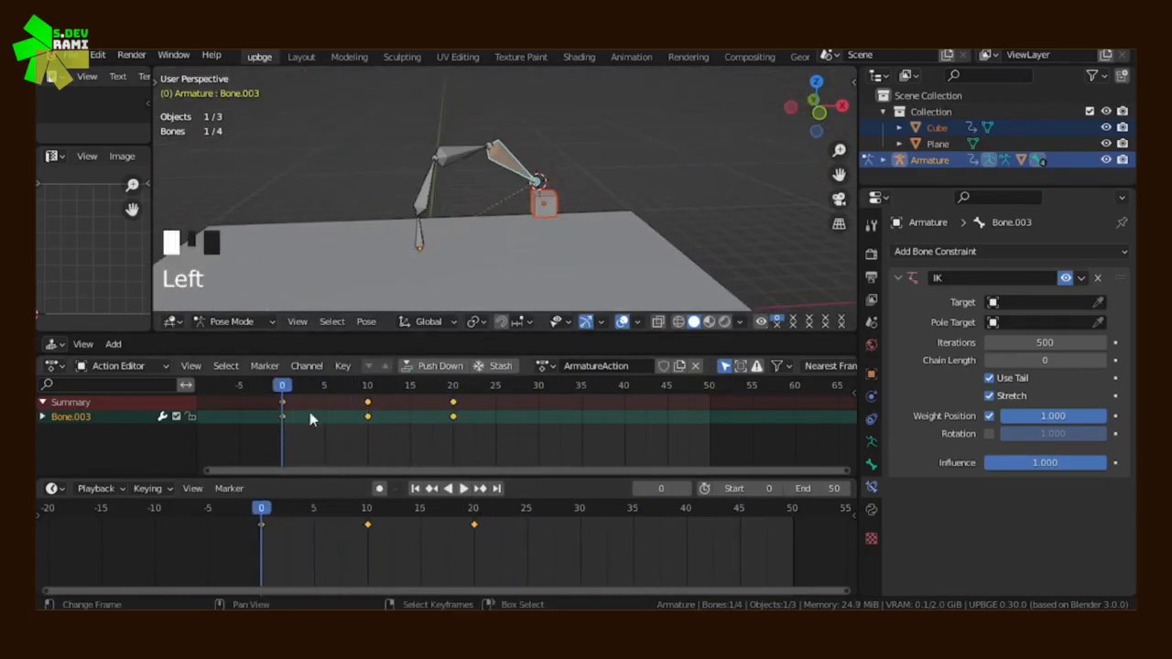
pyautogui.press('Tab')
pyautogui.moveTo(625, 209); pyautogui.dragTo(555, 224, button='middle')
pyautogui.press('Tab')
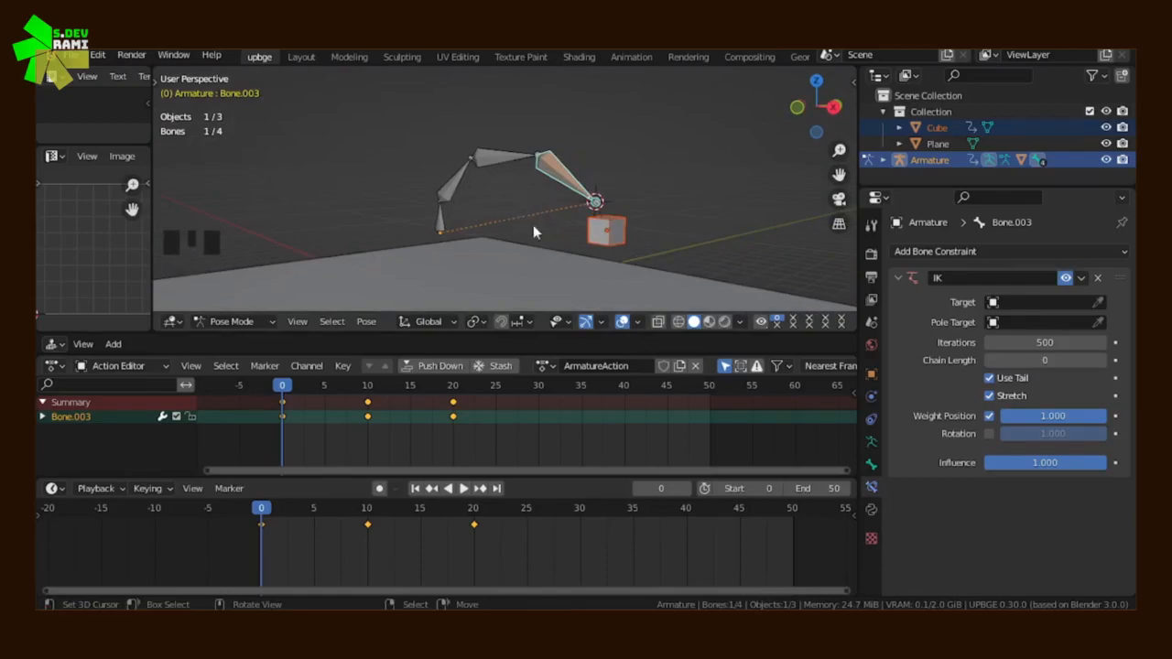
# Try to rotate the last bone at frame 0
pyautogui.press('r')
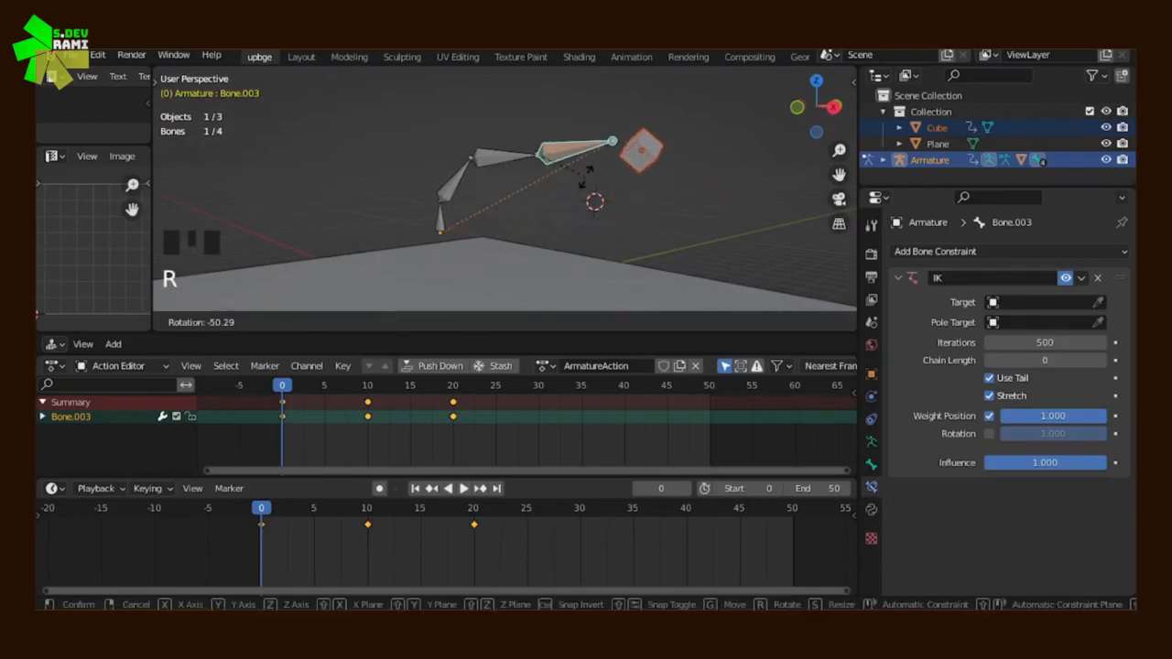
pyautogui.rightClick(574, 262)
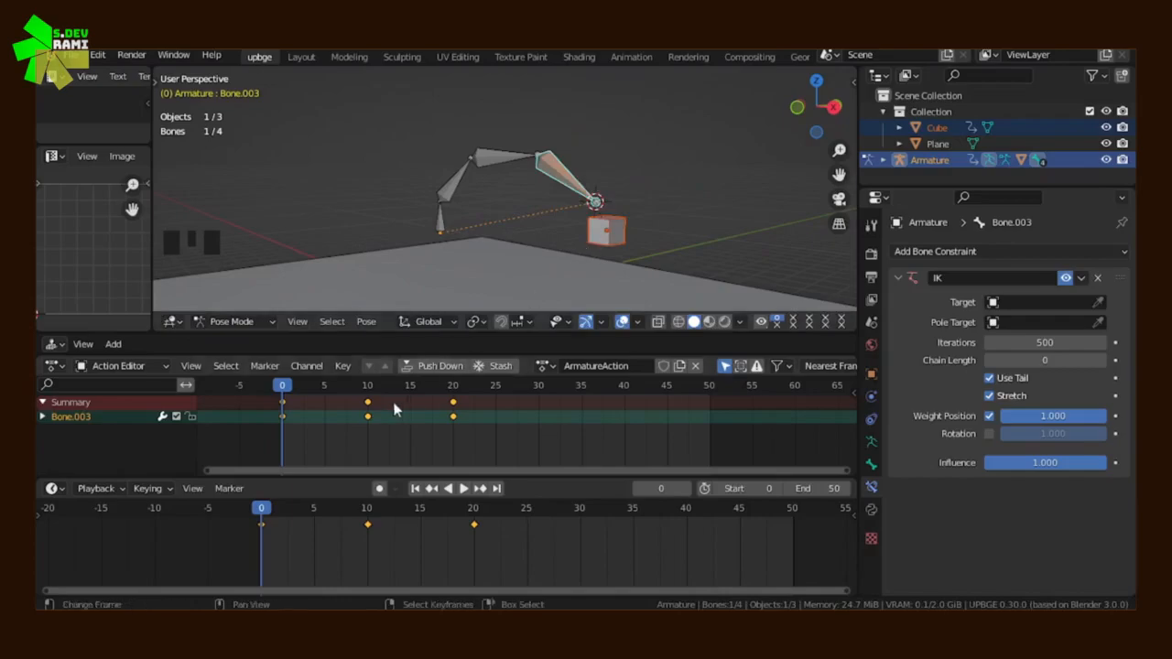
# At frame 10, rotate the second bone down toward the plane and insert a Whole Character (Selected Bones Only) keyframe
pyautogui.click(370, 429)
pyautogui.press('r')
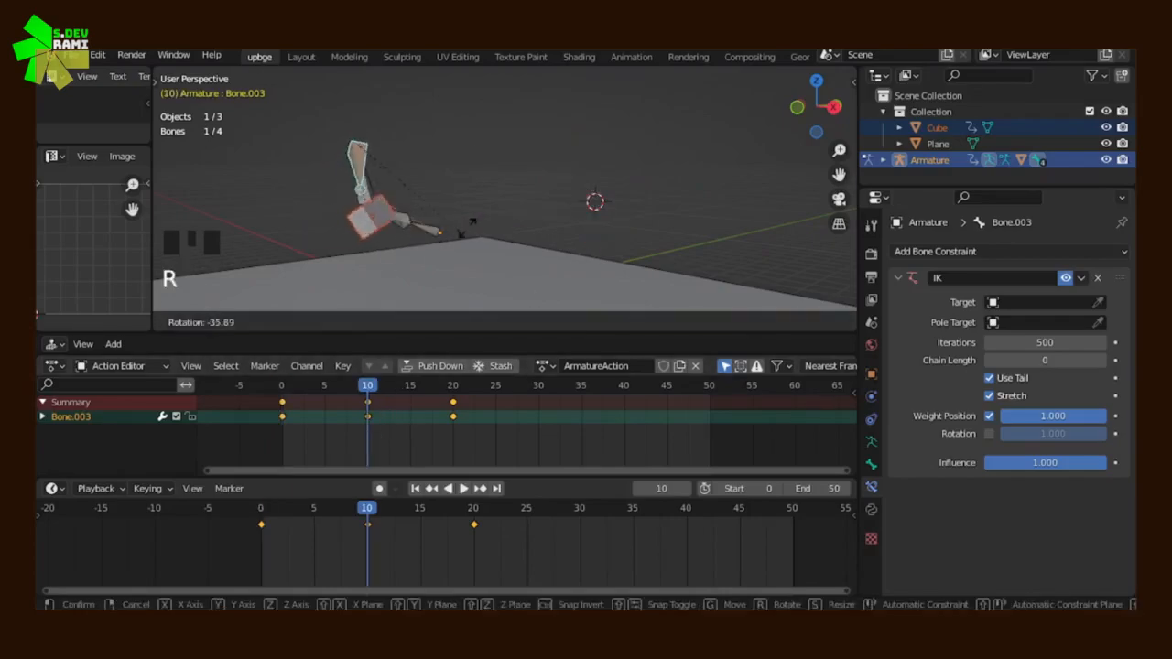
pyautogui.rightClick(398, 231)
pyautogui.rightClick(398, 231)
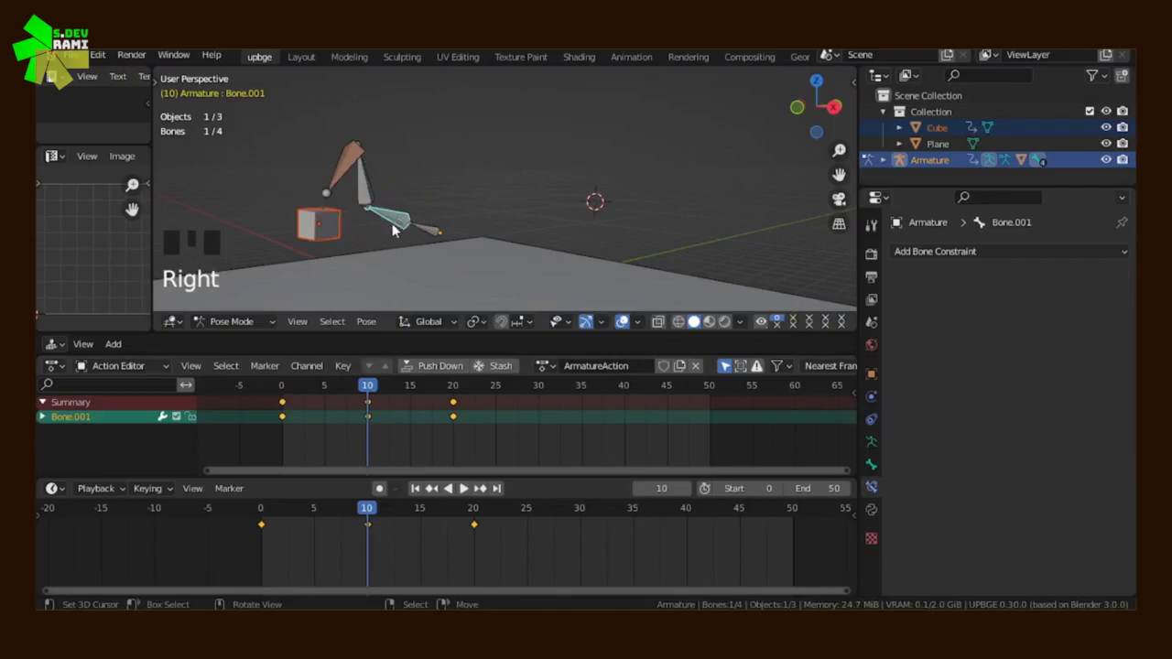
pyautogui.moveTo(395, 229); pyautogui.dragTo(497, 196, button='middle')
pyautogui.press('r')
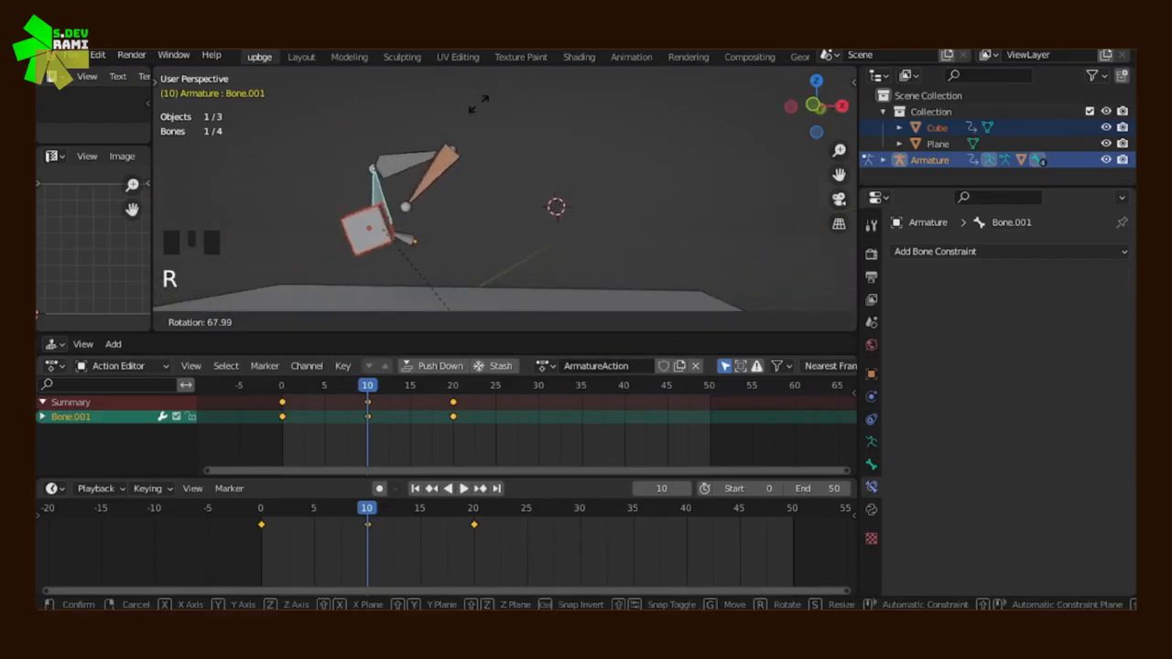
pyautogui.rightClick(378, 199)
pyautogui.press('r')
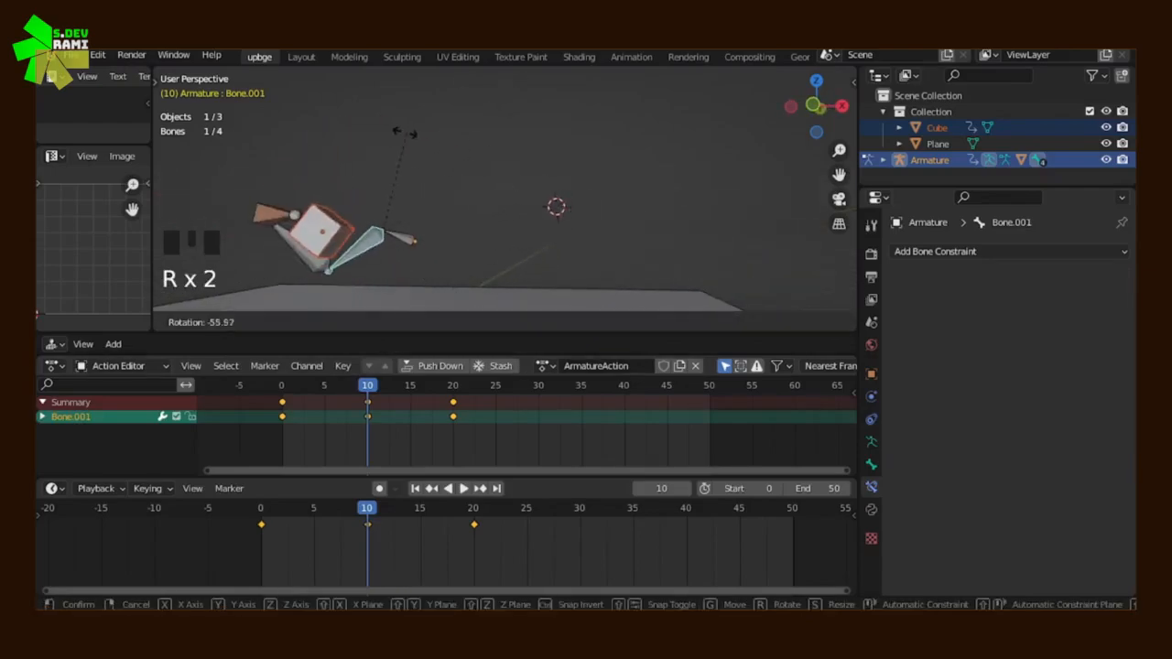
pyautogui.click(395, 135)
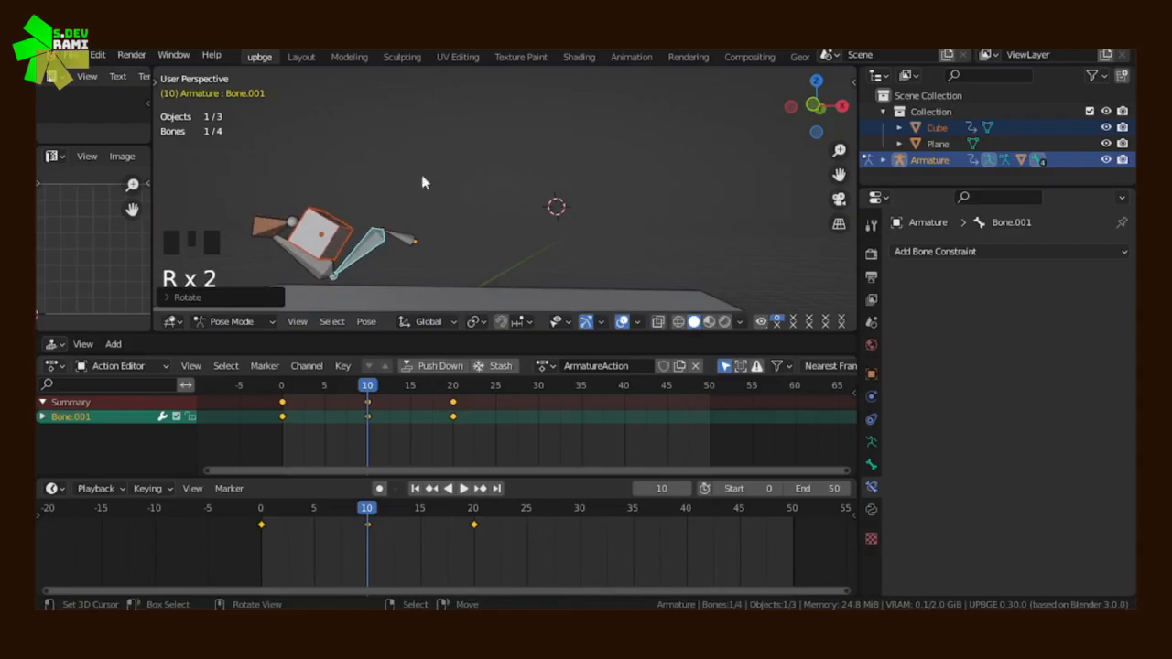
pyautogui.press('i')
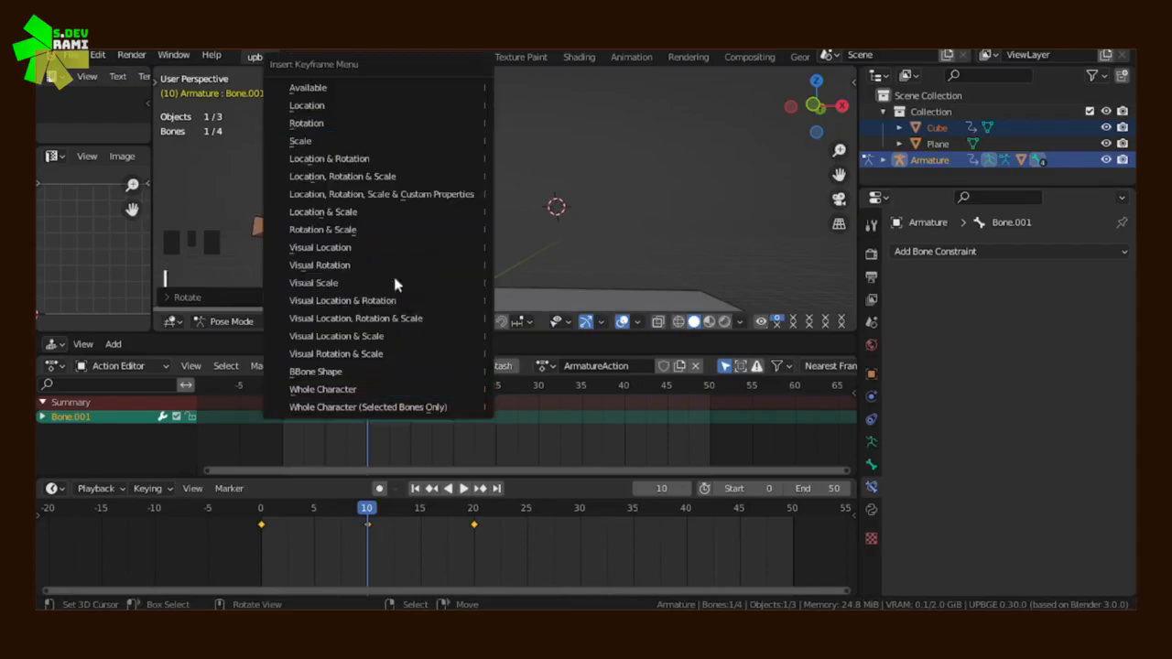
pyautogui.click(404, 408)
# Play the armature animation from near its start and watch the changed pose from another angle
pyautogui.press('space')
pyautogui.click(293, 456)
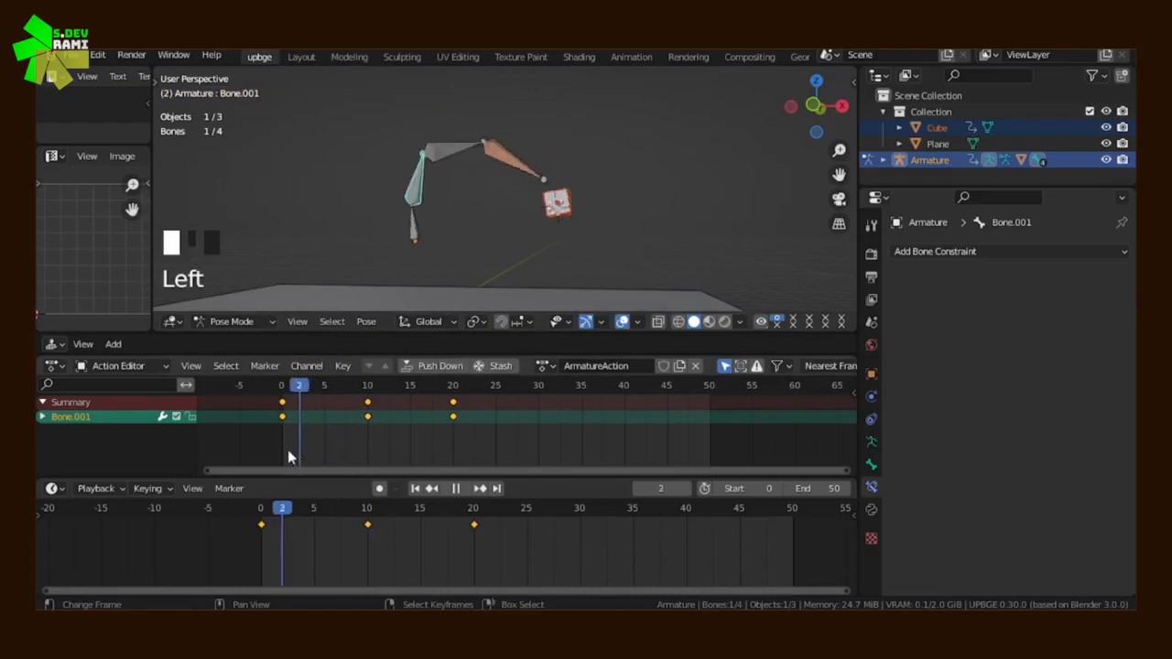
pyautogui.press('Escape')
pyautogui.click(455, 490)
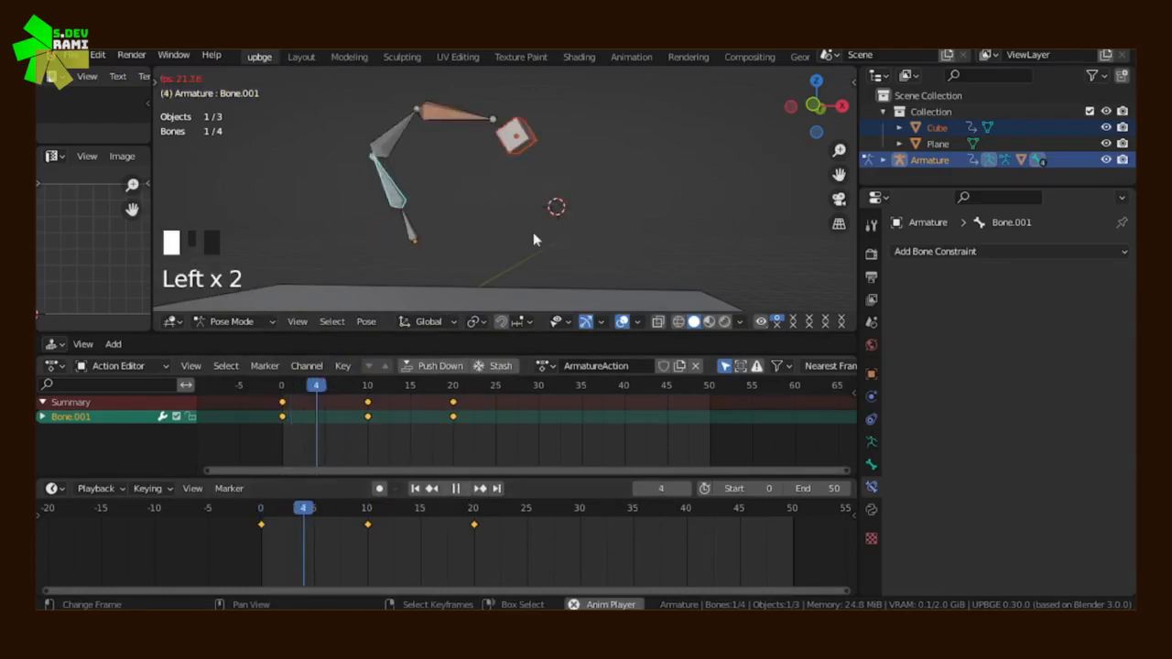
pyautogui.moveTo(516, 266); pyautogui.dragTo(524, 240, button='middle')
pyautogui.scroll(-3, 501, 242)
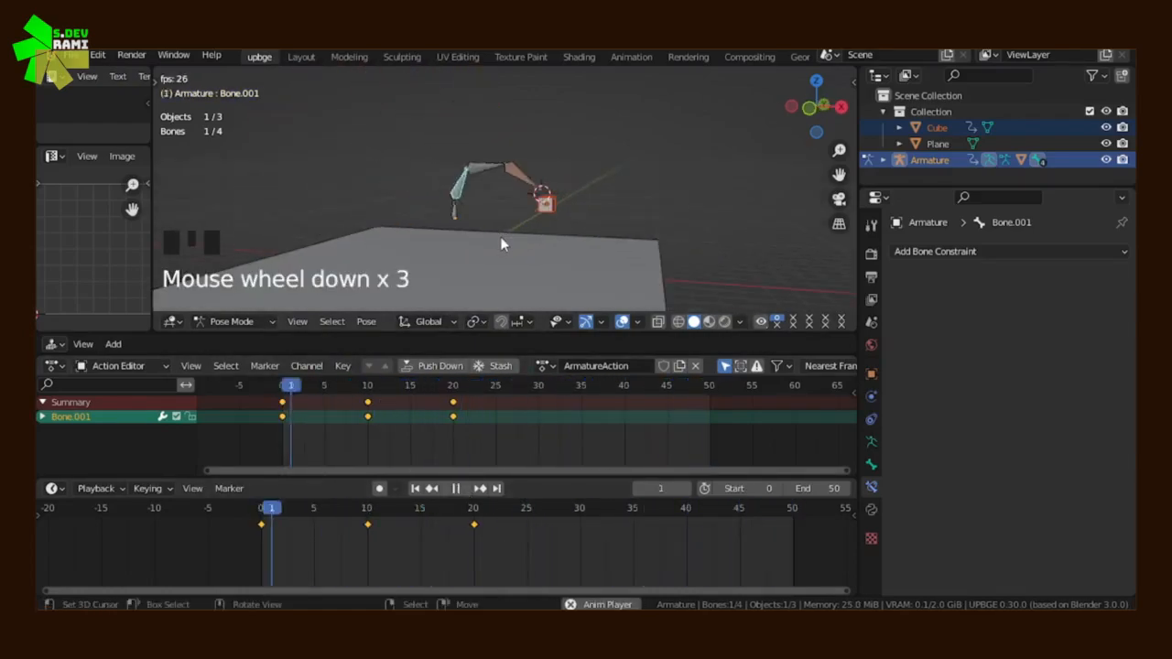
# Set the scene's end frame to 30 while the animation plays, then stop playback and return to frame 0
pyautogui.moveTo(803, 488); pyautogui.dragTo(773, 462)
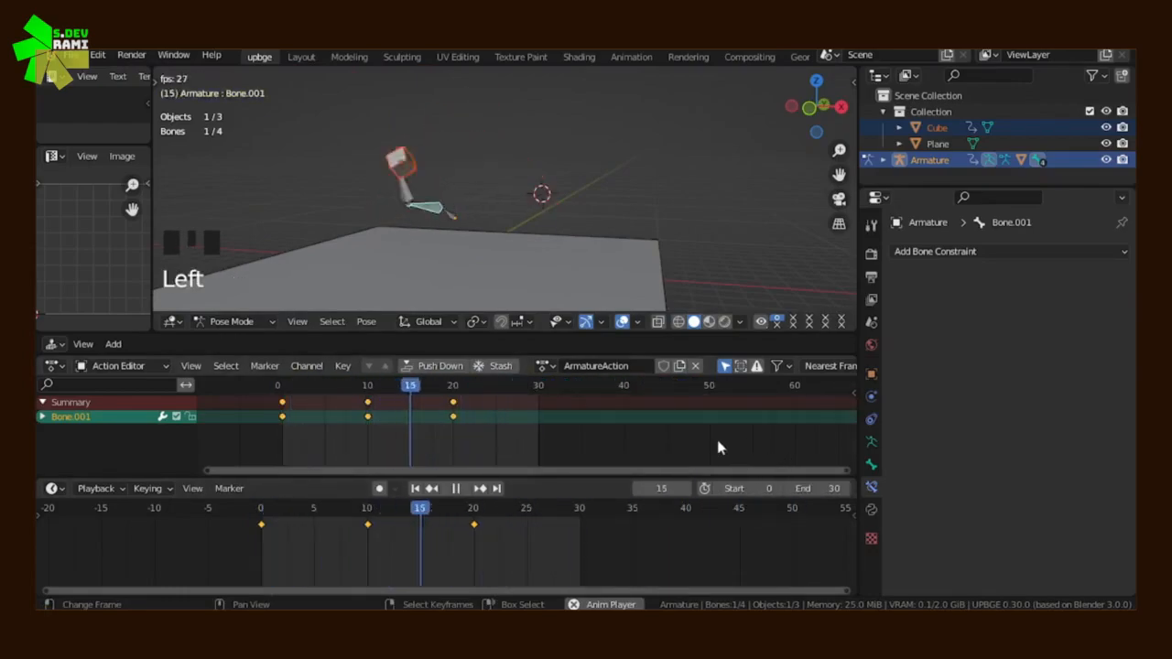
pyautogui.moveTo(644, 292); pyautogui.dragTo(231, 220, button='middle')
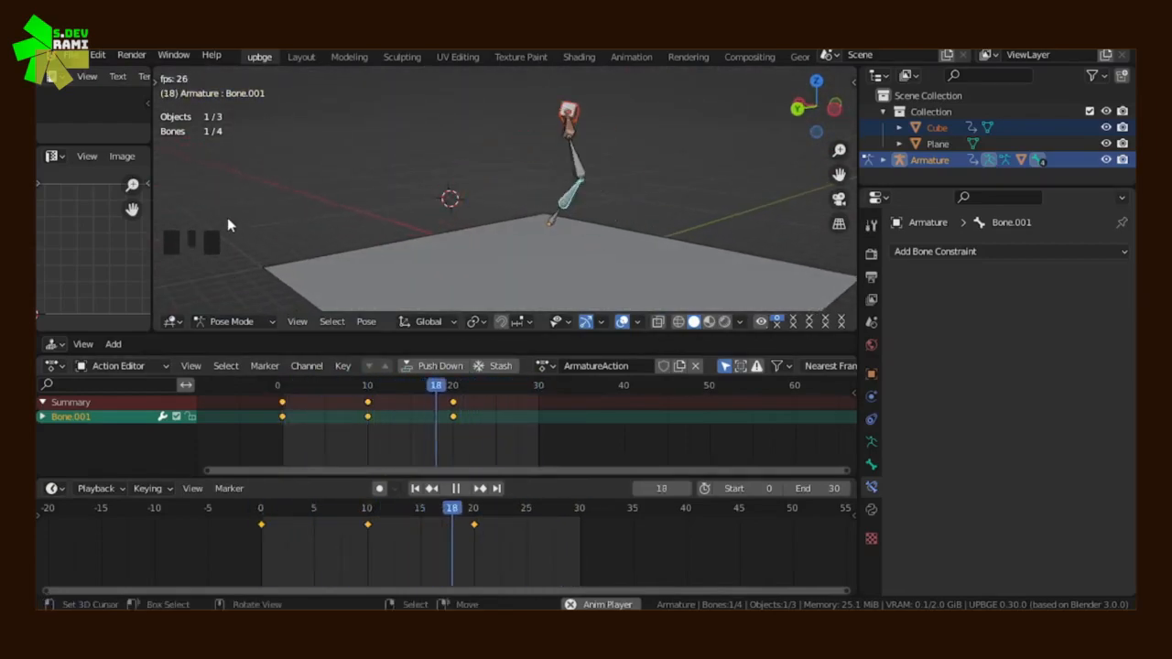
pyautogui.moveTo(639, 182); pyautogui.dragTo(429, 200, button='middle')
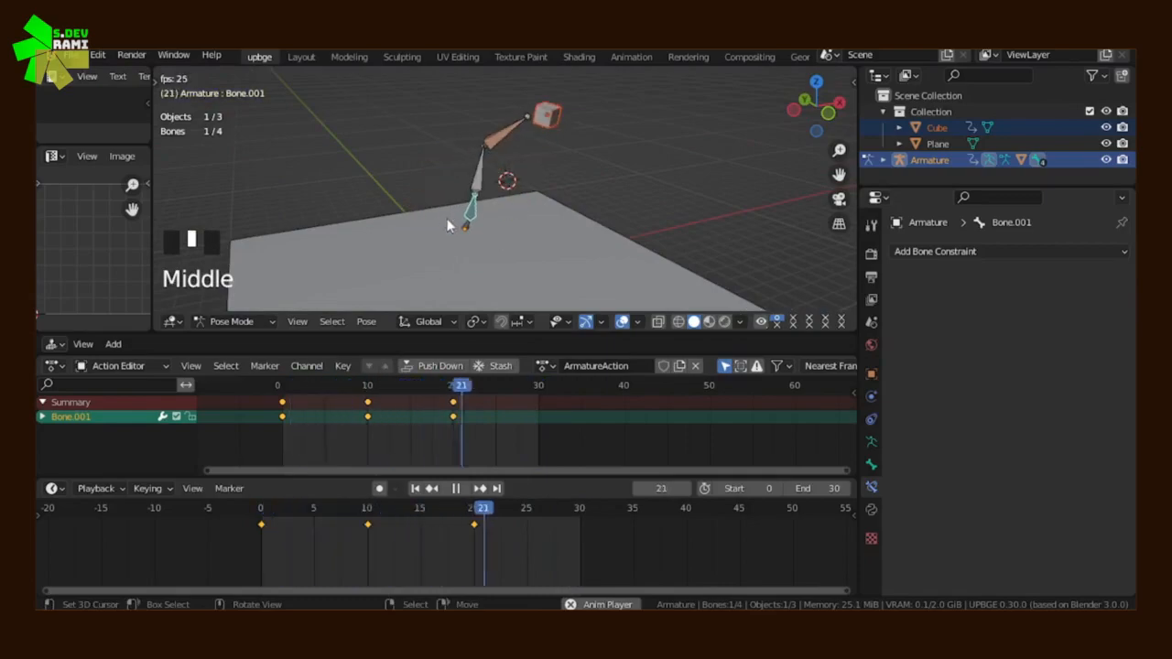
pyautogui.press('Escape')
pyautogui.moveTo(311, 439); pyautogui.dragTo(236, 430)
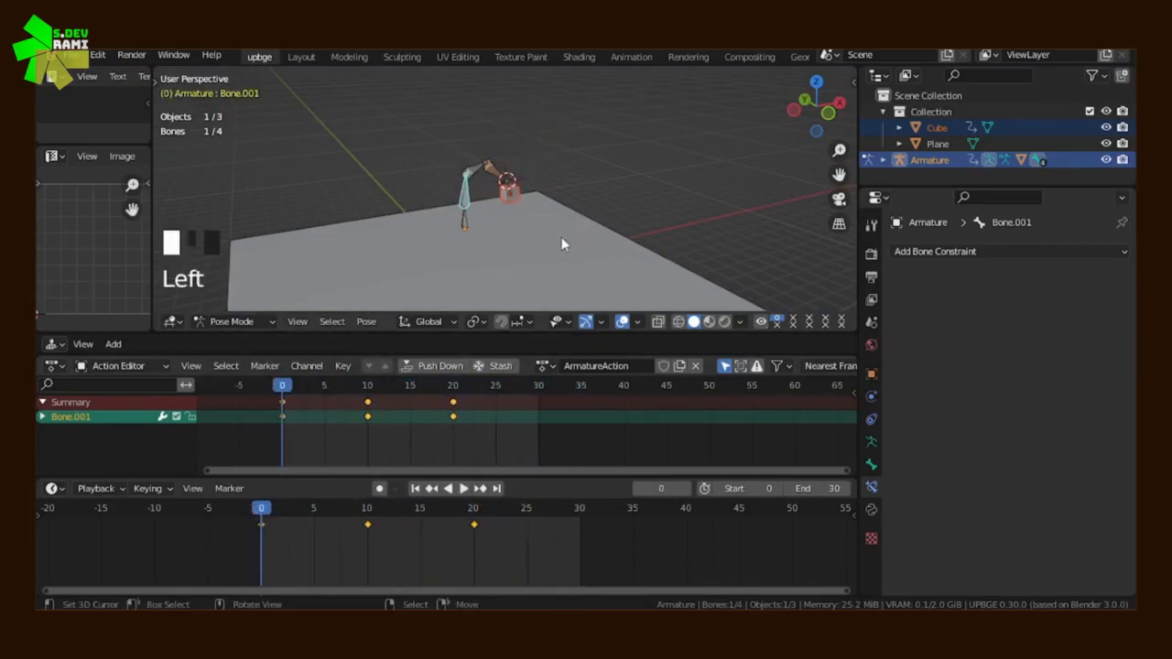
# Switch to Object Mode and delete the armature together with its parented cube
pyautogui.press('Tab')
pyautogui.click(261, 322)
pyautogui.click(240, 303)
pyautogui.moveTo(327, 294); pyautogui.dragTo(510, 215, button='middle')
pyautogui.hotkey('shift', 'x')
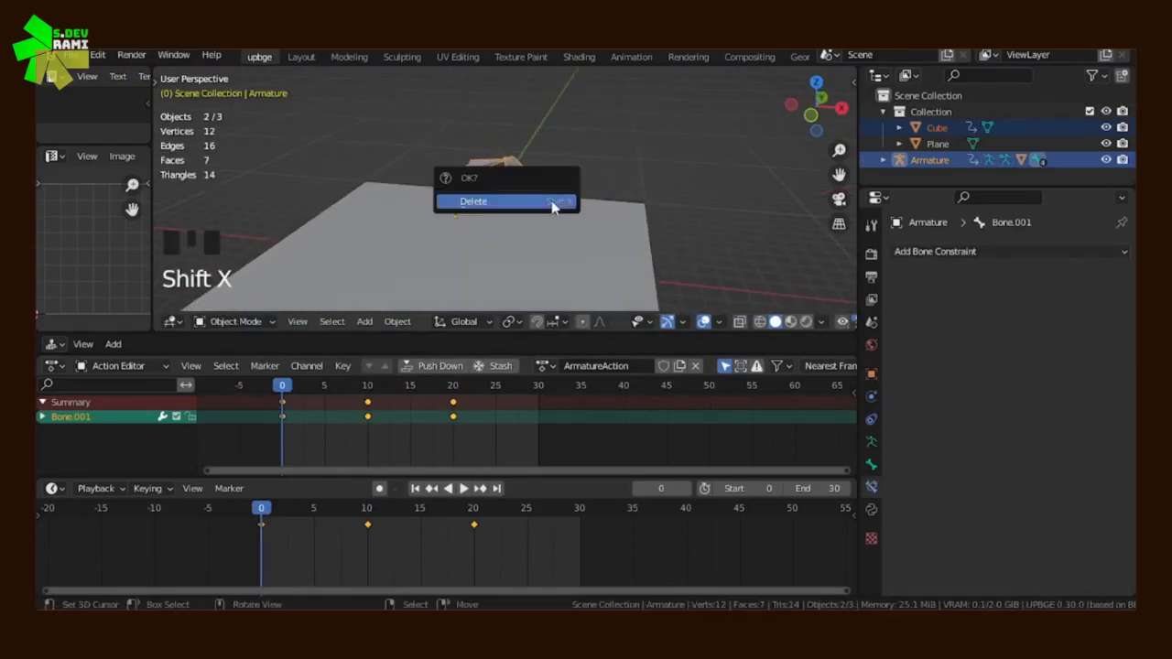
pyautogui.click(549, 200)
# Snap the 3D cursor to the world origin and add a mesh cube there
pyautogui.scroll(2, 488, 241)
pyautogui.hotkey('shift', 's')
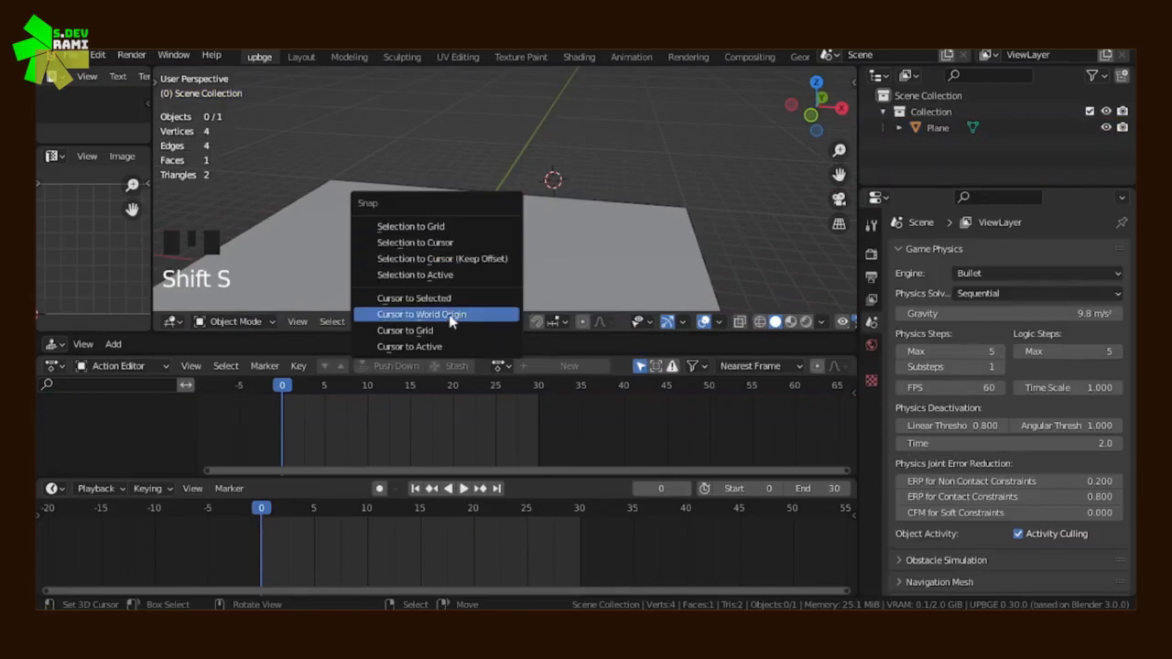
pyautogui.click(448, 317)
pyautogui.keyDown('shift'); pyautogui.moveTo(491, 265); pyautogui.dragTo(517, 194, button='middle'); pyautogui.keyUp('shift')
pyautogui.hotkey('shift', 'a')
pyautogui.moveTo(488, 89)
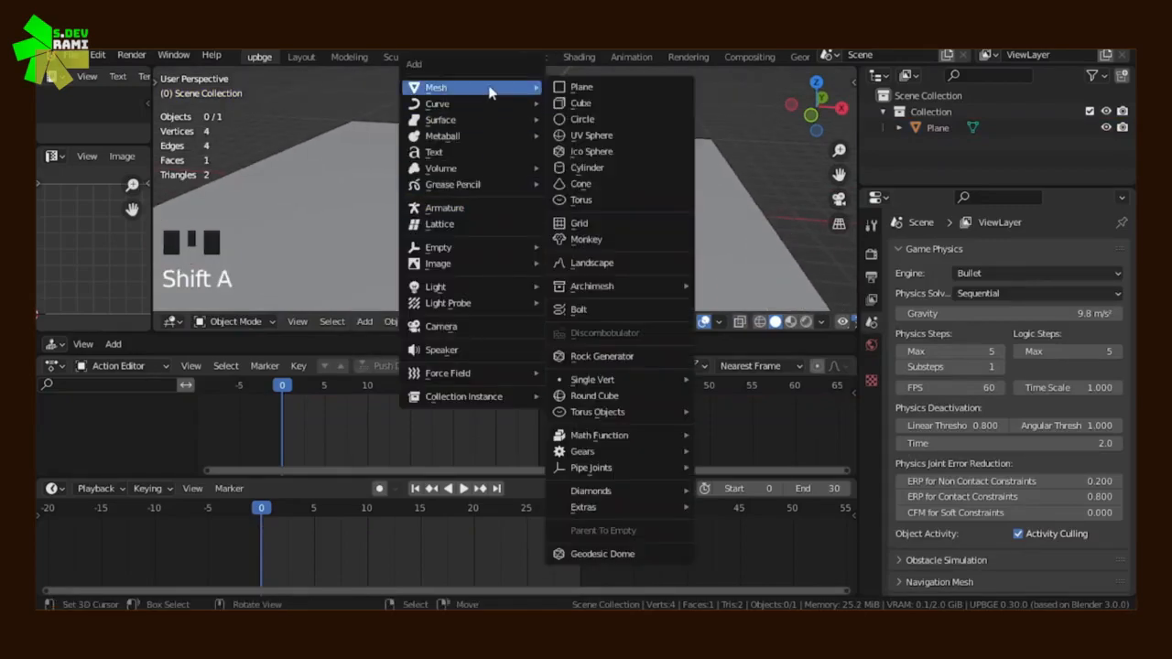
pyautogui.click(569, 103)
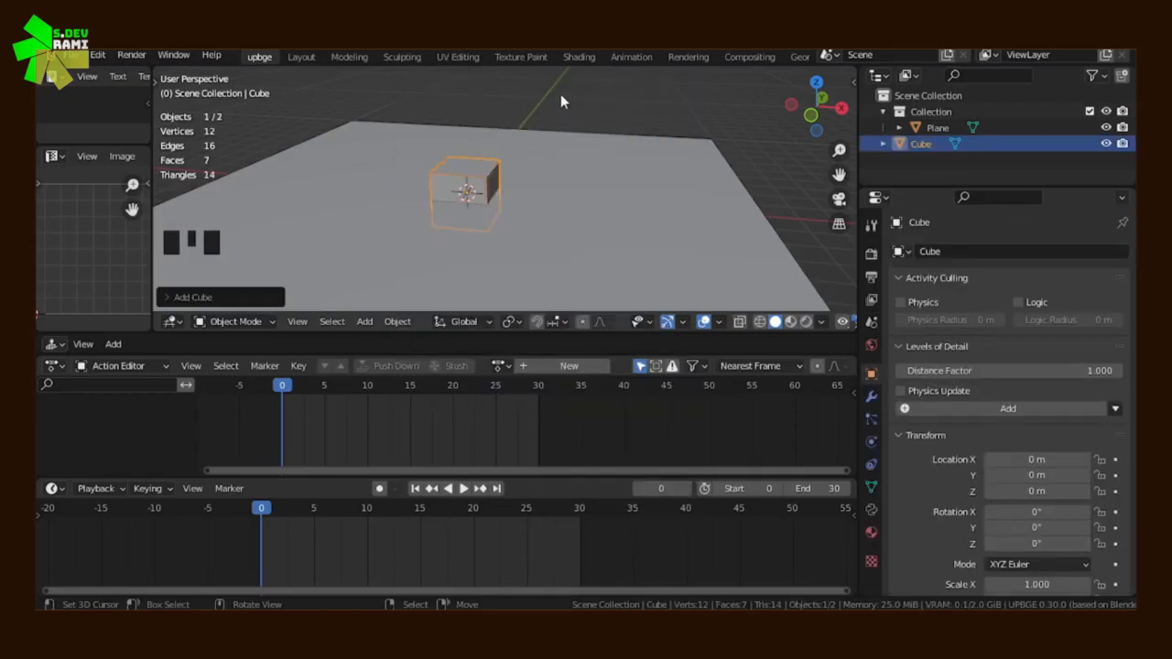
# Raise the cube along the Z axis to about 1.11 m so it sits above the plane
pyautogui.press('g')
pyautogui.press('x')
pyautogui.press('z')
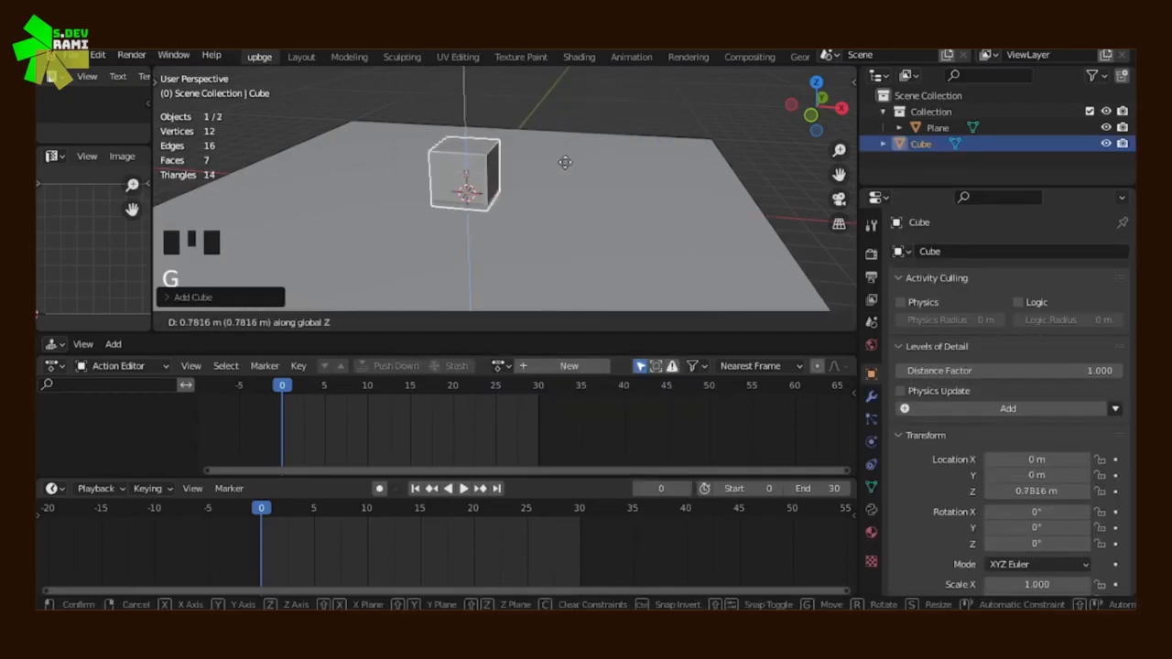
pyautogui.click(587, 159)
pyautogui.moveTo(588, 159); pyautogui.dragTo(585, 201, button='middle')
pyautogui.scroll(3, 585, 202)
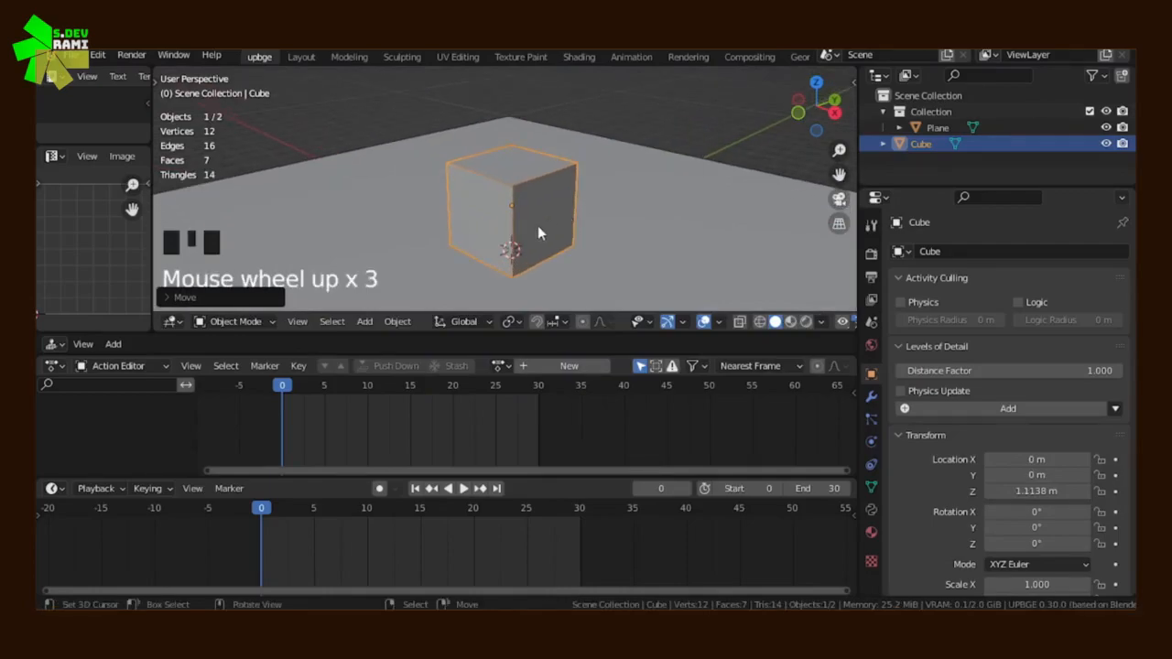
pyautogui.scroll(-1, 539, 225)
pyautogui.keyDown('shift'); pyautogui.moveTo(539, 224); pyautogui.dragTo(522, 200, button='middle'); pyautogui.keyUp('shift')
pyautogui.scroll(-6, 522, 200)
pyautogui.scroll(2, 522, 203)
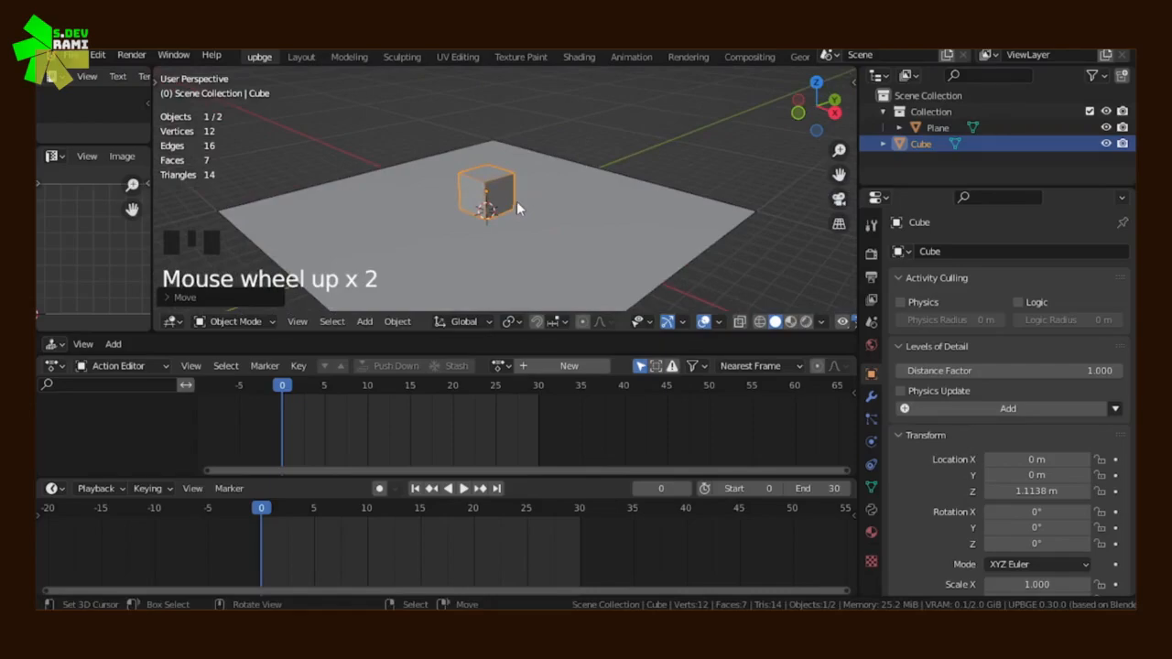
# Give the cube a new material and display the viewport in Rendered shading
pyautogui.click(871, 534)
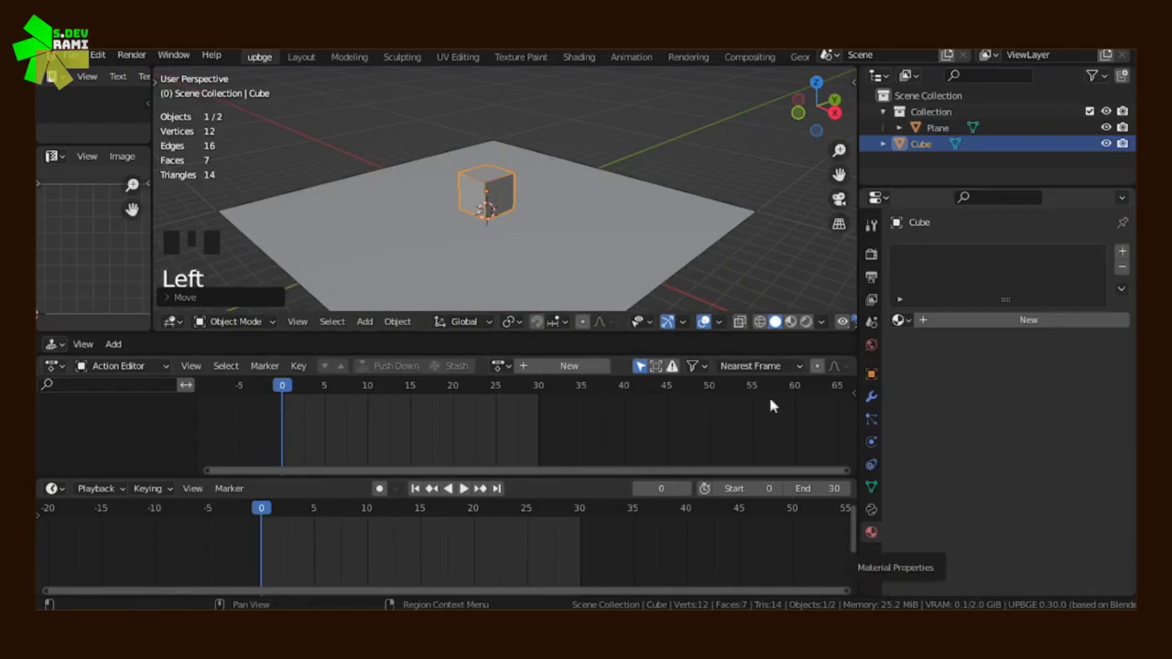
pyautogui.click(989, 321)
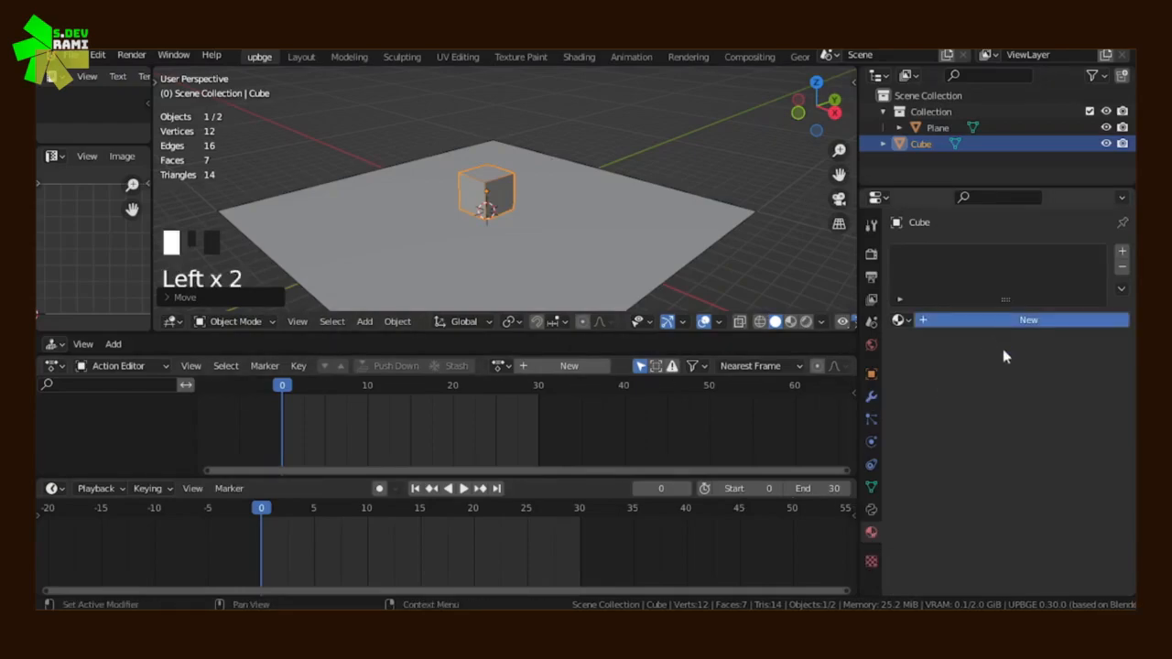
pyautogui.press('z')
pyautogui.press('z')
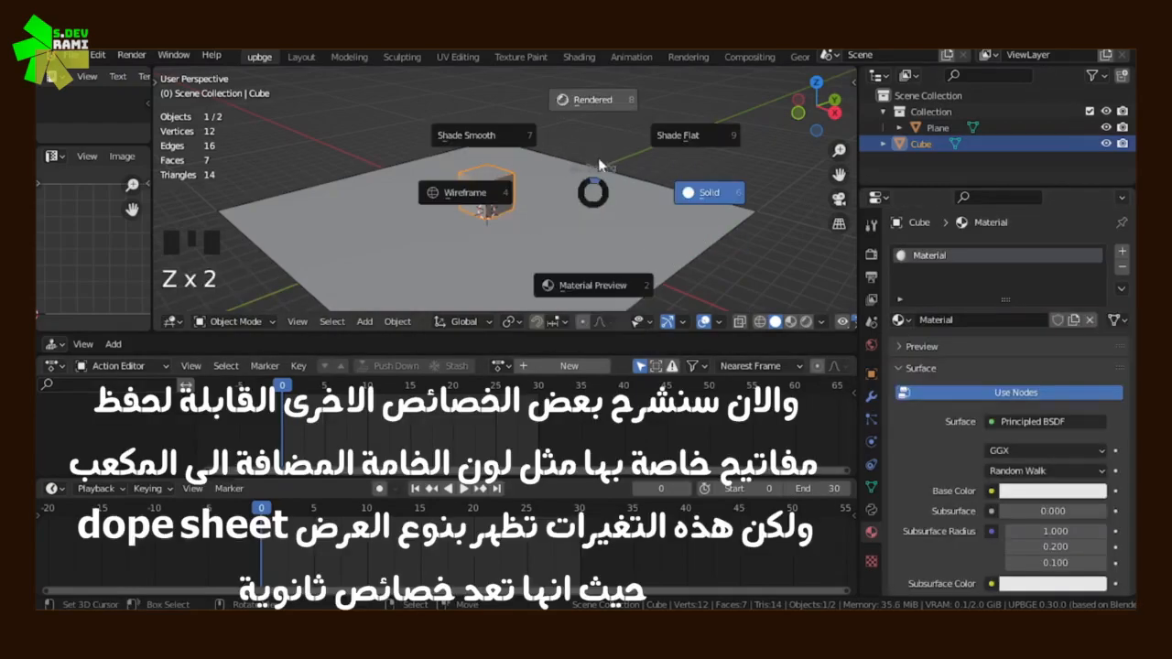
pyautogui.click(593, 100)
# Add a Sun light, move it above the plane beside the cube, and increase its strength
pyautogui.hotkey('shift', 'a')
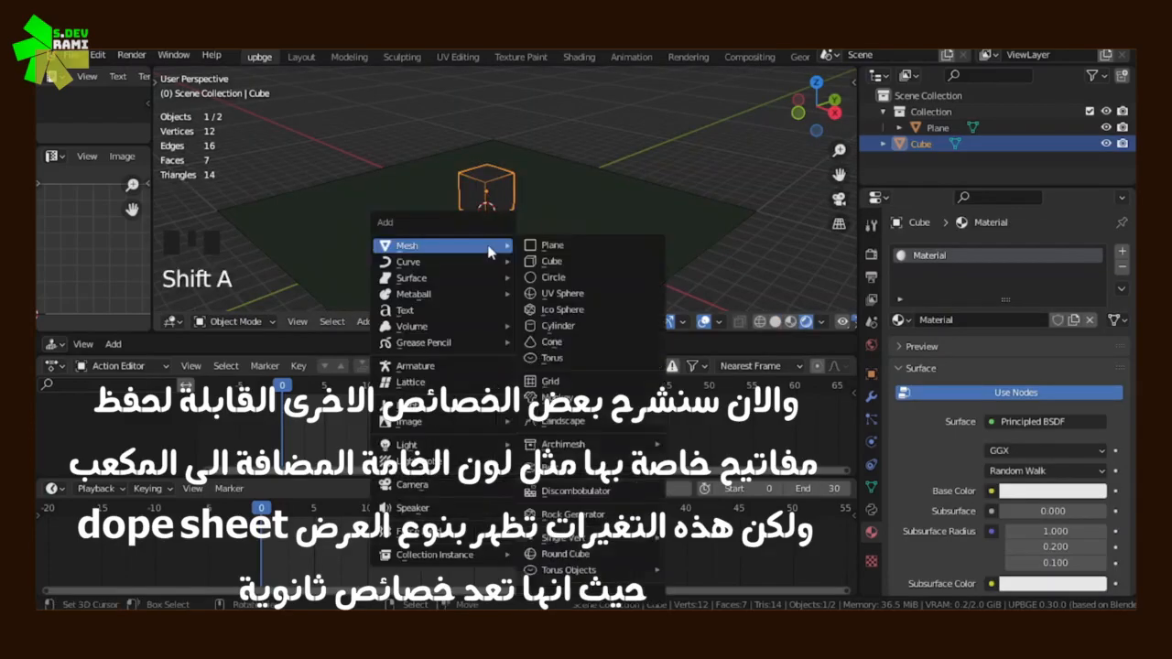
pyautogui.moveTo(439, 444)
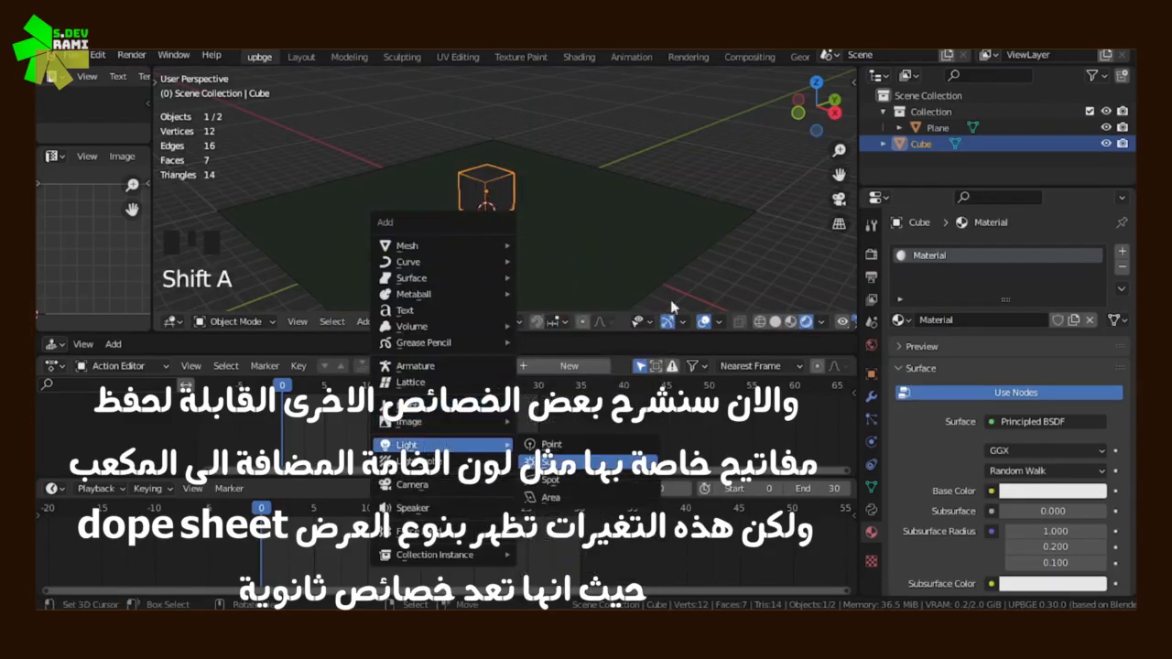
pyautogui.press('Return')
pyautogui.press('g')
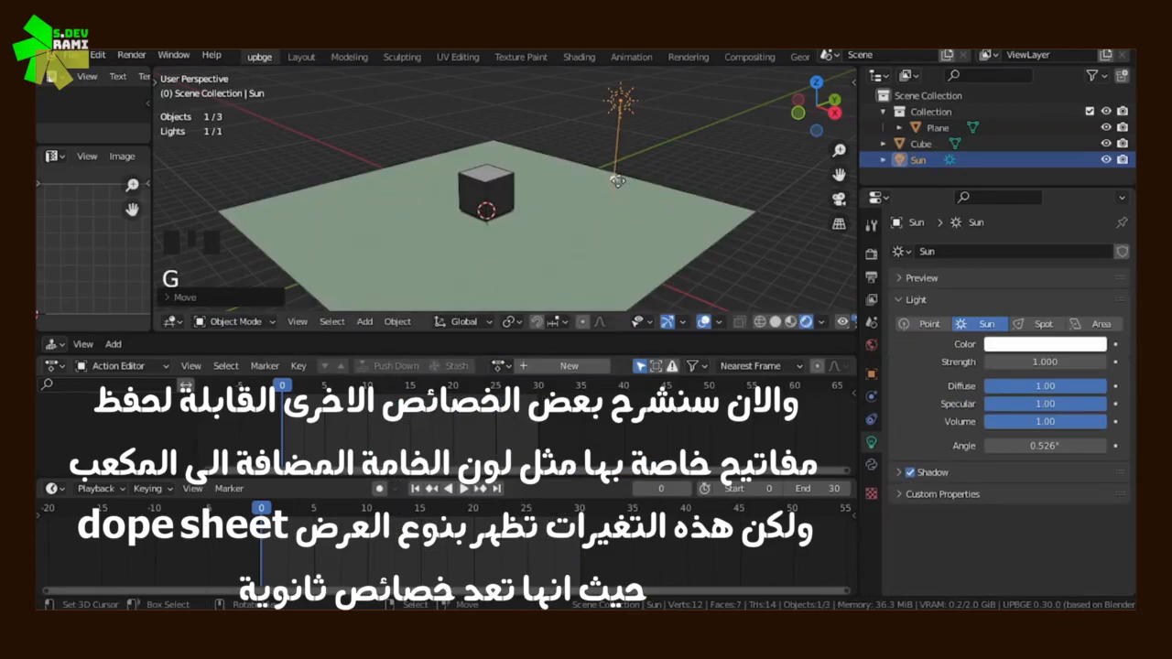
pyautogui.click(541, 210)
pyautogui.moveTo(541, 210); pyautogui.dragTo(535, 161)
pyautogui.moveTo(1045, 361)
pyautogui.mouseDown()
pyautogui.moveTo(1080, 361)
pyautogui.moveTo(1065, 362)
pyautogui.mouseUp()
# Select the cube and set its material's Base Color to bright green
pyautogui.scroll(2, 489, 219)
pyautogui.rightClick(485, 211)
pyautogui.click(1025, 492)
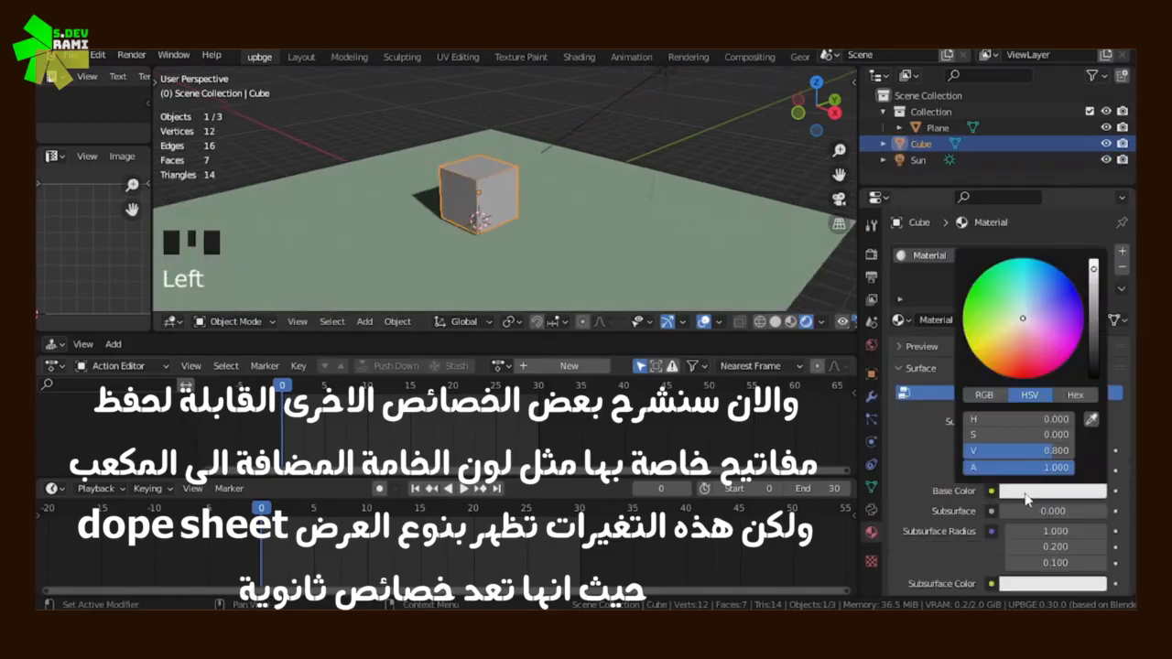
pyautogui.moveTo(1005, 314); pyautogui.dragTo(972, 295)
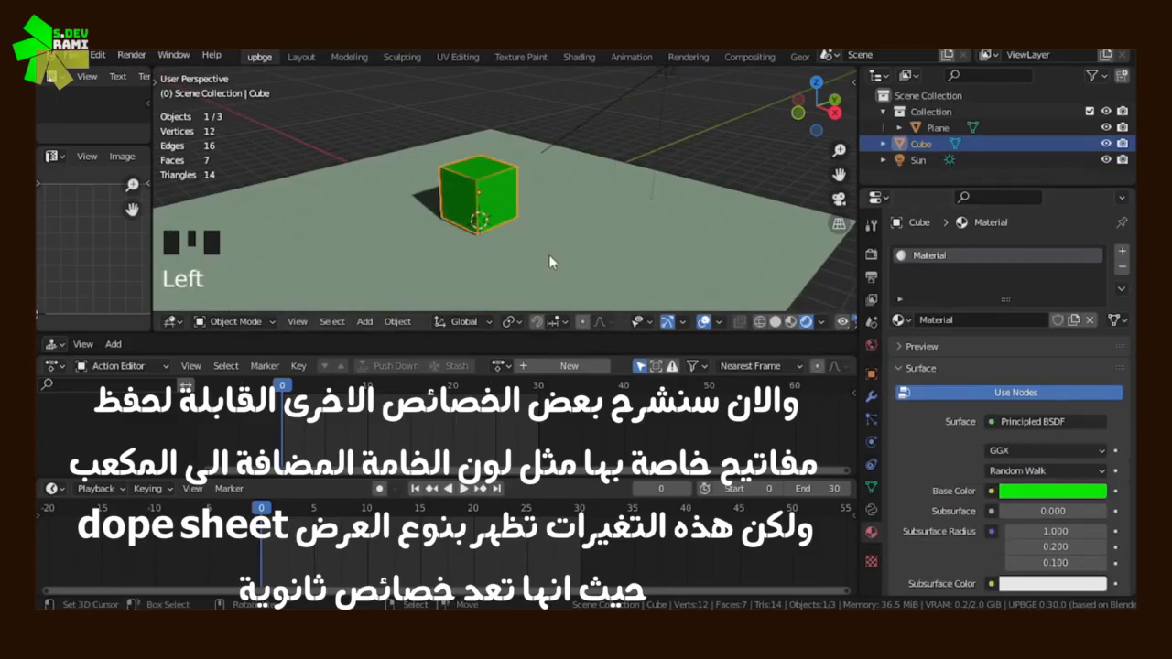
pyautogui.moveTo(552, 255); pyautogui.dragTo(561, 252, button='middle')
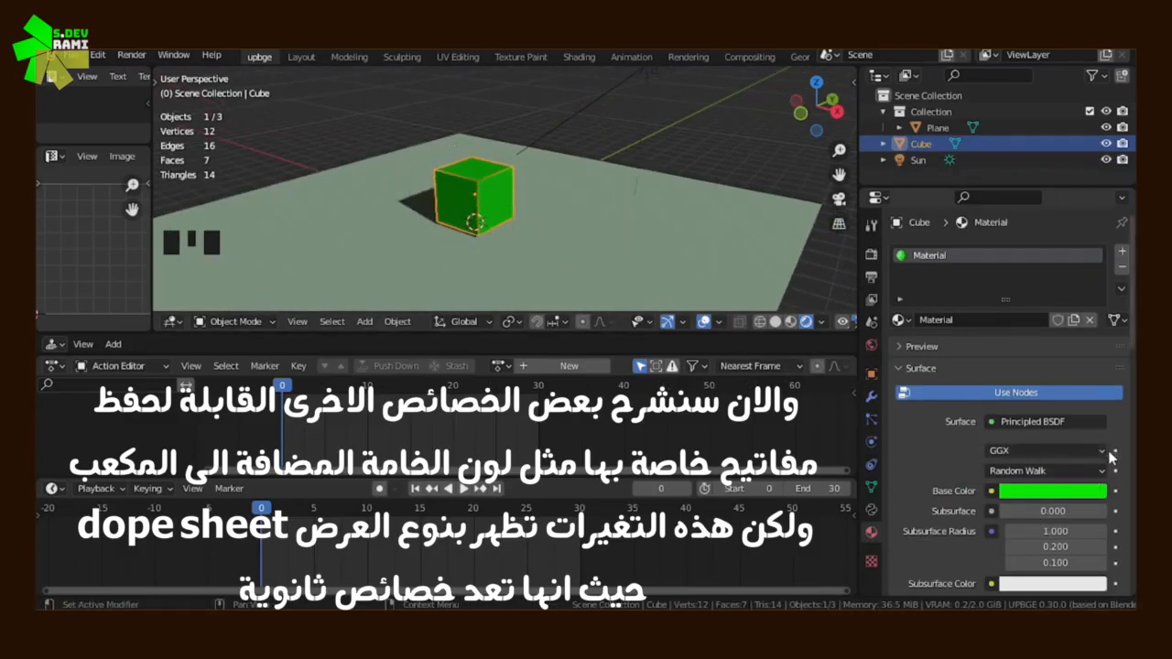
# Insert a keyframe for the cube material's Base Color at frame 0
pyautogui.scroll(-8, 1121, 553)
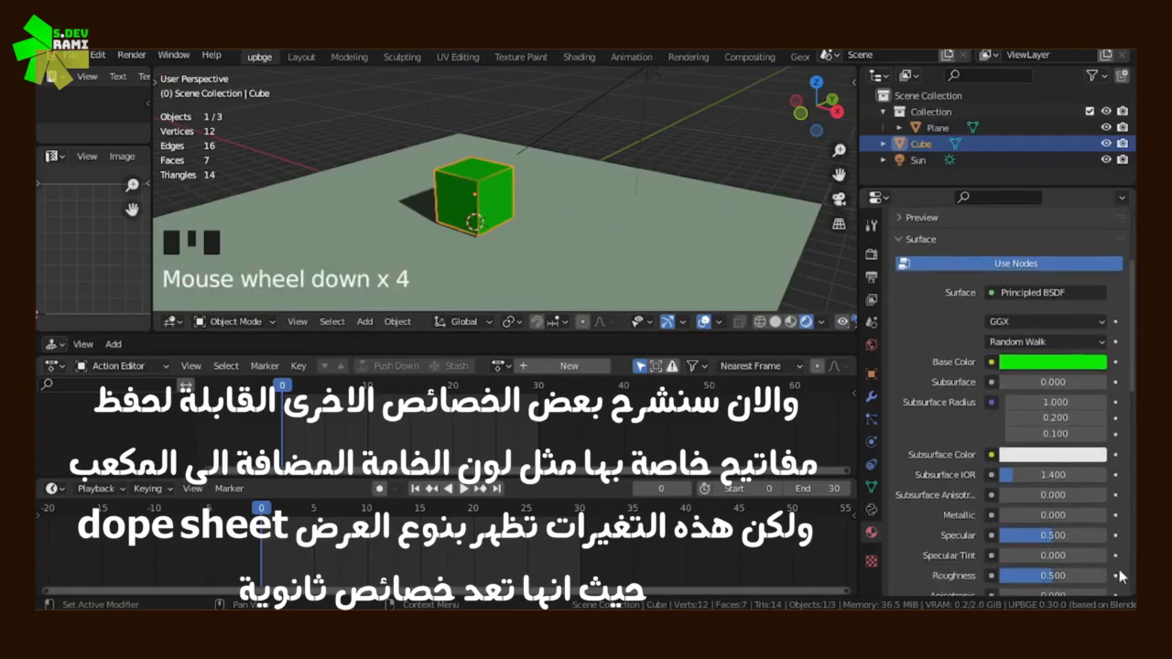
pyautogui.scroll(4, 1120, 366)
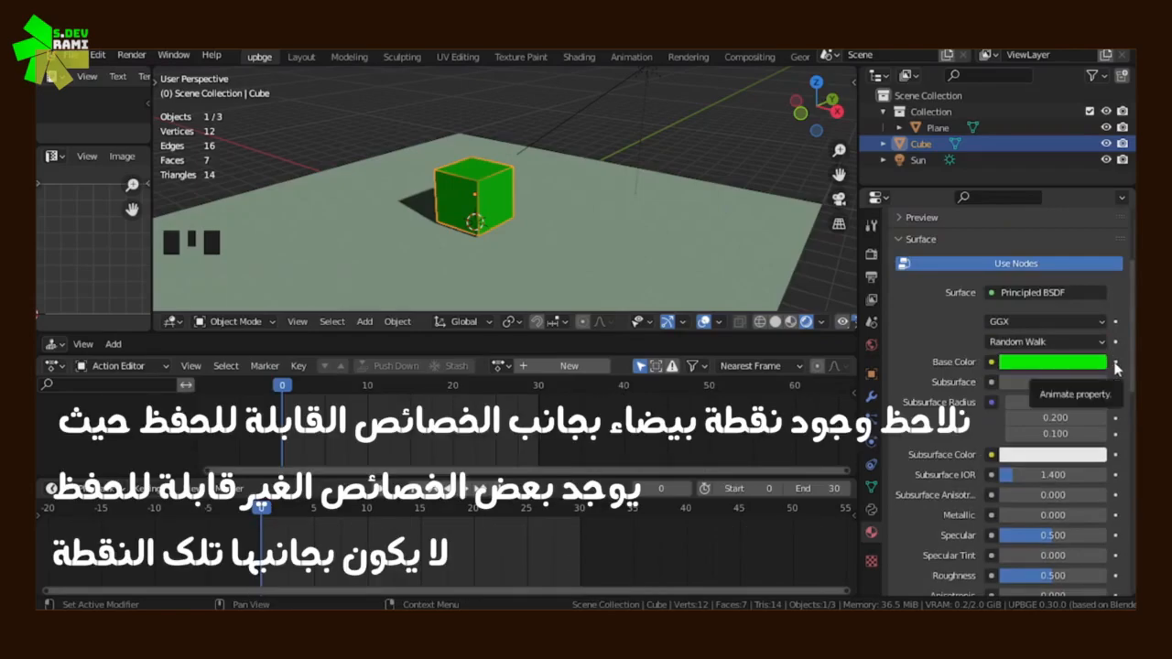
pyautogui.click(1115, 363)
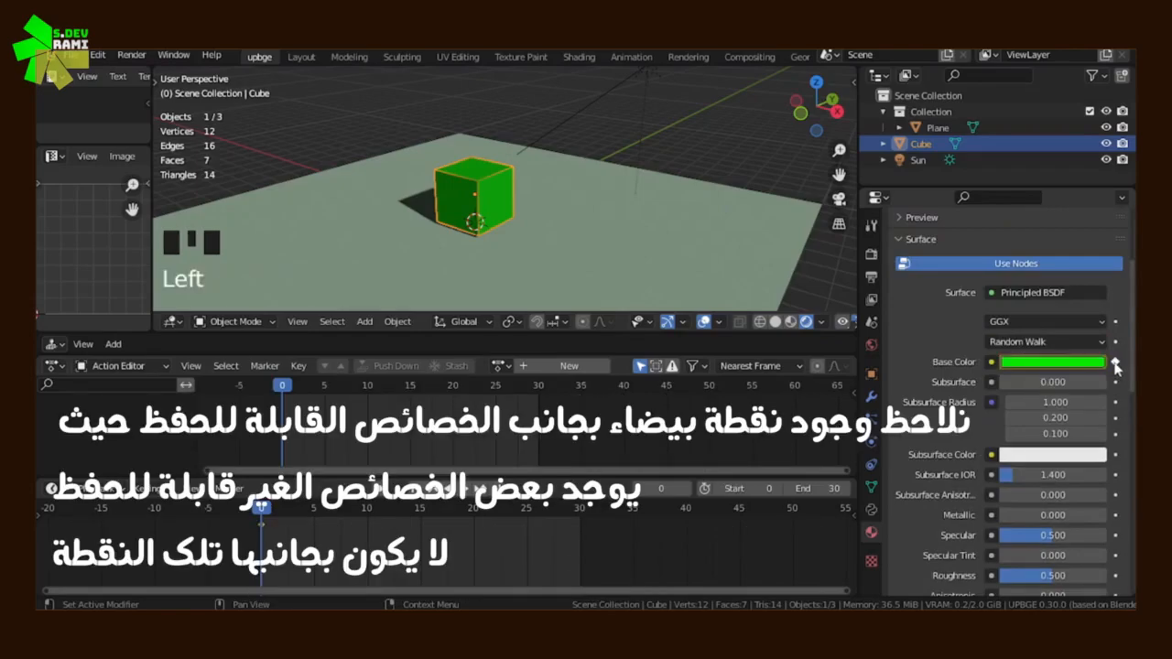
pyautogui.moveTo(488, 370); pyautogui.dragTo(516, 369, button='middle')
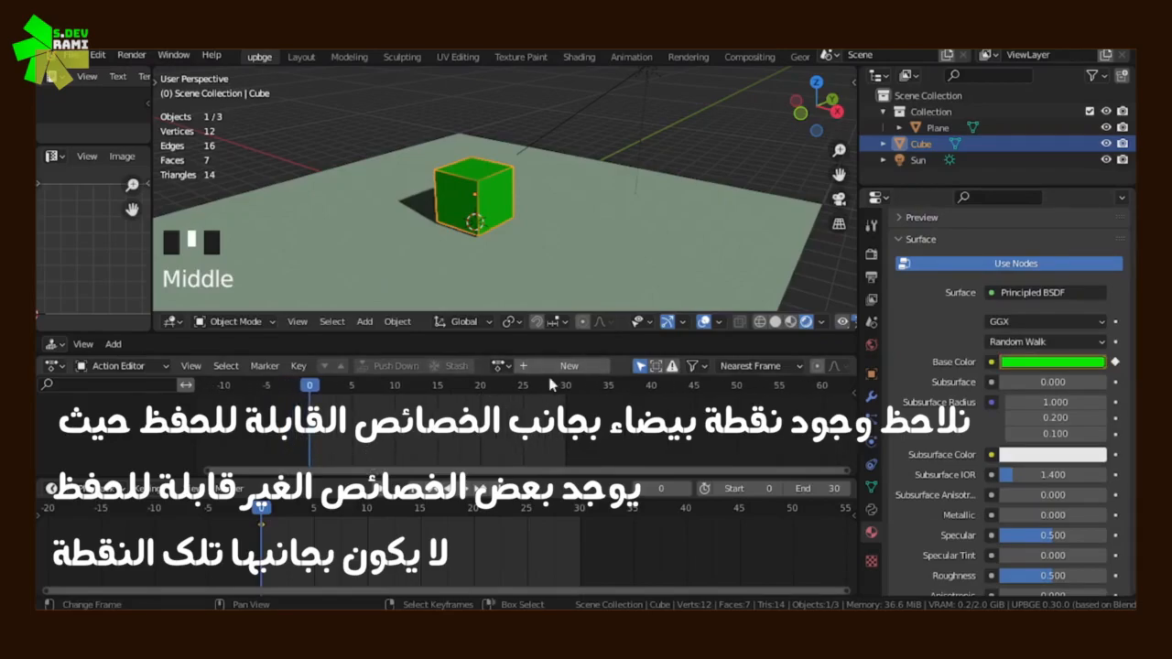
# Switch the Action Editor to the Dope Sheet and expand the cube material's Shader Nodetree channels to inspect them, collapsing them again
pyautogui.click(114, 367)
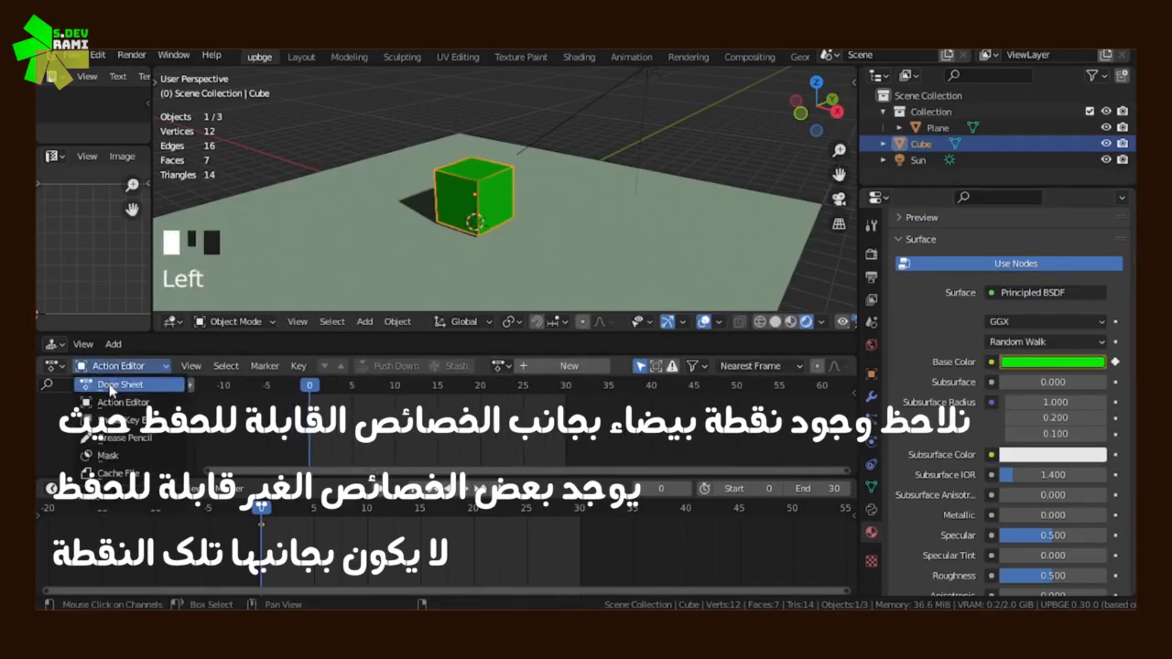
pyautogui.click(113, 391)
pyautogui.click(50, 431)
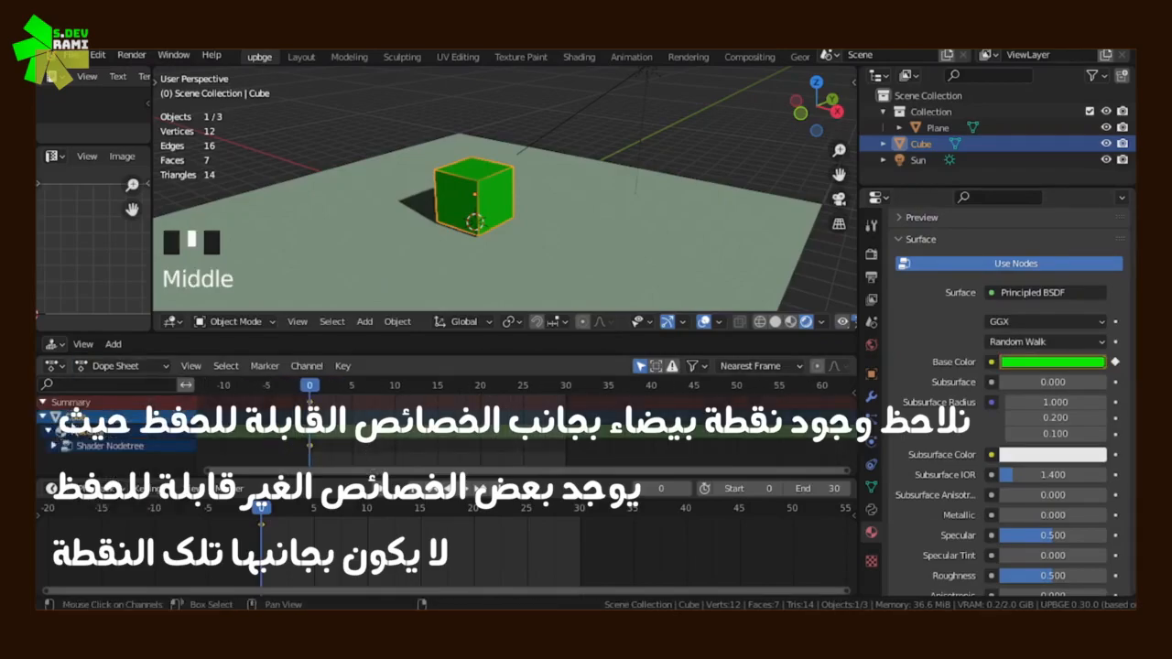
pyautogui.click(53, 446)
pyautogui.moveTo(66, 441)
pyautogui.mouseDown(button='middle')
pyautogui.moveTo(82, 392)
pyautogui.moveTo(85, 442)
pyautogui.mouseUp(button='middle')
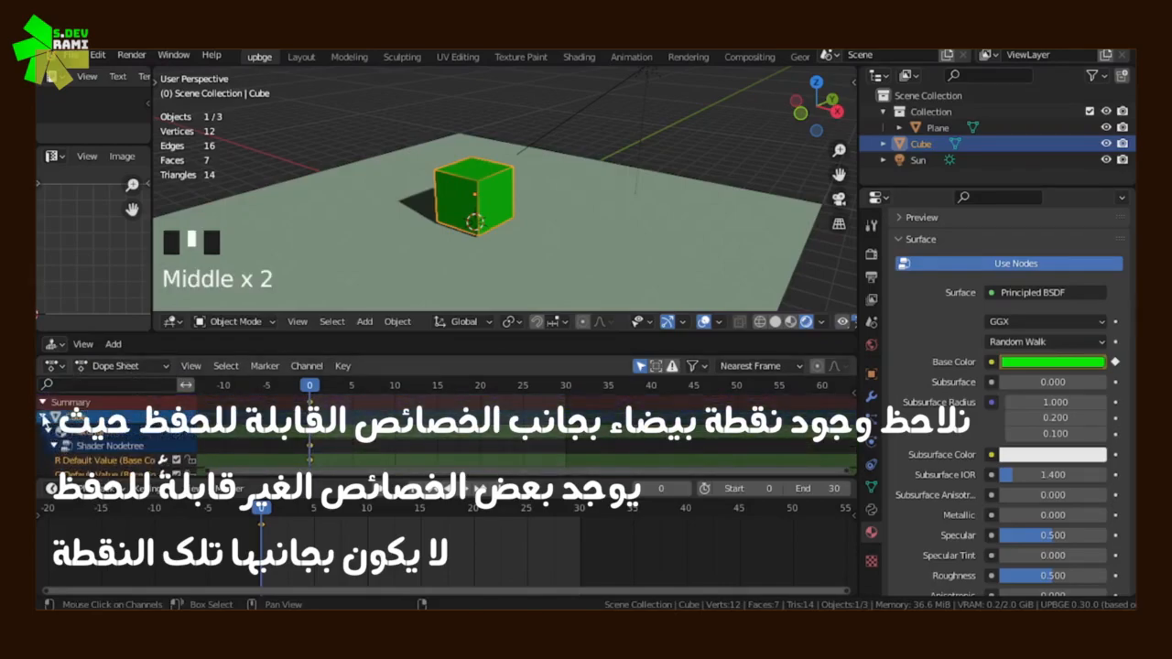
pyautogui.click(47, 428)
pyautogui.click(51, 430)
pyautogui.click(53, 433)
# At frame 10, set the cube material's Base Color to blue and insert a keyframe for it
pyautogui.moveTo(316, 434); pyautogui.dragTo(401, 436)
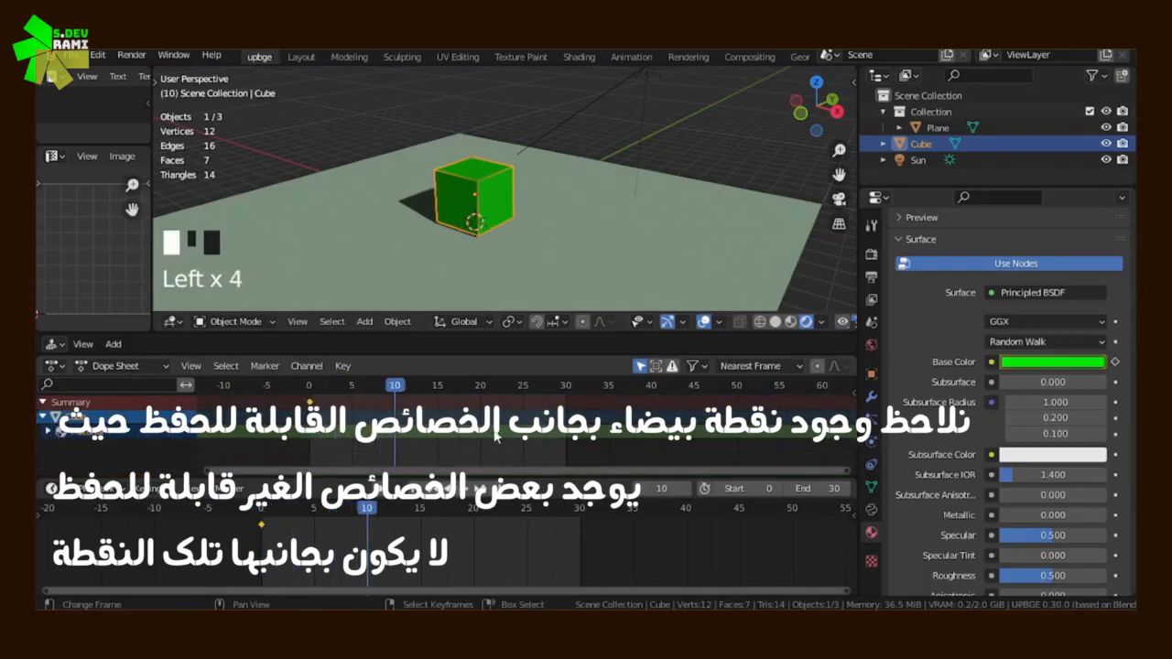
pyautogui.click(1058, 362)
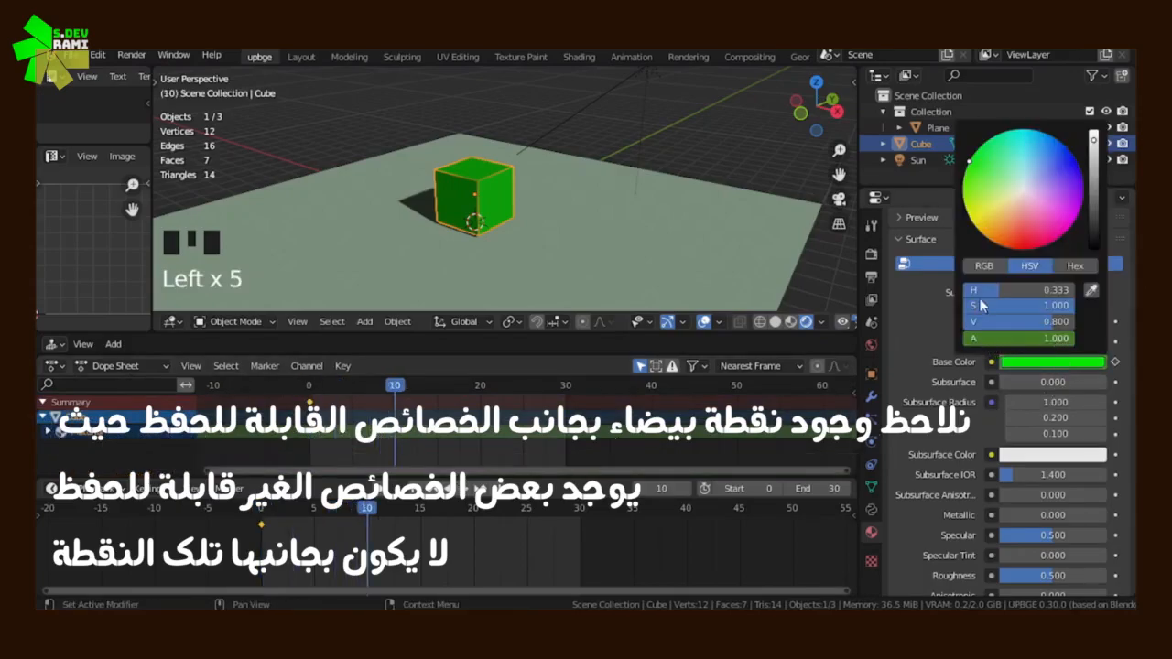
pyautogui.moveTo(986, 143); pyautogui.dragTo(1079, 166)
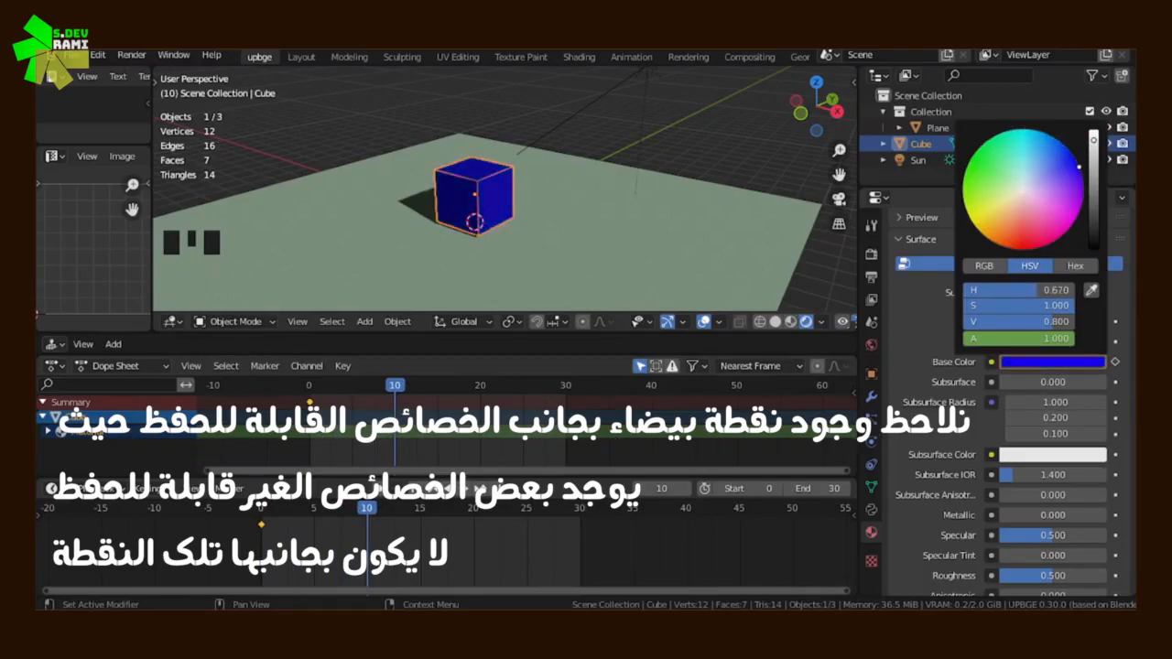
pyautogui.click(1115, 362)
# At frame 20, change the cube material's Base Color to red and keyframe it
pyautogui.moveTo(391, 435); pyautogui.dragTo(481, 438)
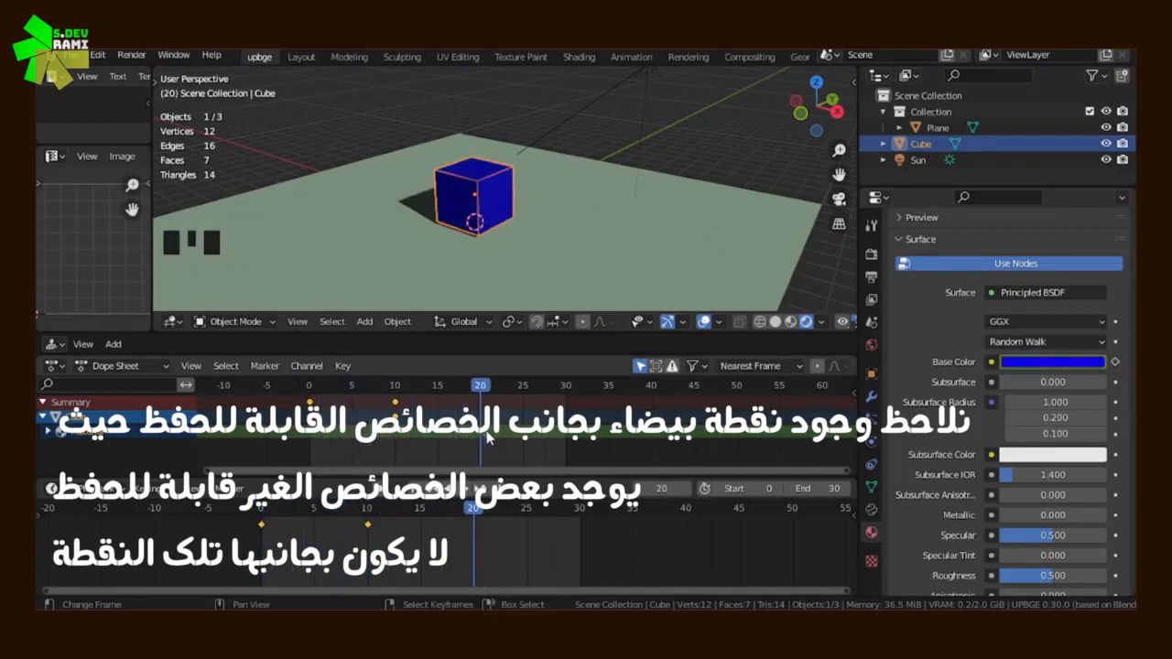
pyautogui.click(1084, 365)
pyautogui.moveTo(1062, 243)
pyautogui.mouseDown()
pyautogui.moveTo(1059, 234)
pyautogui.moveTo(1019, 249)
pyautogui.mouseUp()
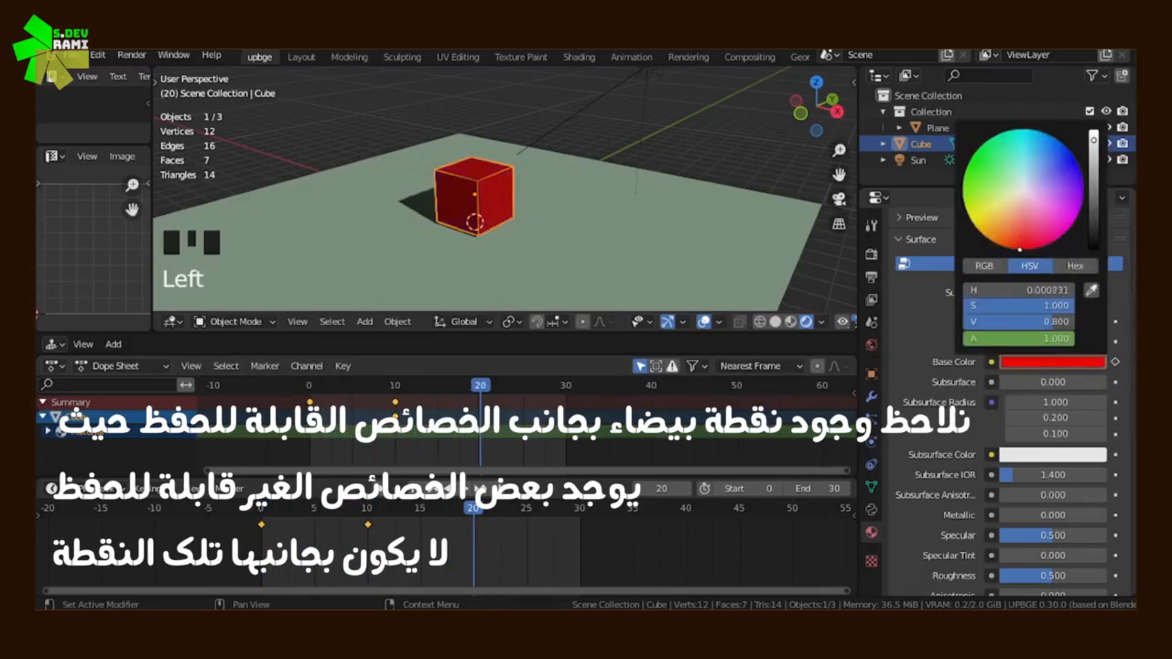
pyautogui.click(1115, 364)
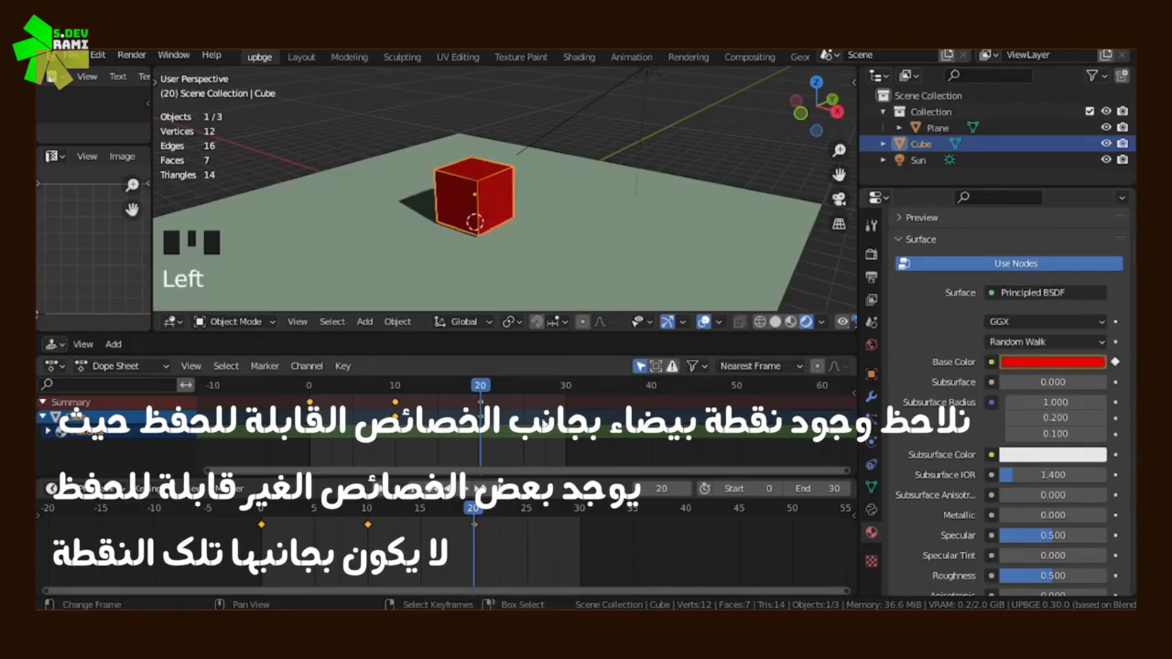
# At frame 30, set the cube material's Base Color back to bright green and keyframe it
pyautogui.moveTo(457, 434); pyautogui.dragTo(566, 439)
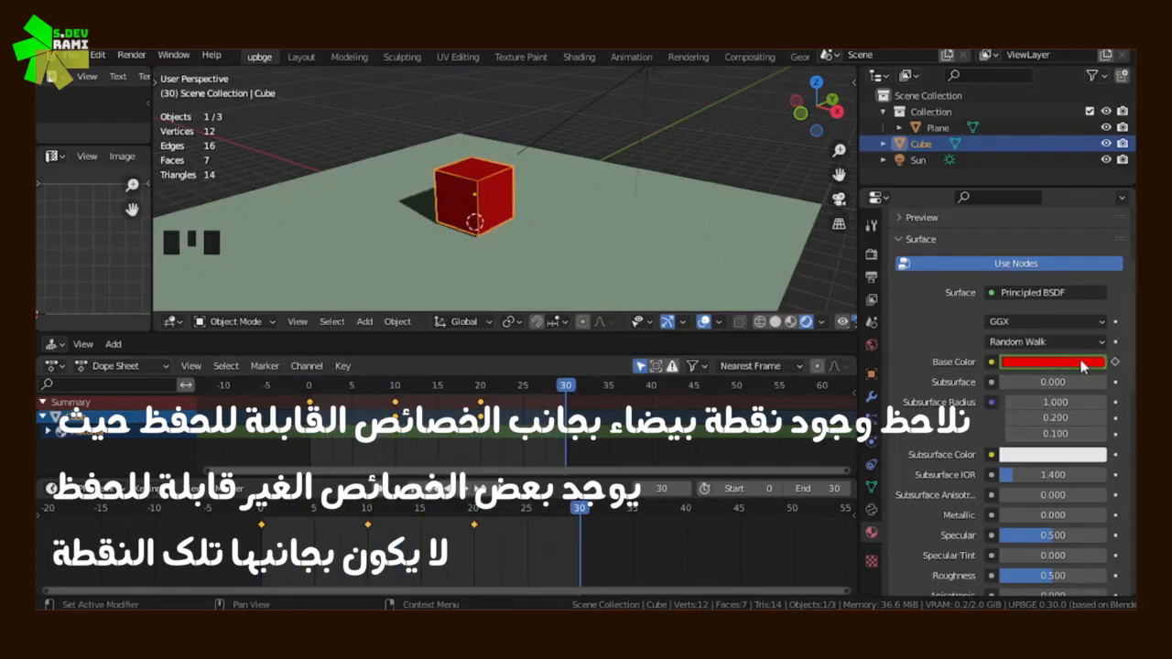
pyautogui.click(1053, 362)
pyautogui.moveTo(984, 236)
pyautogui.mouseDown()
pyautogui.moveTo(970, 220)
pyautogui.moveTo(970, 159)
pyautogui.mouseUp()
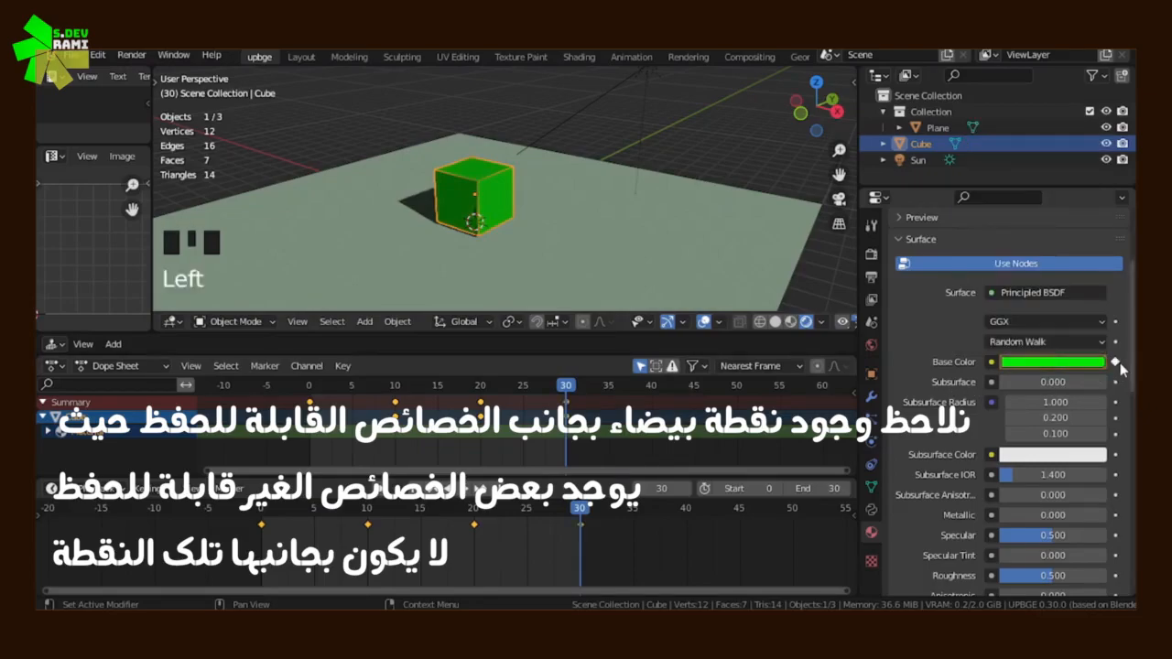
# Play back the color animation and clear all Base Color keyframes from the cube's material
pyautogui.click(472, 492)
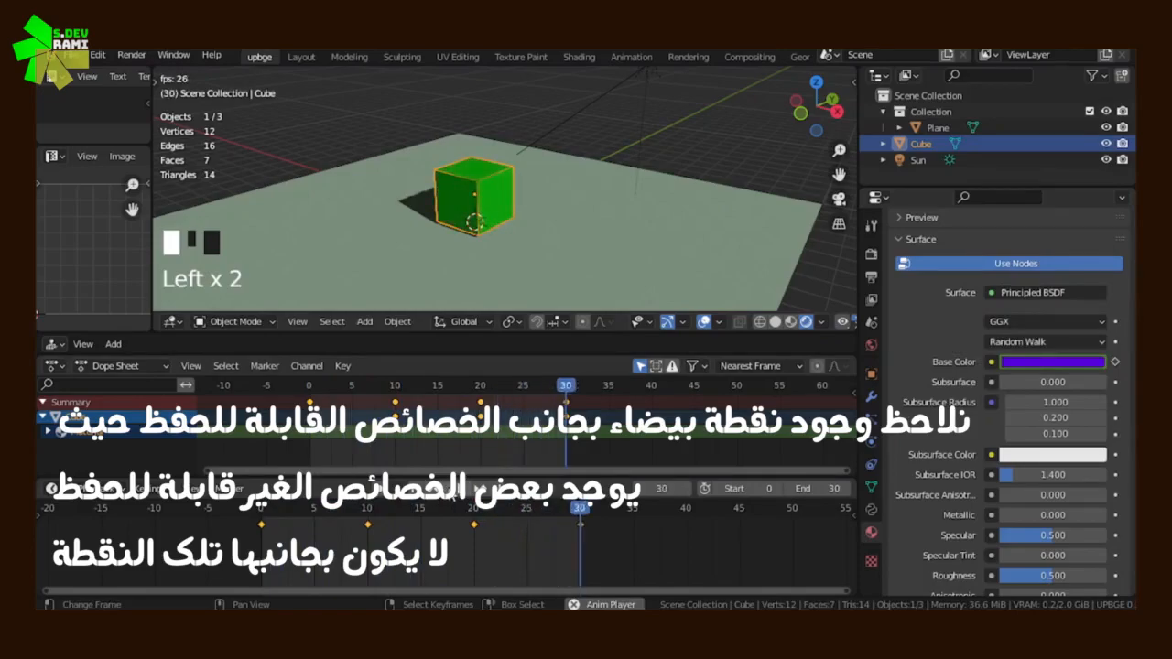
pyautogui.click(456, 498)
pyautogui.click(250, 435)
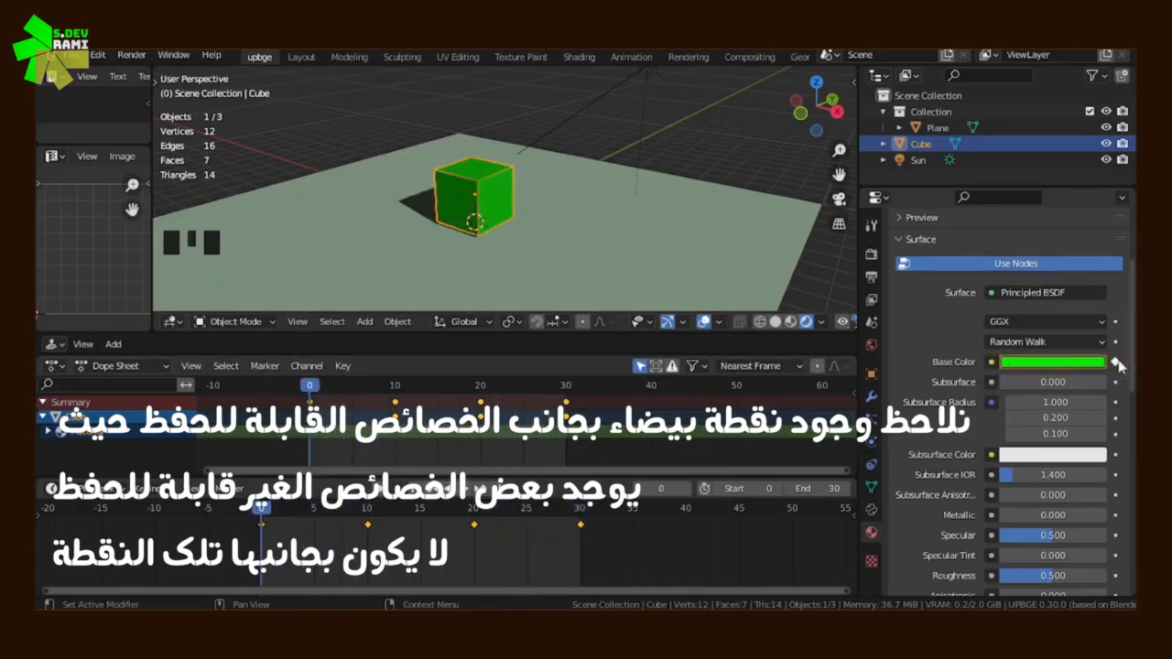
pyautogui.press('x')
pyautogui.click(546, 430)
# Change the surface shader of the cube's material to Emission
pyautogui.scroll(-1, 1053, 449)
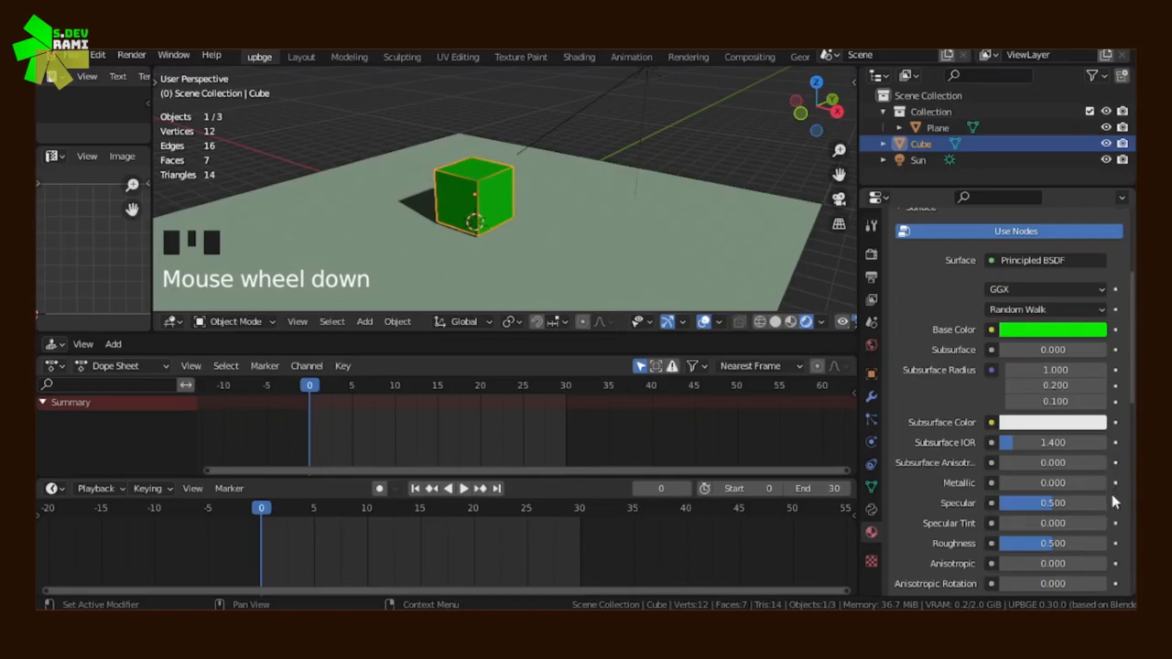
pyautogui.scroll(-12, 1114, 499)
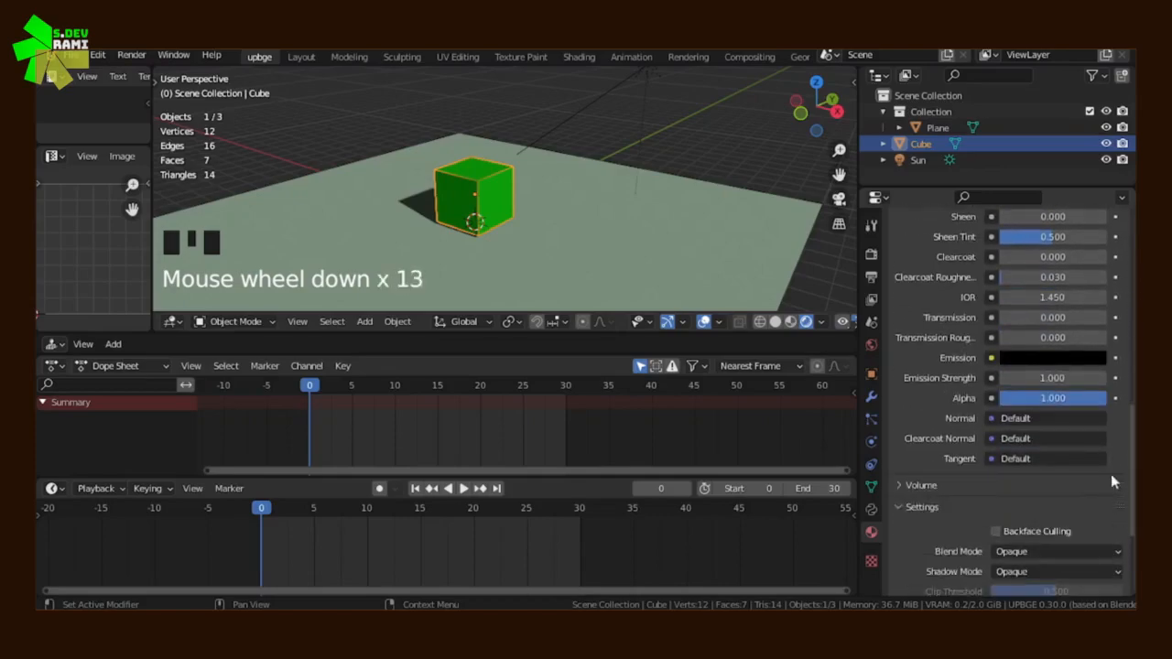
pyautogui.scroll(-2, 1080, 367)
pyautogui.scroll(18, 1018, 467)
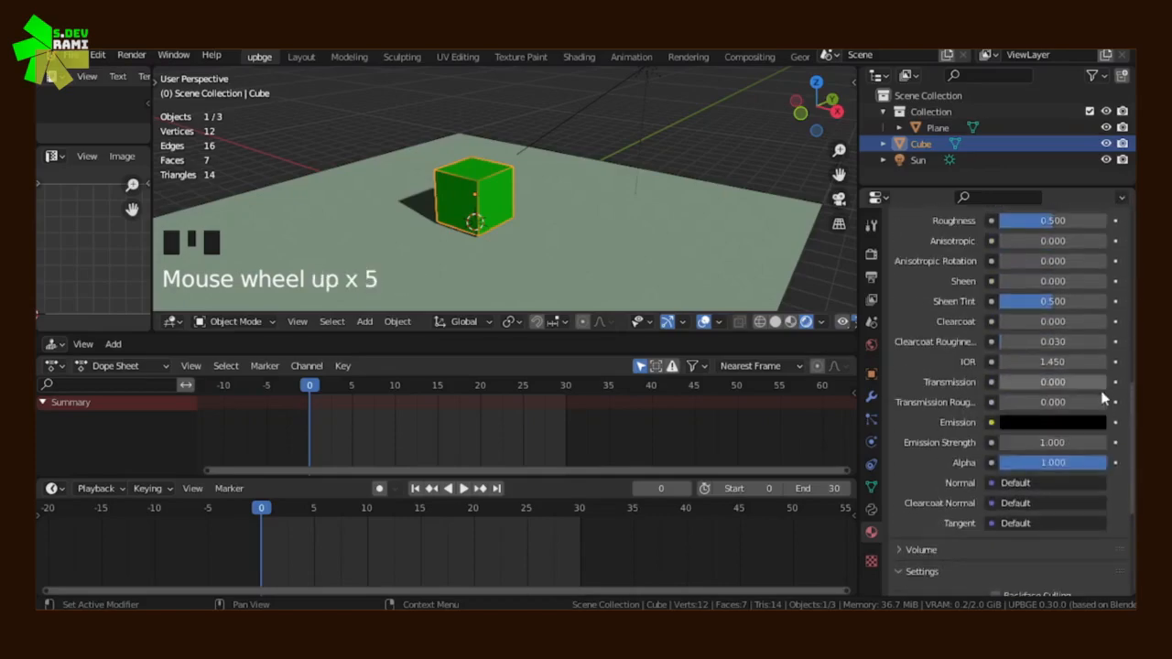
pyautogui.click(1014, 359)
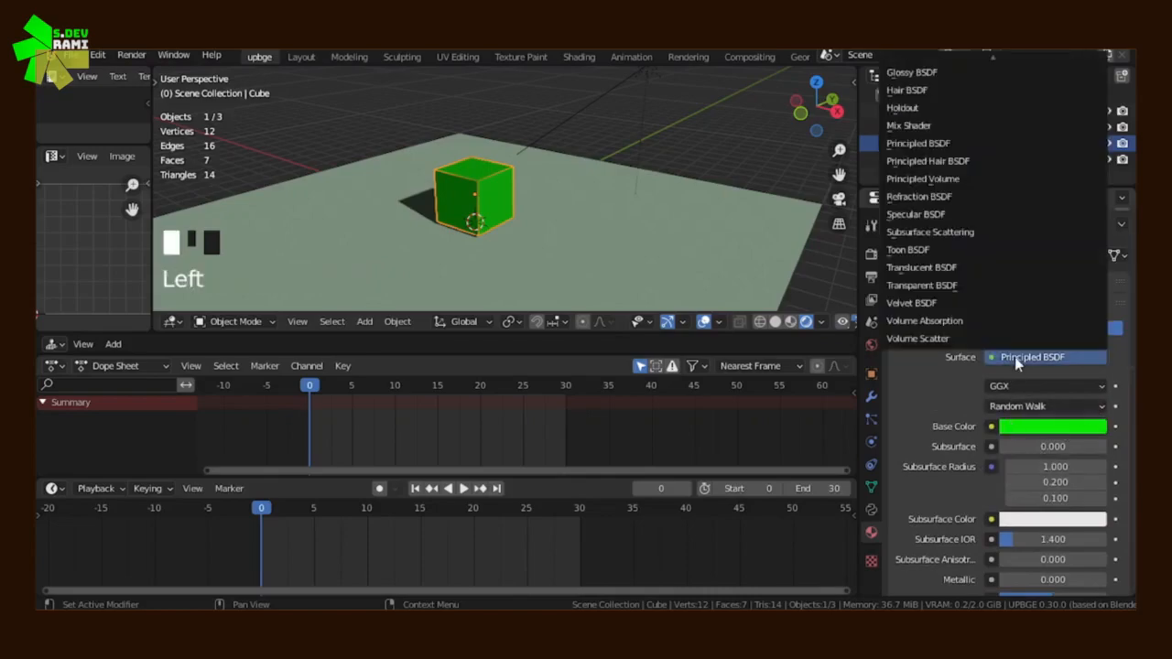
pyautogui.press('e')
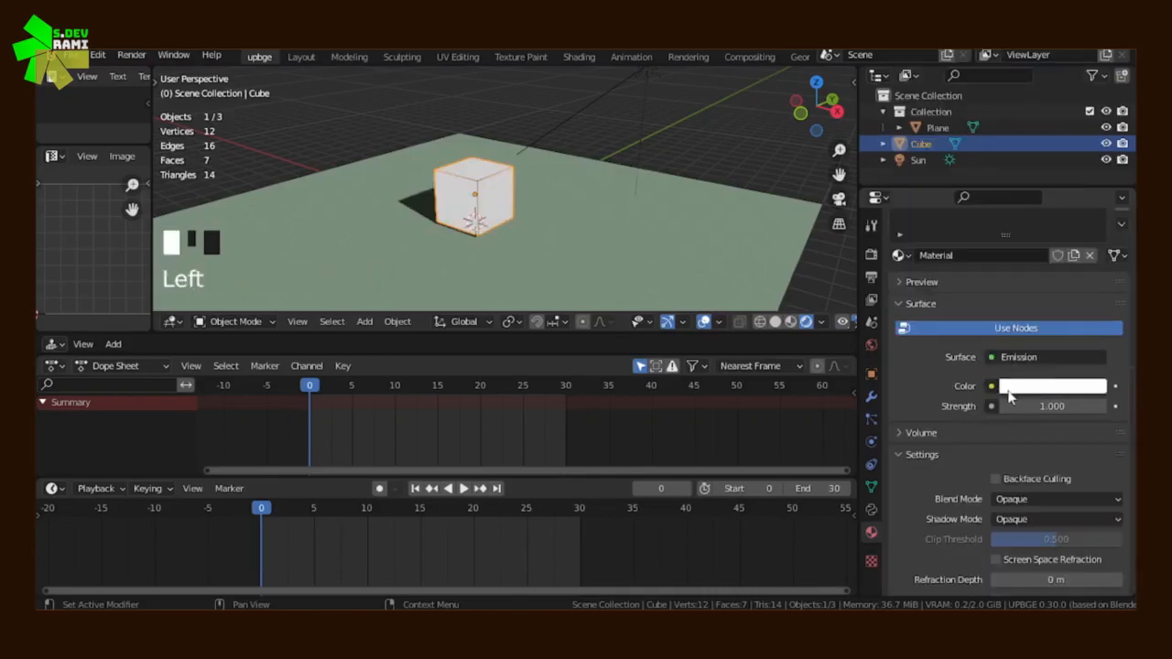
# Enable the Bloom effect in the scene's render settings so emissive surfaces glow
pyautogui.click(872, 257)
pyautogui.scroll(-3, 912, 366)
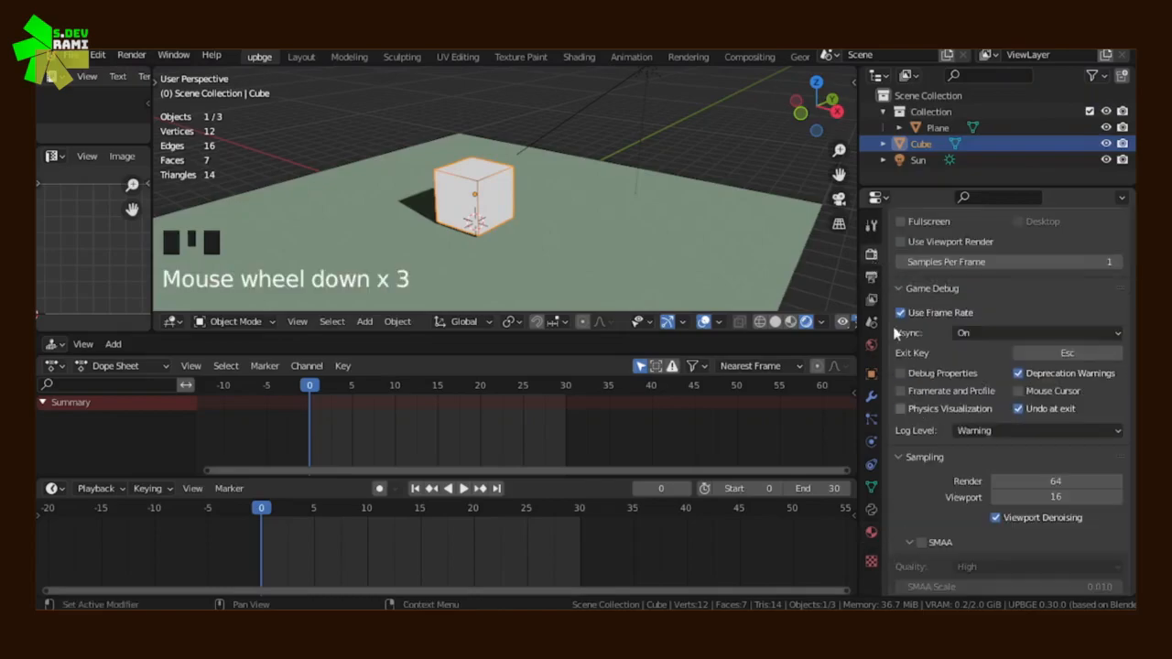
pyautogui.click(873, 278)
pyautogui.scroll(-5, 914, 364)
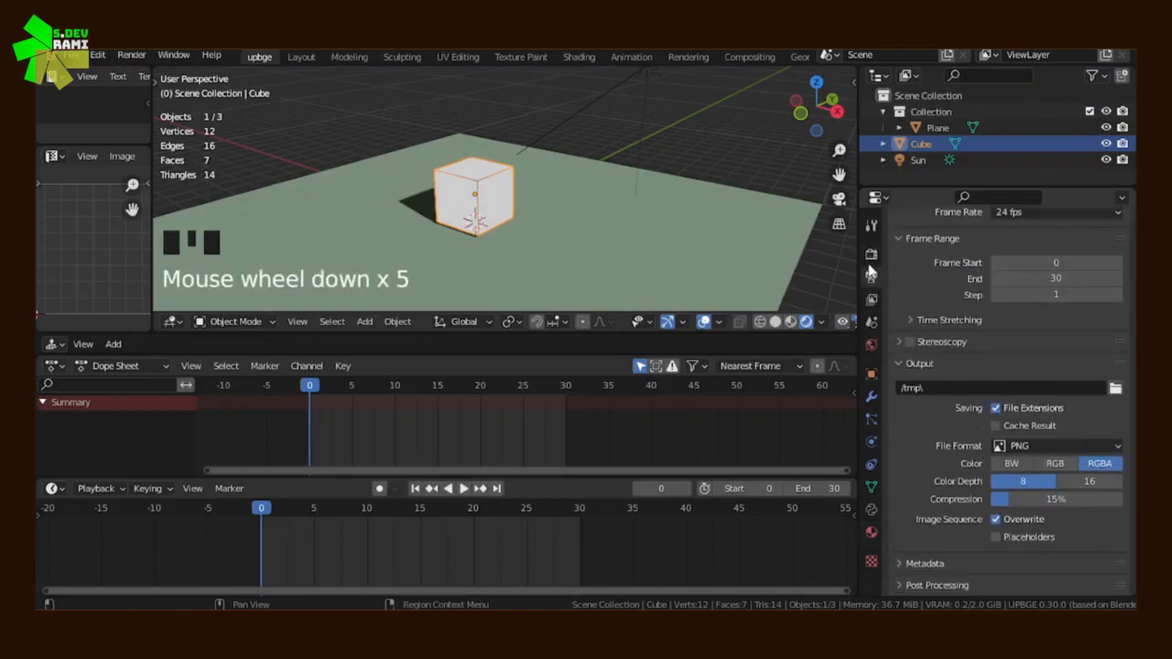
pyautogui.click(877, 260)
pyautogui.scroll(-5, 947, 447)
pyautogui.click(905, 451)
pyautogui.click(910, 448)
# Set the cube material's emission Strength to 16.6 and insert a keyframe for it at frame 0
pyautogui.click(871, 533)
pyautogui.moveTo(1052, 302); pyautogui.dragTo(1126, 301)
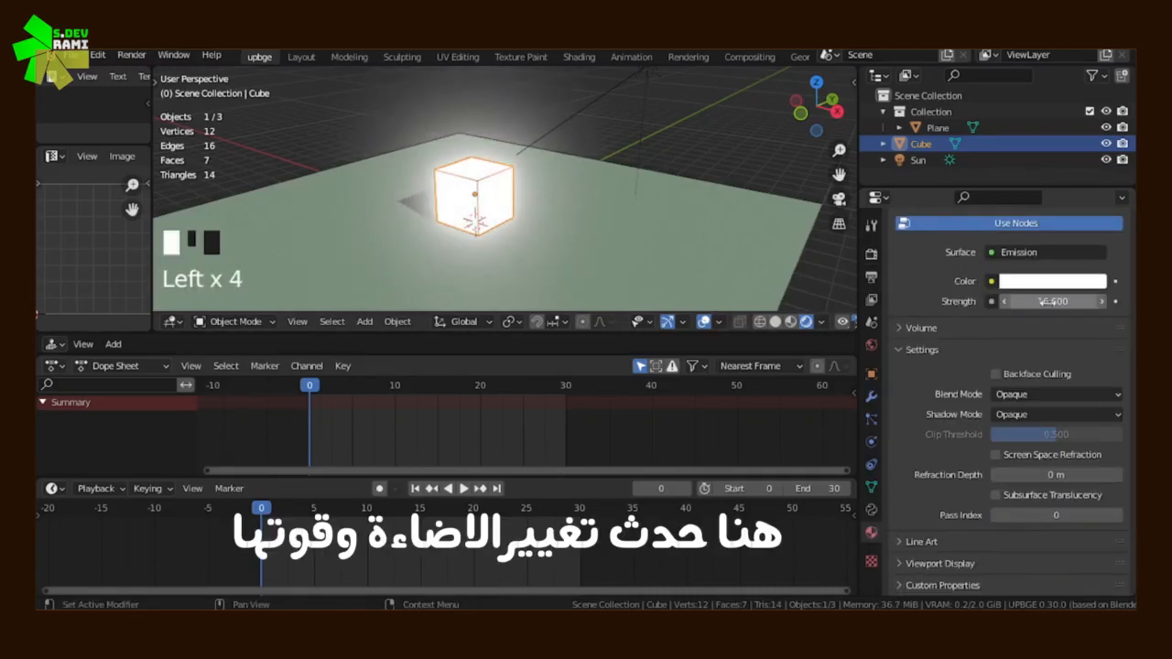
pyautogui.click(1114, 301)
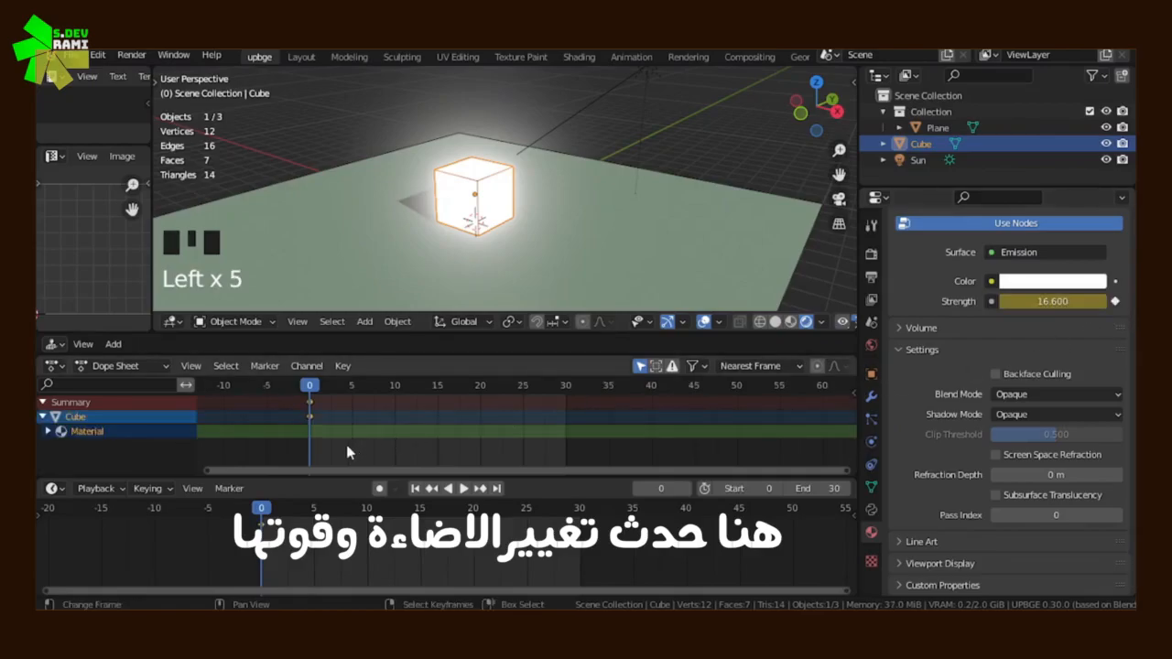
# At frame 10, lower the cube material's emission Strength to 0.6 and keyframe it
pyautogui.click(463, 488)
pyautogui.moveTo(393, 436); pyautogui.dragTo(788, 376)
pyautogui.moveTo(1009, 301); pyautogui.dragTo(893, 301)
pyautogui.click(394, 384)
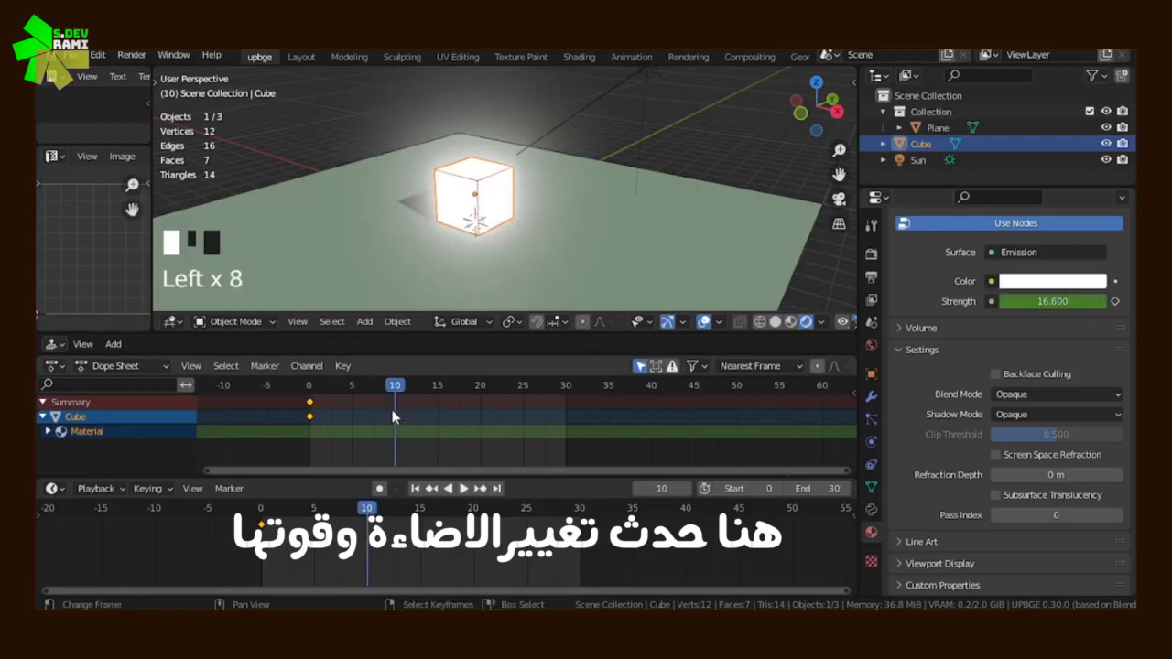
pyautogui.moveTo(1053, 301); pyautogui.dragTo(969, 301)
pyautogui.click(1115, 301)
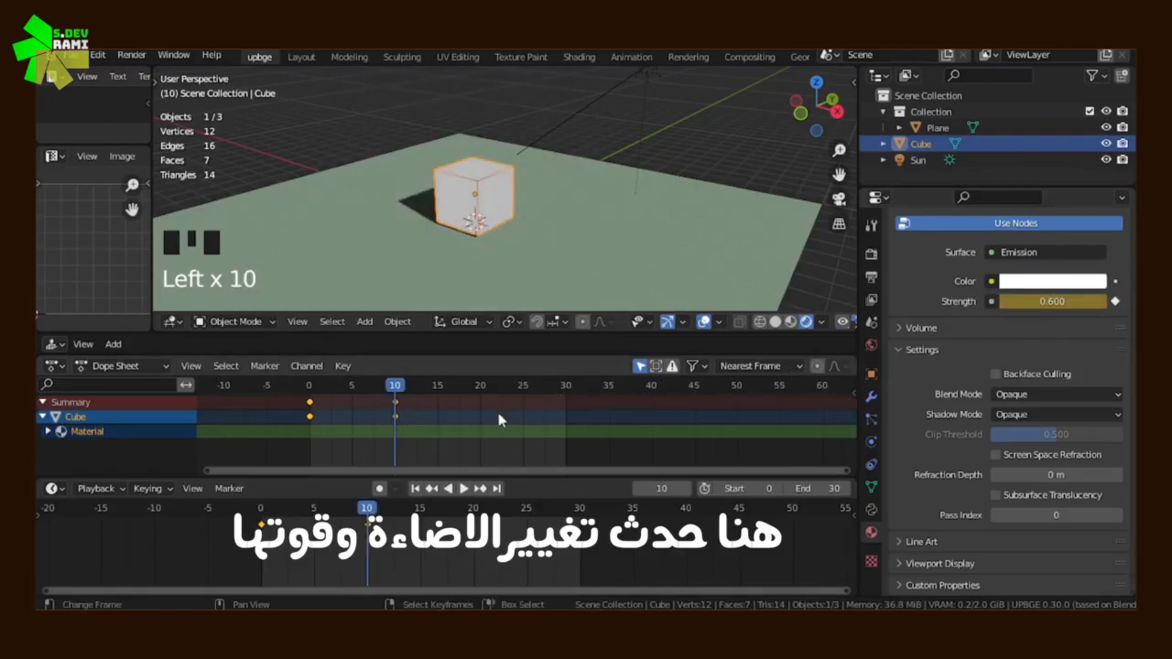
# At frame 30, raise the cube material's emission Strength to 165.4 and keyframe it
pyautogui.press('space')
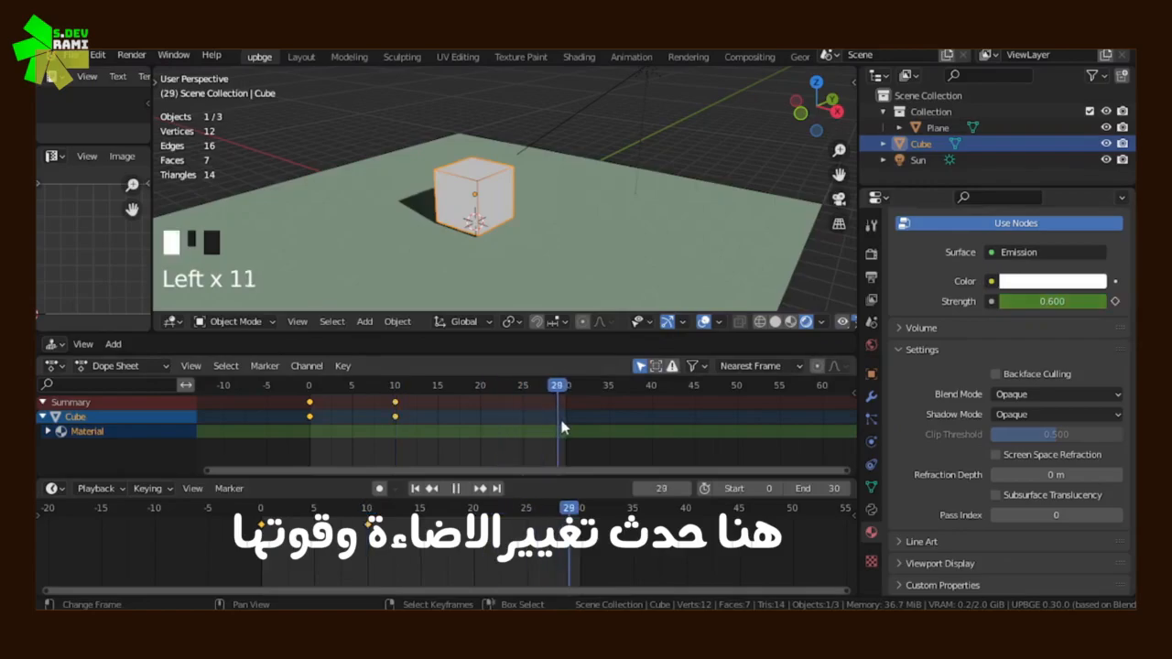
pyautogui.press('space')
pyautogui.moveTo(1053, 301); pyautogui.dragTo(1092, 301)
pyautogui.click(1115, 301)
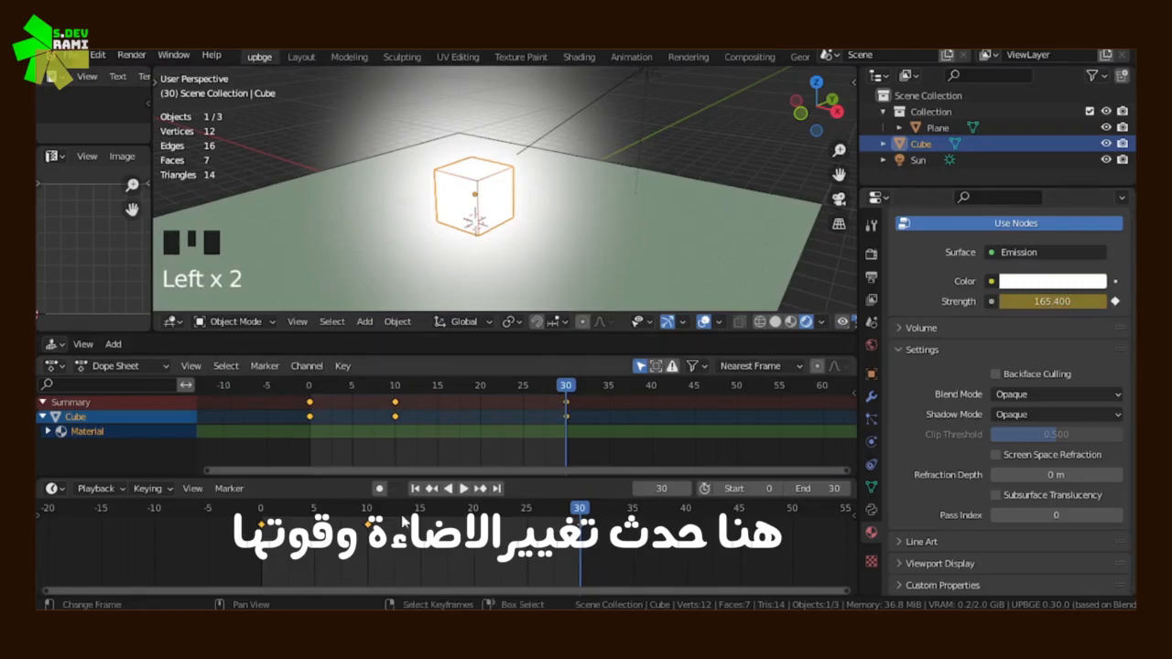
# Play the emission strength animation, view the glowing cube from several angles, and stop playback
pyautogui.click(453, 489)
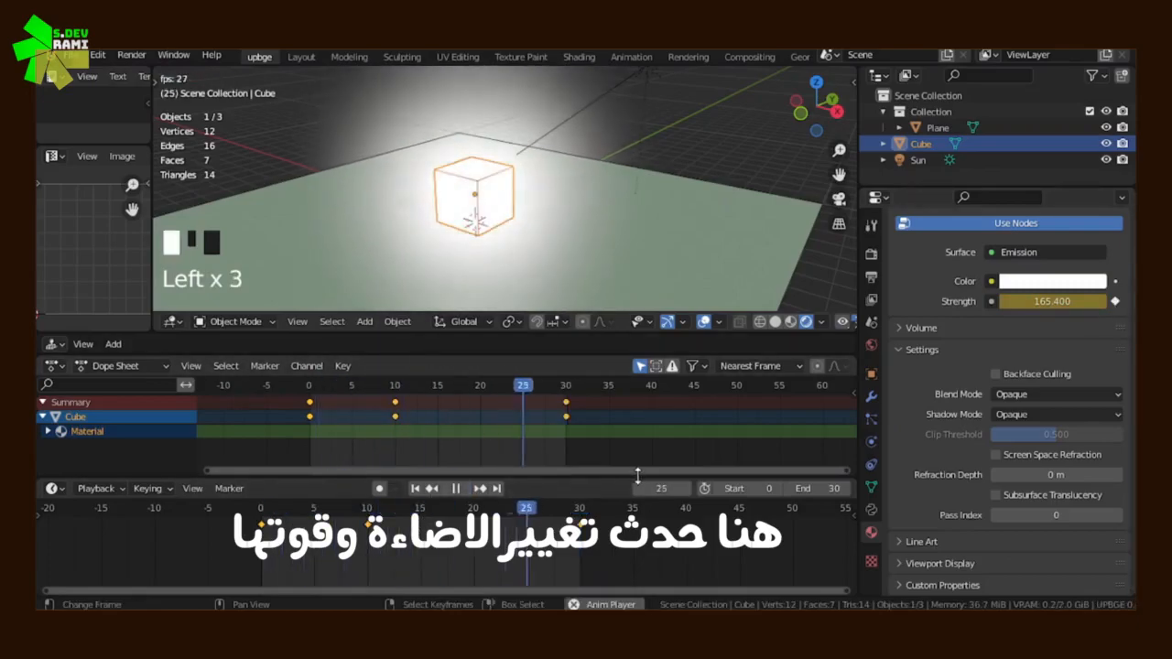
pyautogui.moveTo(552, 263); pyautogui.dragTo(477, 231, button='middle')
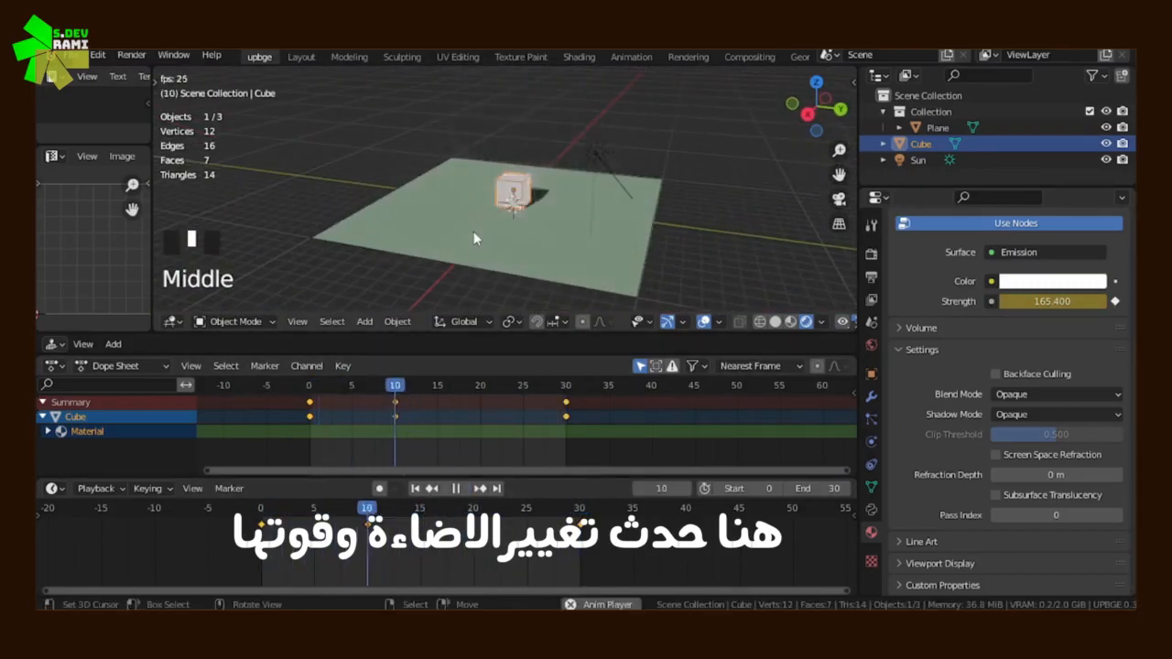
pyautogui.moveTo(473, 230); pyautogui.dragTo(630, 234, button='middle')
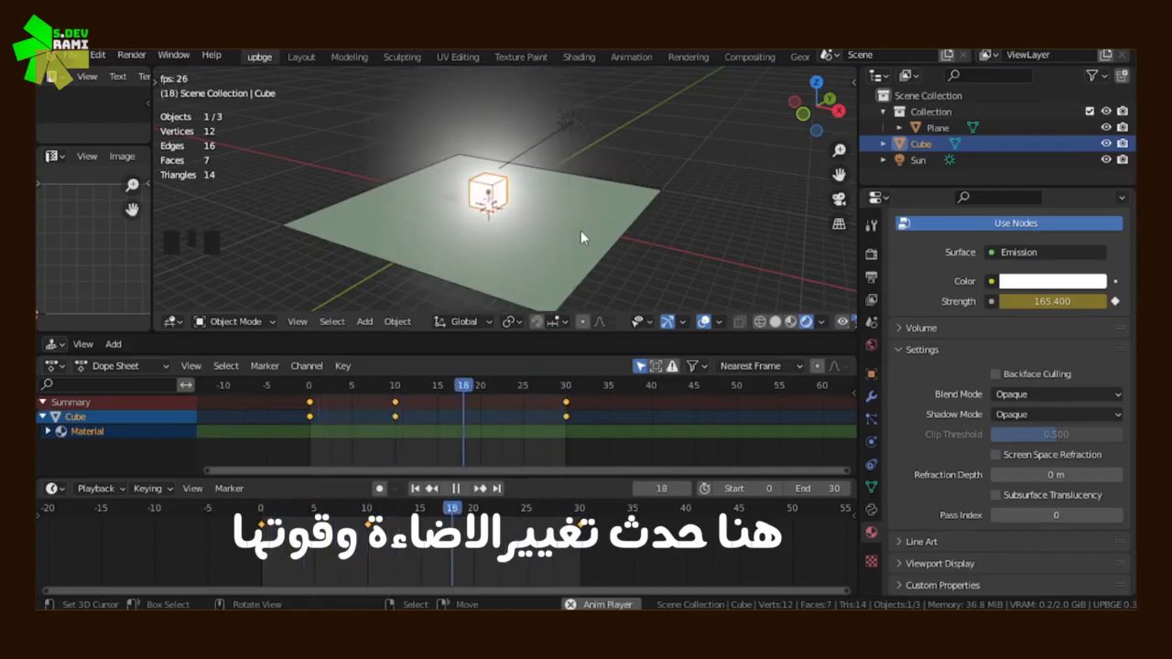
pyautogui.press('Escape')
# Delete the glowing cube from the scene
pyautogui.scroll(4, 1002, 340)
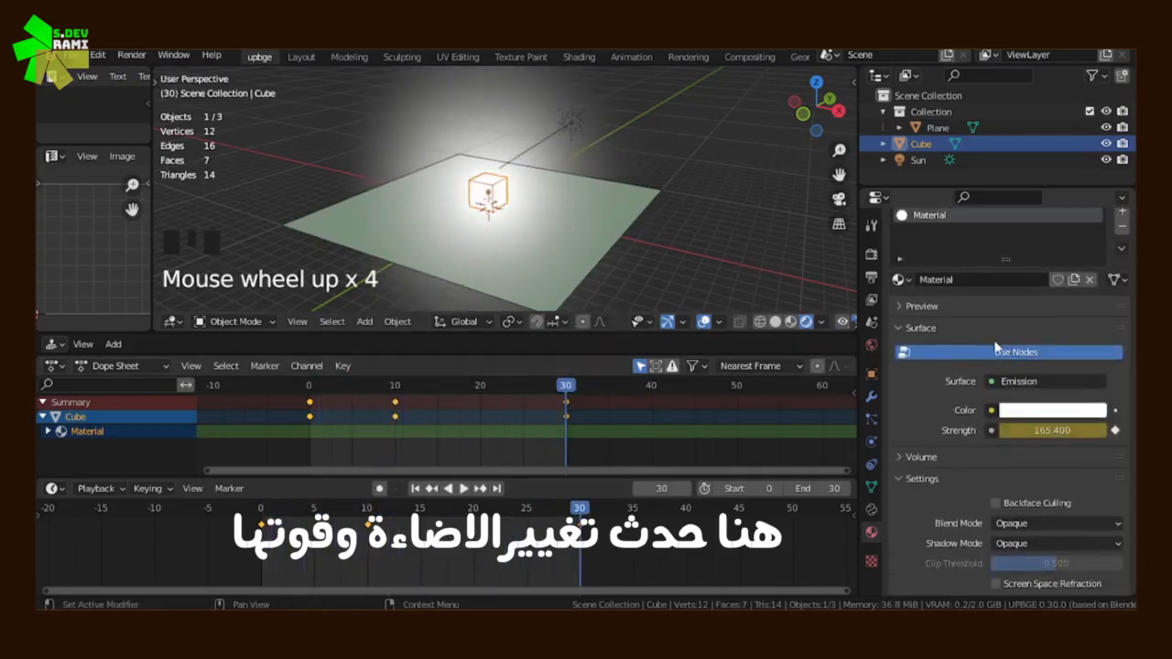
pyautogui.scroll(5, 534, 244)
pyautogui.scroll(-3, 568, 221)
pyautogui.press('x')
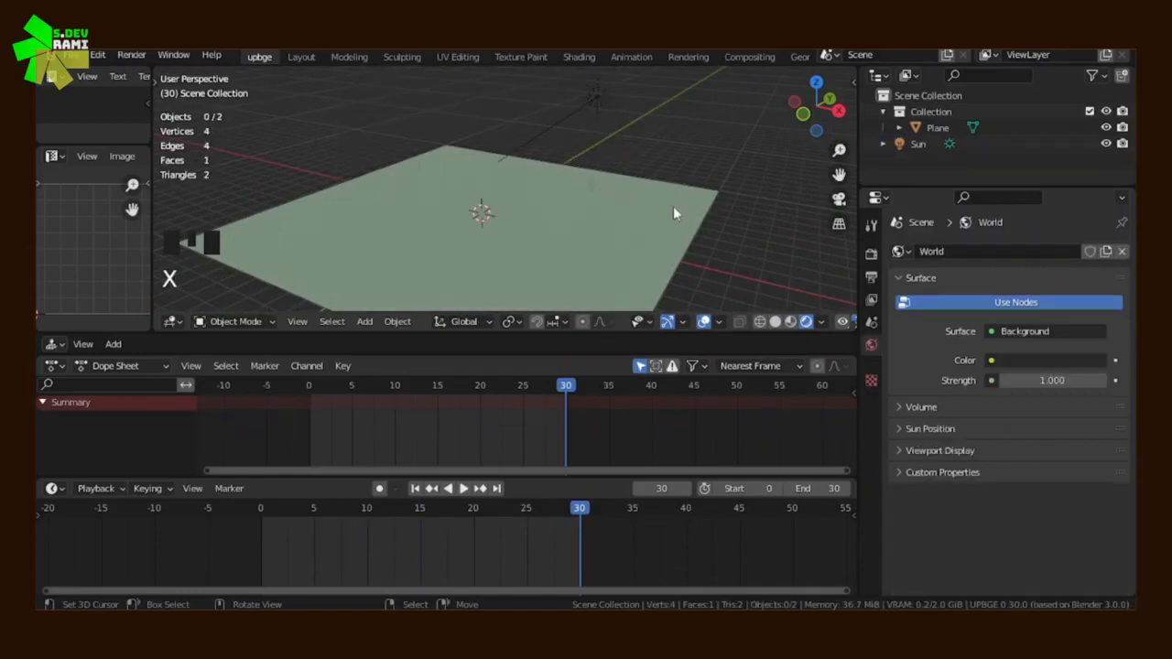
# Add a new cube mesh and move it up so it rests on the plane
pyautogui.moveTo(676, 206); pyautogui.dragTo(575, 213, button='middle')
pyautogui.hotkey('shift', 'a')
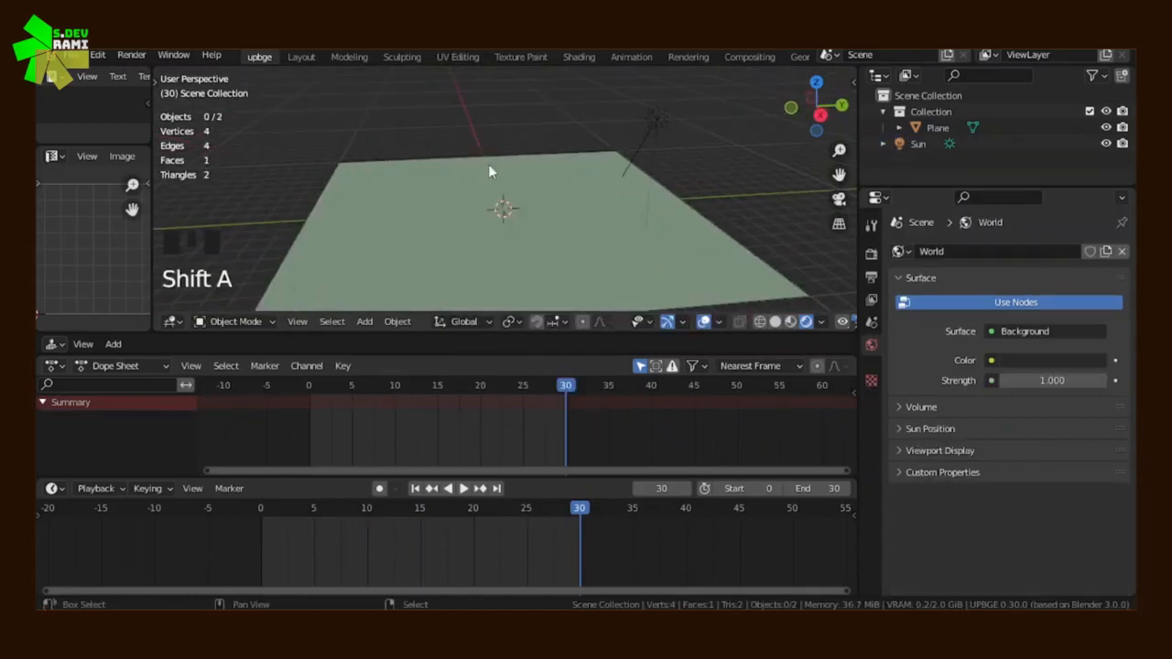
pyautogui.hotkey('shift', 'a')
pyautogui.moveTo(455, 85)
pyautogui.click(552, 103)
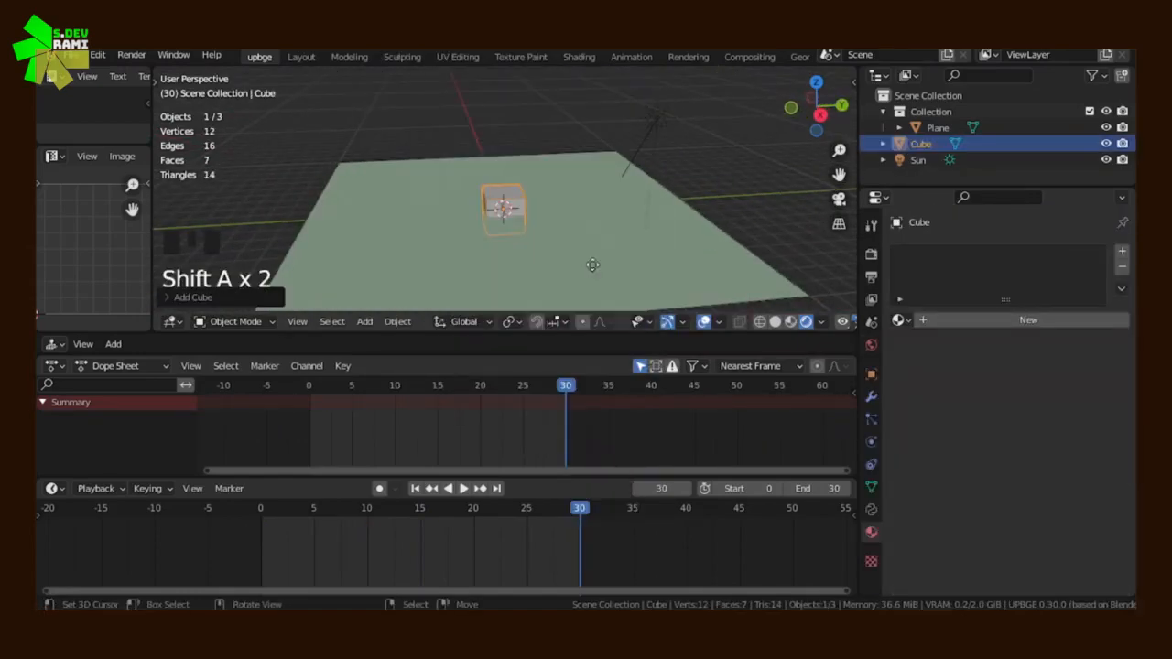
pyautogui.press('g')
pyautogui.click(592, 264)
pyautogui.moveTo(592, 264); pyautogui.dragTo(473, 277, button='middle')
pyautogui.scroll(2, 563, 275)
# Add a camera to the scene near the cube
pyautogui.hotkey('shift', 'a')
pyautogui.moveTo(540, 236)
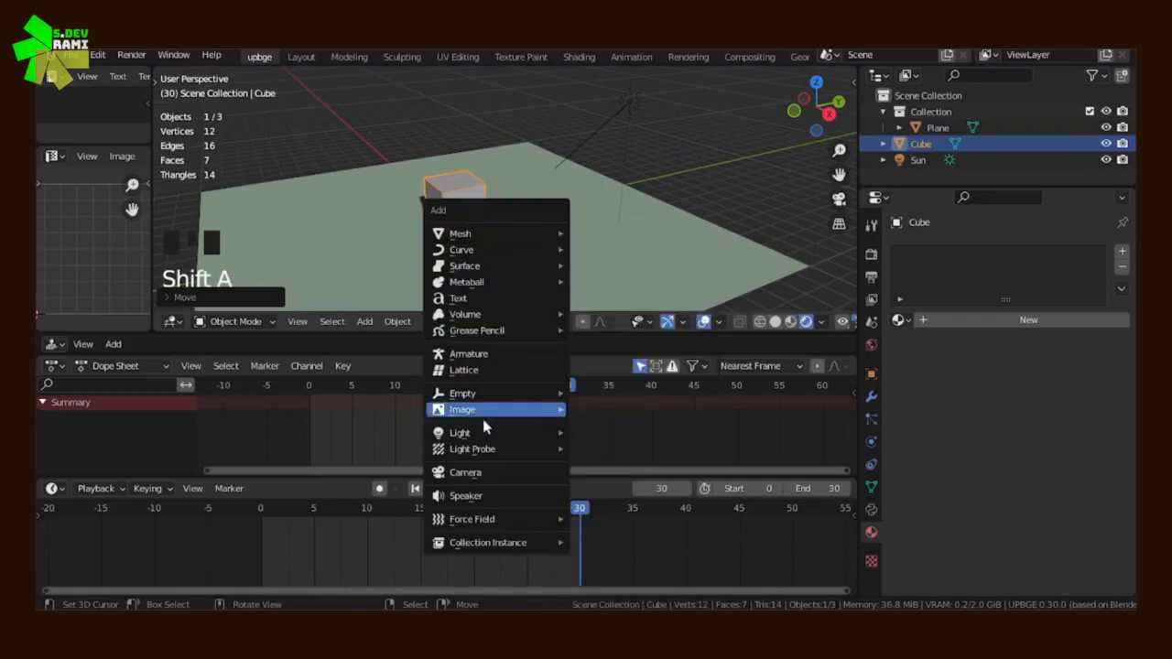
pyautogui.click(504, 473)
pyautogui.moveTo(628, 257); pyautogui.dragTo(590, 265, button='middle')
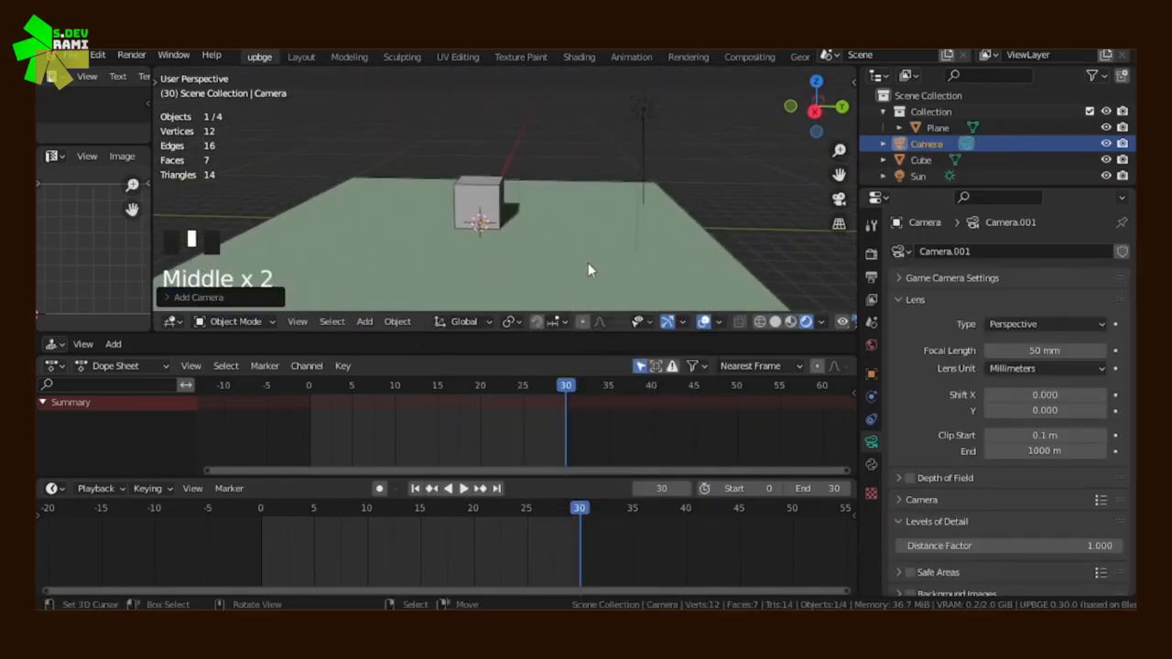
# Move the new camera back from the cube and adjust its position so the cube sits within the camera frame
pyautogui.press('g')
pyautogui.click(629, 144)
pyautogui.moveTo(629, 147); pyautogui.dragTo(526, 153, button='middle')
pyautogui.press('g')
pyautogui.click(388, 159)
pyautogui.press('KP_0')
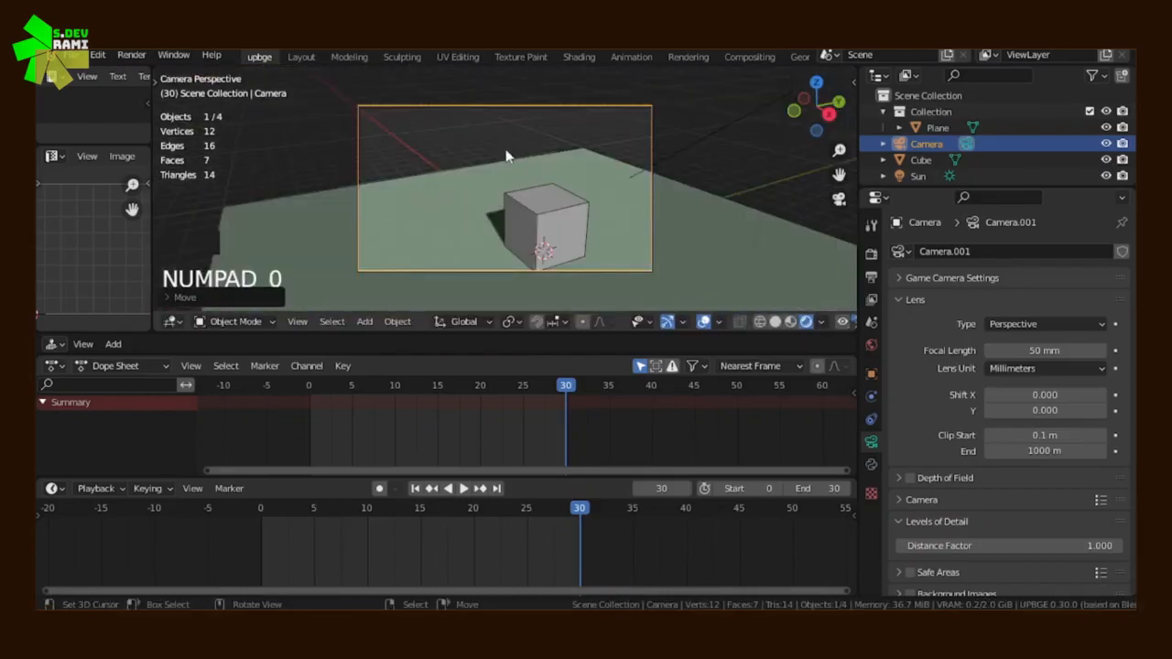
pyautogui.press('g')
pyautogui.click(589, 252)
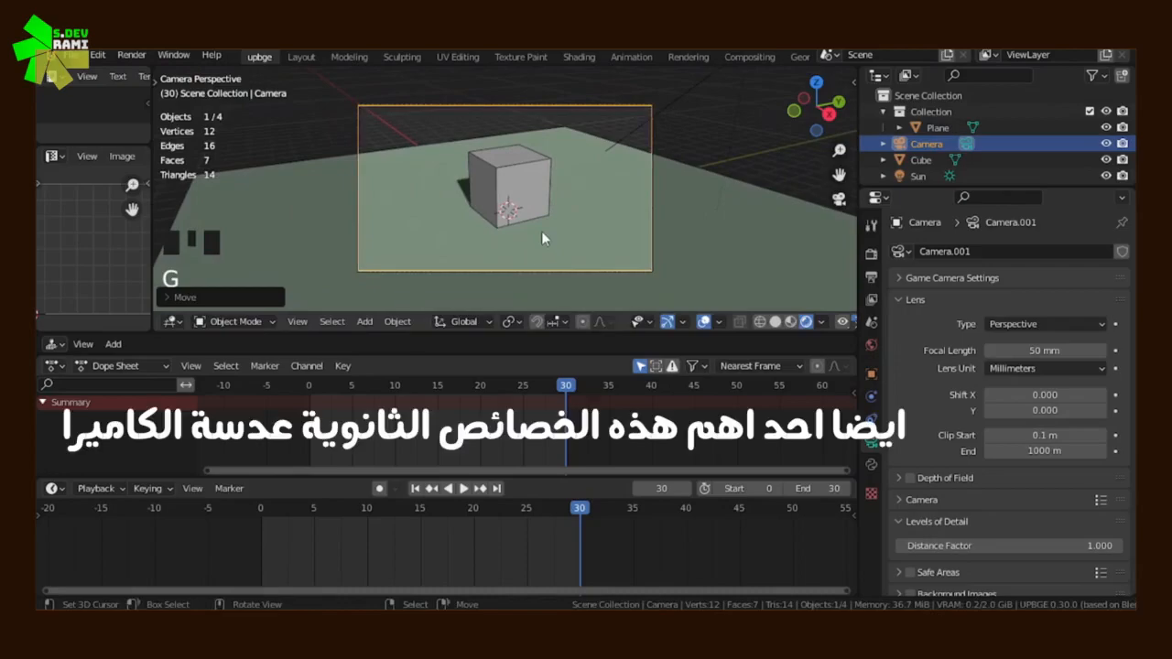
# Insert a transform keyframe for the camera at frame 0
pyautogui.press('i')
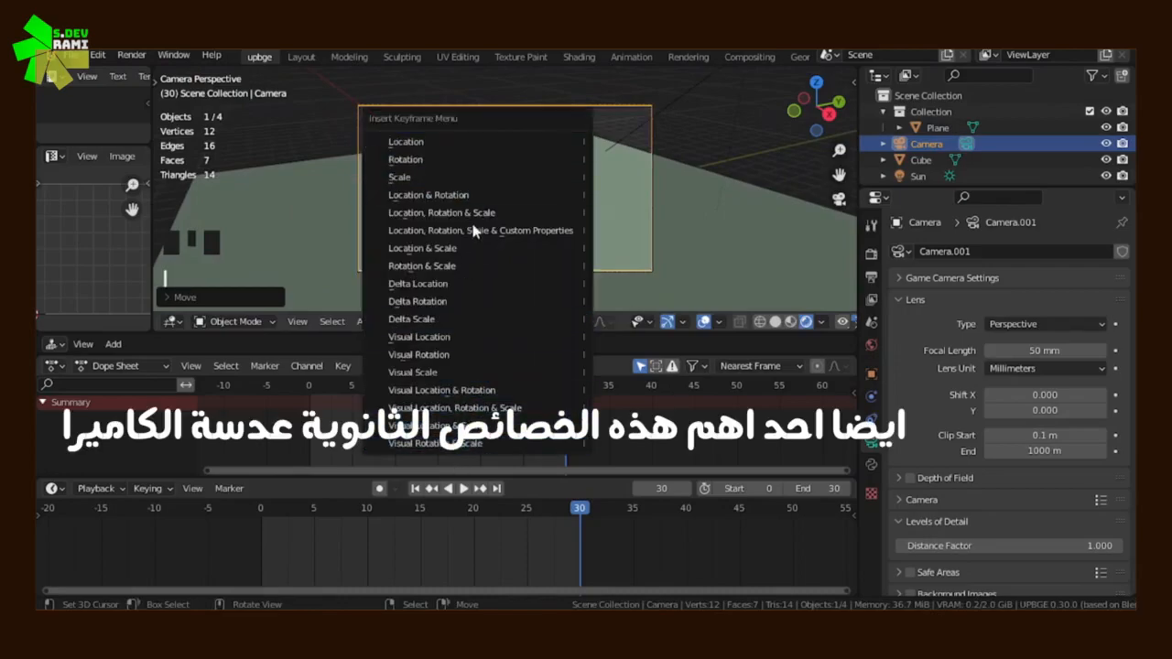
pyautogui.moveTo(707, 152); pyautogui.dragTo(665, 172, button='middle')
pyautogui.scroll(-5, 665, 171)
pyautogui.press('i')
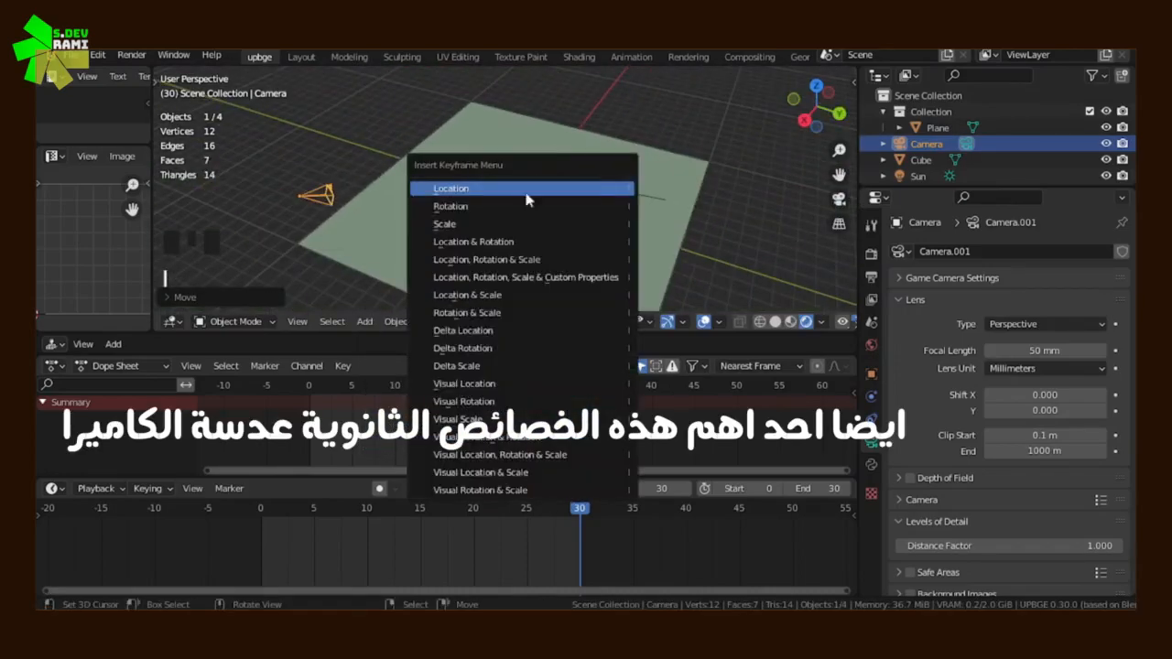
pyautogui.moveTo(424, 157); pyautogui.dragTo(442, 152, button='middle')
pyautogui.hotkey('shift', 'Left')
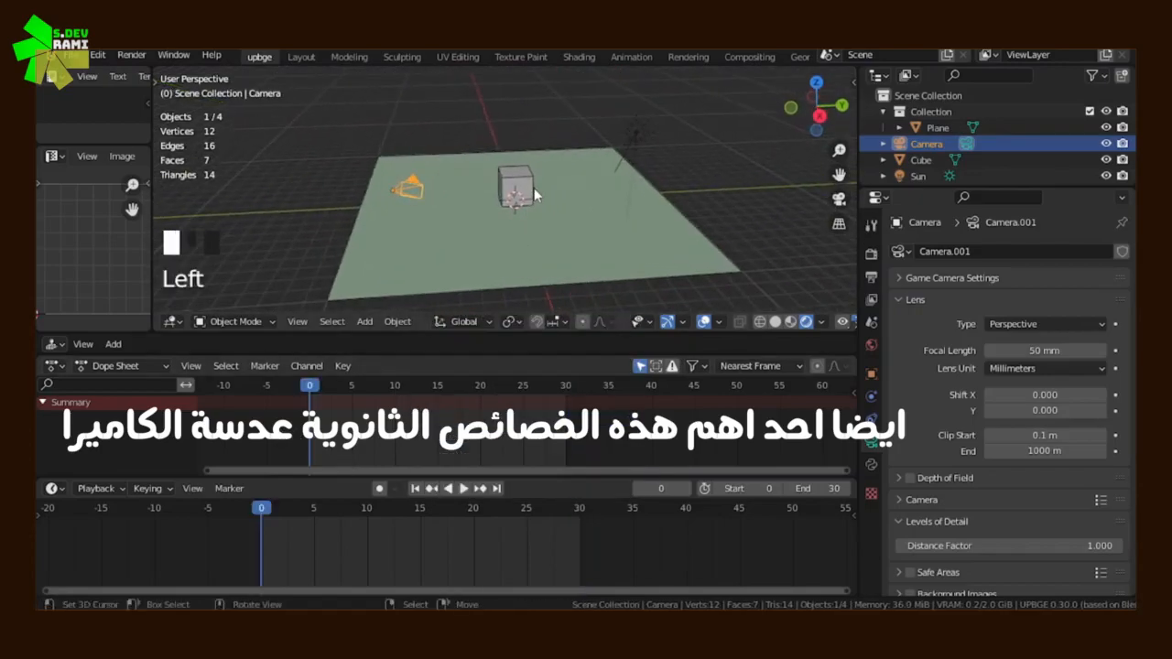
pyautogui.press('i')
pyautogui.click(451, 243)
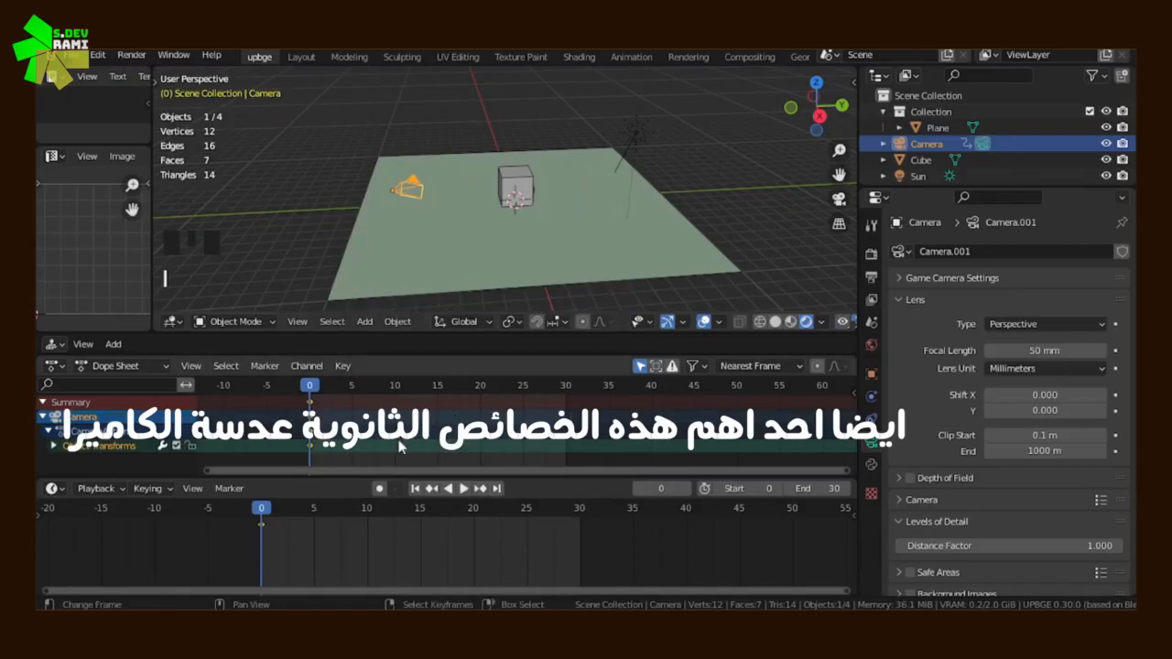
# At frame 10, move the camera along the Y axis to the cube's other side and rotate it toward the cube
pyautogui.click(393, 428)
pyautogui.press('KP_0')
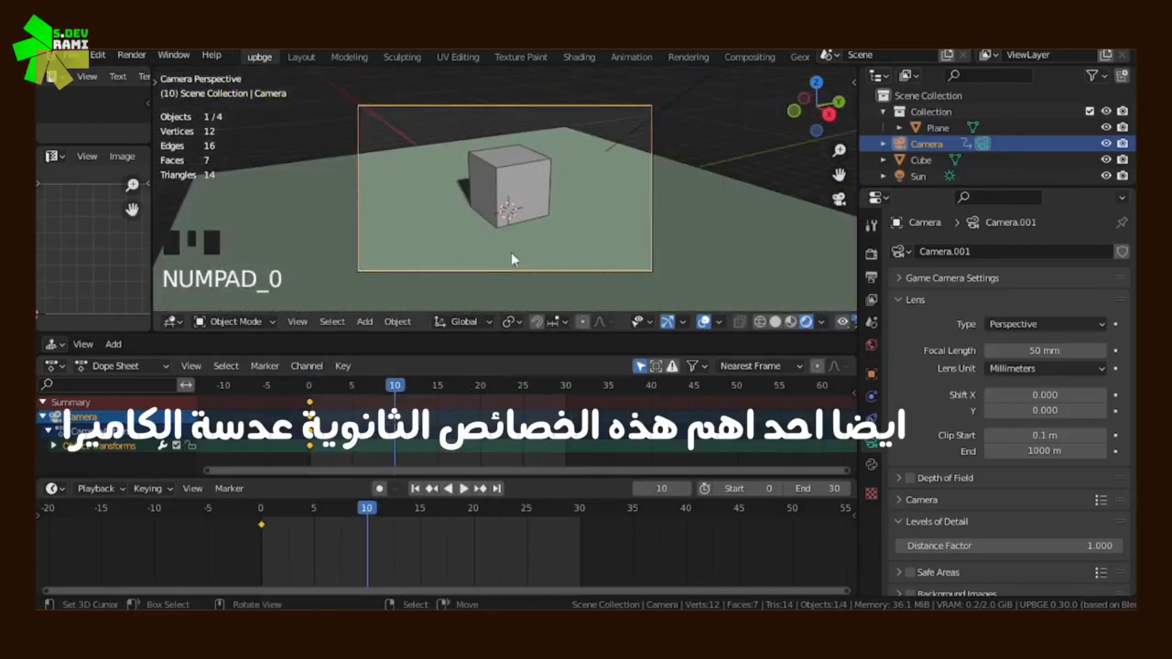
pyautogui.moveTo(511, 252); pyautogui.dragTo(500, 261, button='middle')
pyautogui.scroll(-5, 508, 248)
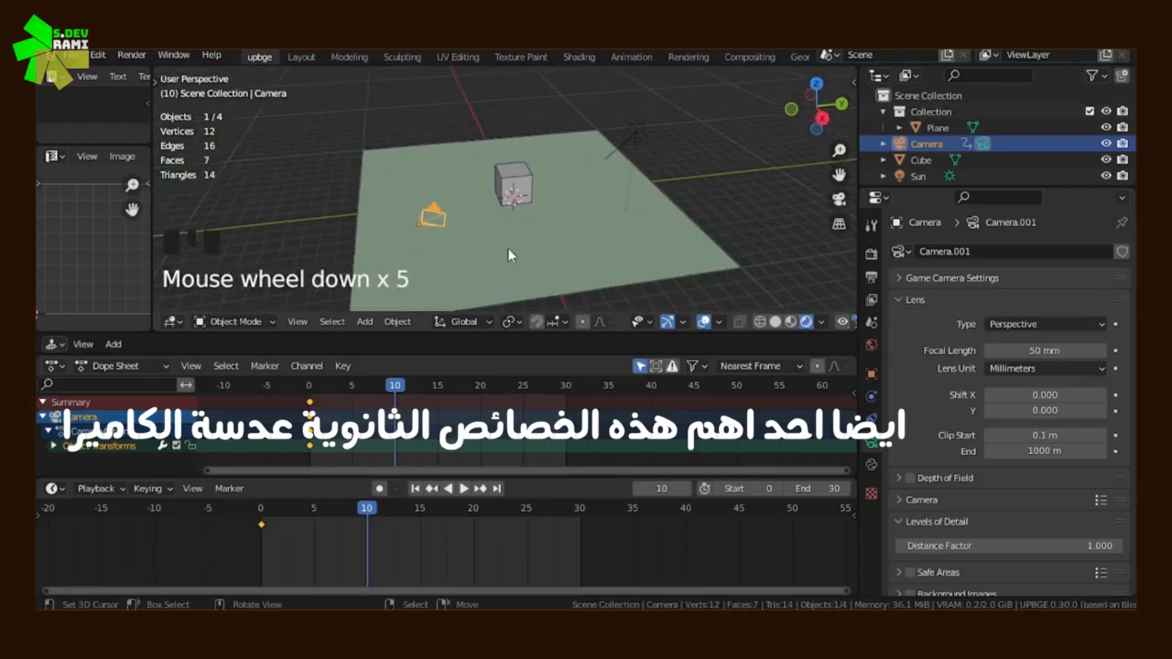
pyautogui.press('g')
pyautogui.press('z')
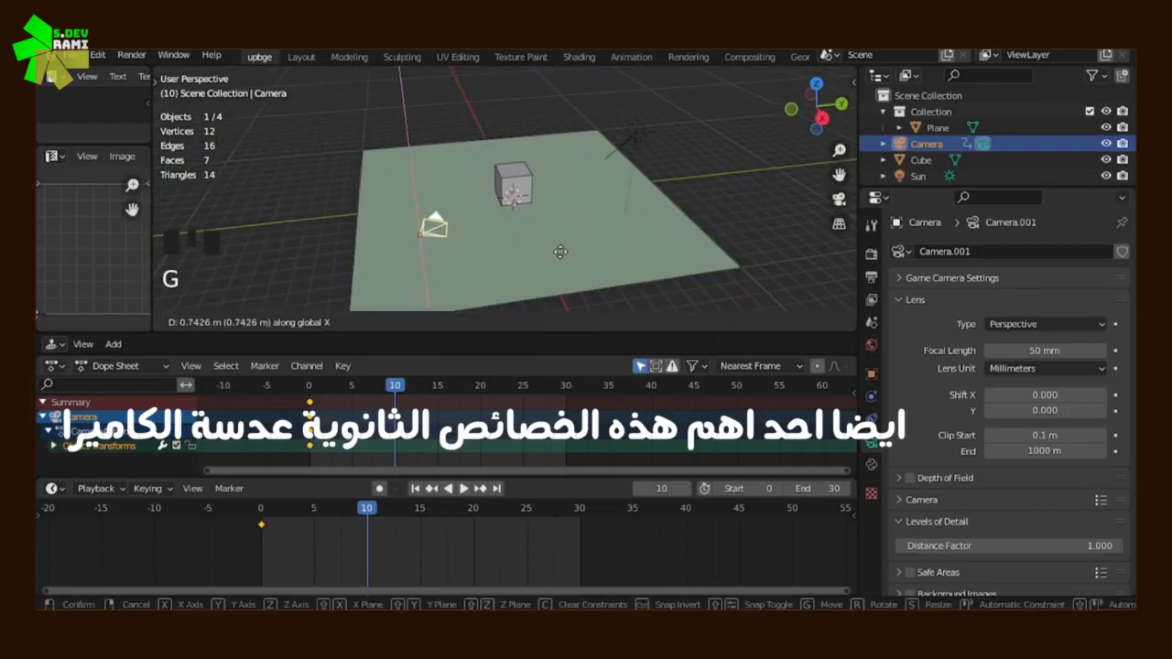
pyautogui.press('y')
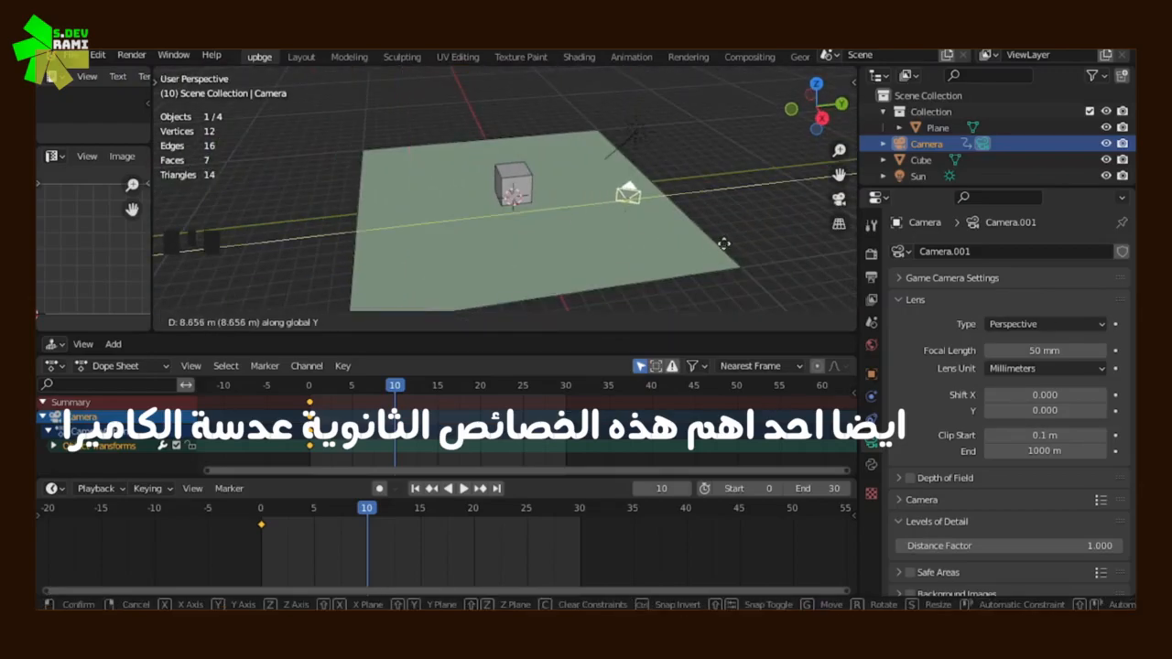
pyautogui.click(721, 244)
pyautogui.press('r')
pyautogui.click(697, 173)
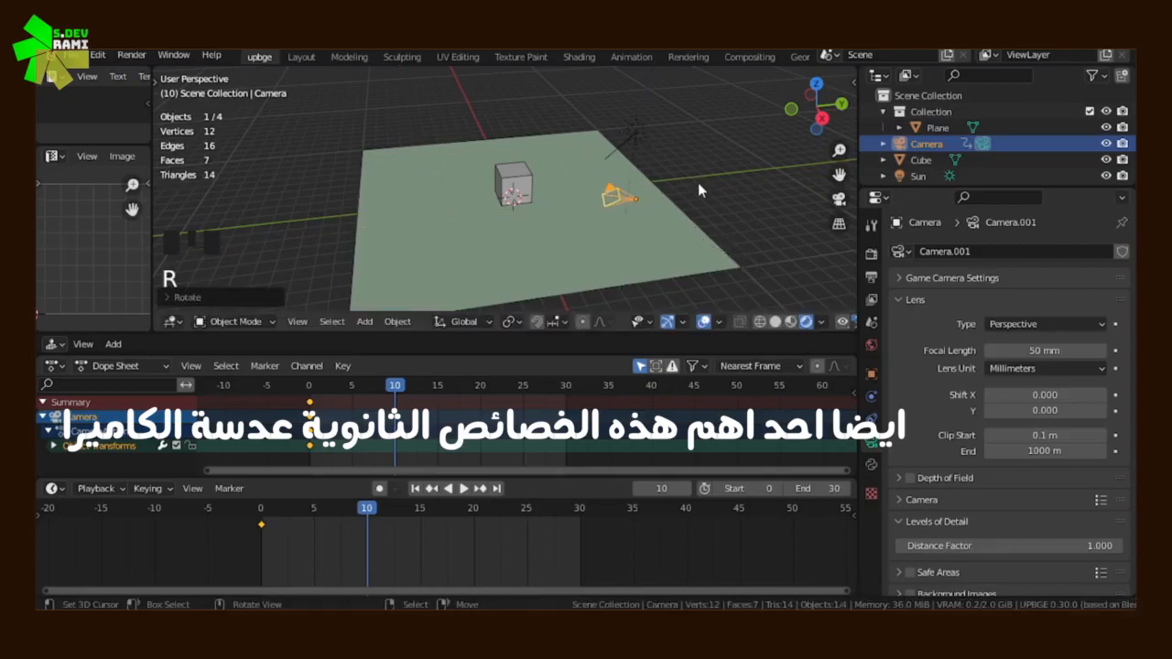
# Rotate the camera about the Z axis to frame the cube and insert a Location & Rotation keyframe at frame 10
pyautogui.press('KP_0')
pyautogui.press('r')
pyautogui.press('z')
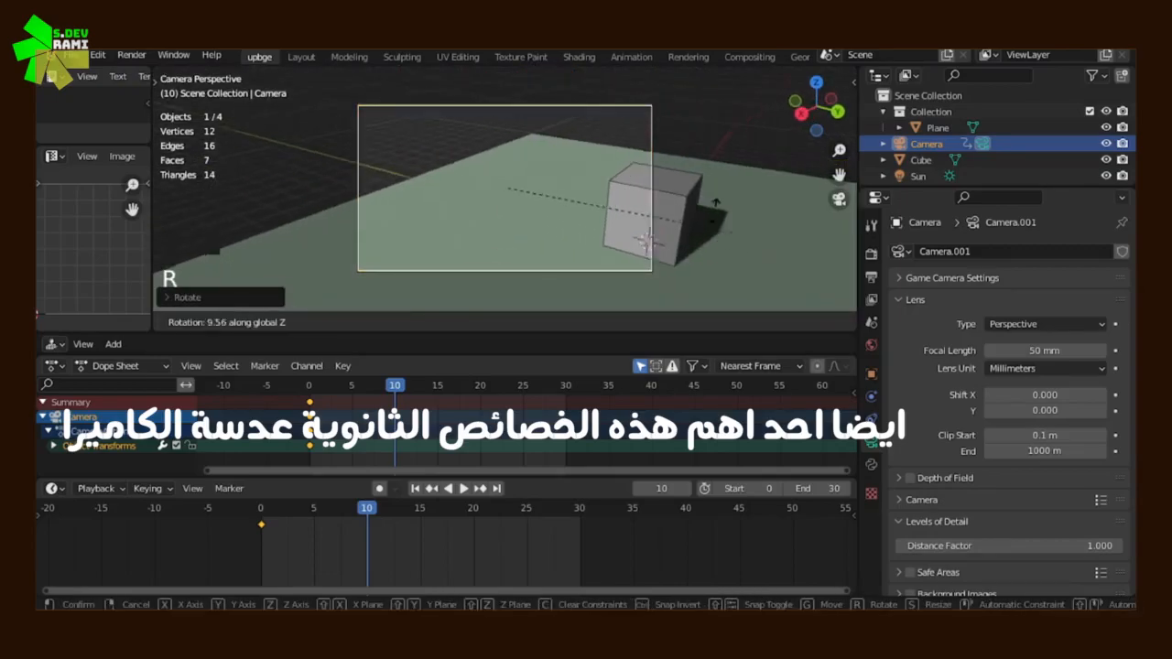
pyautogui.click(682, 172)
pyautogui.press('i')
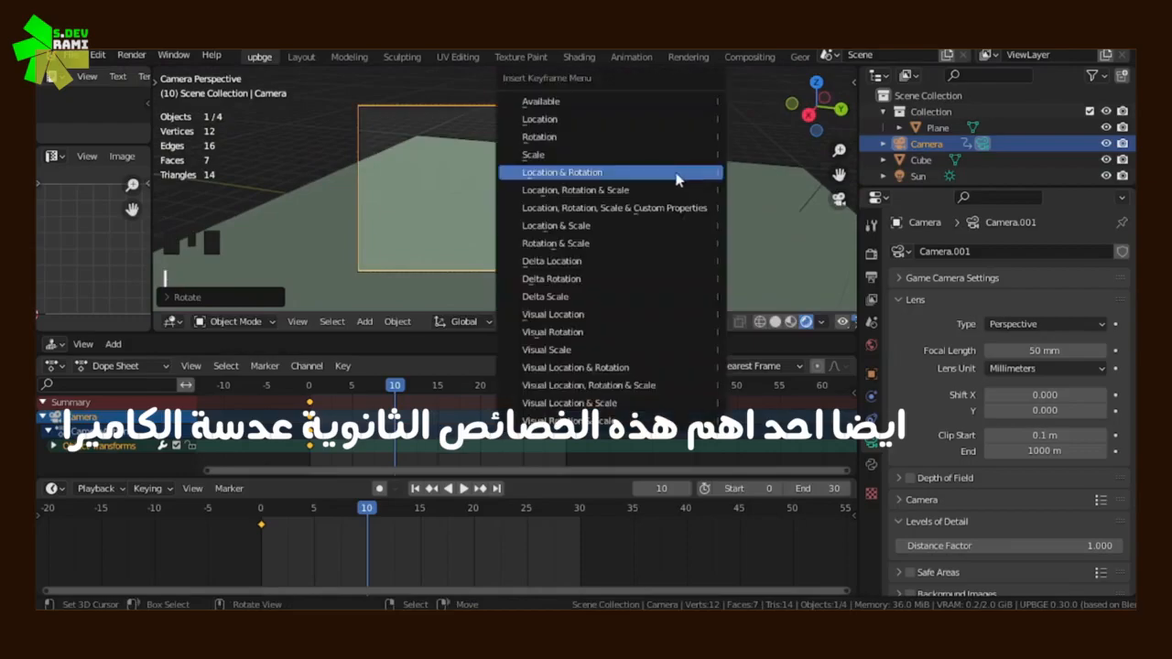
pyautogui.click(679, 175)
# Play the camera movement, shift its second keyframe to frame 30 to slow it down, and stop playback
pyautogui.moveTo(394, 386); pyautogui.dragTo(378, 427)
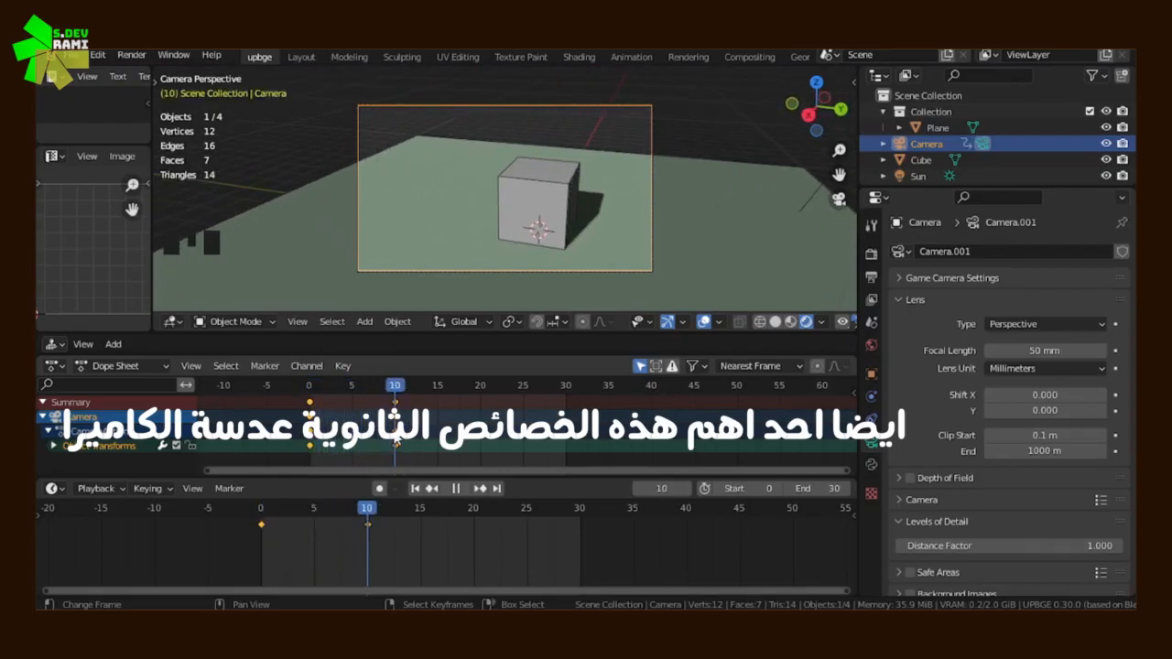
pyautogui.click(465, 488)
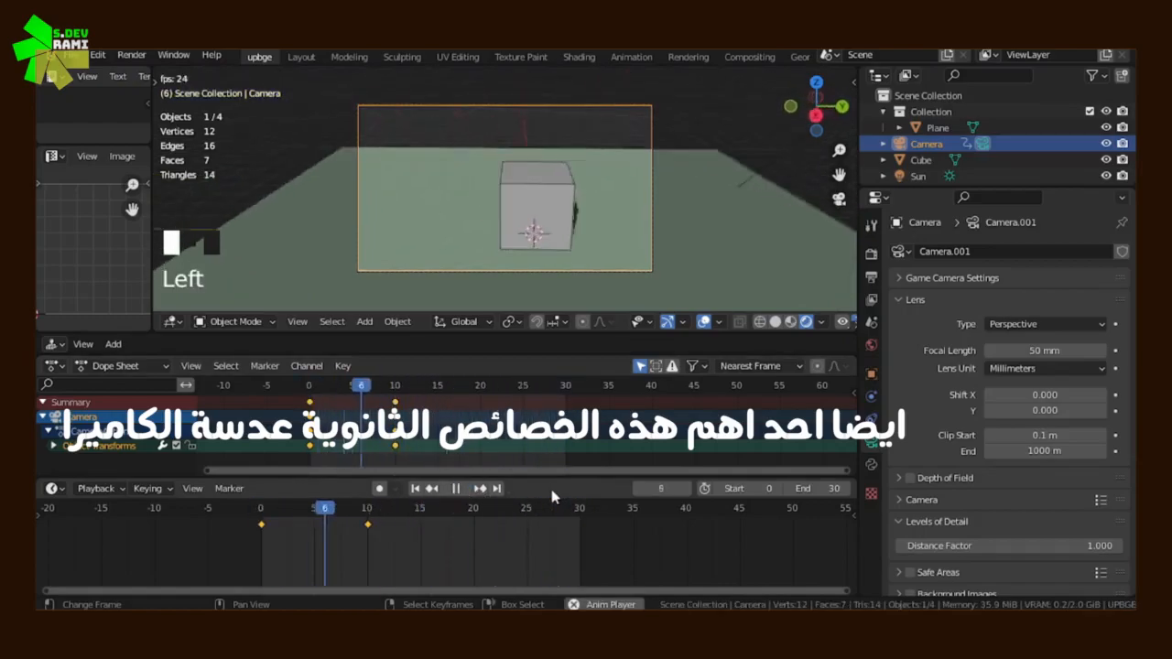
pyautogui.press('Right')
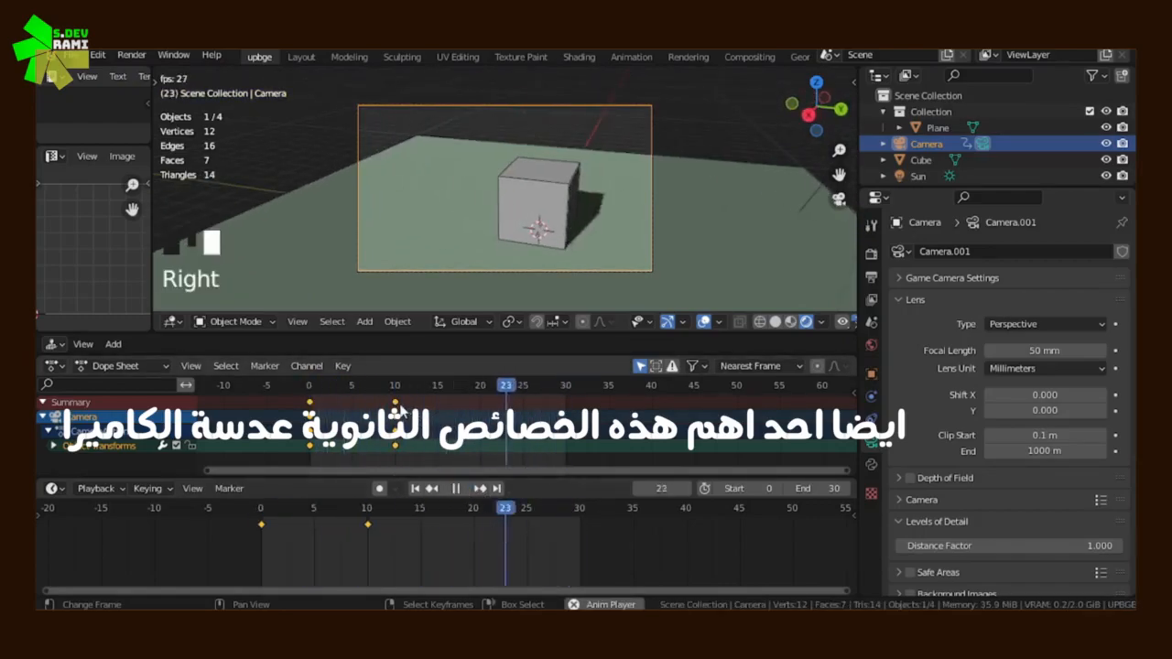
pyautogui.press('g')
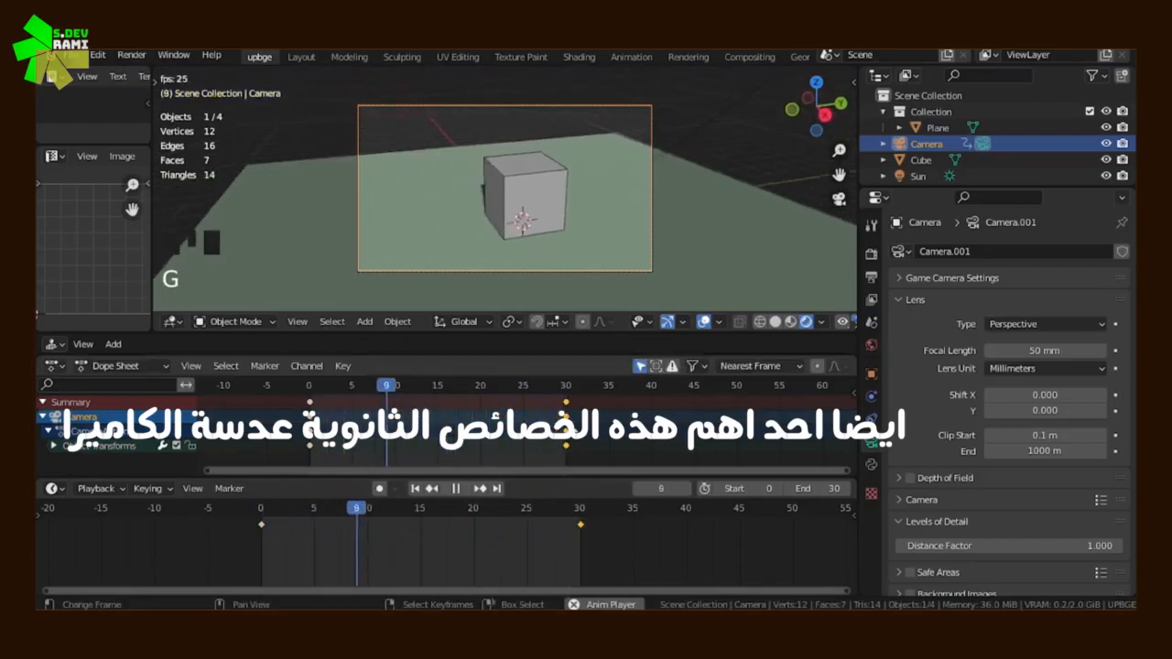
pyautogui.click(711, 434)
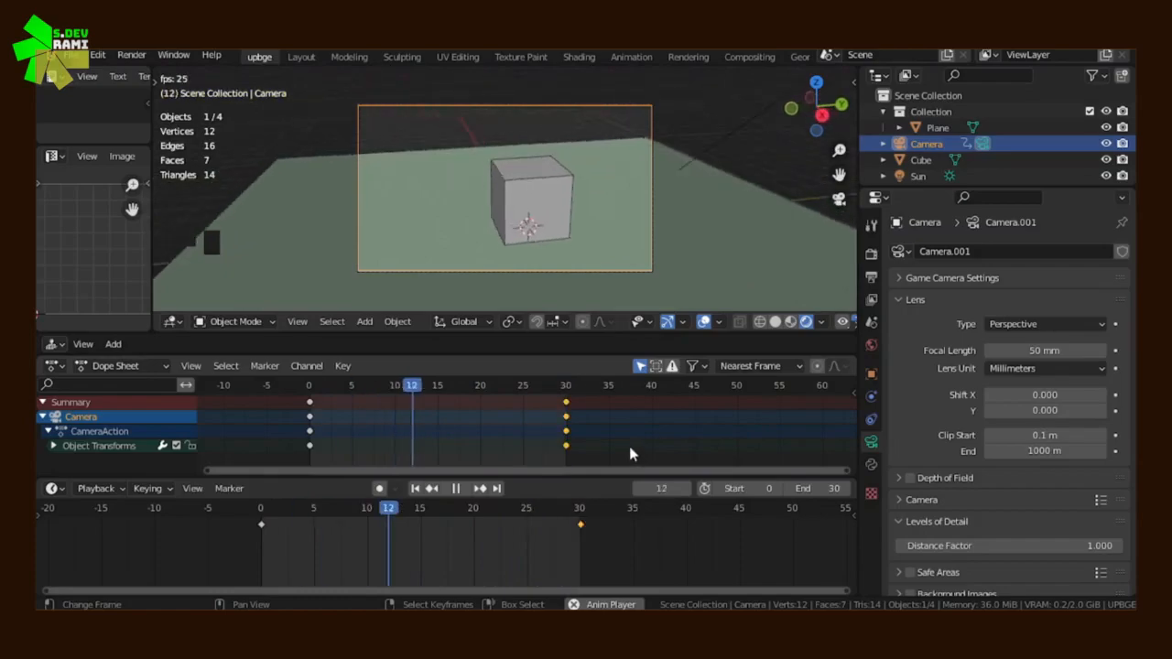
pyautogui.press('Escape')
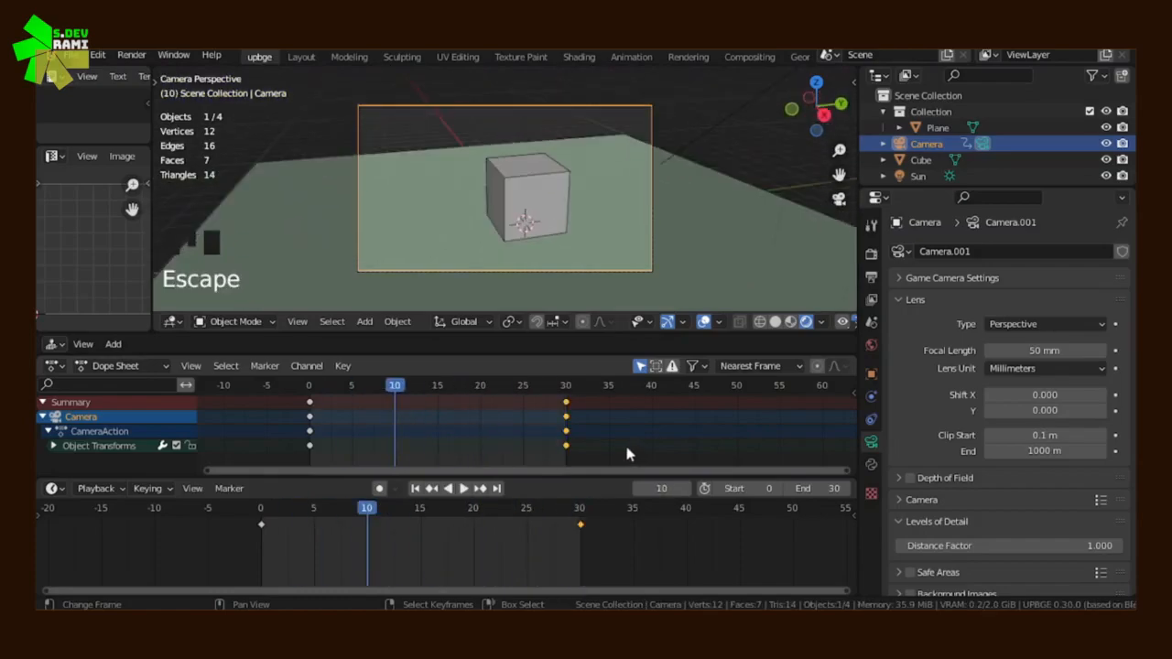
# Delete all of the camera's transform keyframes from the Dope Sheet
pyautogui.click(307, 428)
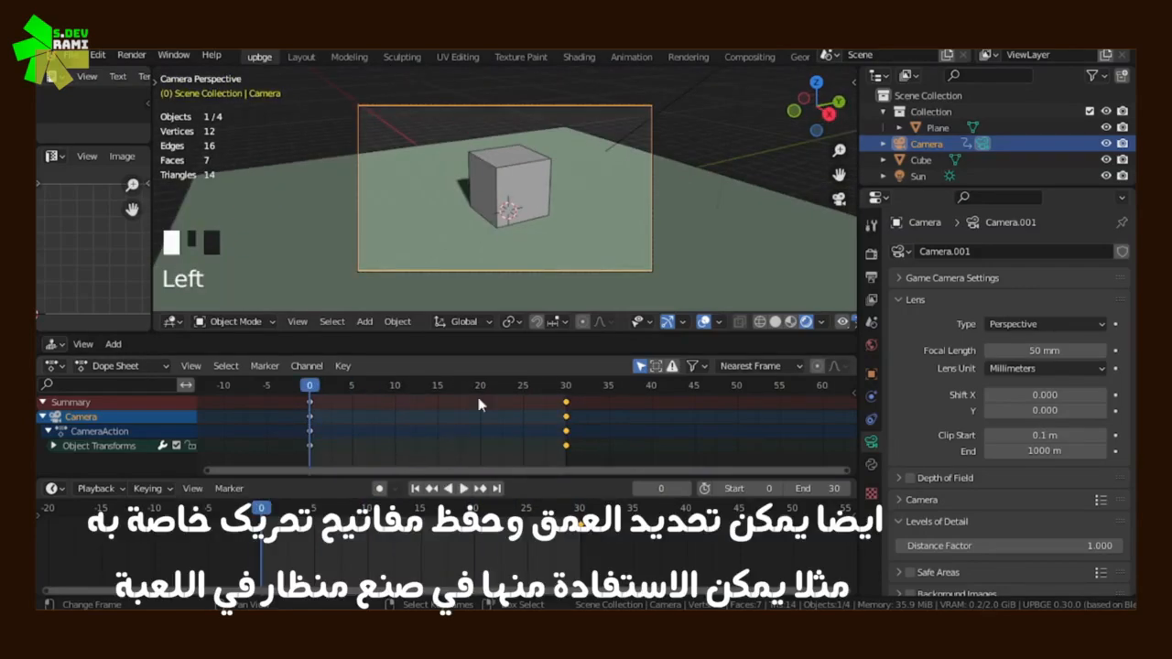
pyautogui.press('x')
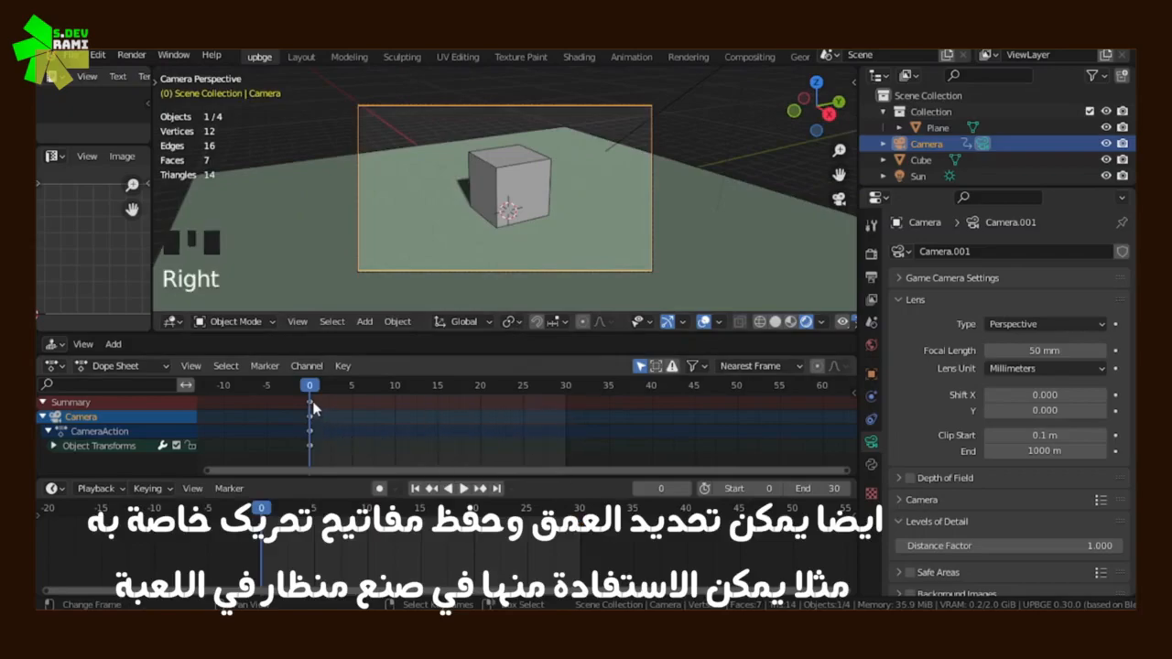
pyautogui.press('x')
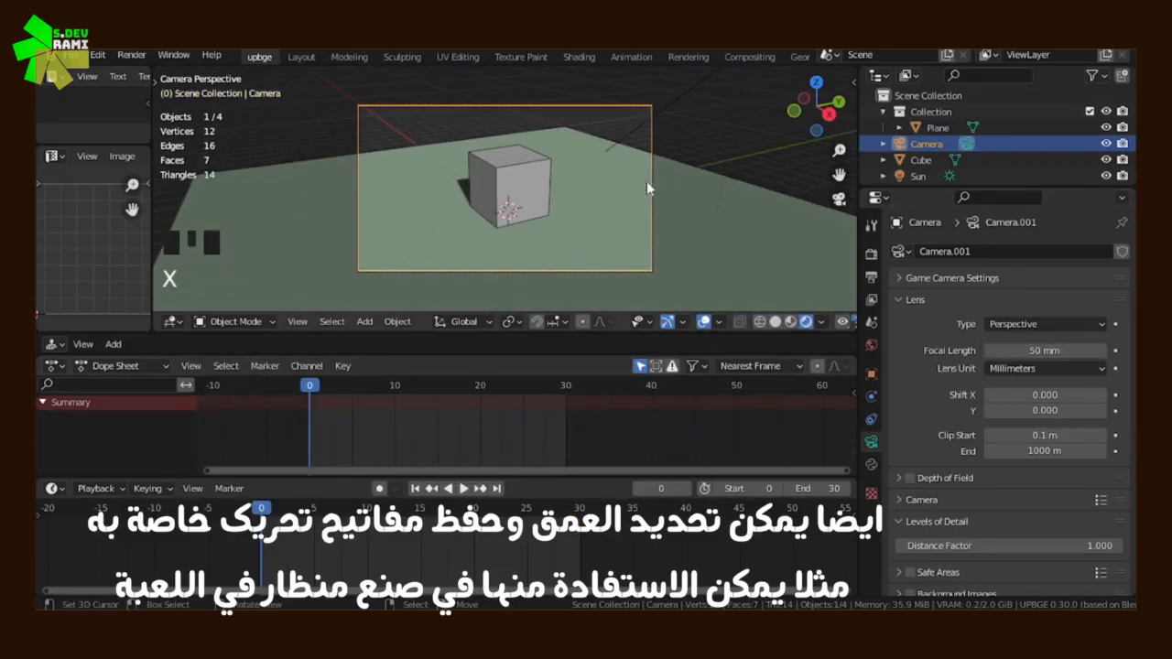
# Keyframe the camera's focal length at 50 mm on frame 0 and at 196 mm on frame 10
pyautogui.click(1116, 356)
pyautogui.moveTo(313, 430); pyautogui.dragTo(395, 436)
pyautogui.moveTo(1043, 350); pyautogui.dragTo(1099, 366)
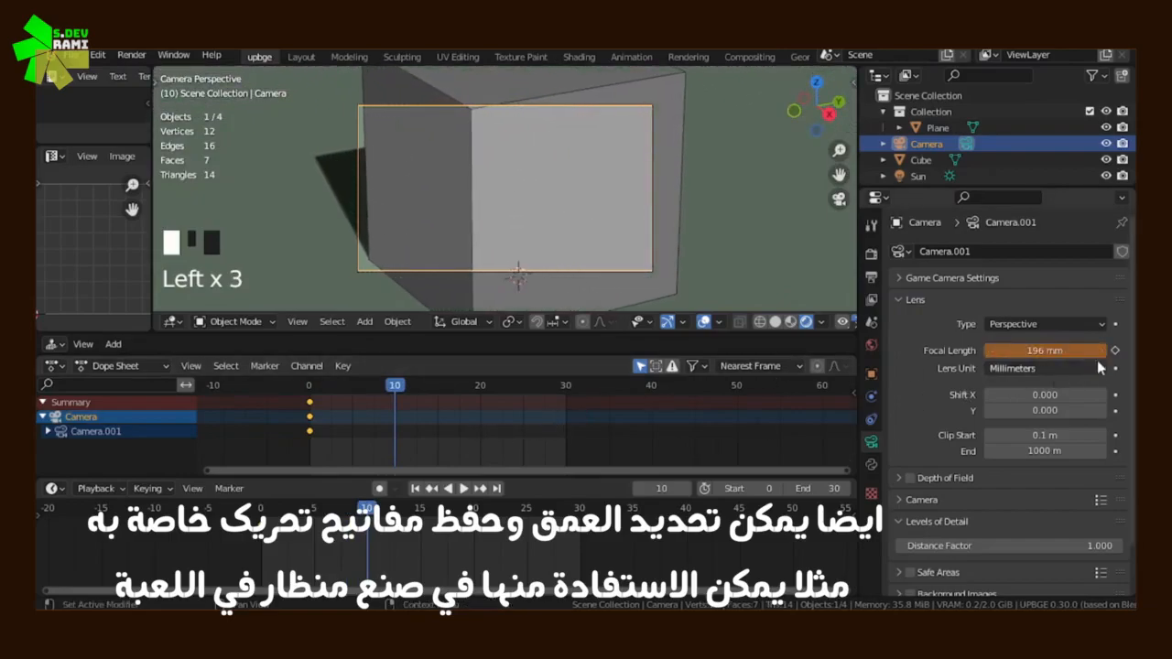
pyautogui.click(1115, 350)
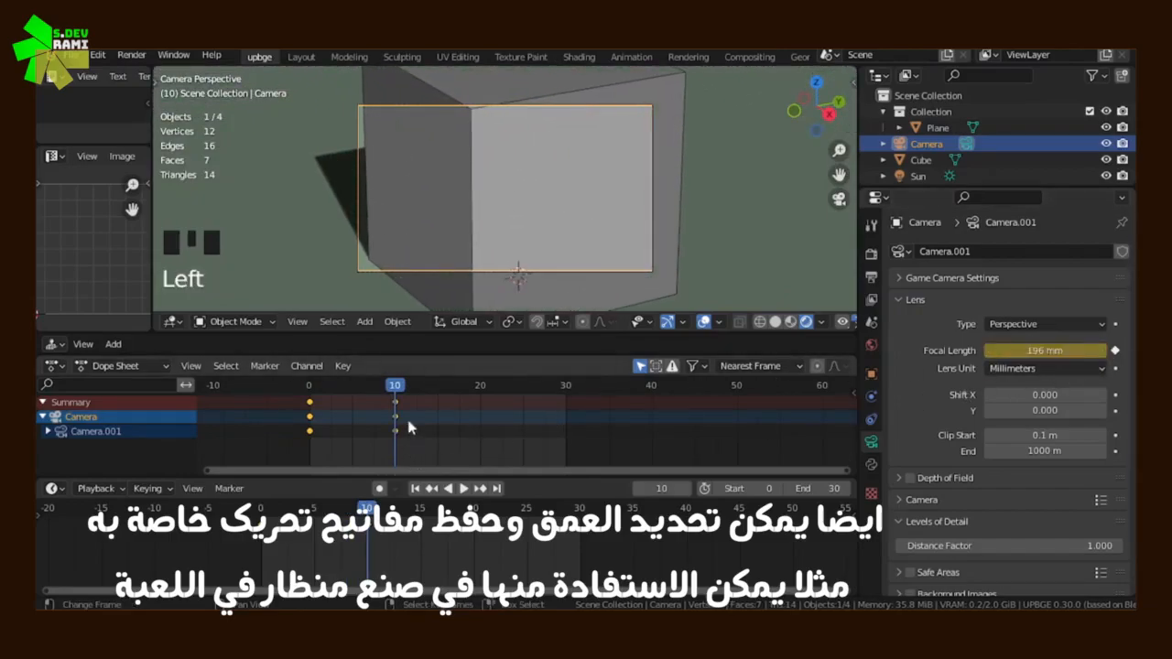
# Play the focal length zoom through the camera, stop playback, and go to frame 30
pyautogui.click(467, 489)
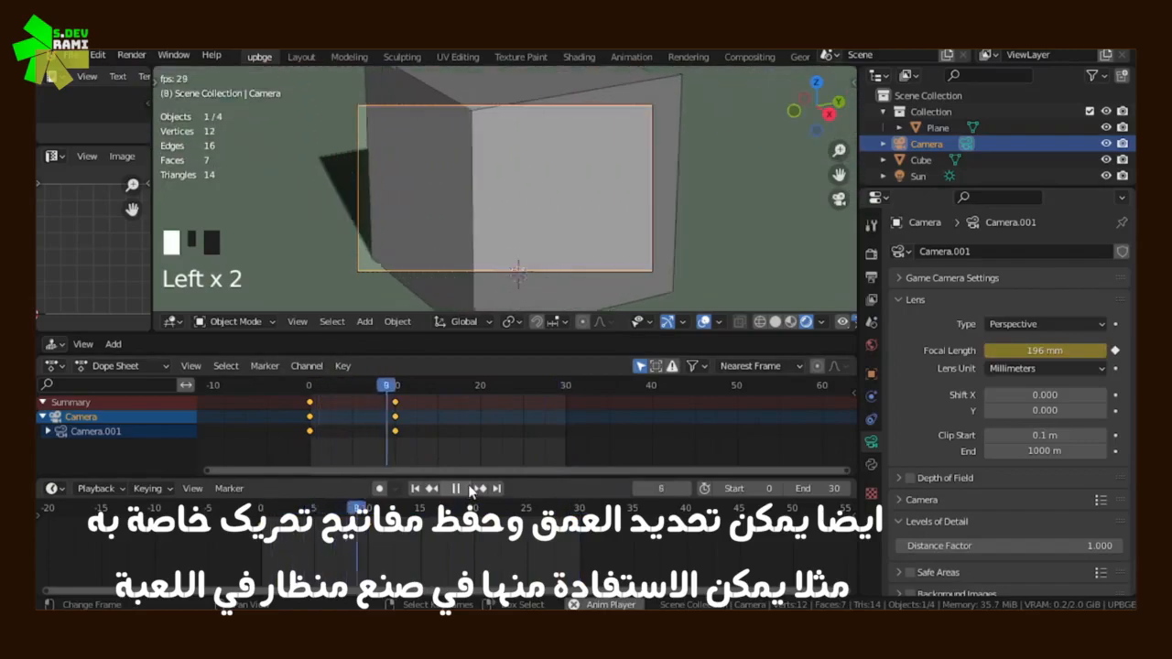
pyautogui.click(467, 490)
pyautogui.click(571, 426)
pyautogui.moveTo(571, 427); pyautogui.dragTo(567, 426)
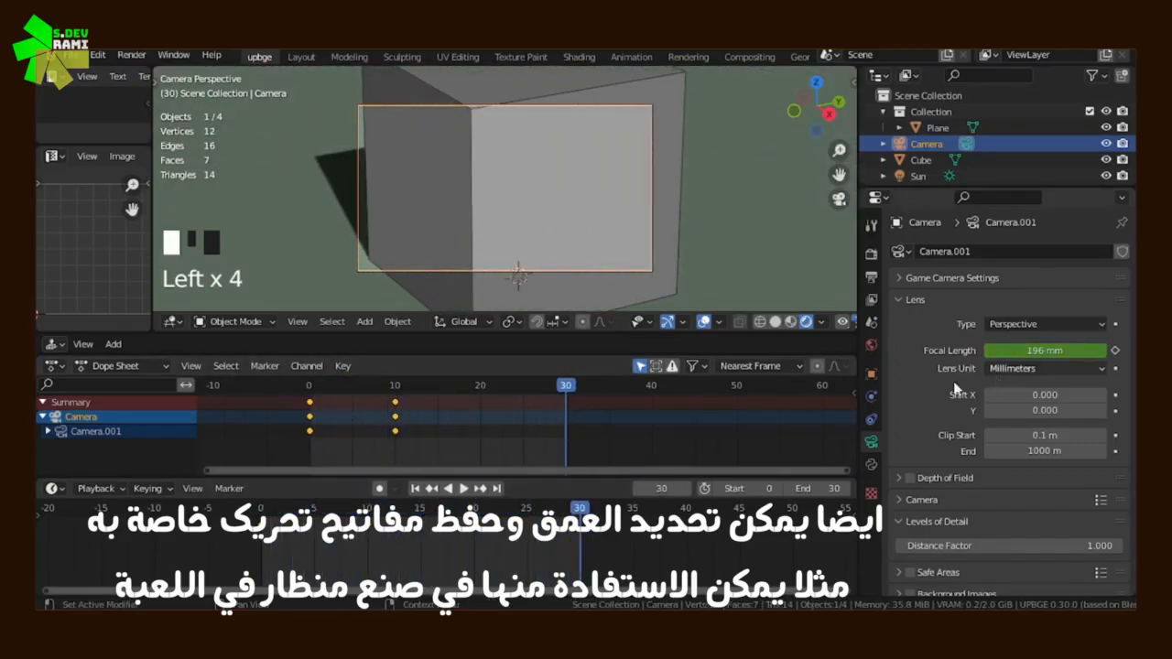
# Copy the focal length keyframe from frame 0 and paste it at frame 30
pyautogui.click(309, 409)
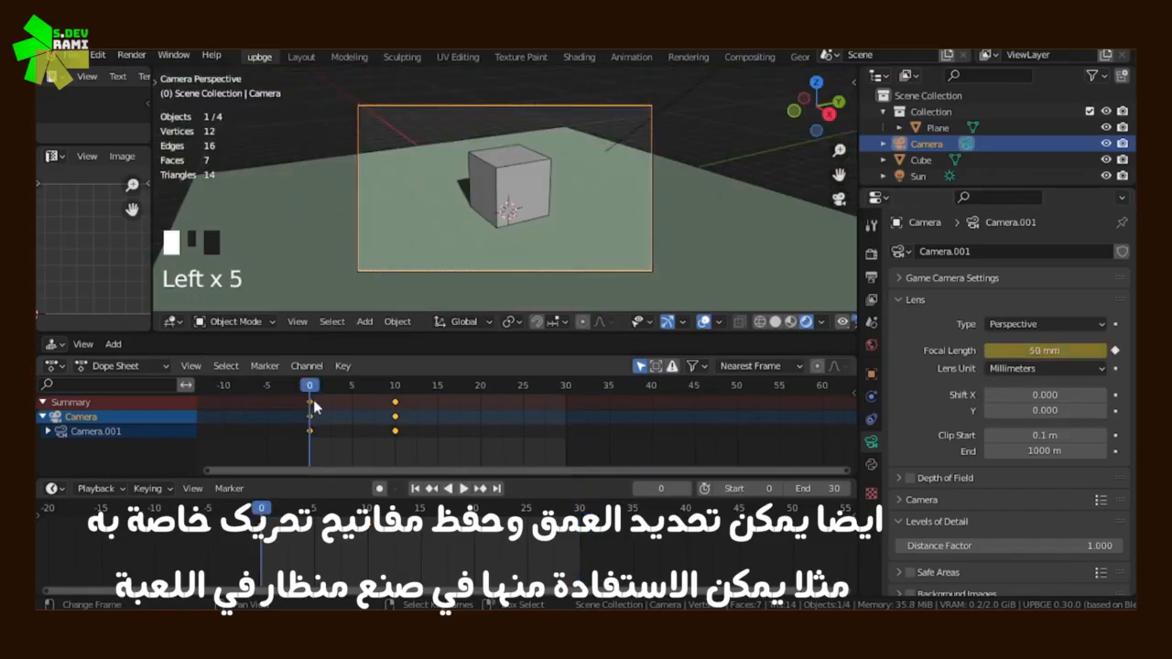
pyautogui.hotkey('ctrl', 'c')
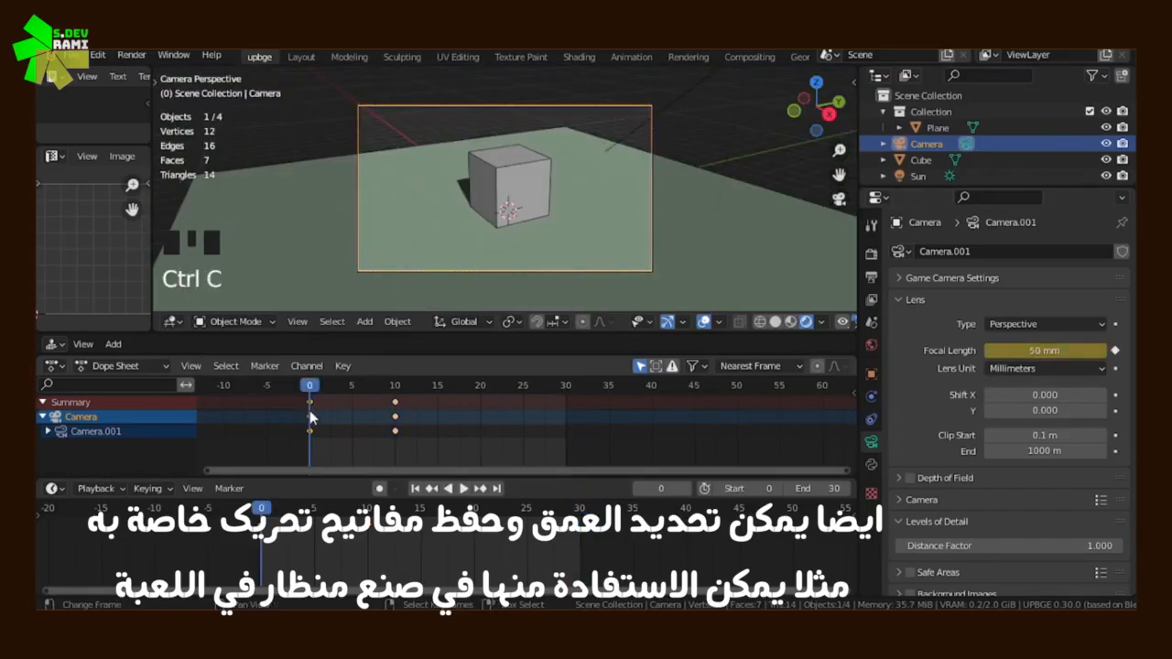
pyautogui.click(555, 425)
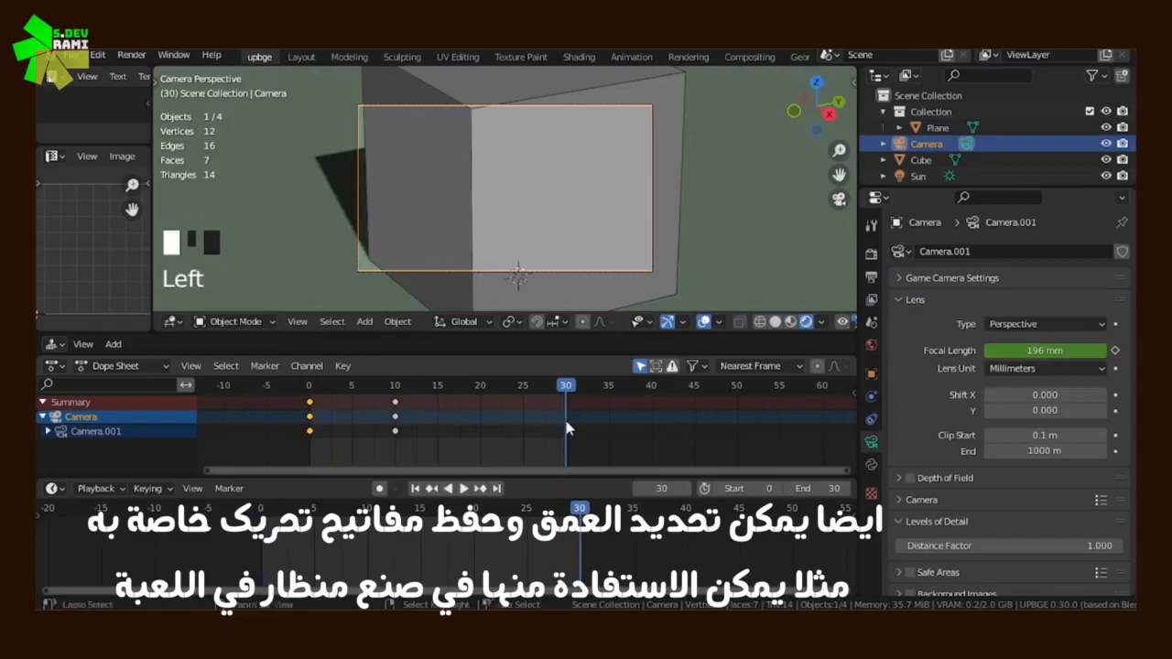
pyautogui.hotkey('ctrl', 'v')
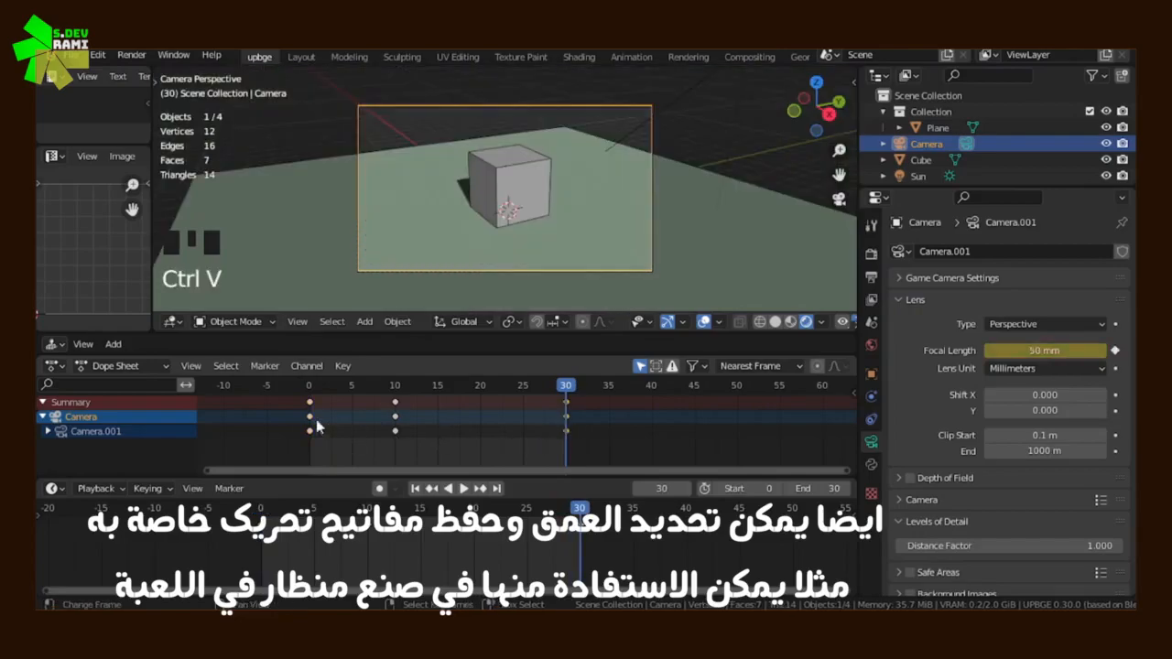
# Play the zoom-in and zoom-out animation from the start, stop it, and return to frame 0
pyautogui.click(298, 422)
pyautogui.click(465, 488)
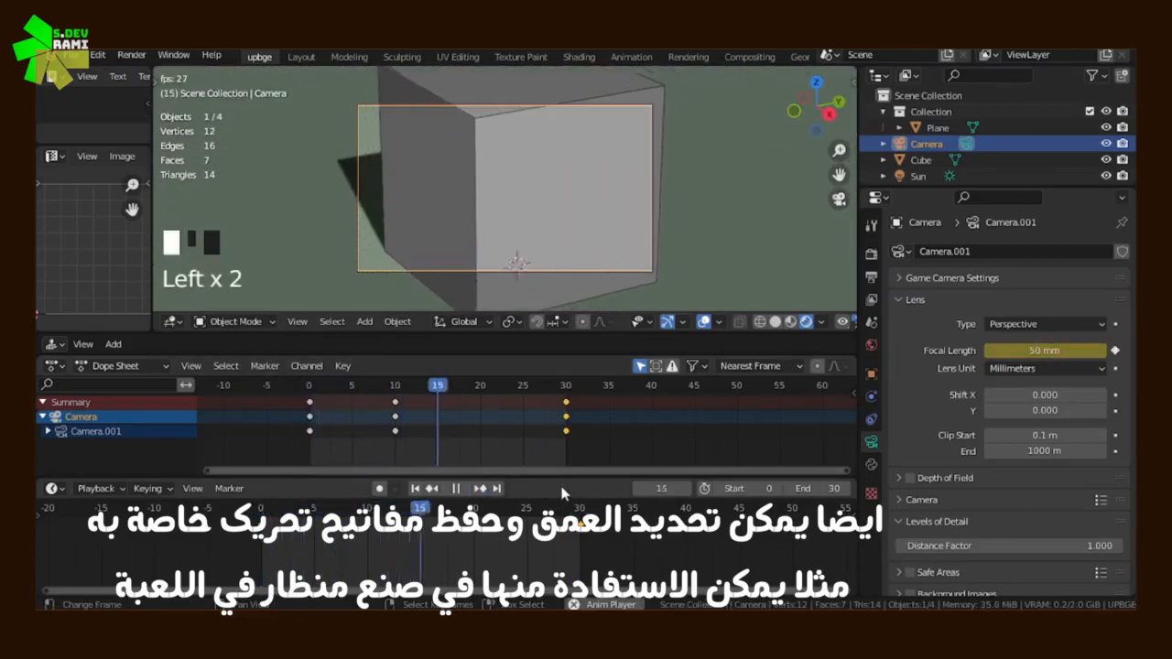
pyautogui.click(455, 488)
pyautogui.moveTo(358, 465); pyautogui.dragTo(265, 453)
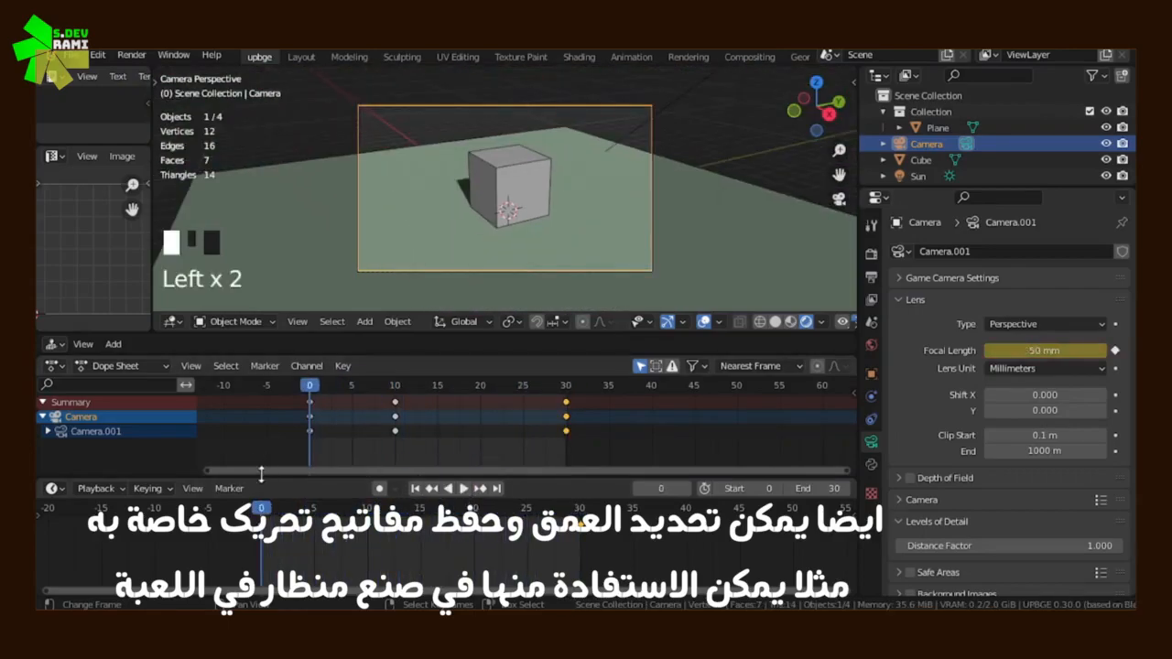
# Leave the camera view and delete all of the camera's focal length keyframes
pyautogui.moveTo(718, 268); pyautogui.dragTo(536, 247, button='middle')
pyautogui.scroll(-4, 536, 246)
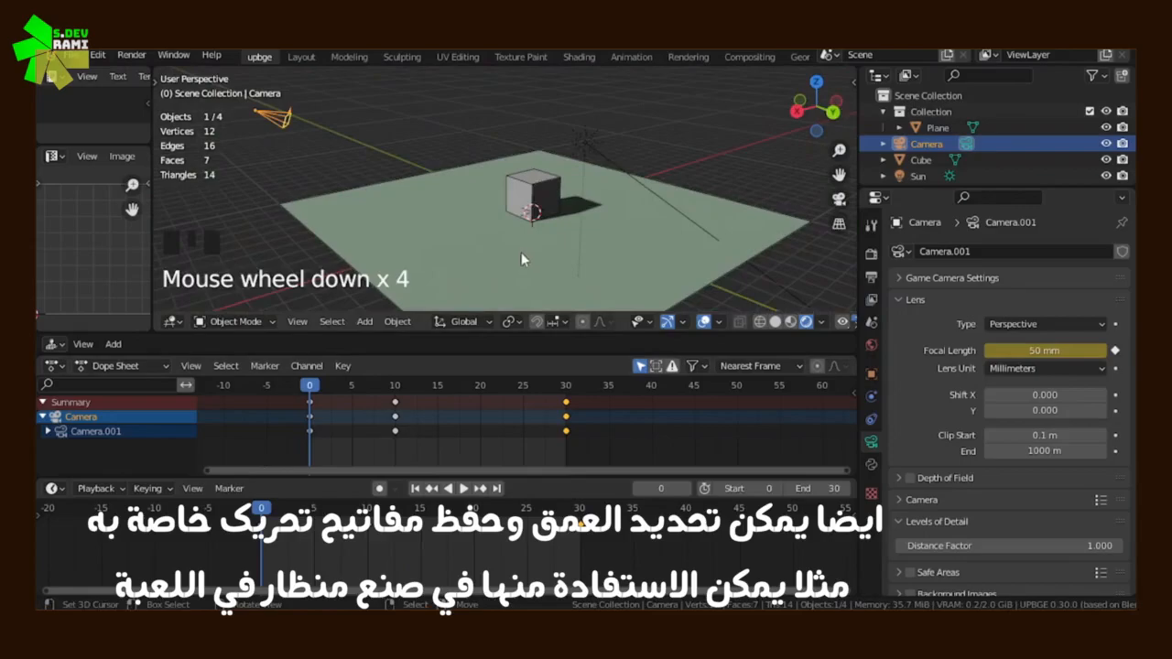
pyautogui.moveTo(338, 414); pyautogui.dragTo(566, 433)
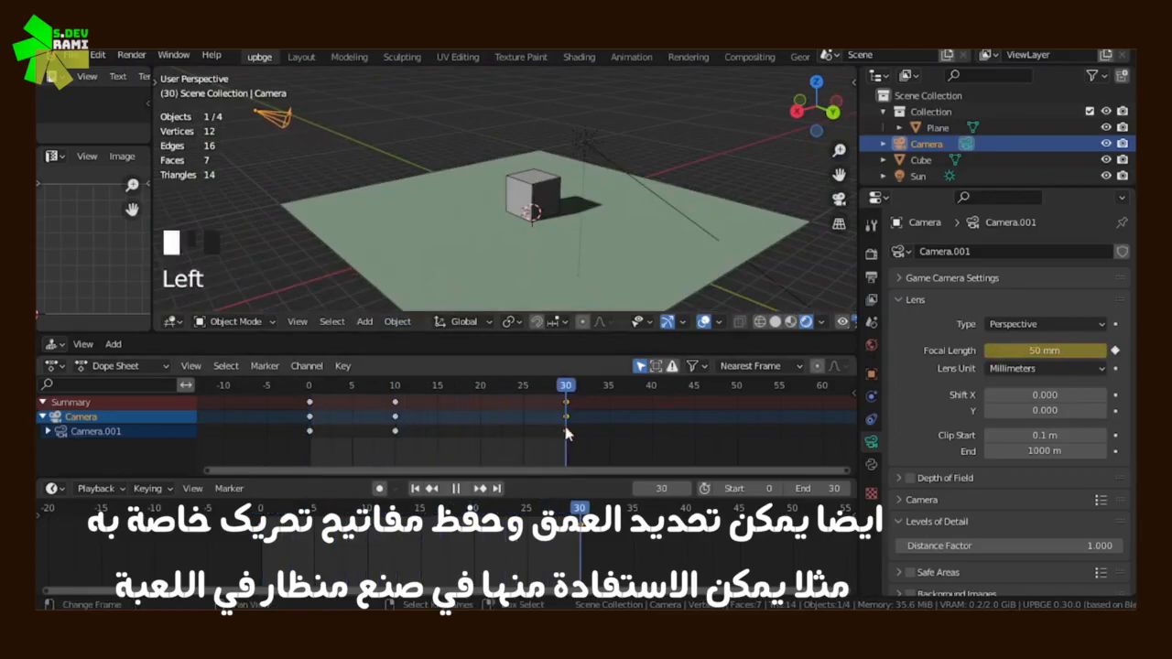
pyautogui.press('x')
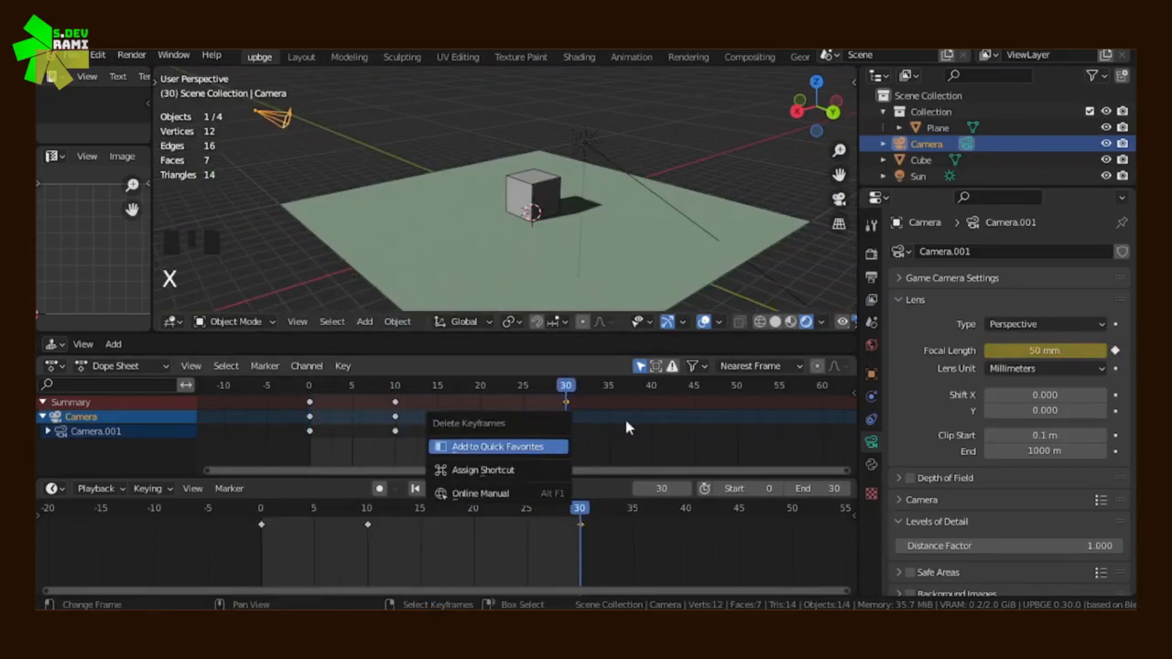
pyautogui.press('x')
pyautogui.click(656, 414)
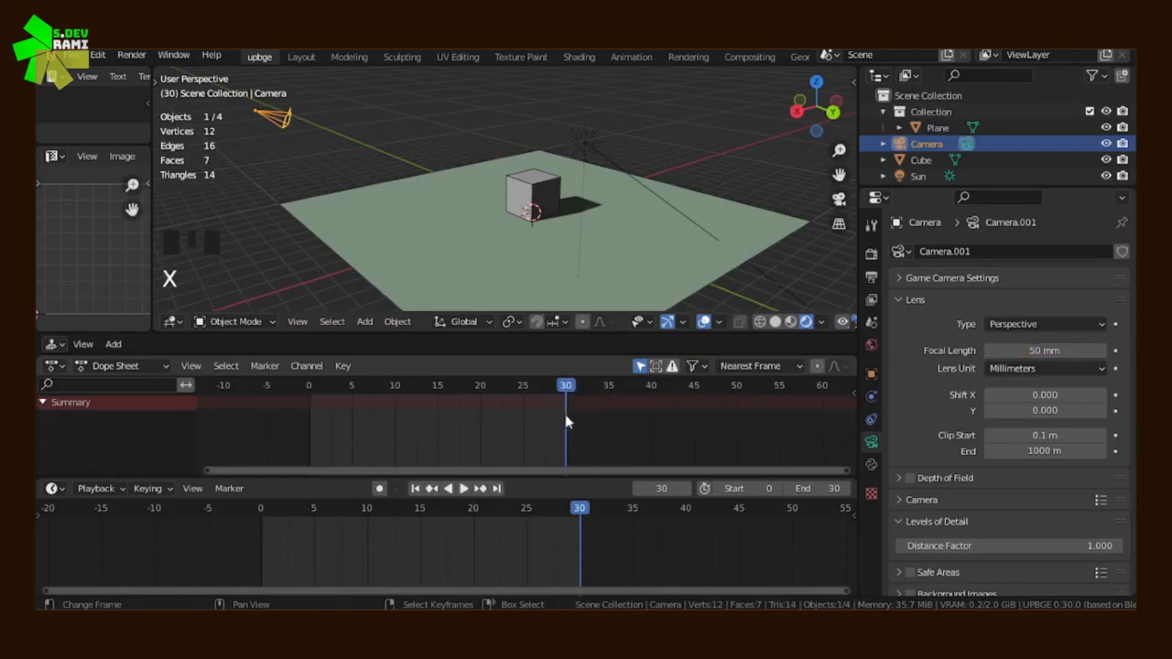
# Switch the keyframe editor from Dope Sheet mode to Action Editor mode and back to Dope Sheet mode
pyautogui.click(119, 365)
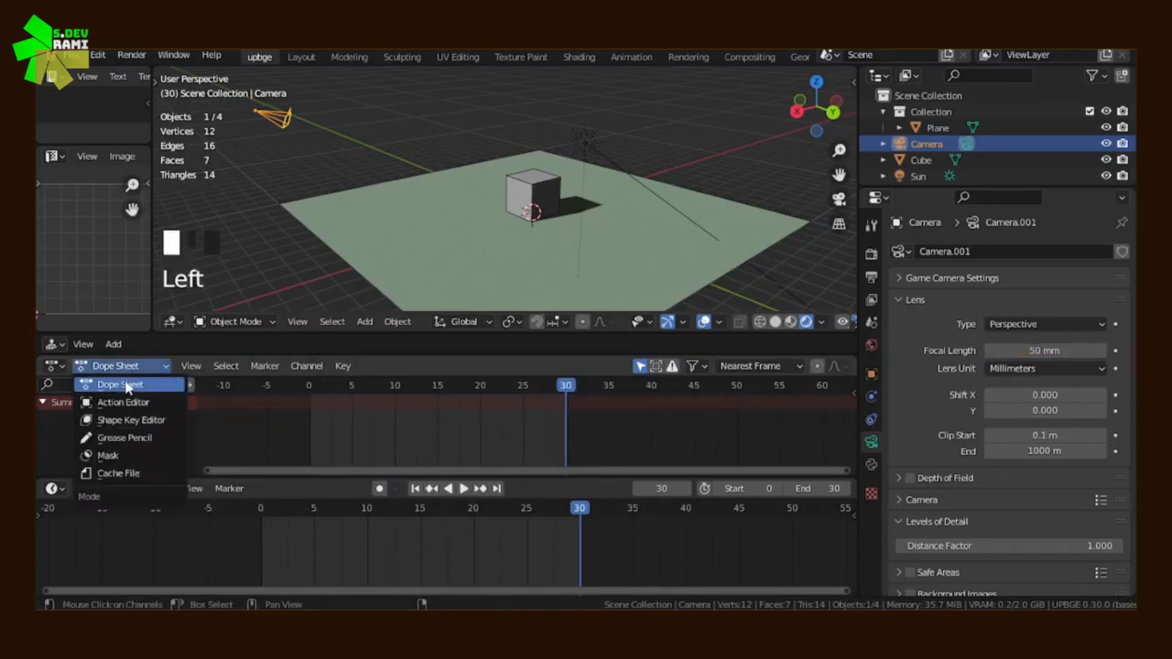
pyautogui.click(123, 403)
pyautogui.click(129, 366)
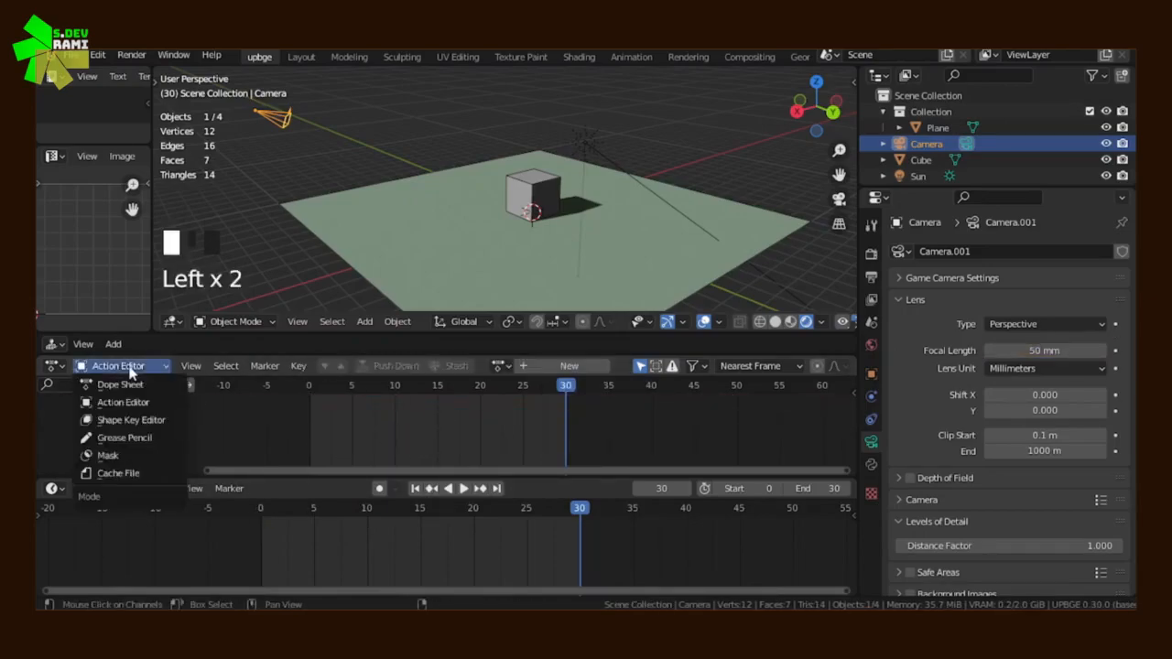
pyautogui.click(128, 385)
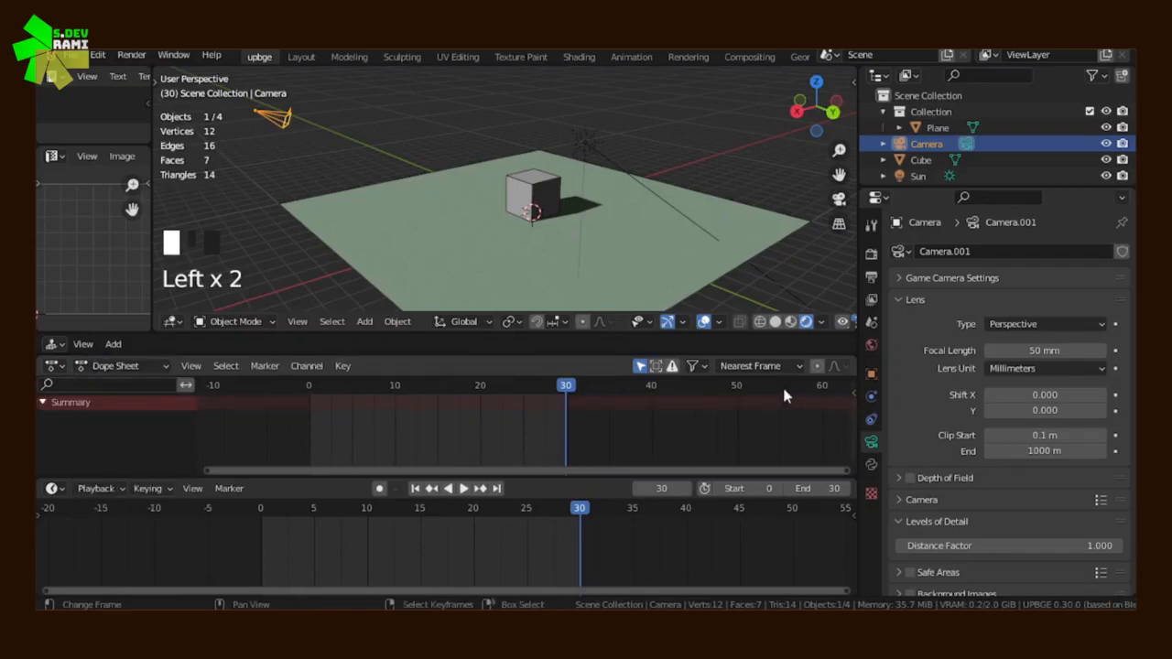
pyautogui.scroll(-4, 613, 227)
pyautogui.scroll(3, 489, 206)
pyautogui.moveTo(482, 209); pyautogui.dragTo(572, 231, button='middle')
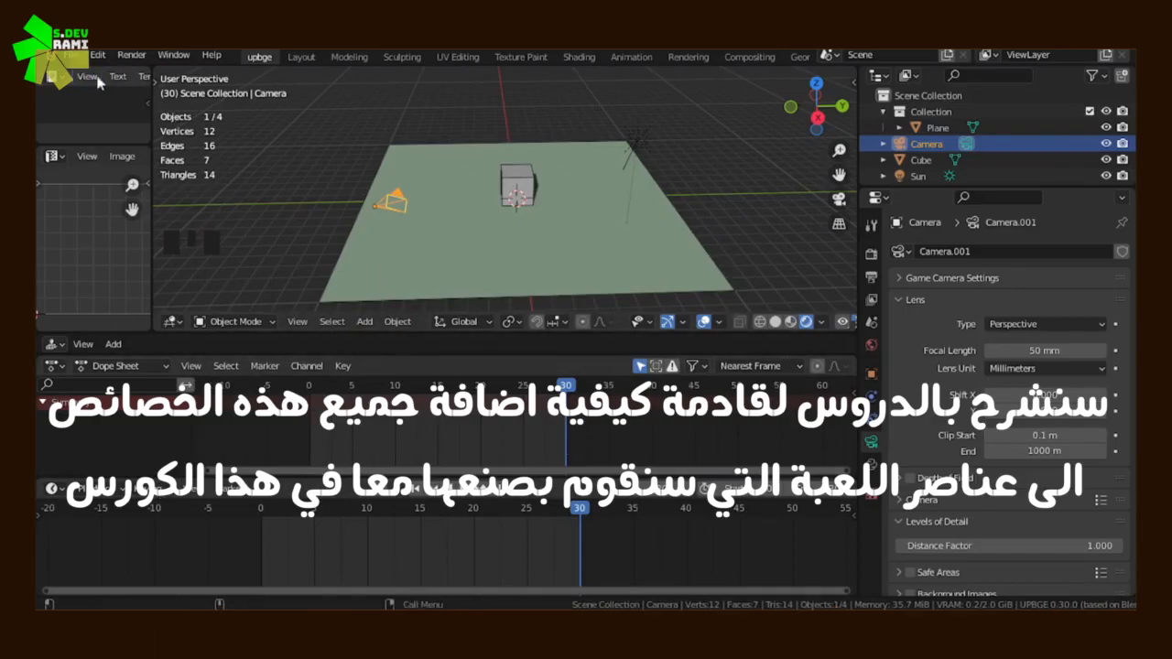
# Replace the current scene with a new file based on the General template
pyautogui.click(72, 55)
pyautogui.moveTo(97, 55)
pyautogui.click(119, 72)
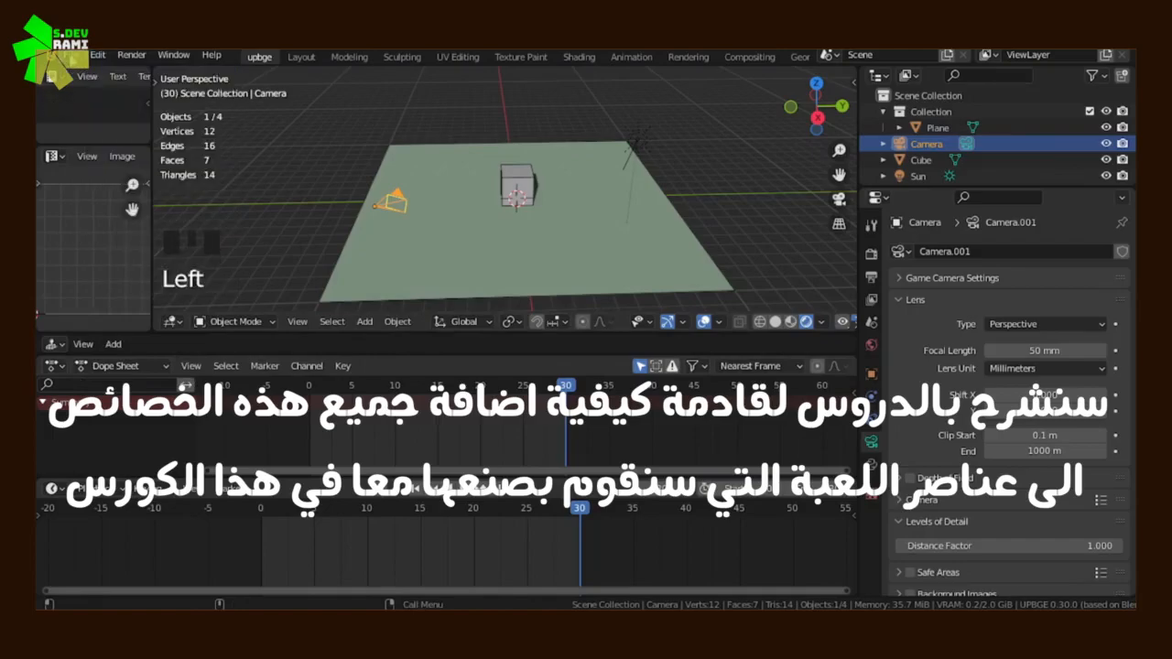
pyautogui.click(72, 55)
pyautogui.moveTo(137, 73)
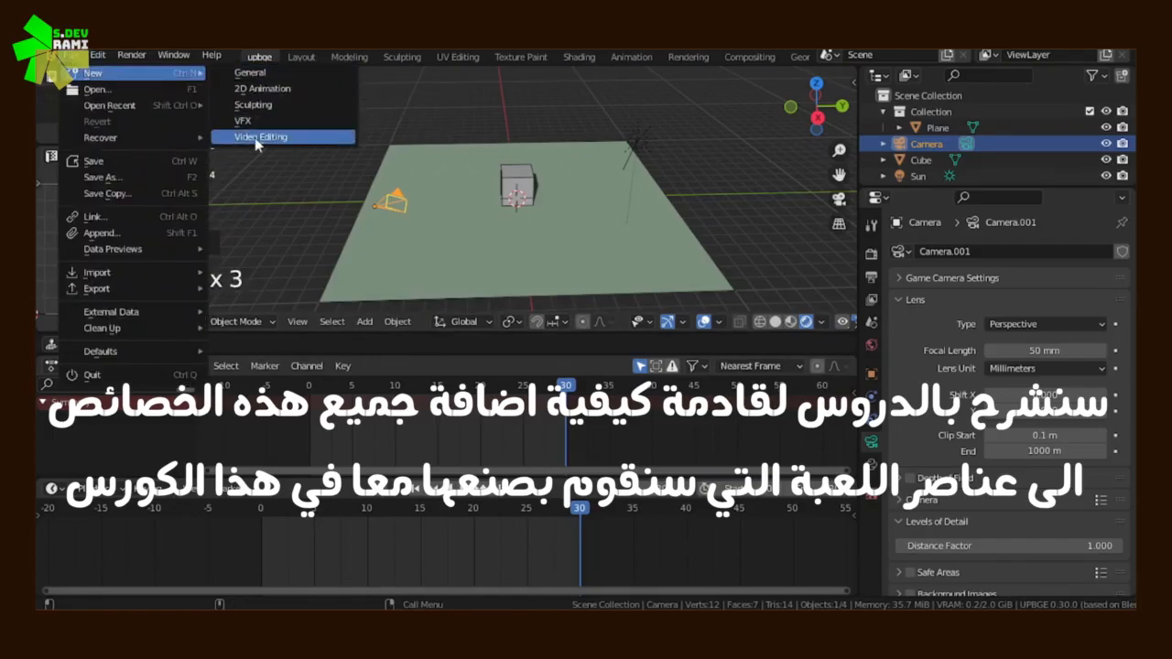
pyautogui.click(264, 74)
pyautogui.click(614, 359)
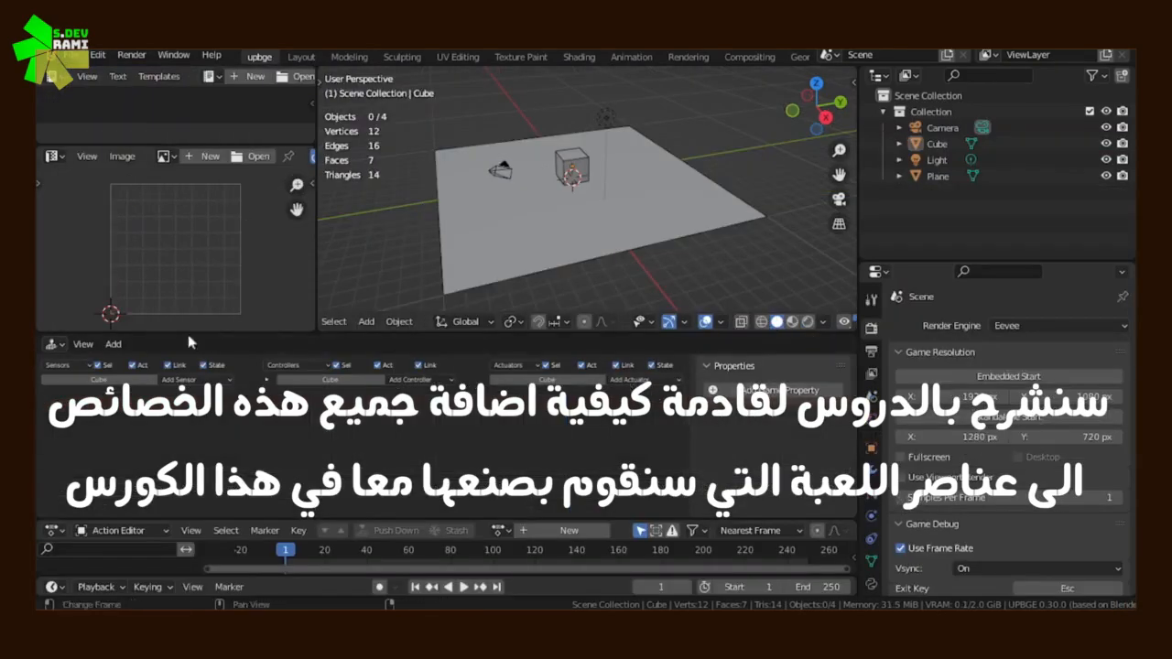